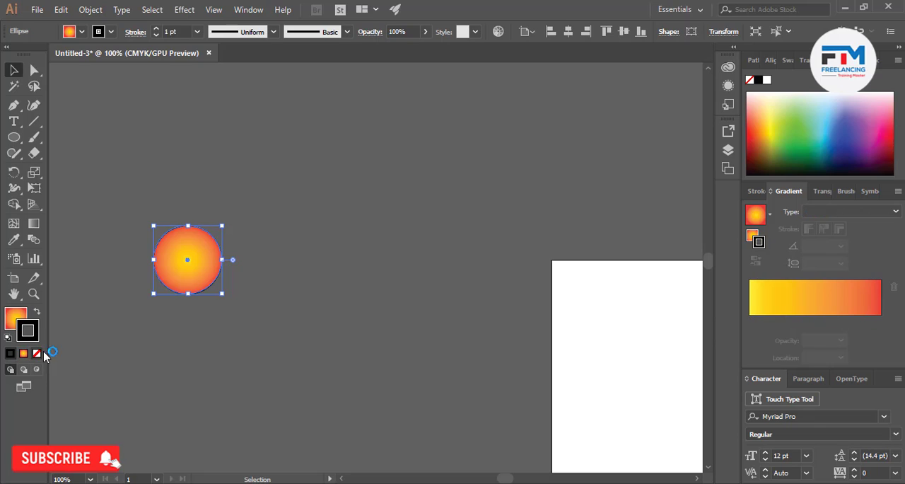
Remove the stroke from the gradient-filled circle and deselect it
click(37, 353)
click(212, 325)
scroll(256, 318, down, 1)
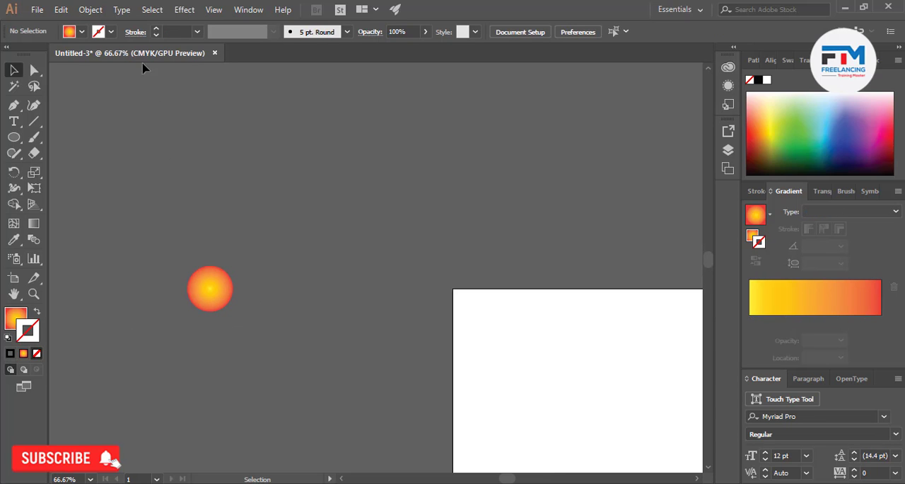
Look up the Transform Again command and its shortcut with the circle selected
click(91, 9)
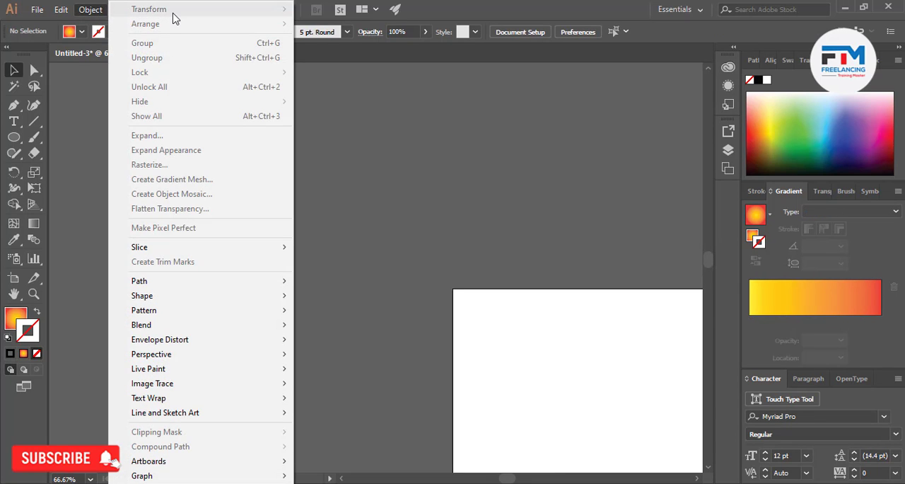
click(303, 167)
click(221, 300)
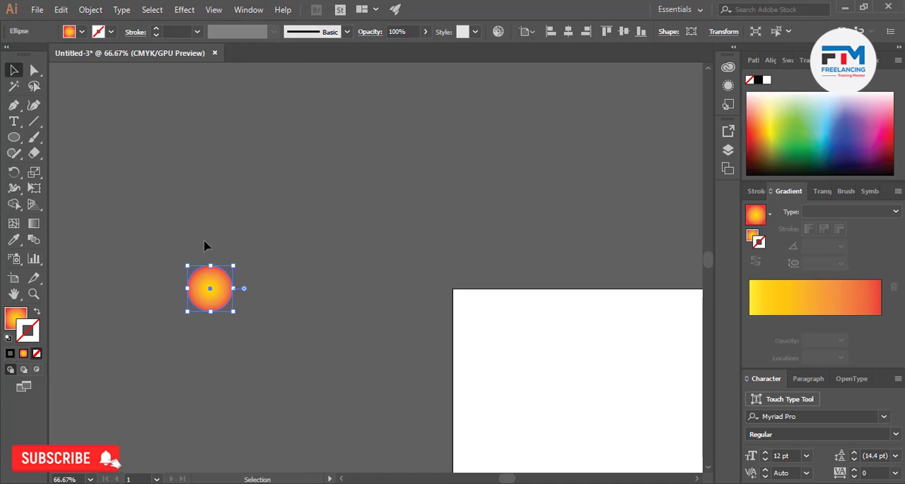
drag(155, 237, 320, 382)
click(90, 9)
mouse_move(172, 15)
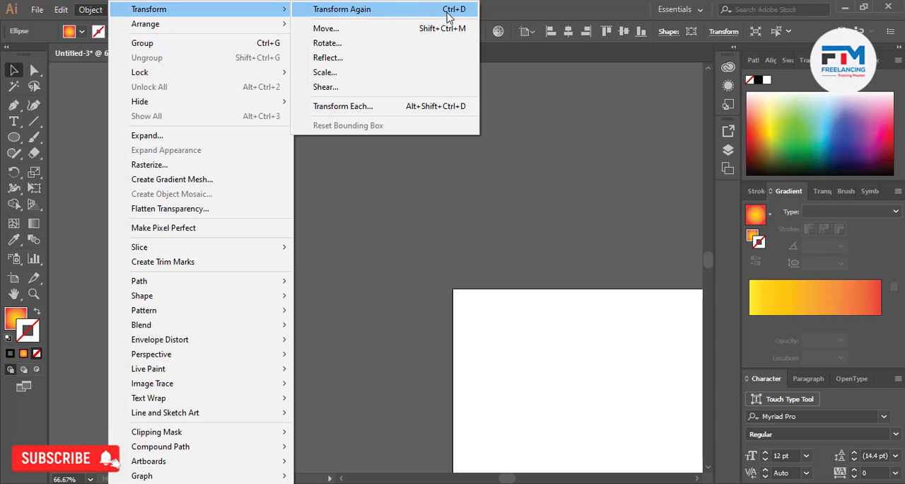
click(370, 229)
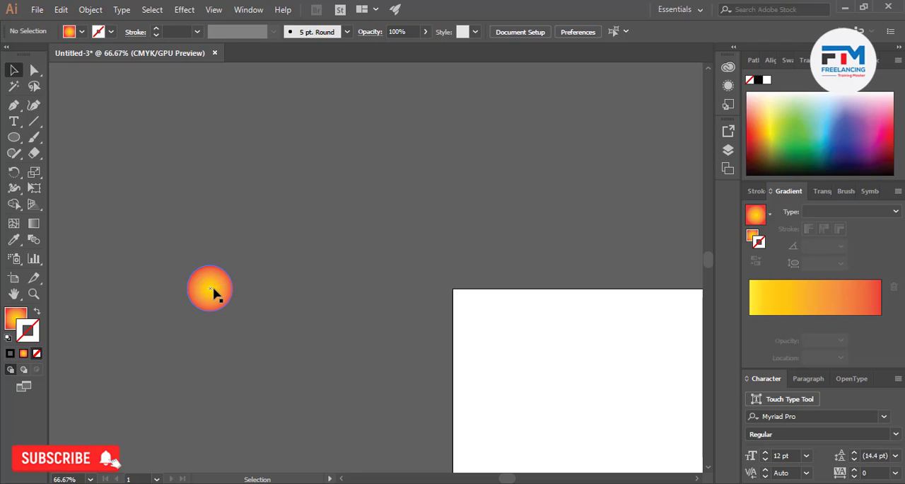
Duplicate the circle straight up so the copies touch, repeating the transform to build a vertical column of six circles
drag(213, 292, 213, 248)
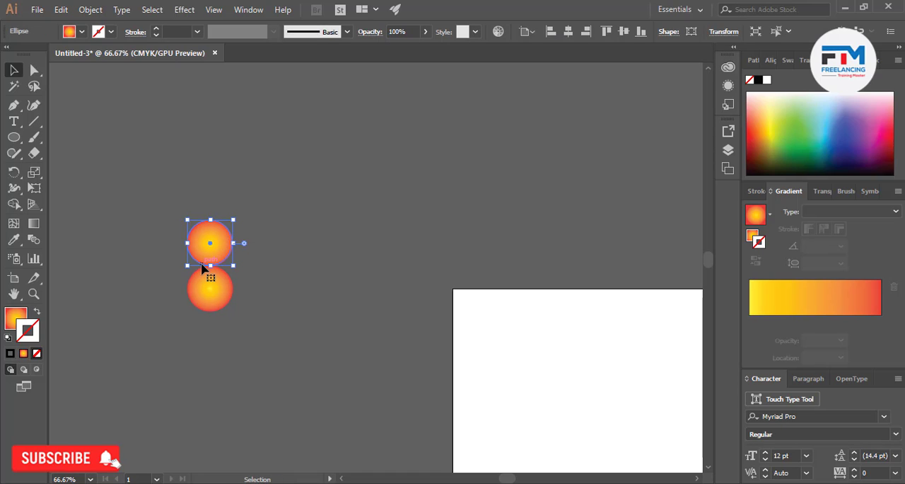
key(ctrl+d)
key(ctrl+d)
key(ctrl+d)
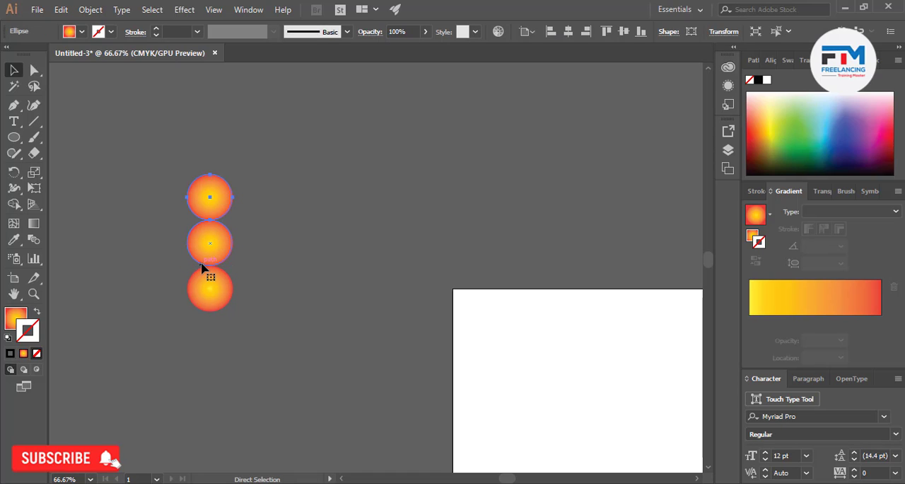
key(ctrl+d)
scroll(205, 191, up, 1)
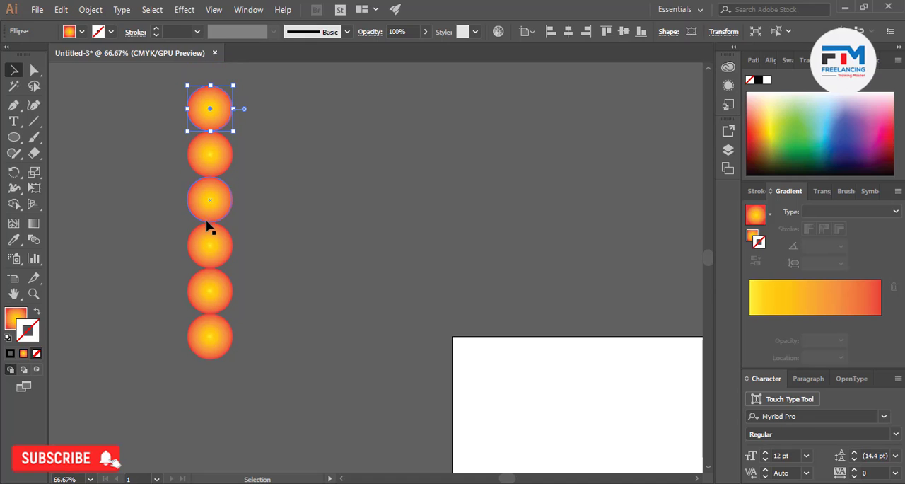
click(258, 211)
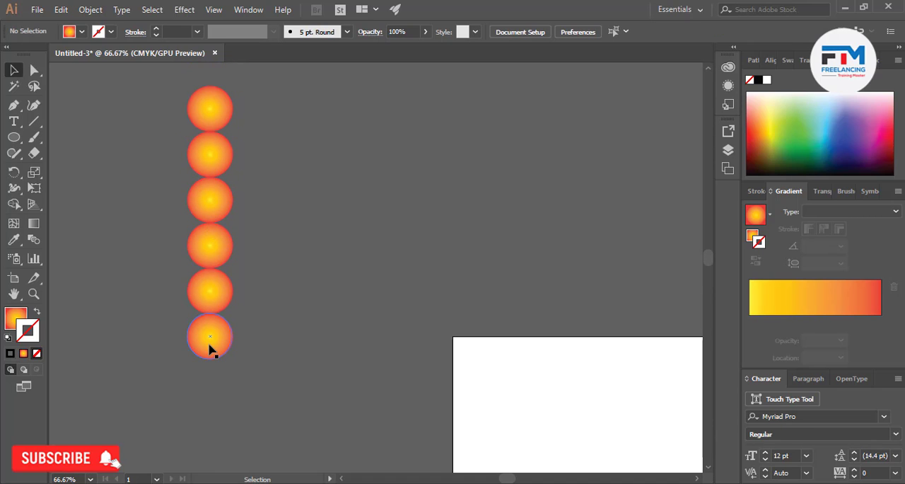
Duplicate the column's lowest circle to the right edge-to-edge, repeating the transform to form a bottom row of seven circles
drag(210, 347, 256, 350)
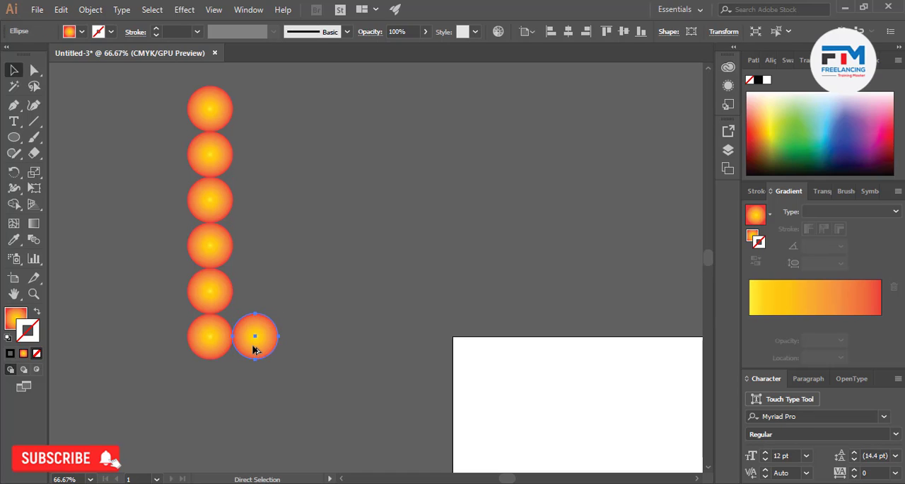
key(ctrl+d)
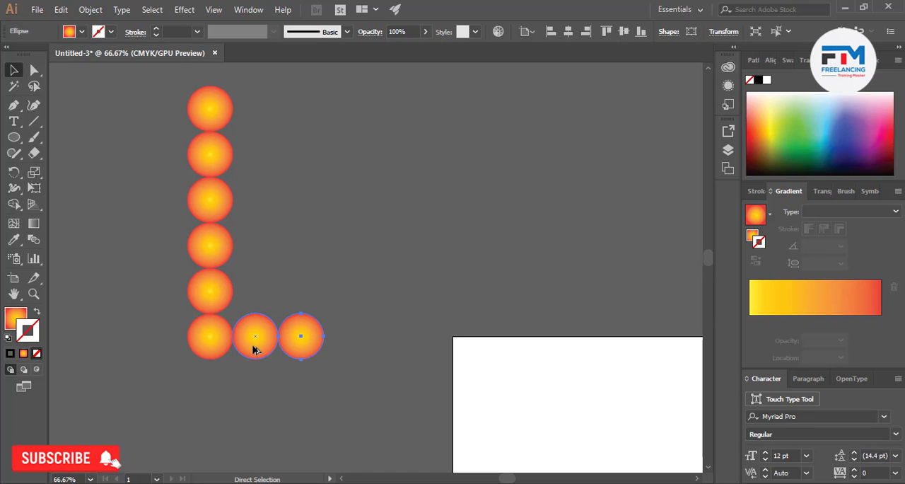
key(ctrl+d)
key(ctrl+d)
key(ctrl+d)
key(ctrl+d)
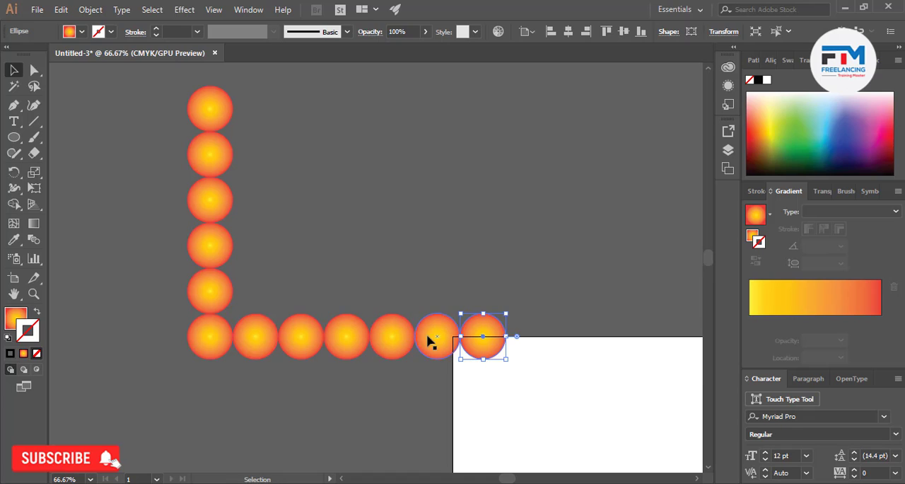
Duplicate the row's last circle upward and repeat the transform to build a right-hand column six circles high
drag(489, 340, 487, 293)
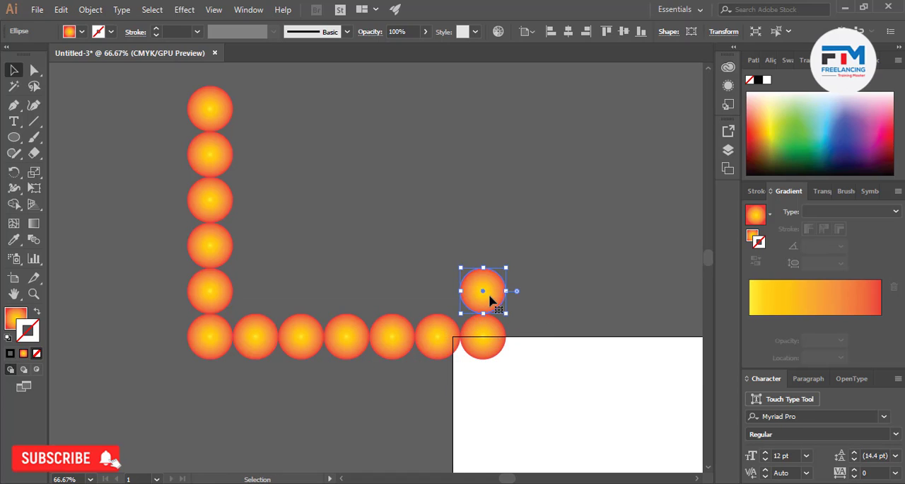
key(ctrl+d)
Duplicate the right column's top circle leftward and repeat the transform to close the top side of the frame with five circles
key(ctrl+d)
key(ctrl+d)
key(ctrl+d)
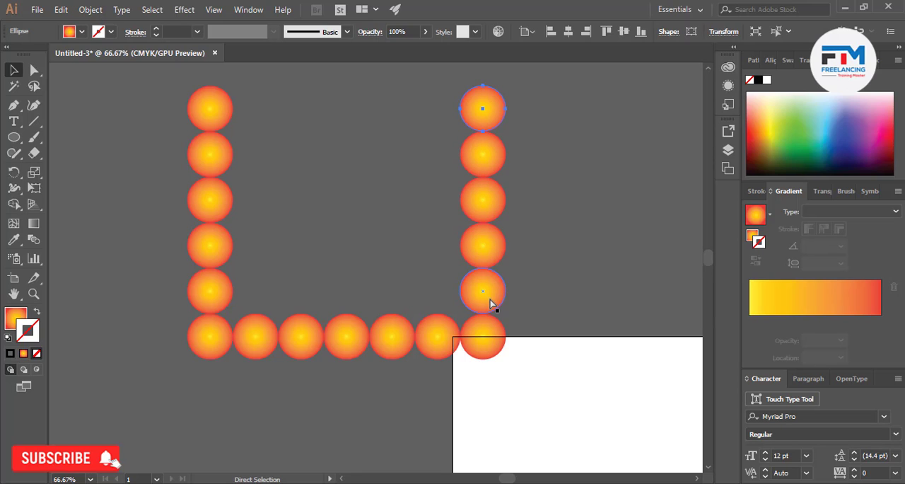
drag(482, 119, 438, 121)
key(ctrl+d)
key(ctrl+d)
key(ctrl+d)
key(ctrl+d)
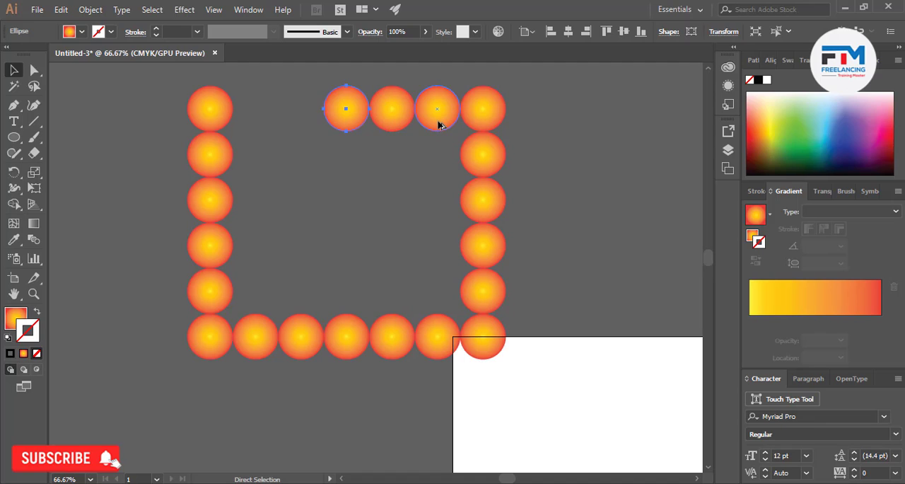
scroll(389, 275, up, 1)
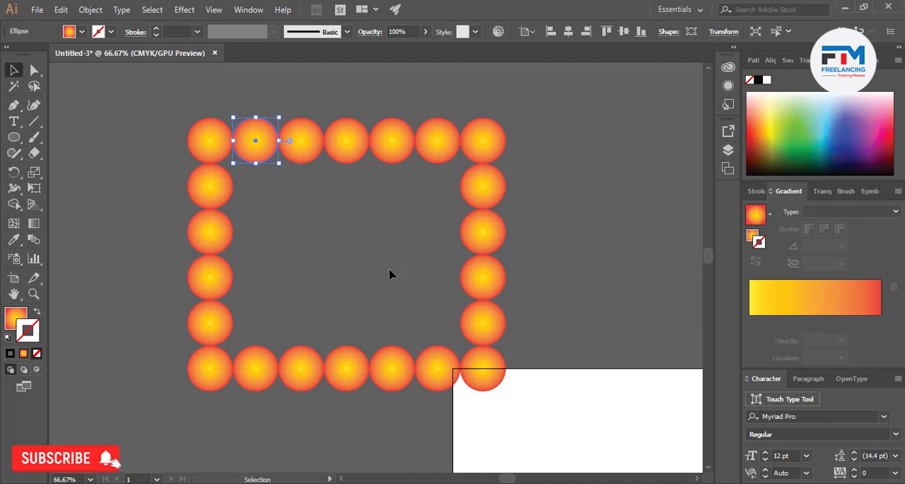
Select the whole circle frame and copy it straight up, leaving a small gap above the original
scroll(405, 280, down, 3)
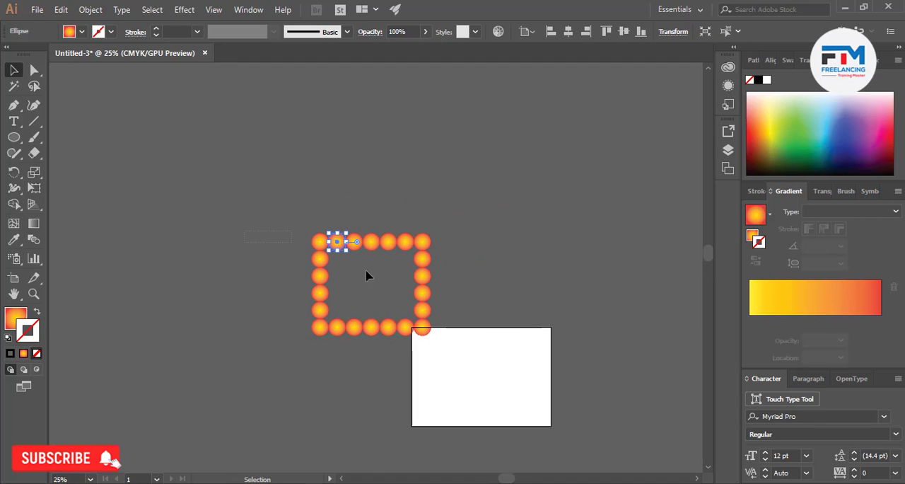
key(ctrl+a)
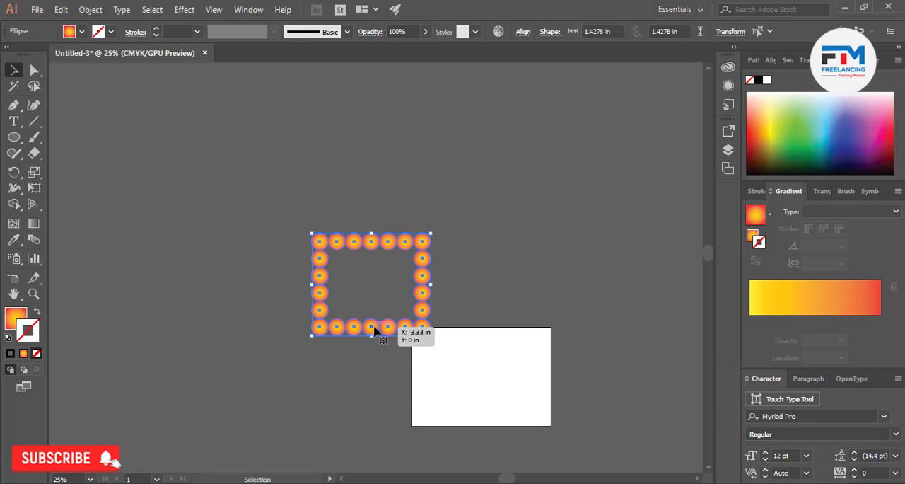
drag(381, 325, 374, 205)
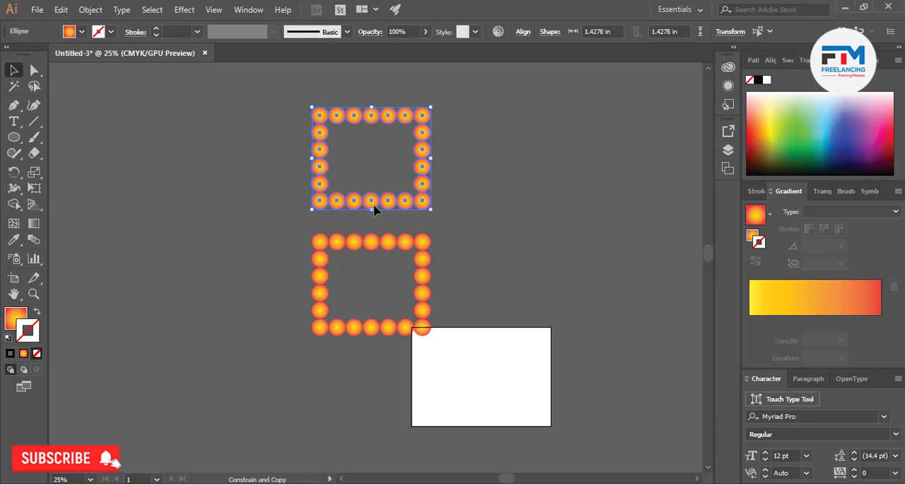
scroll(404, 253, up, 5)
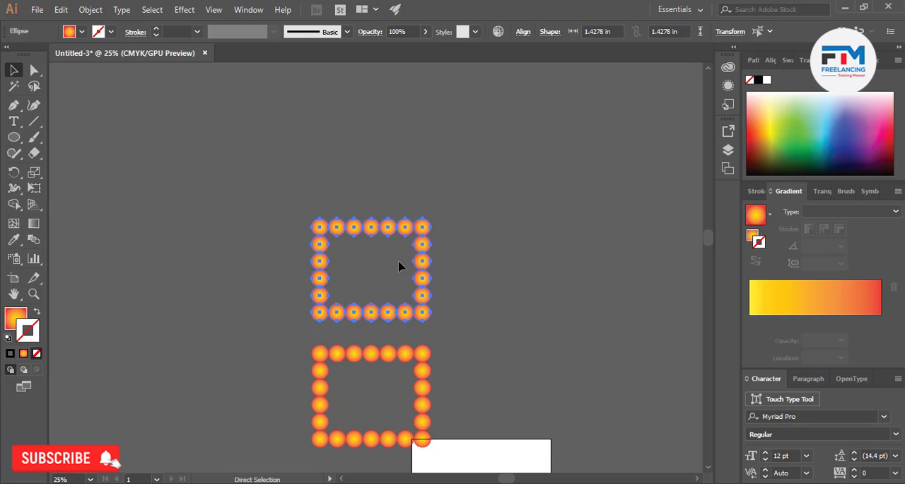
Repeat the upward copy until six frames are stacked in one column, and deselect the artwork
key(ctrl+d)
scroll(403, 309, up, 8)
key(ctrl+d)
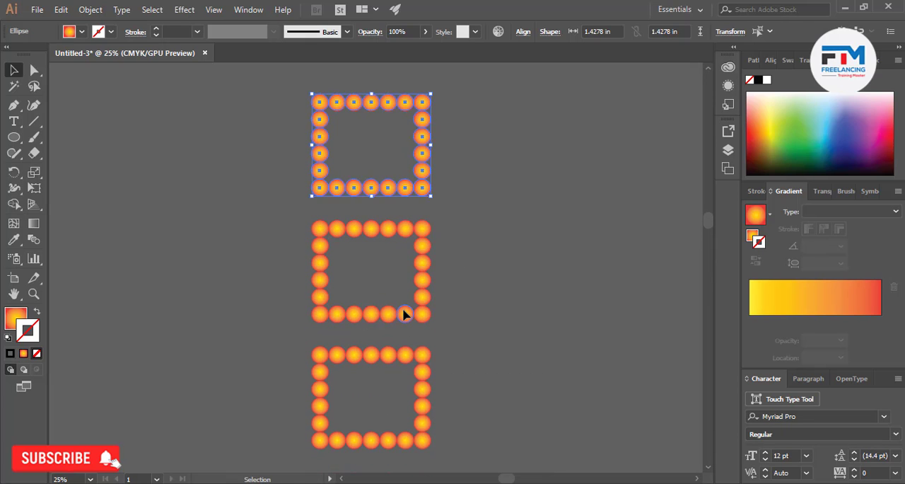
scroll(403, 314, down, 3)
key(ctrl+d)
key(ctrl+d)
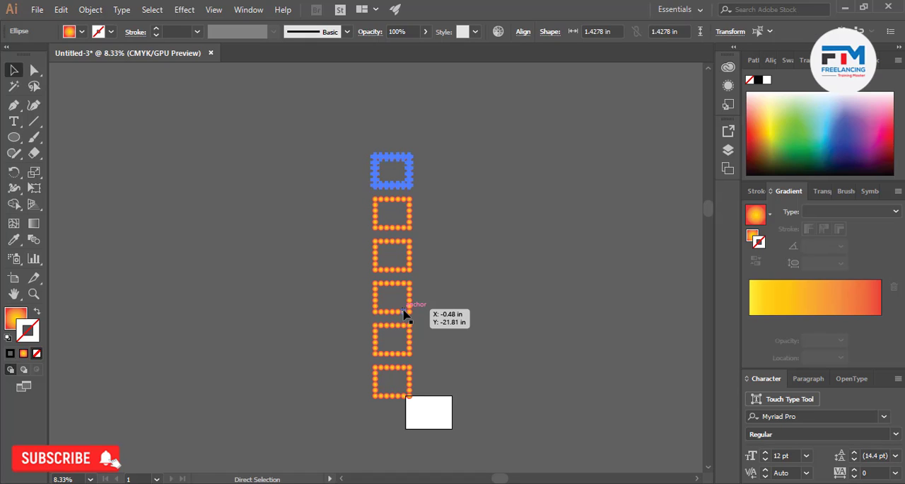
drag(404, 312, 405, 312)
scroll(447, 308, down, 1)
click(434, 303)
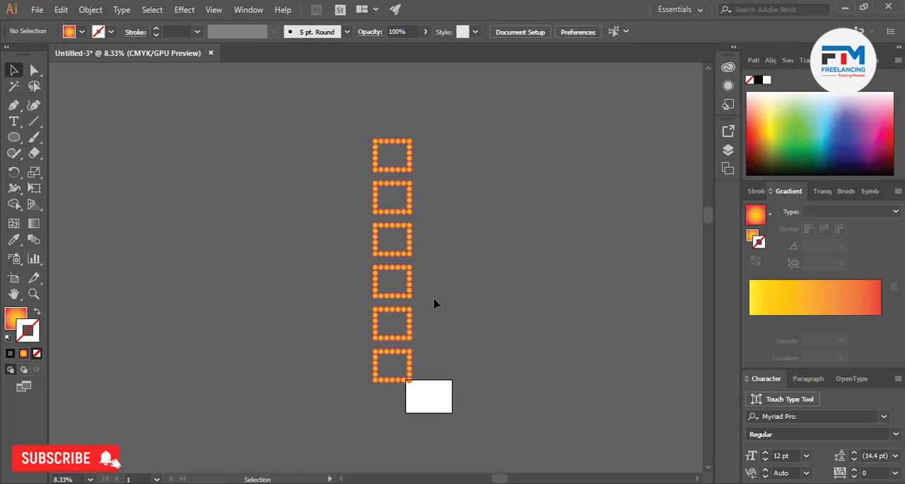
Copy the full column of six frames to the left, offset one frame lower than the original
key(ctrl+a)
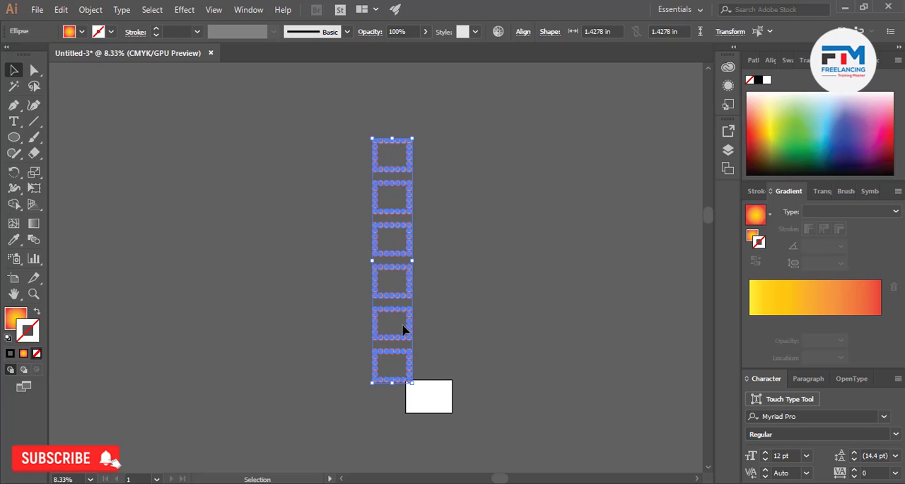
drag(408, 316, 364, 361)
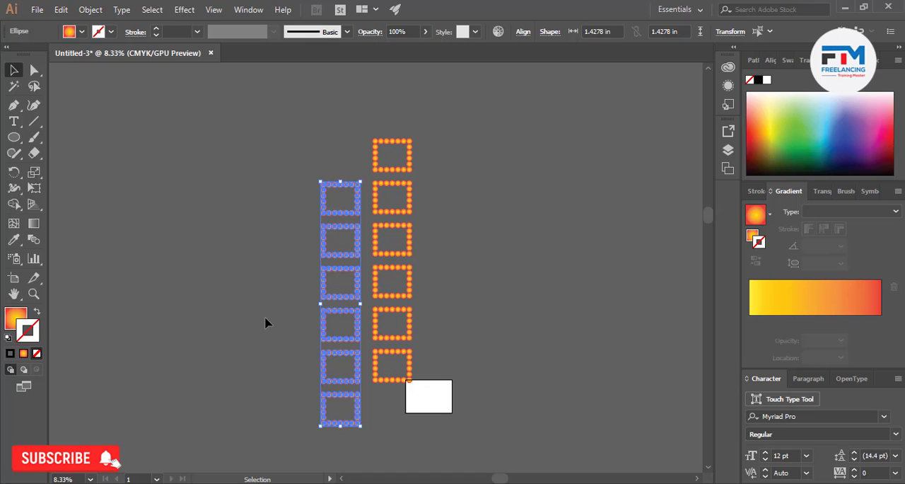
key(ctrl+h)
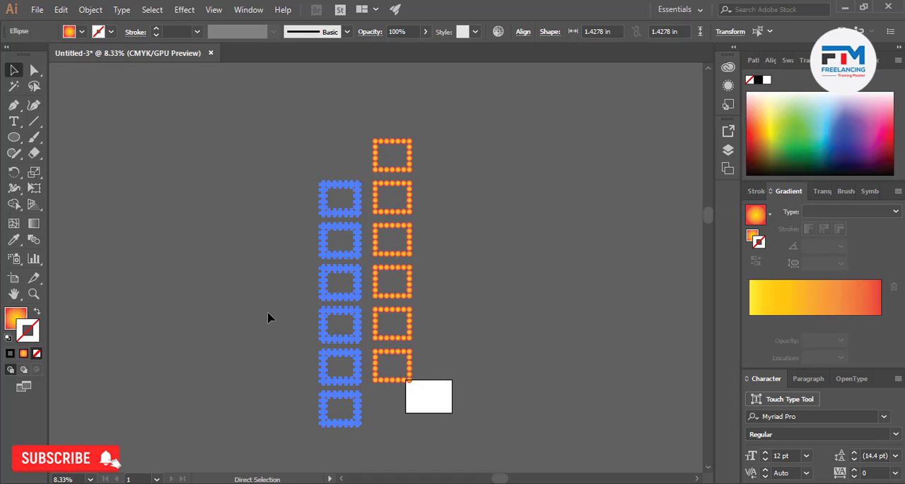
Remove the offset copy of the frame column beside the original
click(267, 318)
drag(328, 394, 351, 442)
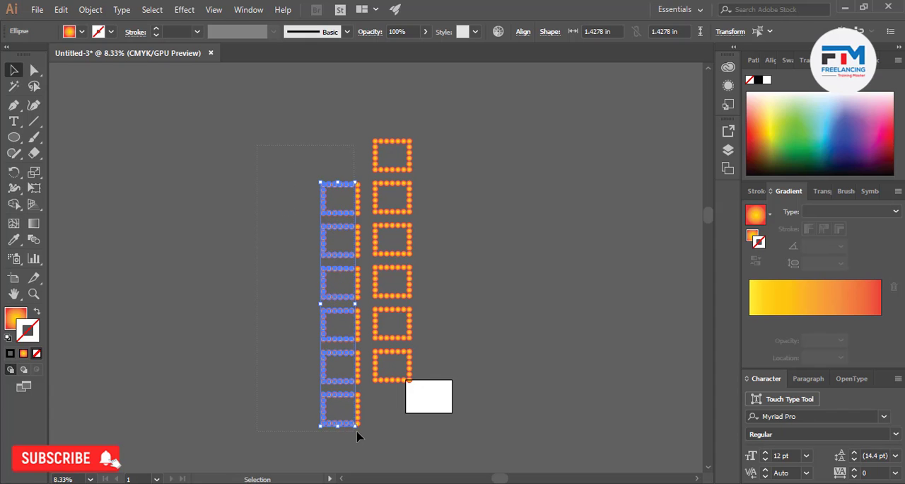
key(ctrl+h)
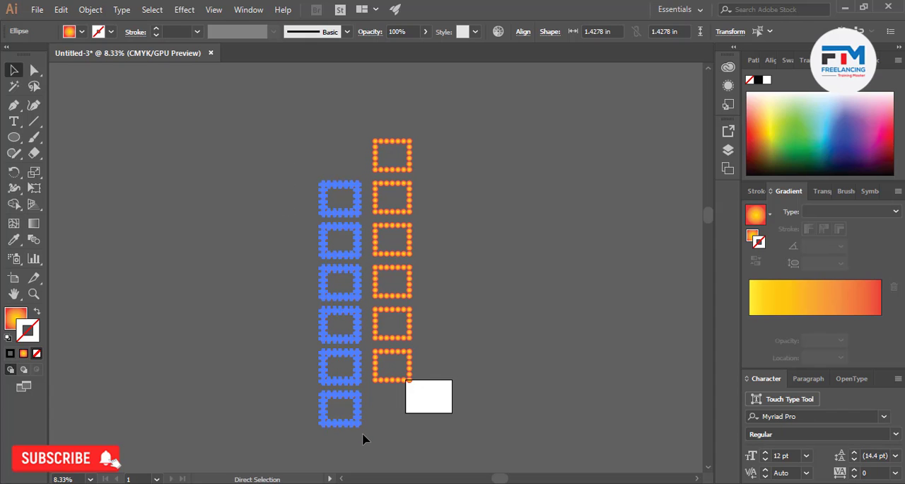
scroll(323, 364, up, 7)
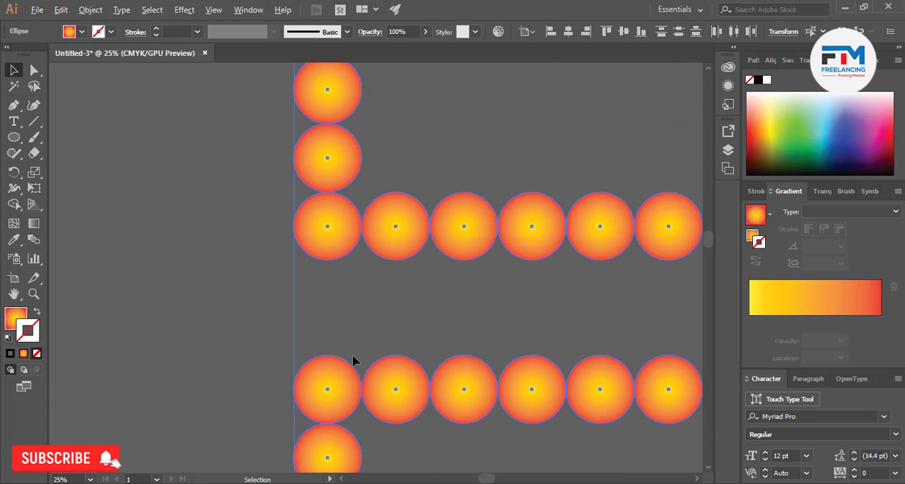
scroll(421, 332, down, 7)
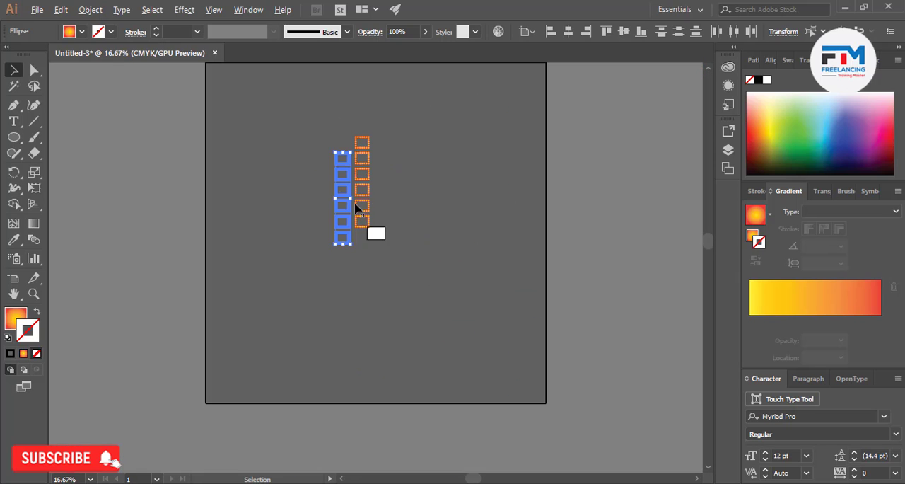
scroll(318, 157, up, 6)
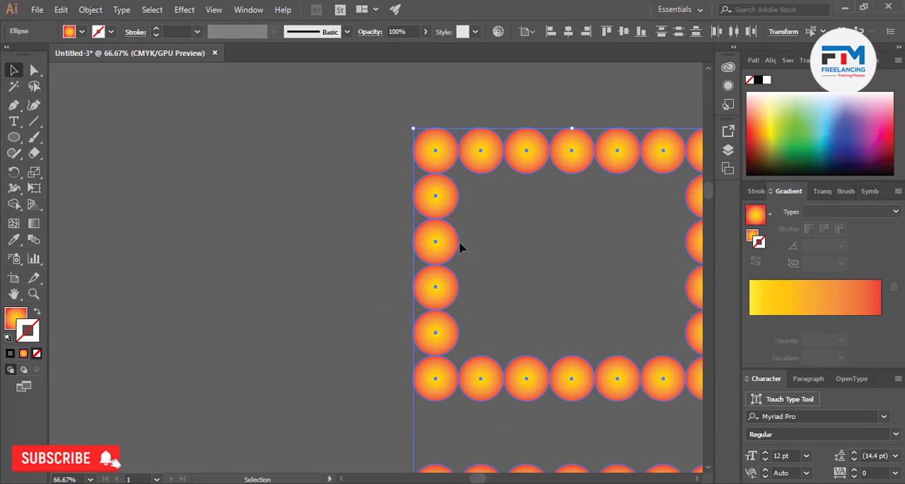
scroll(376, 293, down, 6)
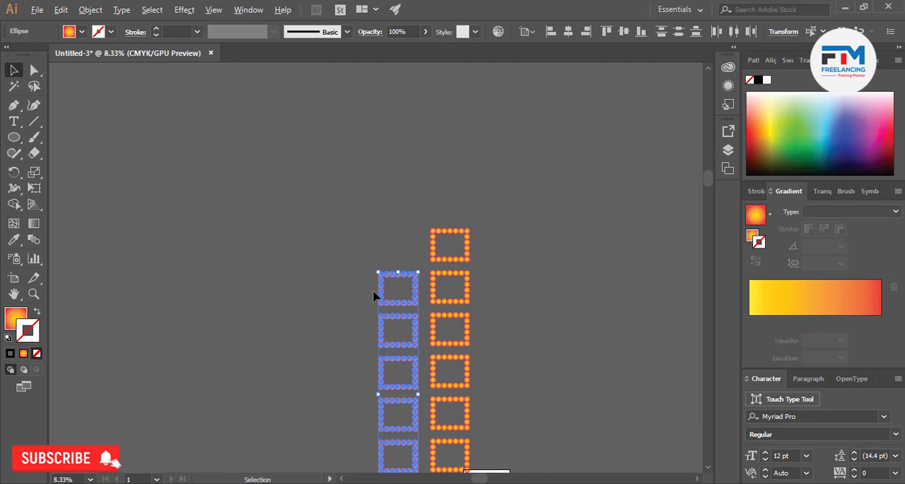
key(Delete)
Copy the full frame column to the left again, offset one frame lower than the original, and deselect it
scroll(396, 293, down, 3)
click(468, 359)
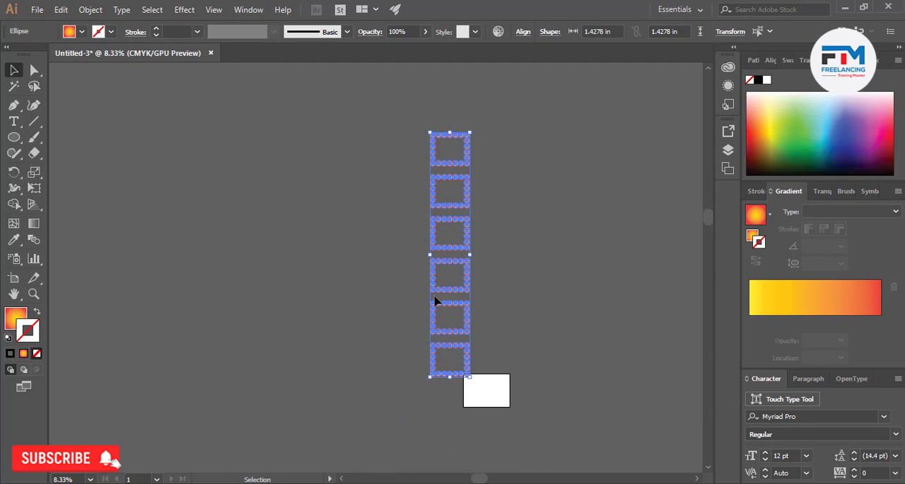
scroll(434, 378, up, 4)
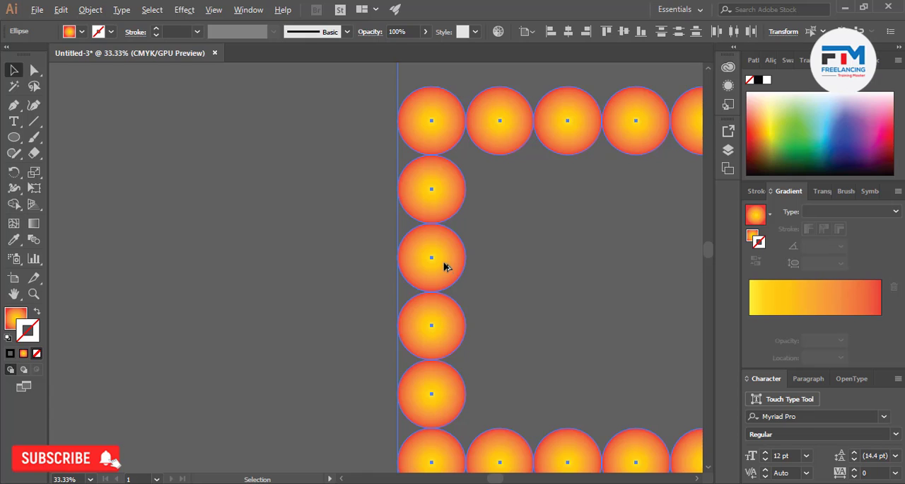
scroll(497, 377, down, 3)
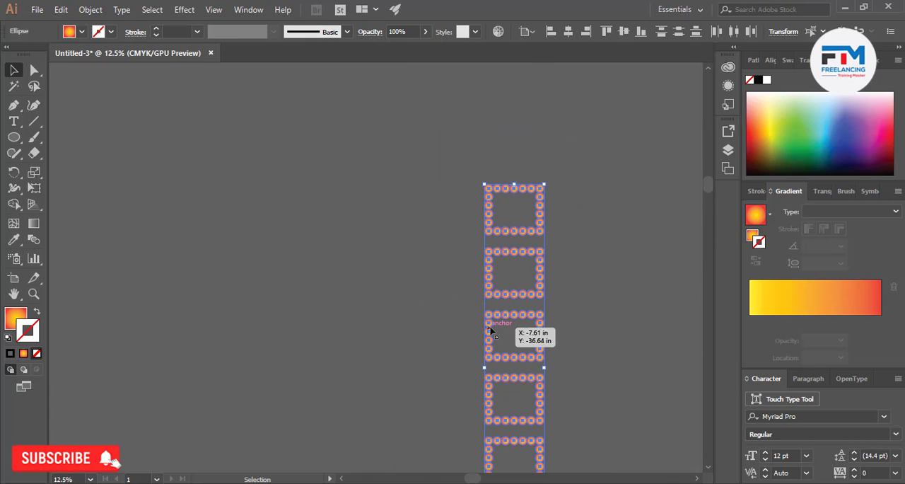
drag(500, 236, 427, 299)
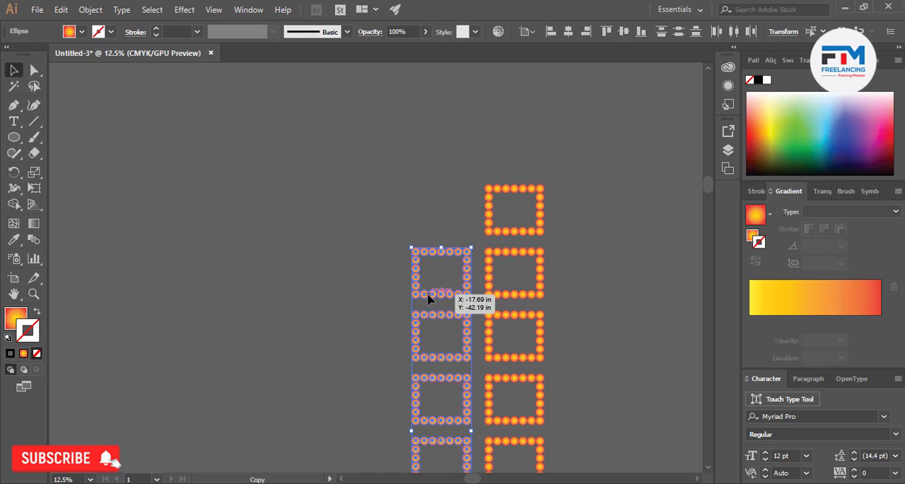
click(346, 297)
key(ctrl+0)
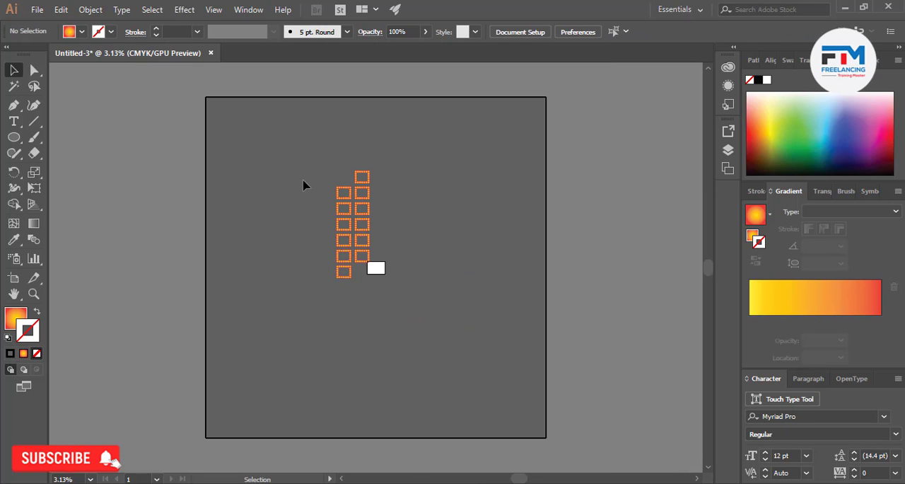
Select the offset column and repeat its copy transformation until six columns step down to the left, and deselect the artwork
drag(345, 298, 345, 297)
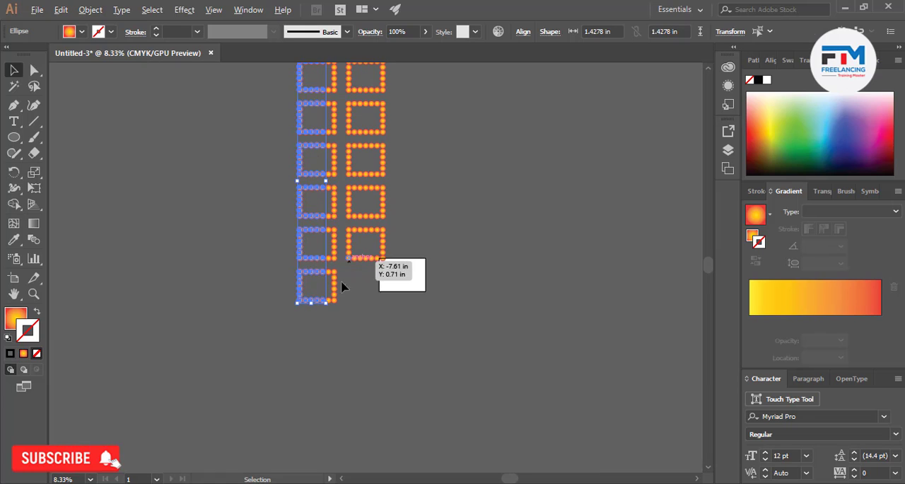
key(ctrl+equal)
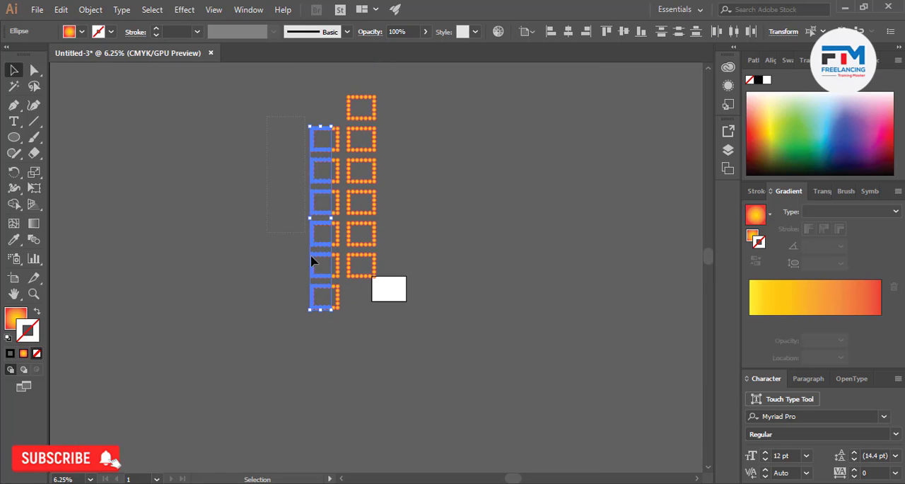
key(a)
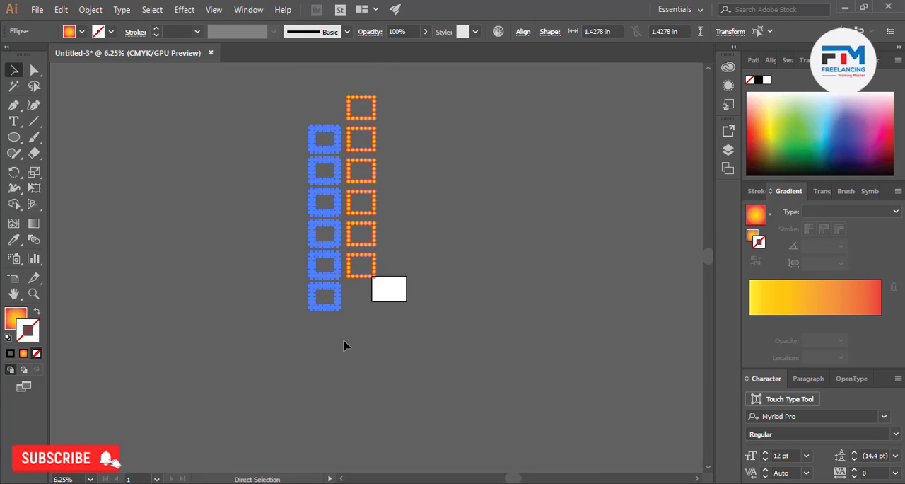
key(ctrl+d)
key(ctrl+d)
key(ctrl+d)
key(ctrl+d)
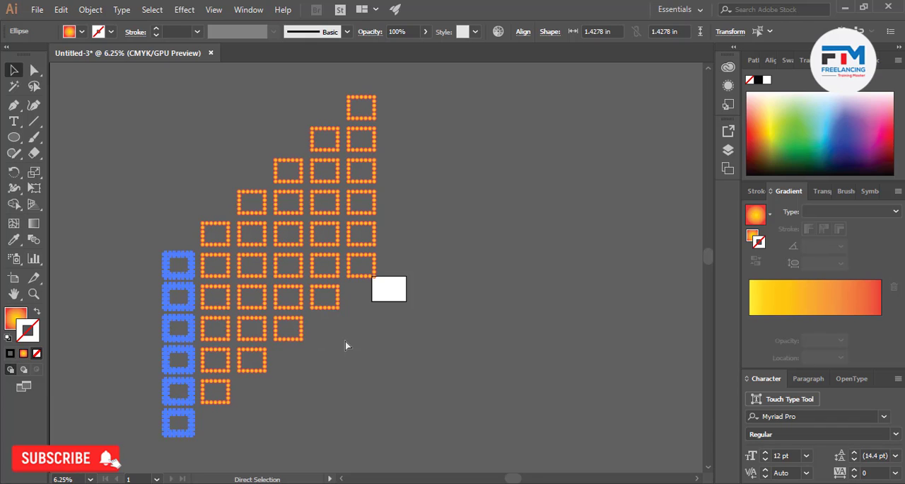
key(v)
click(382, 371)
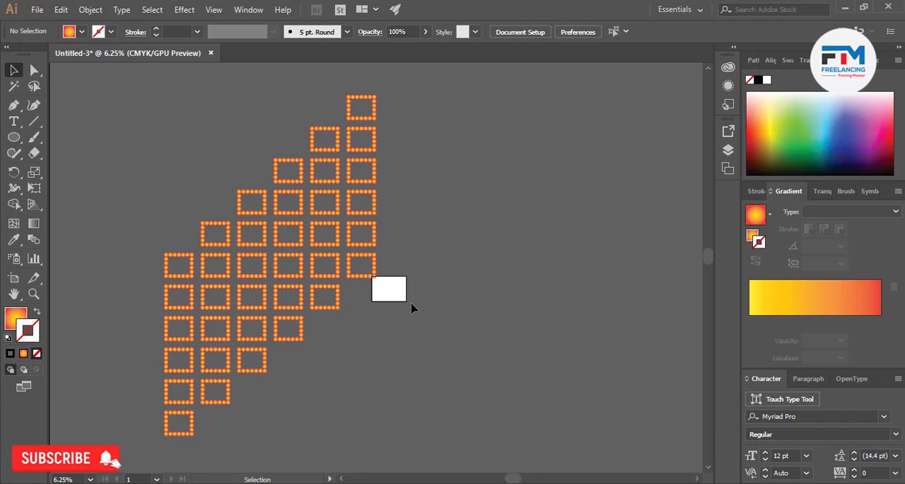
Create a copy of the stepped pattern reflected across the vertical axis and place it to the right, forming a symmetrical arch
scroll(412, 307, down, 1)
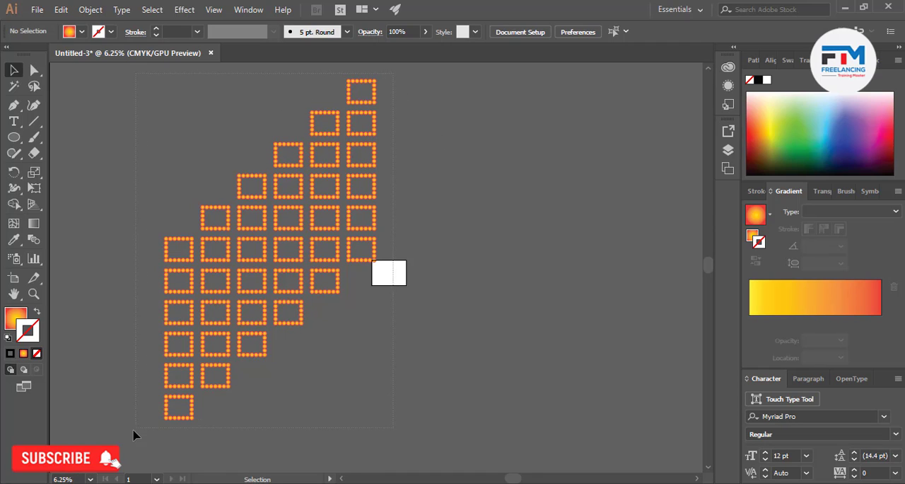
click(212, 353)
right_click(232, 304)
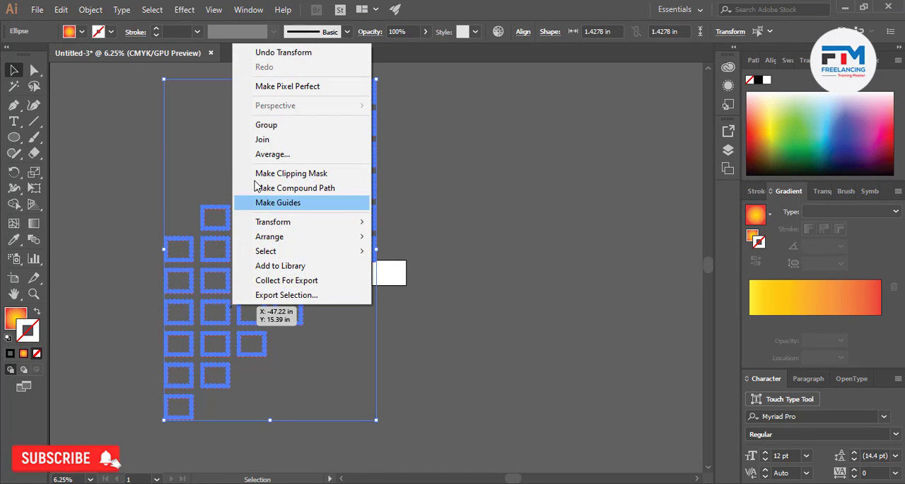
mouse_move(272, 221)
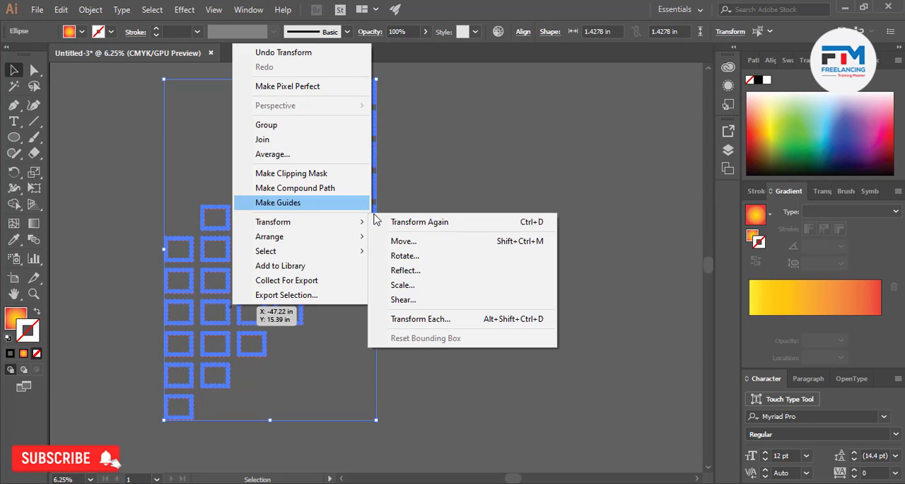
click(419, 272)
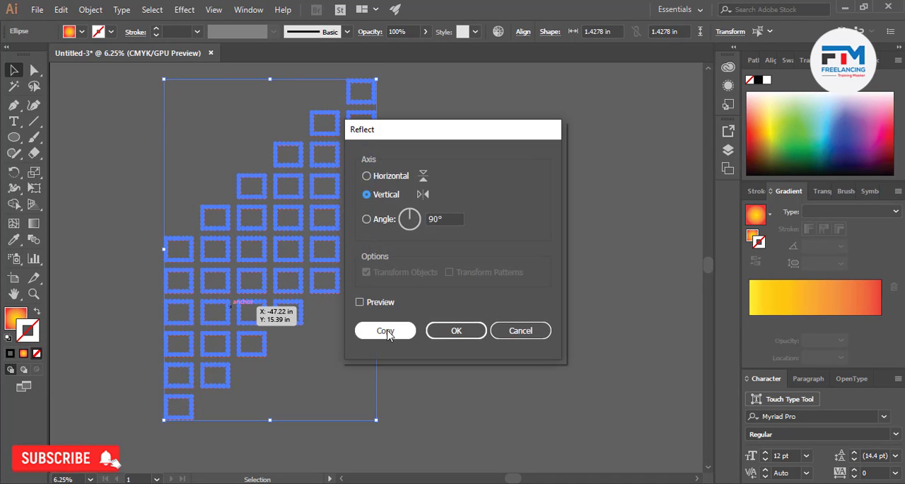
click(379, 327)
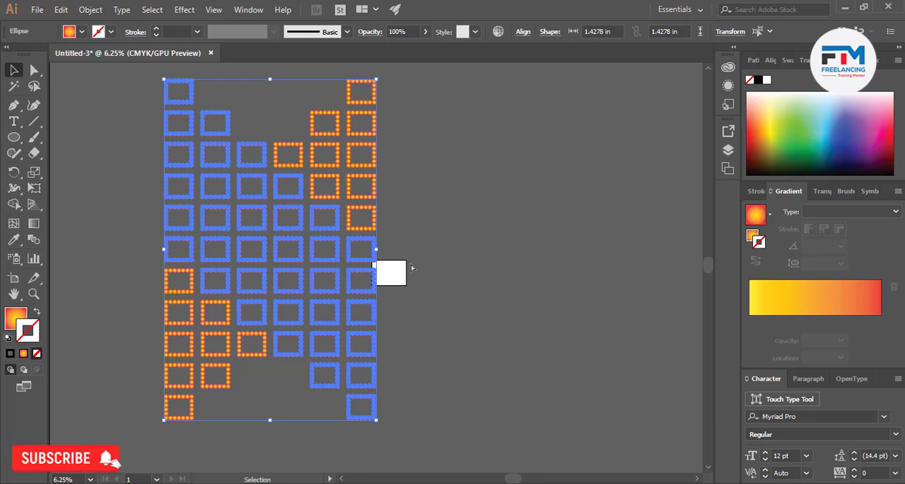
drag(272, 248, 471, 275)
click(417, 317)
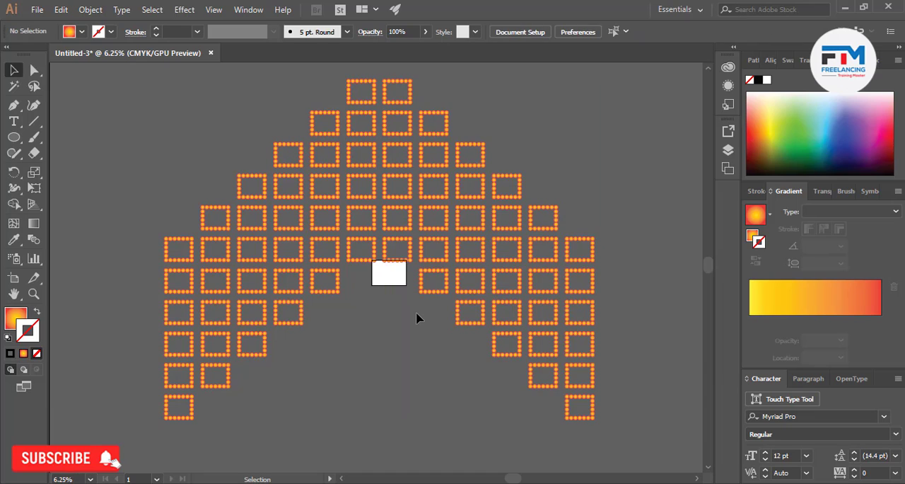
Select the whole arch of frames and delete it
key(ctrl+minus)
key(ctrl+minus)
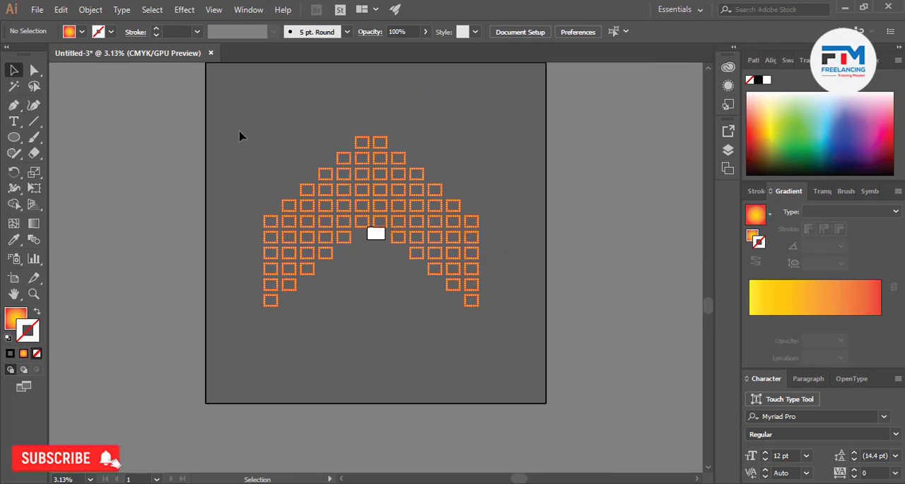
key(ctrl+a)
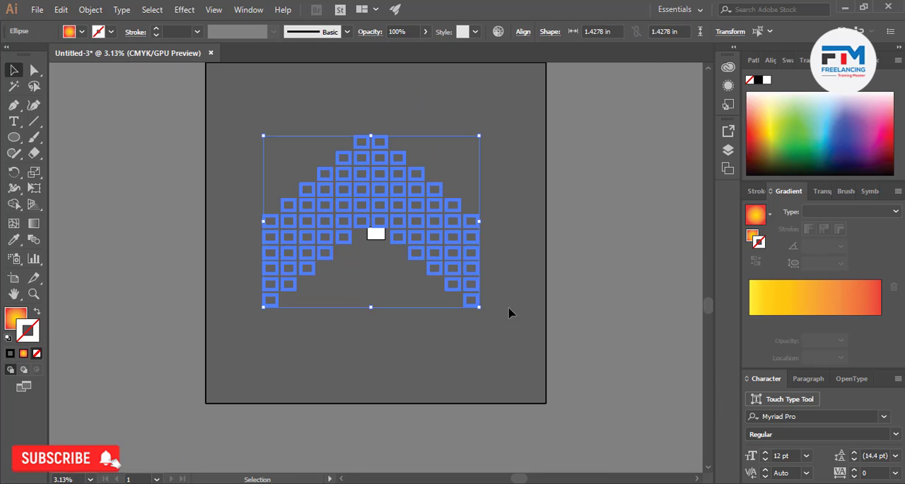
key(Delete)
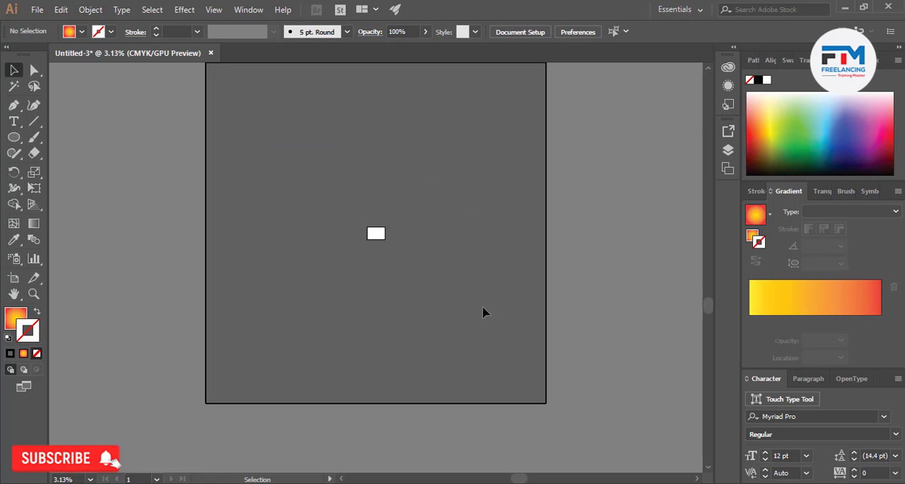
Draw one gradient-filled circle to the left of the artboard and select it
key(ctrl+plus)
key(ctrl+plus)
key(ctrl+plus)
key(ctrl+plus)
key(ctrl+plus)
key(ctrl+plus)
key(ctrl+plus)
key(ctrl+plus)
key(ctrl+plus)
key(ctrl+plus)
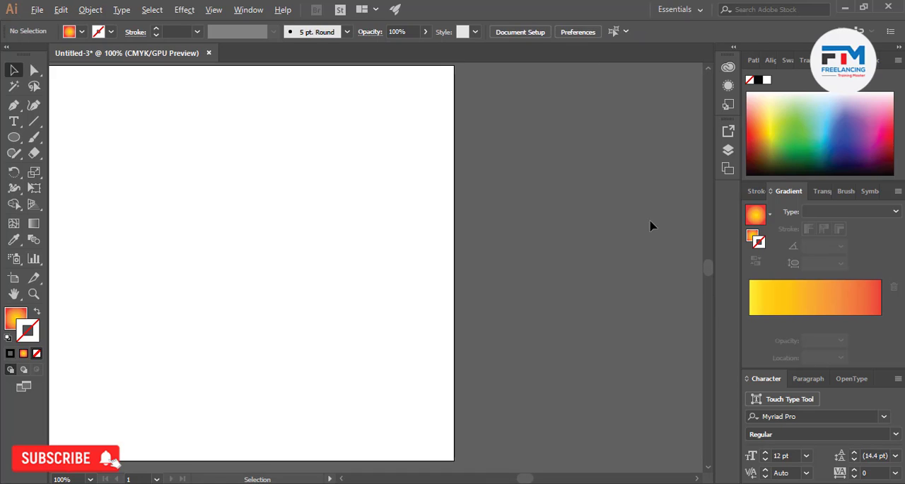
scroll(650, 225, down, 3)
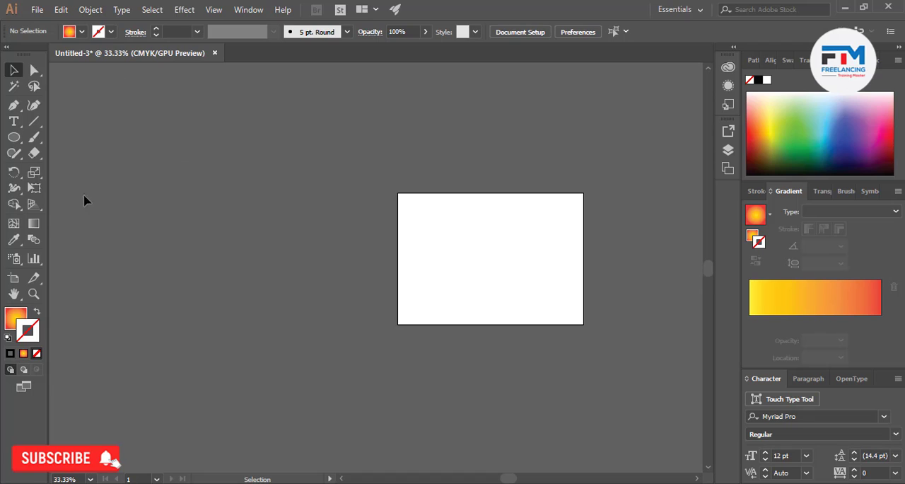
click(13, 137)
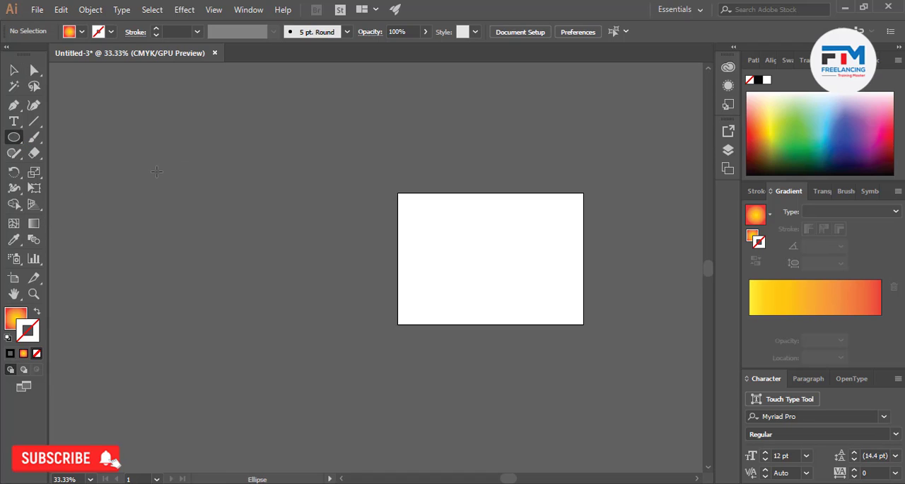
drag(201, 193, 301, 294)
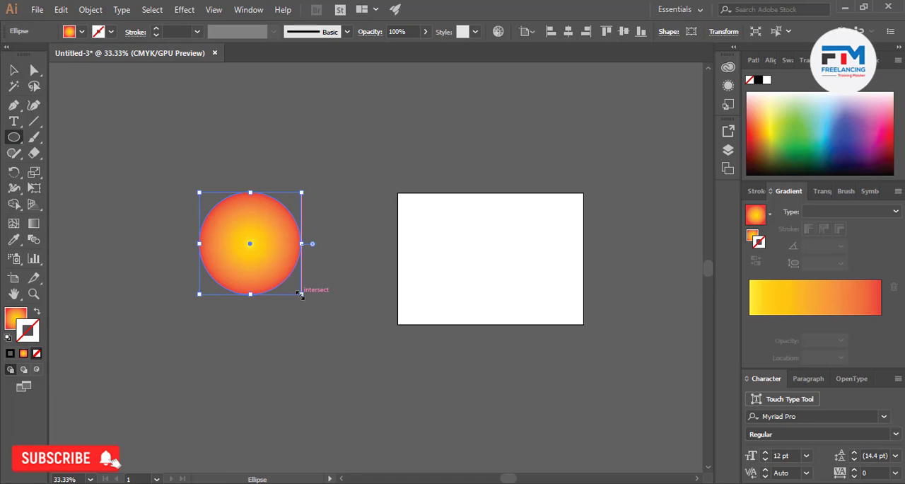
key(v)
click(218, 124)
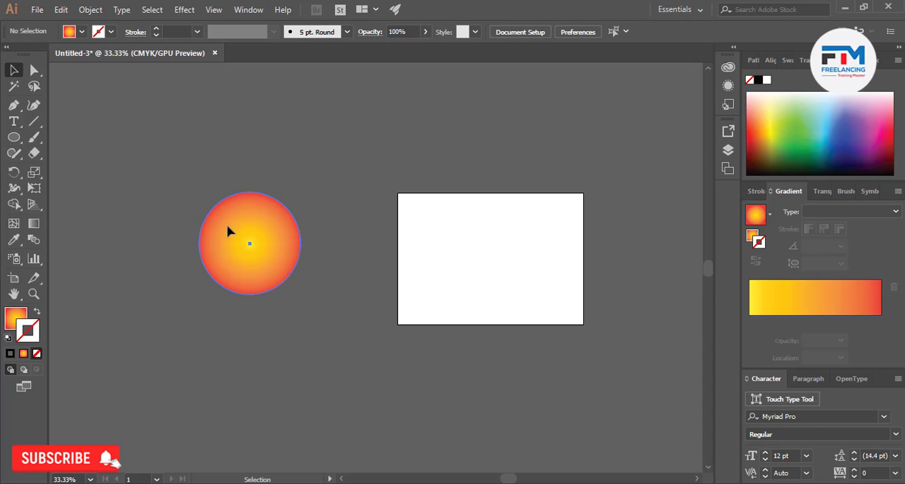
click(228, 231)
click(91, 9)
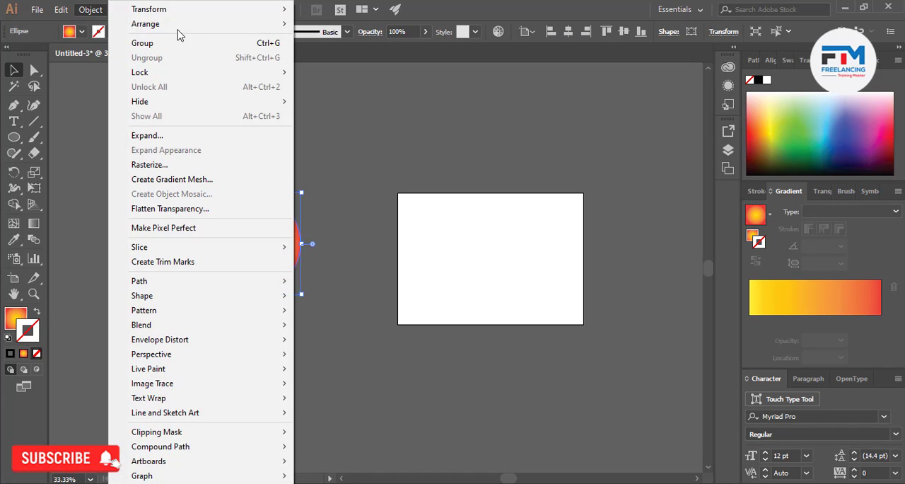
mouse_move(276, 10)
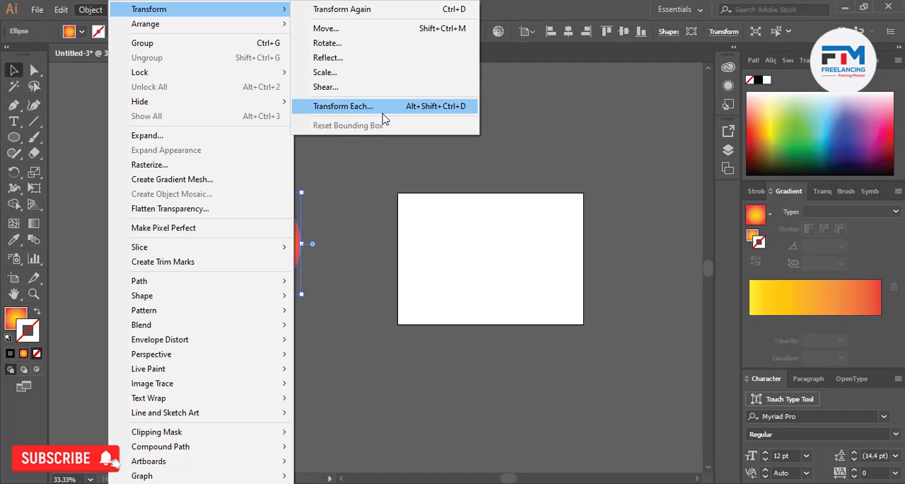
click(380, 173)
click(278, 229)
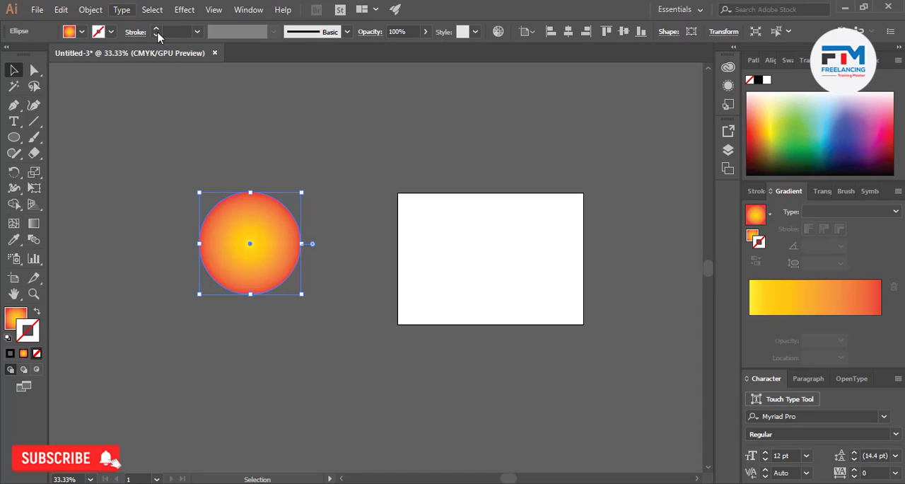
right_click(283, 228)
mouse_move(336, 405)
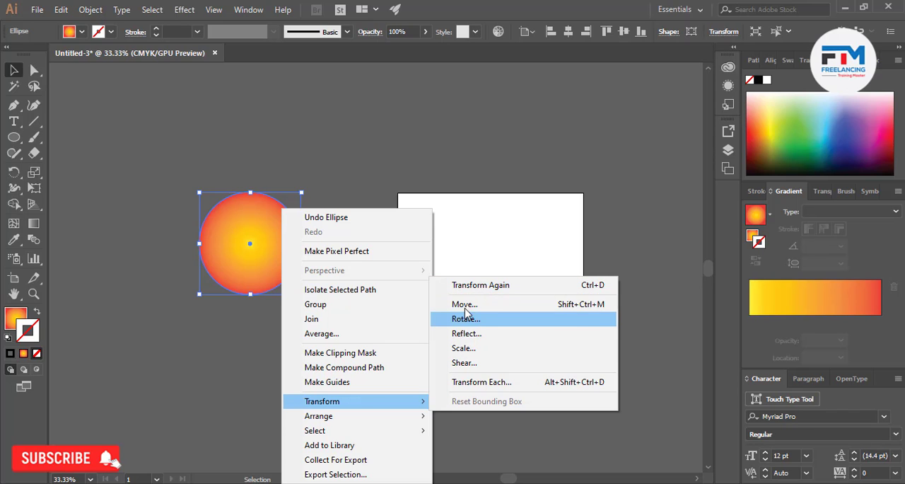
click(505, 305)
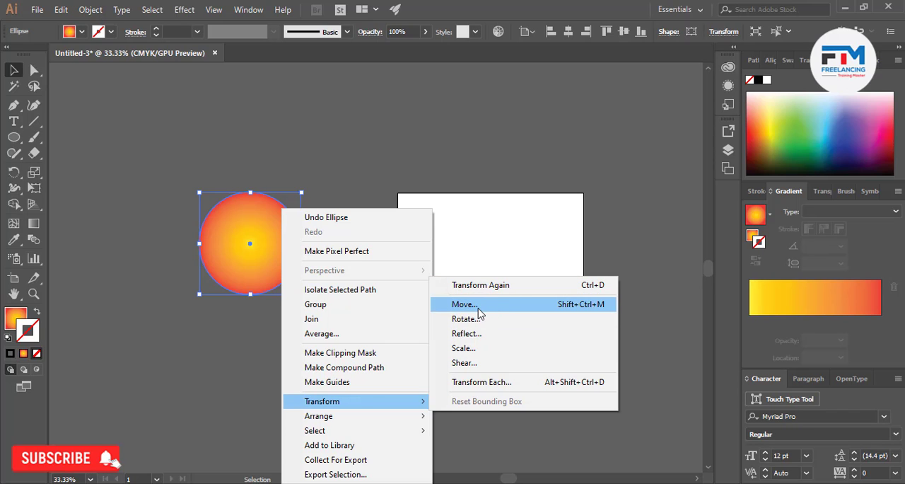
click(472, 318)
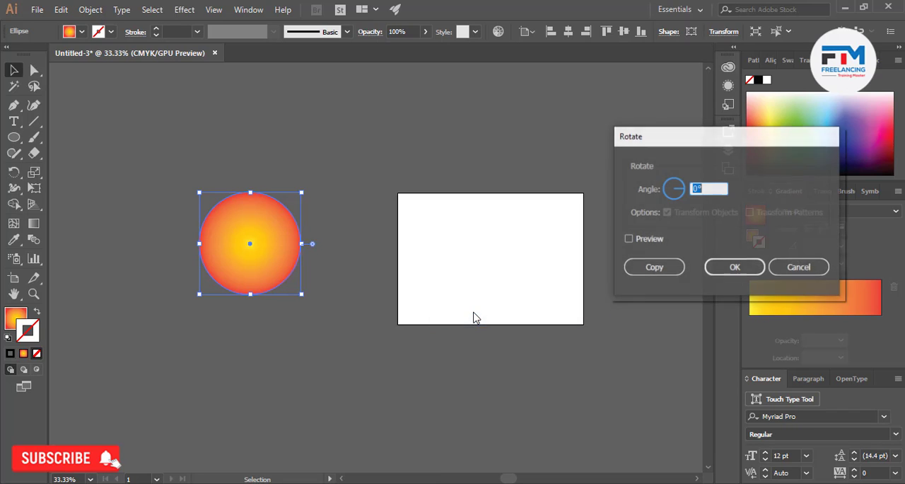
click(798, 267)
Open the Move settings for the gradient circle with the circle in view, and turn on the preview
right_click(275, 209)
mouse_move(396, 400)
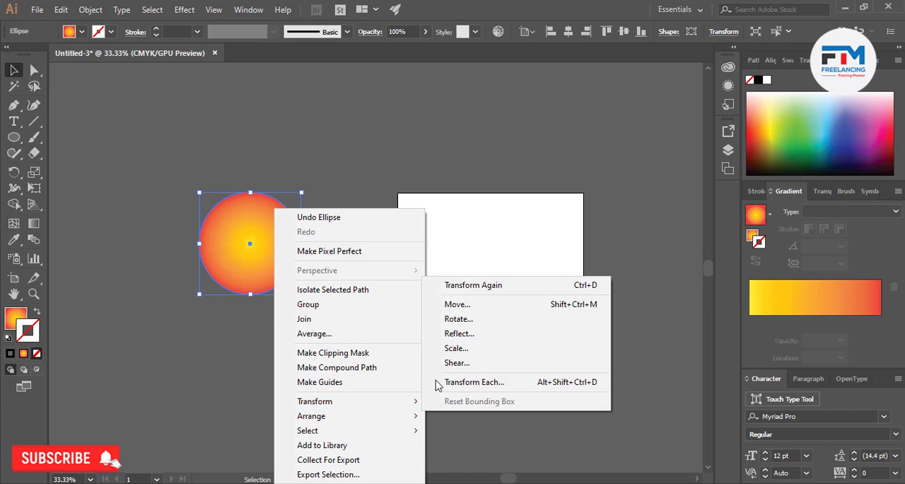
click(481, 306)
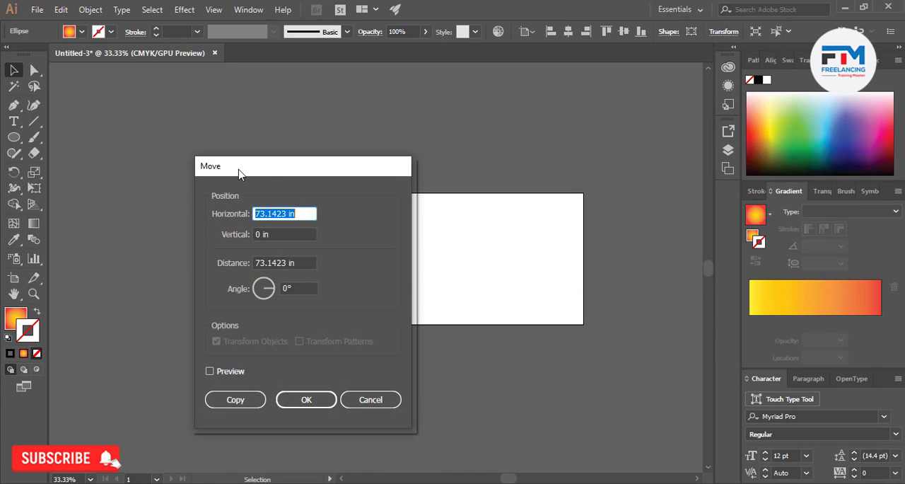
drag(238, 174, 515, 153)
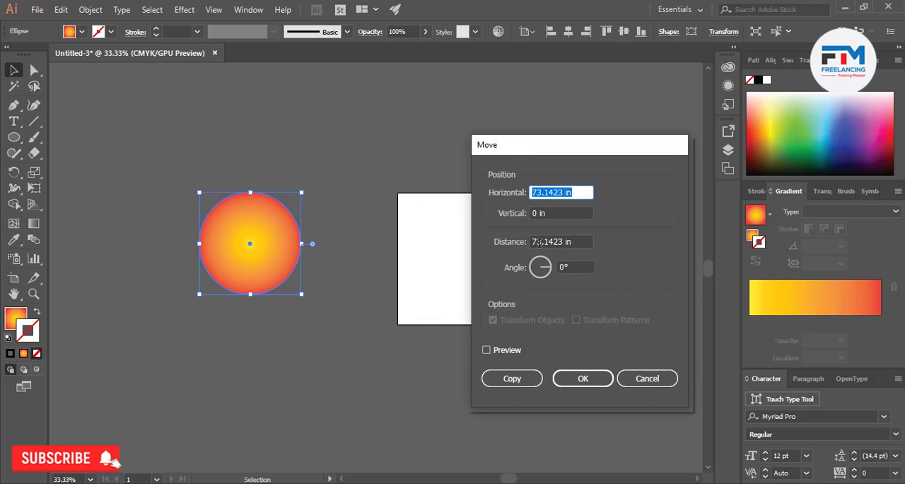
click(492, 353)
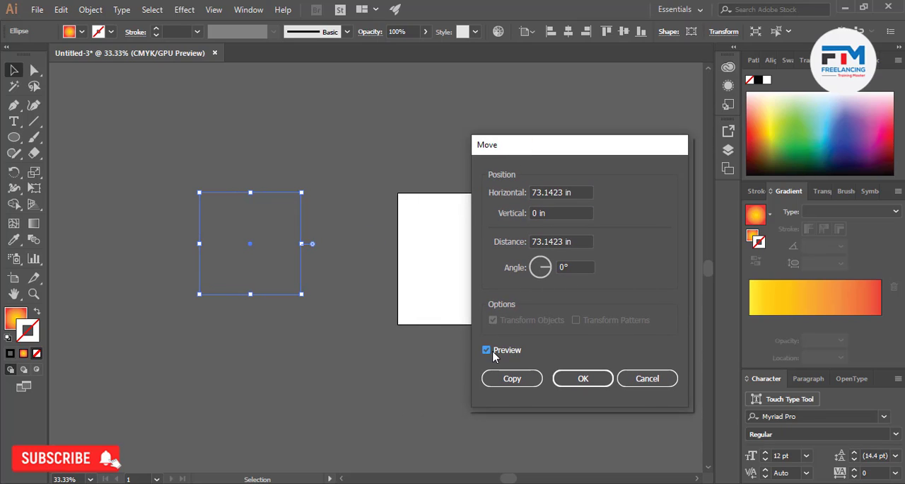
Set the circle's move distance to 5 in at an angle of 0°
click(552, 190)
key(Down)
key(Down)
key(Down)
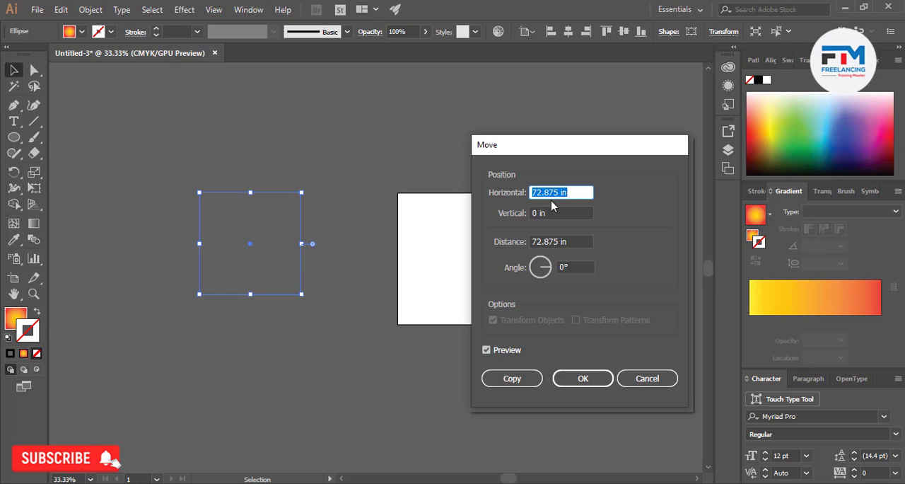
key(Down)
key(Down)
click(547, 240)
key(Down)
key(Down)
key(Down)
key(Down)
key(Down)
key(Down)
key(Down)
key(Down)
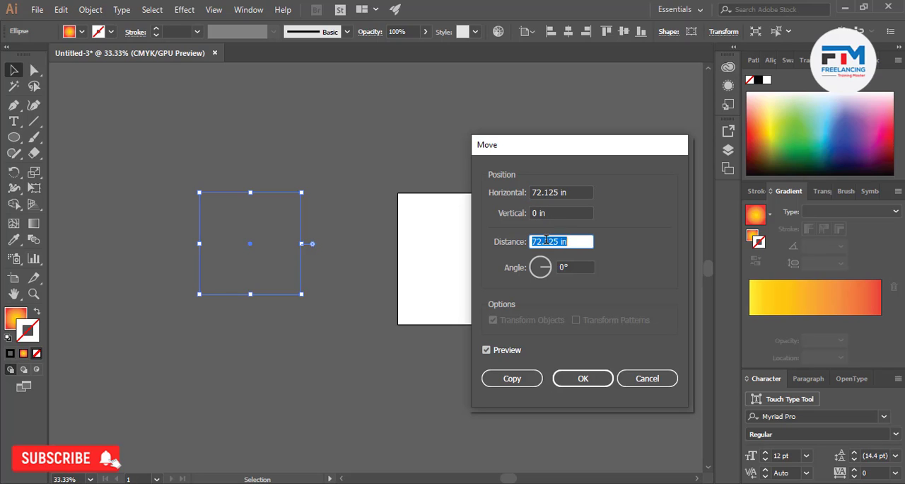
key(Down)
key(Down)
key(Down)
key(Down)
key(Down)
key(Down)
key(Down)
key(Down)
key(Down)
key(Down)
key(Down)
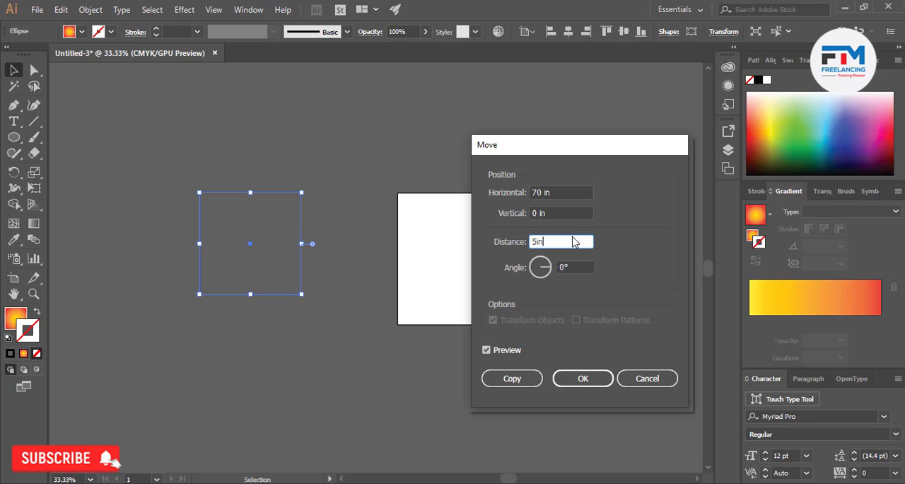
click(562, 213)
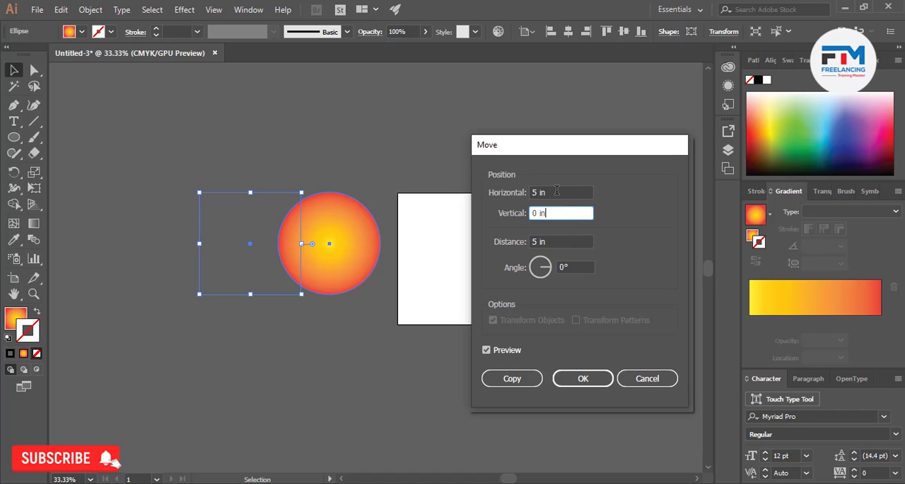
Increase the move distance to 7.375 in and apply the horizontal move to the circle
click(556, 191)
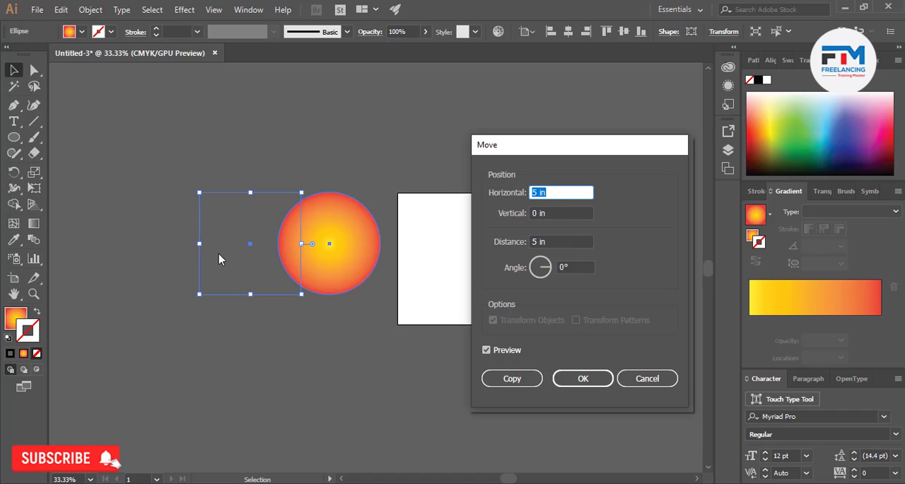
click(542, 241)
scroll(542, 241, up, 7)
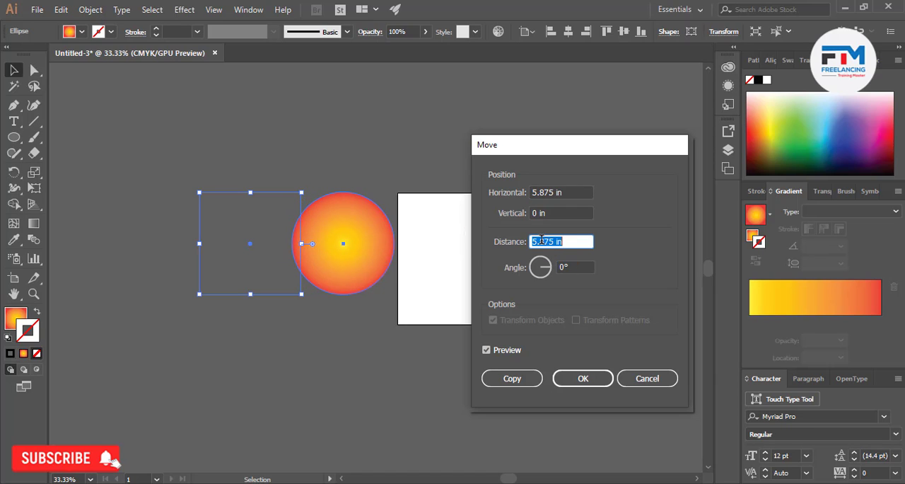
scroll(541, 241, up, 12)
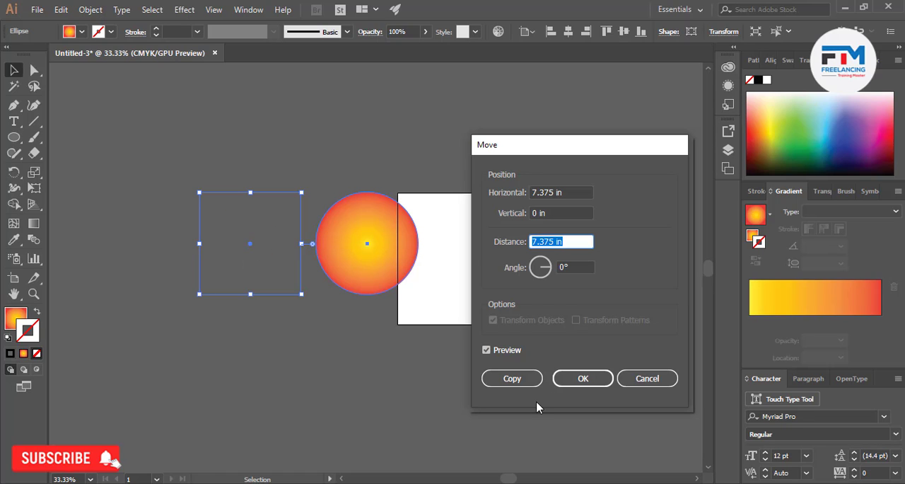
click(583, 379)
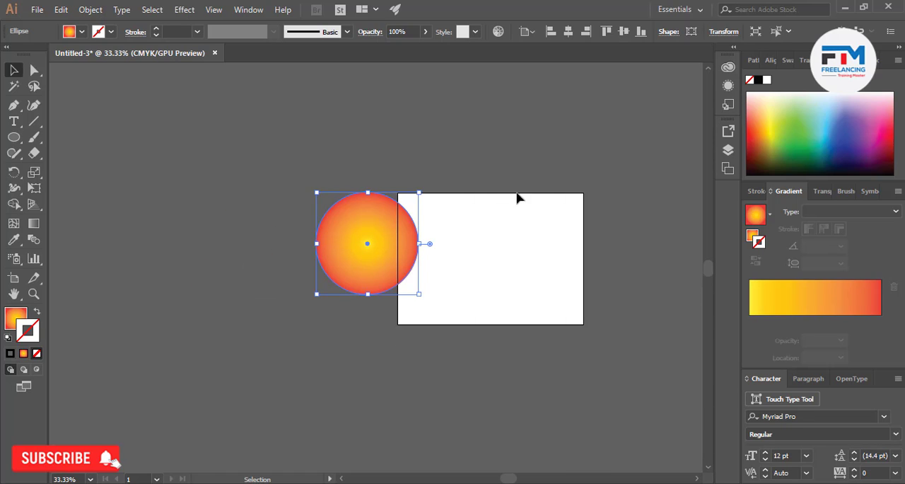
Place the circle back in the empty area left of the artboard and deselect it
drag(349, 247, 225, 215)
right_click(225, 215)
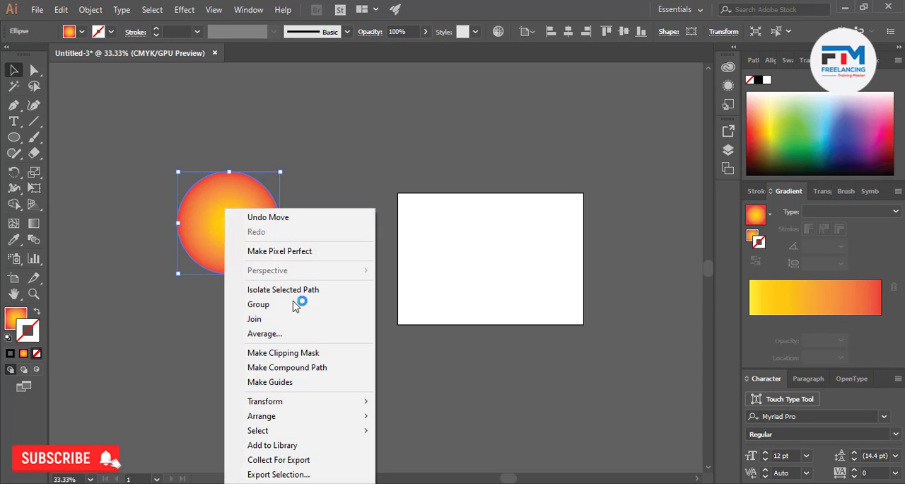
mouse_move(303, 402)
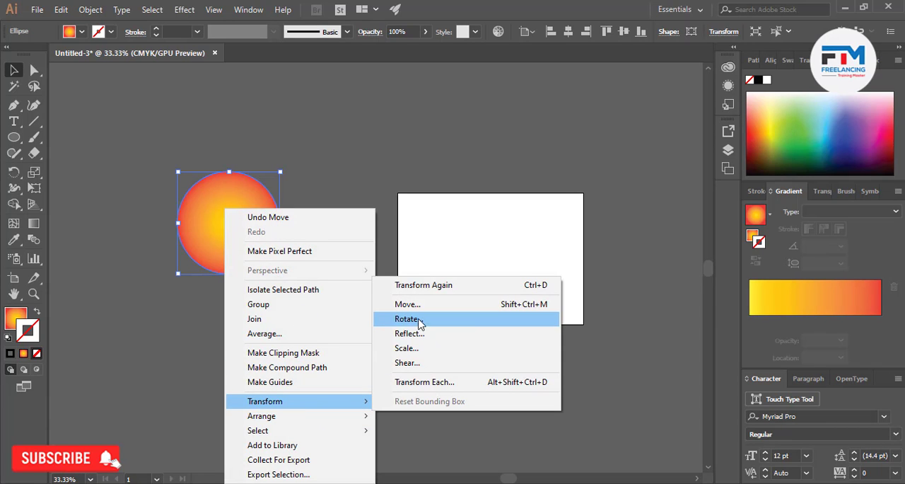
click(104, 294)
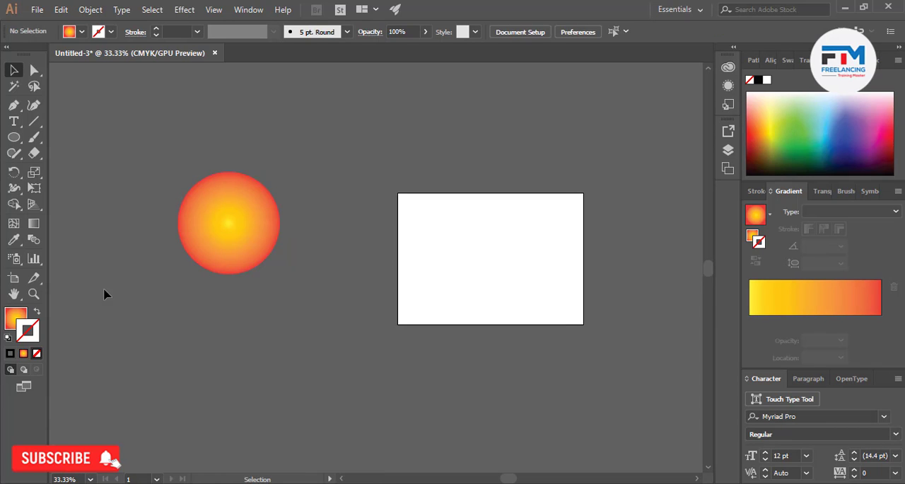
Reshape the circle with the Direct Selection tool by pulling its right anchor inward, its top anchor to the left and its left anchor down
click(35, 72)
click(254, 240)
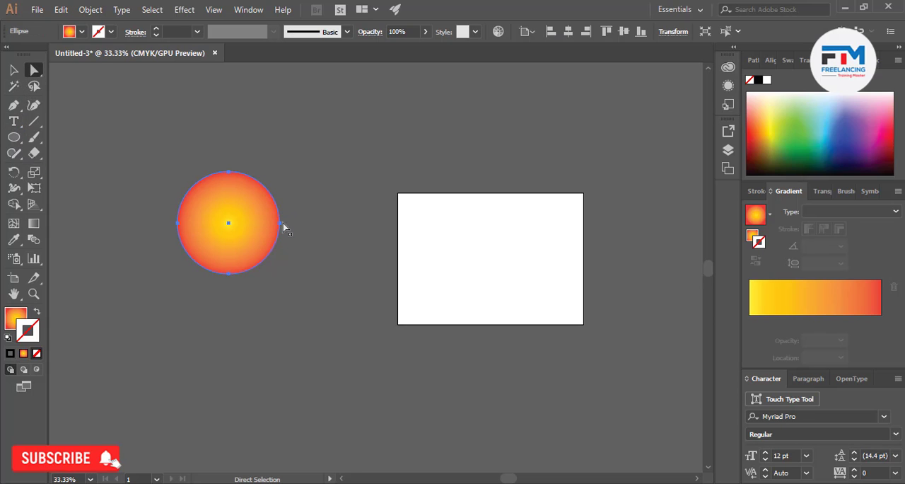
drag(285, 228, 228, 226)
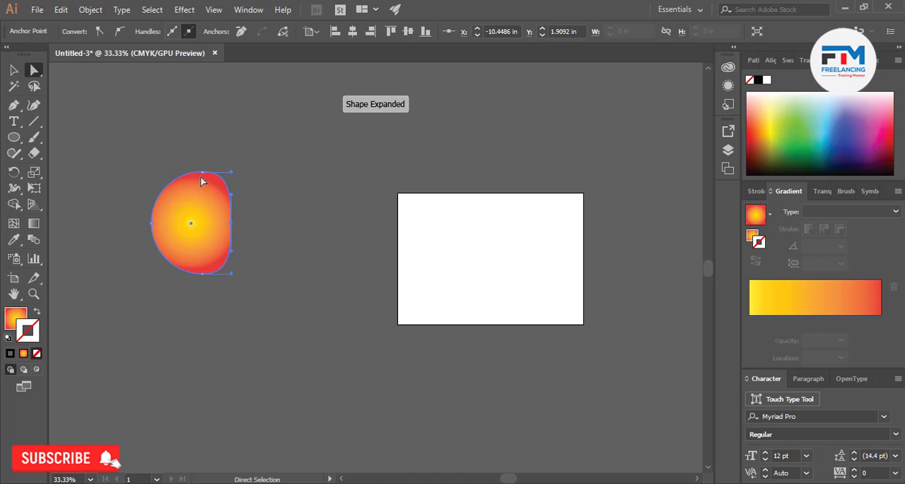
drag(201, 173, 144, 175)
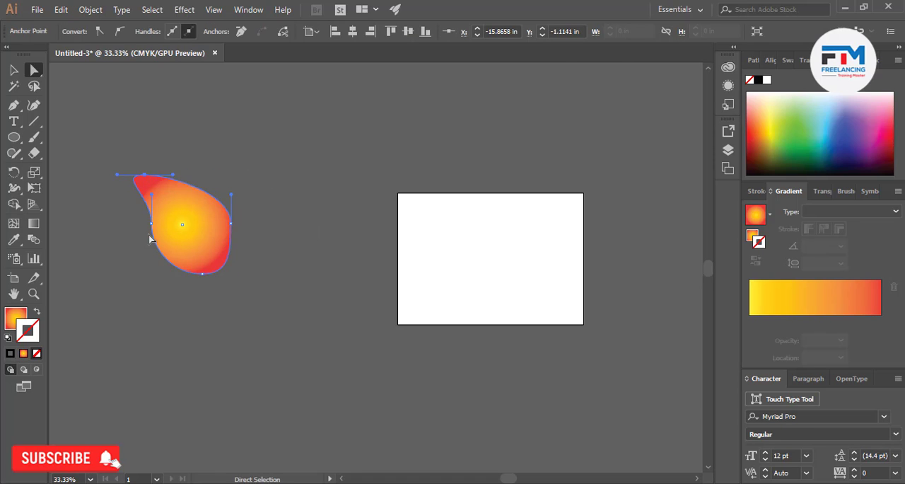
drag(152, 224, 143, 258)
click(187, 306)
click(174, 220)
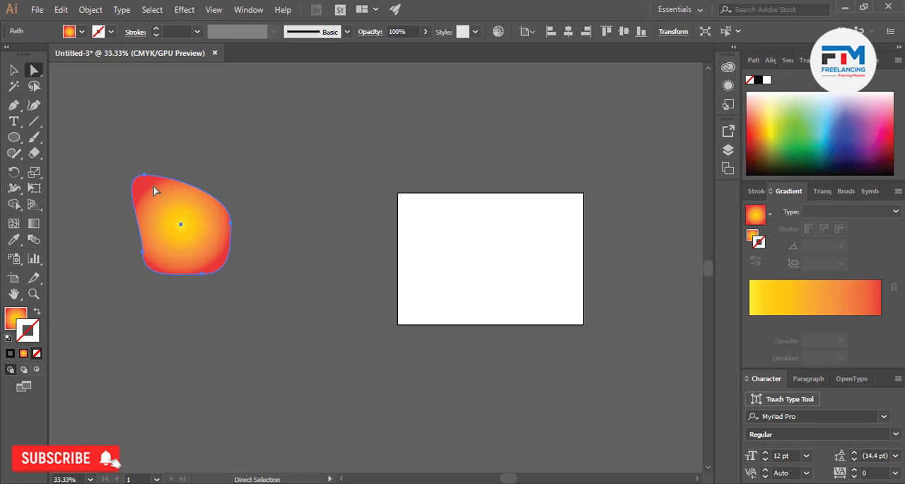
Form a rounded triangle by raising the top anchor, spreading the two lower anchors outward and deleting the right side anchor
drag(145, 175, 203, 115)
drag(235, 267, 274, 280)
drag(171, 248, 146, 272)
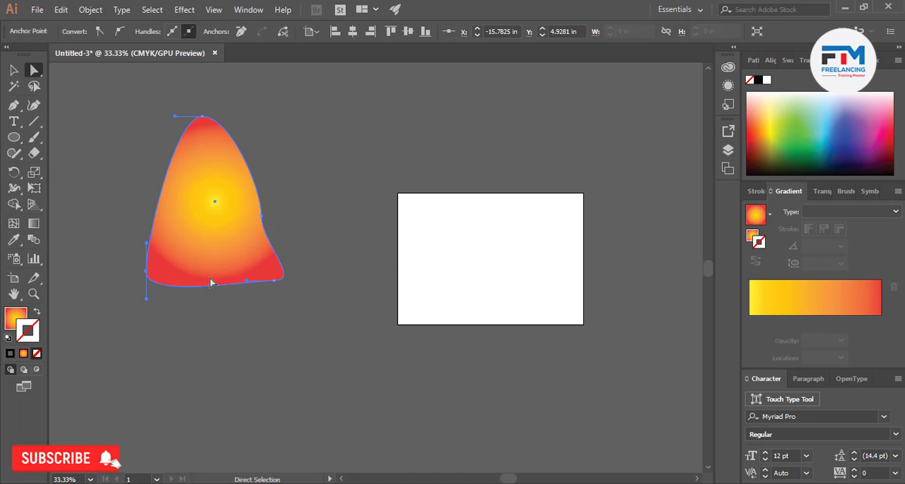
click(261, 216)
click(242, 32)
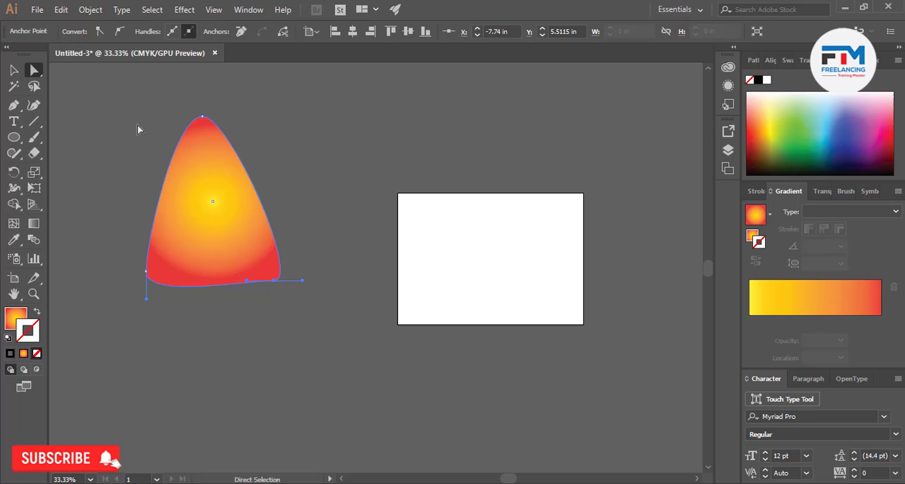
Create a copy of the rounded triangle rotated by 48°
click(11, 69)
click(172, 158)
click(251, 216)
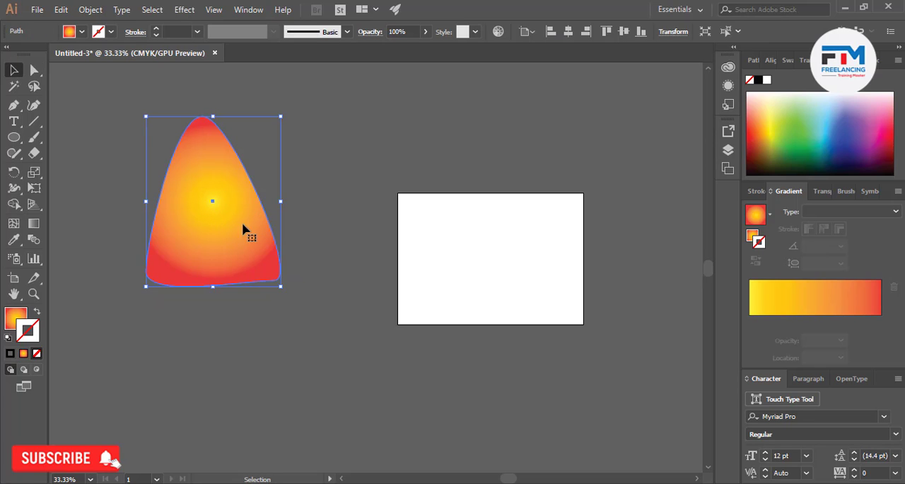
right_click(233, 221)
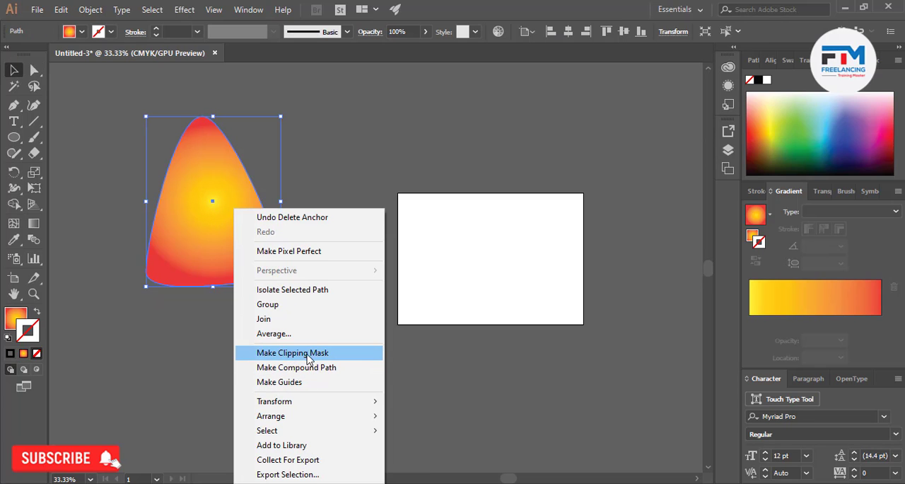
mouse_move(322, 403)
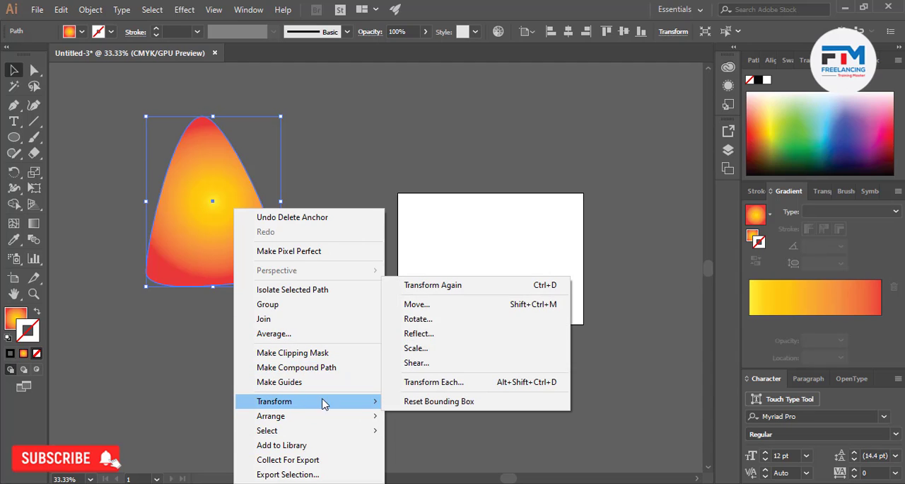
click(433, 320)
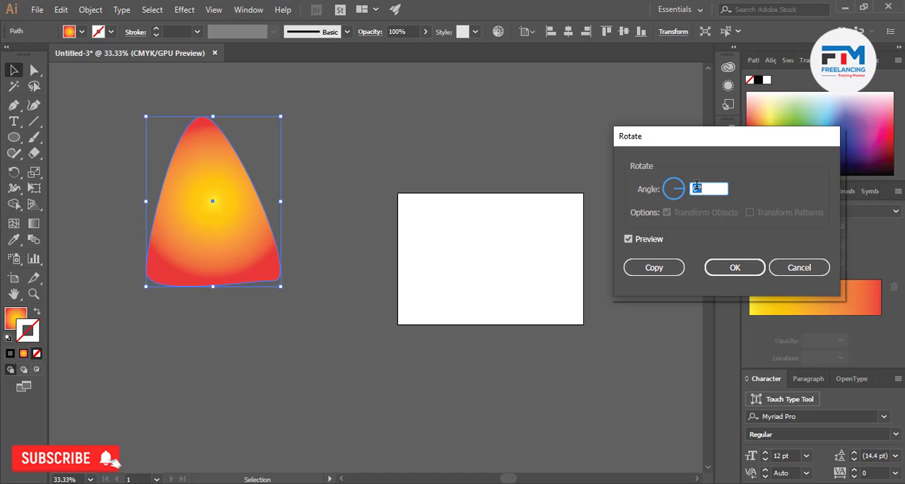
key(Up)
key(Up)
key(Up)
key(Up)
key(Up)
key(Up)
key(Up)
key(Up)
key(Up)
key(Up)
key(Up)
key(Up)
key(Up)
key(Up)
key(Up)
key(Up)
key(Up)
key(Up)
key(Up)
key(Up)
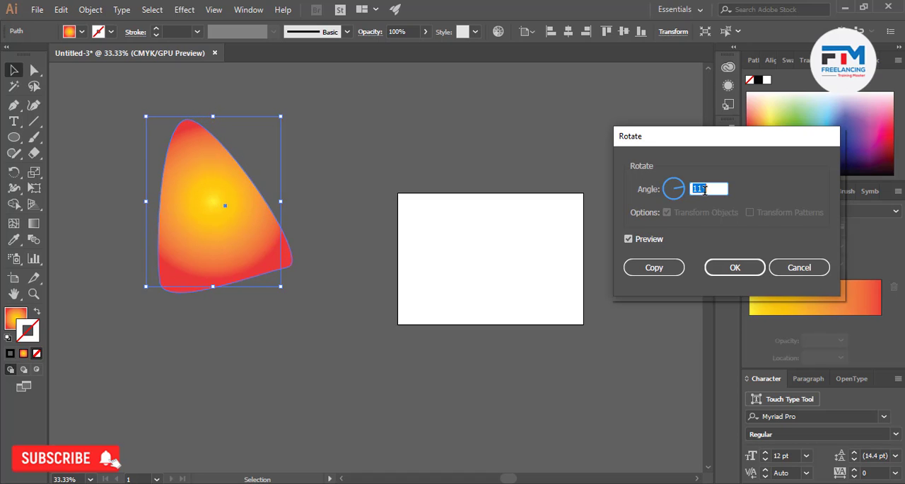
key(Up)
key(Up)
key(Up)
key(Up)
key(Up)
key(Up)
key(Up)
key(Up)
key(Up)
key(Up)
key(Up)
key(Up)
key(Up)
key(Up)
key(Up)
key(Up)
key(Up)
key(Up)
key(Up)
key(Up)
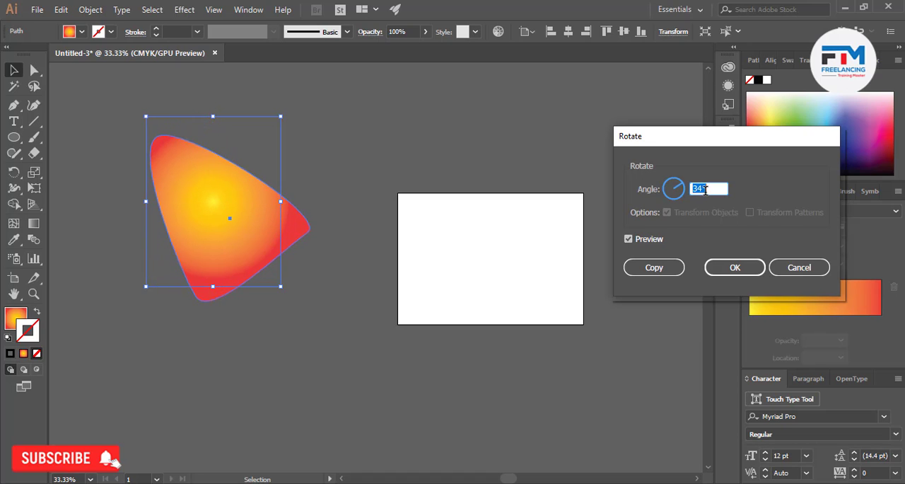
key(Up)
key(Up)
key(Up)
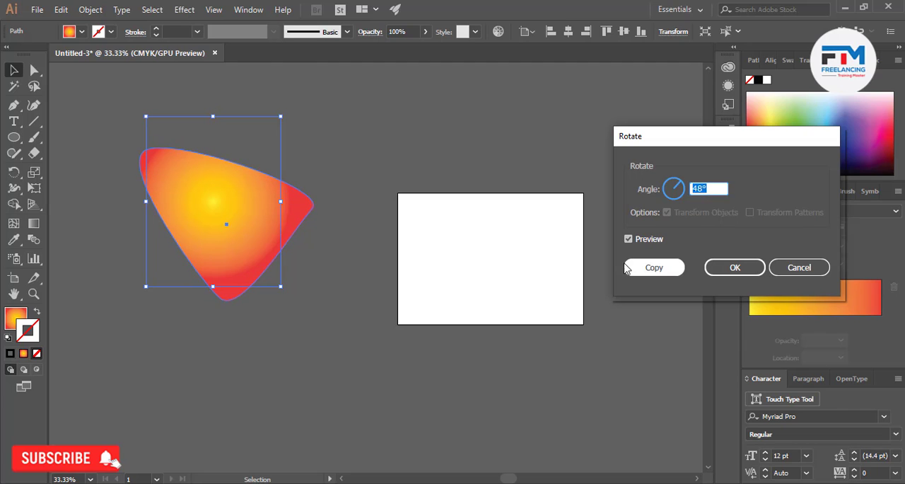
click(654, 268)
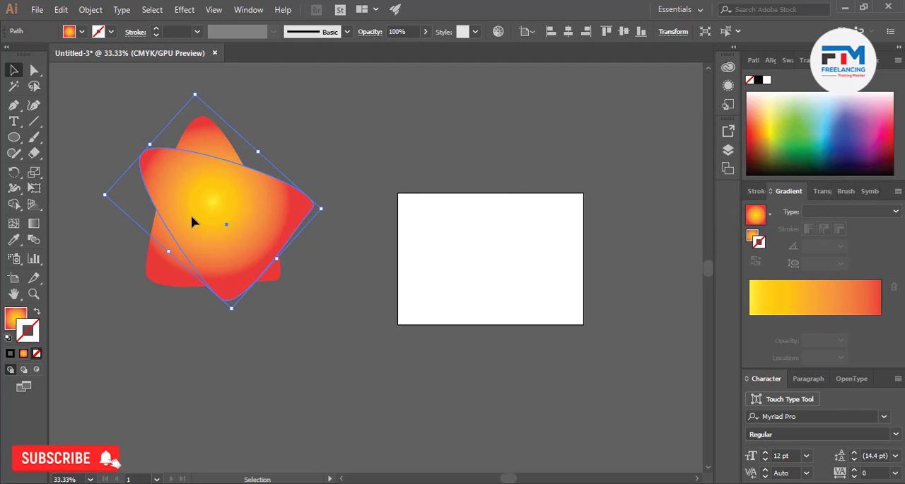
Place the rotated copy across the artboard's upper edge and remove it, keeping the original triangle
drag(196, 222, 418, 170)
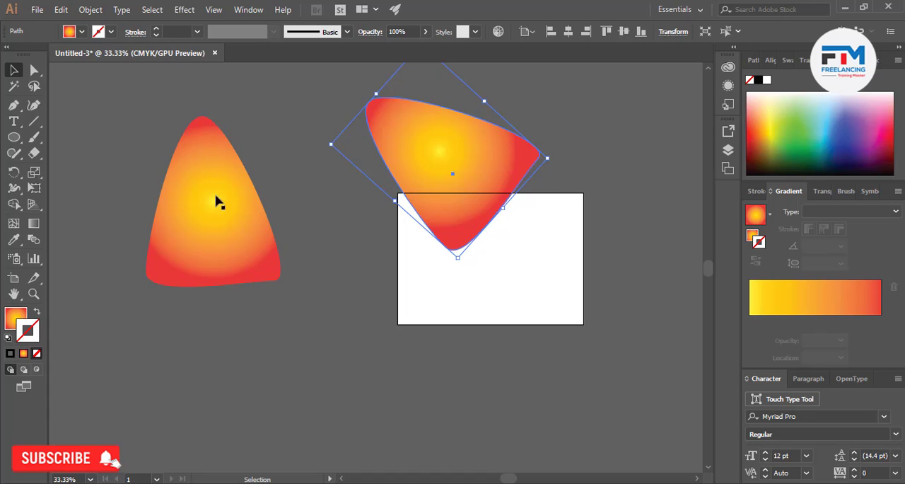
click(181, 246)
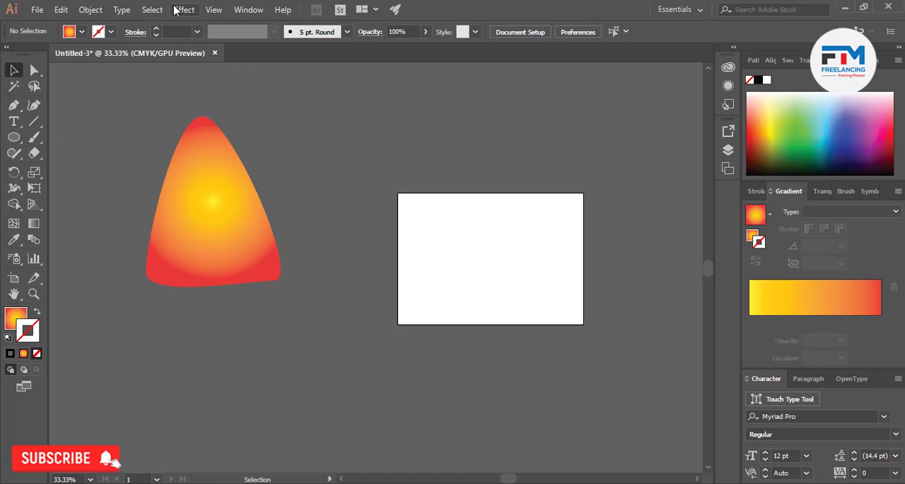
Create a copy of the rounded triangle reflected across the horizontal axis
click(89, 12)
click(290, 174)
click(157, 253)
click(90, 9)
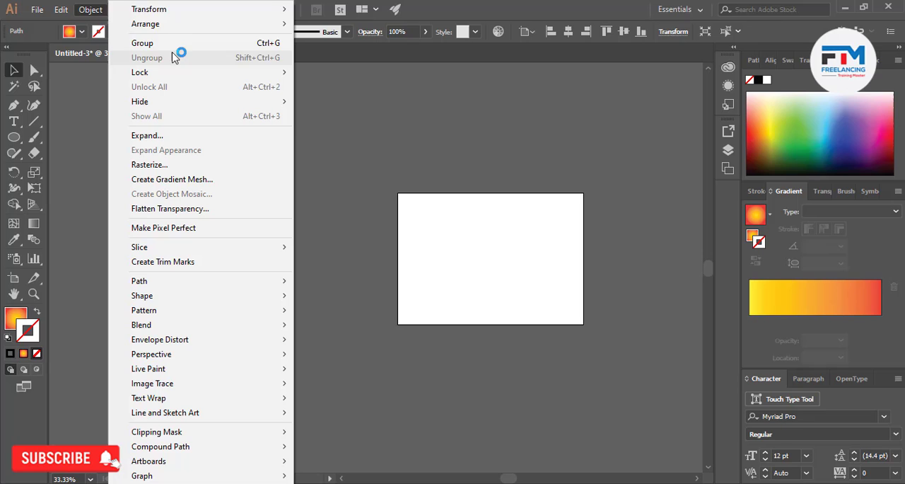
click(177, 14)
click(357, 61)
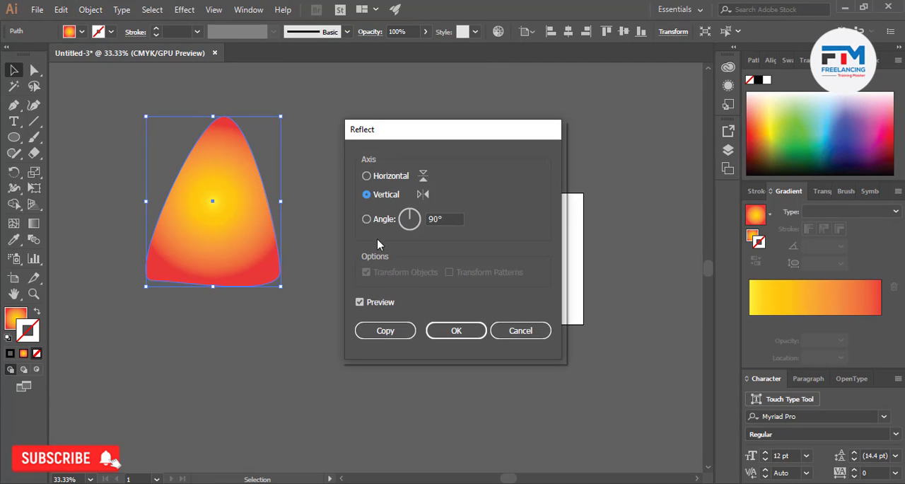
click(366, 176)
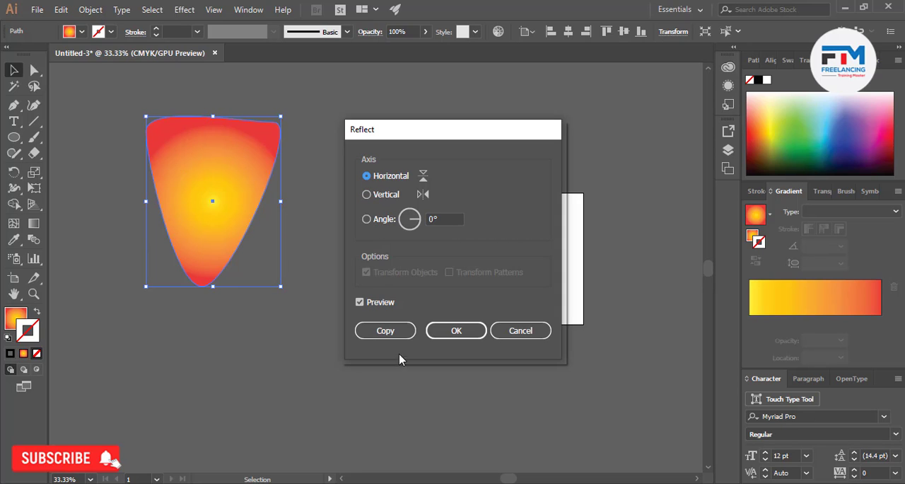
click(382, 330)
Place the reflected copy beside the original triangle on its right and deselect it
drag(222, 222, 334, 197)
click(319, 278)
scroll(495, 269, down, 1)
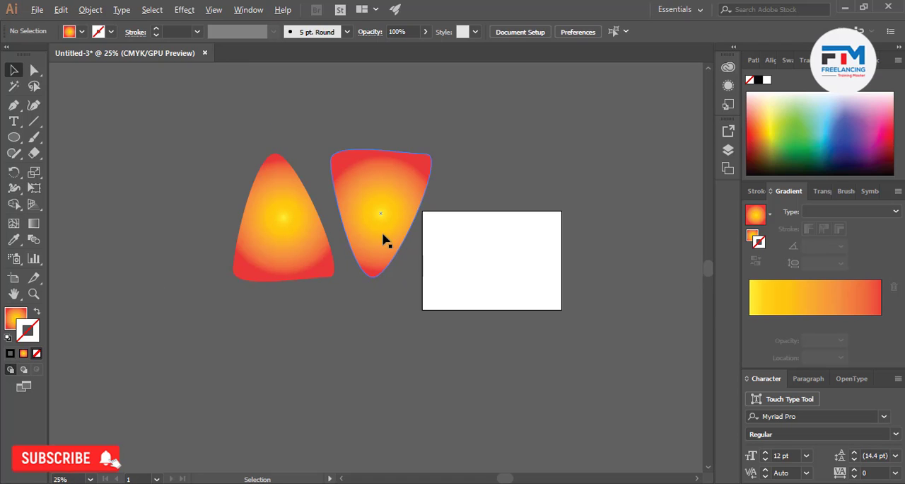
Duplicate the reflected triangle, place the copy on the far side of the original triangle, and deselect it
drag(382, 239, 155, 237)
click(241, 292)
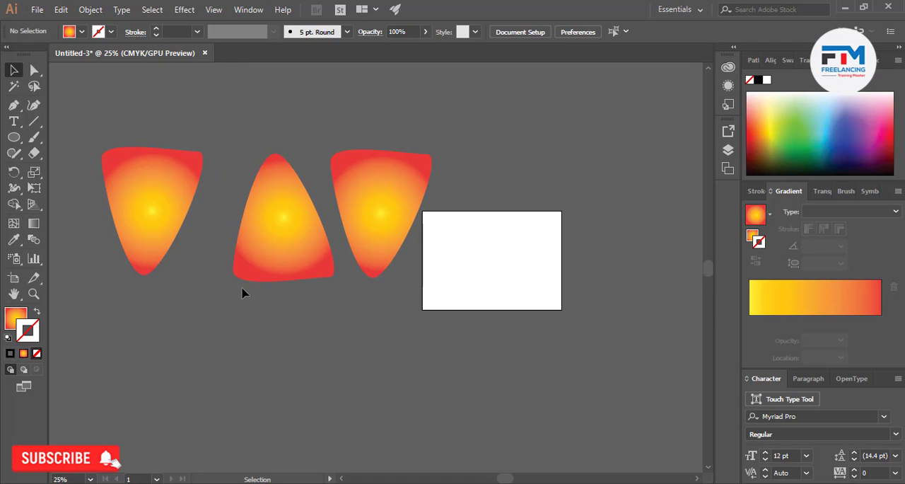
Delete both inverted triangles, keeping only the original upright triangle
scroll(304, 311, up, 2)
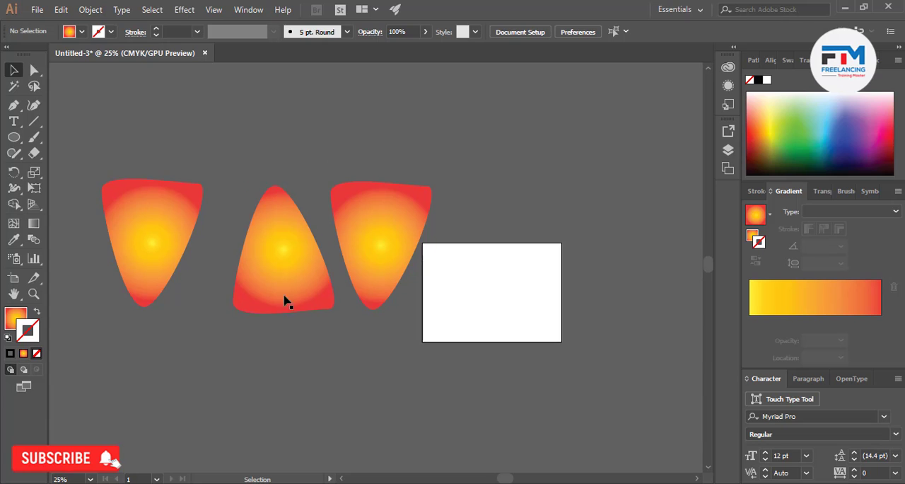
click(90, 10)
click(379, 329)
drag(414, 182, 414, 182)
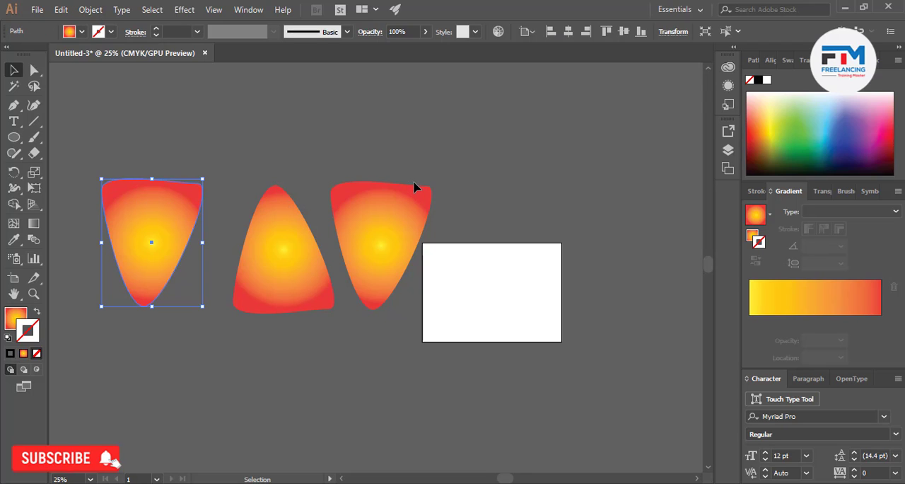
key(Delete)
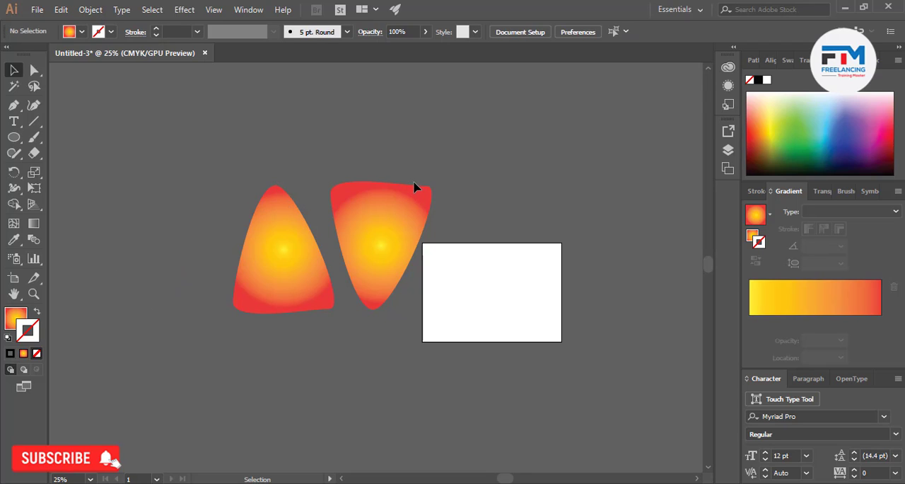
click(403, 254)
key(Delete)
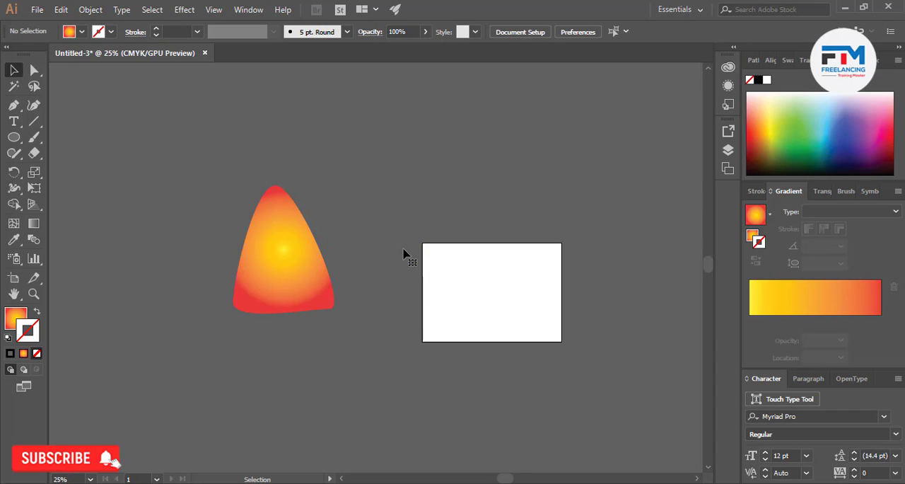
Preview reflecting the triangle across the vertical axis, the horizontal axis and a 30° axis, and discard the reflection
click(273, 228)
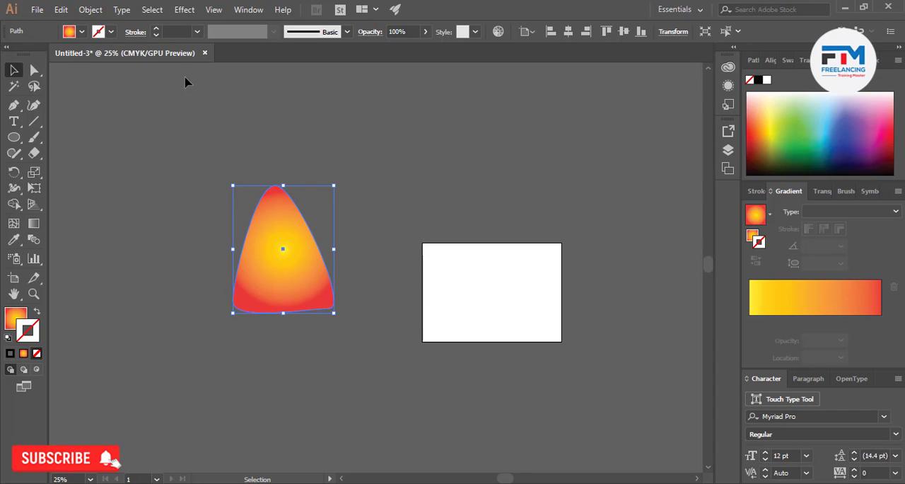
click(95, 10)
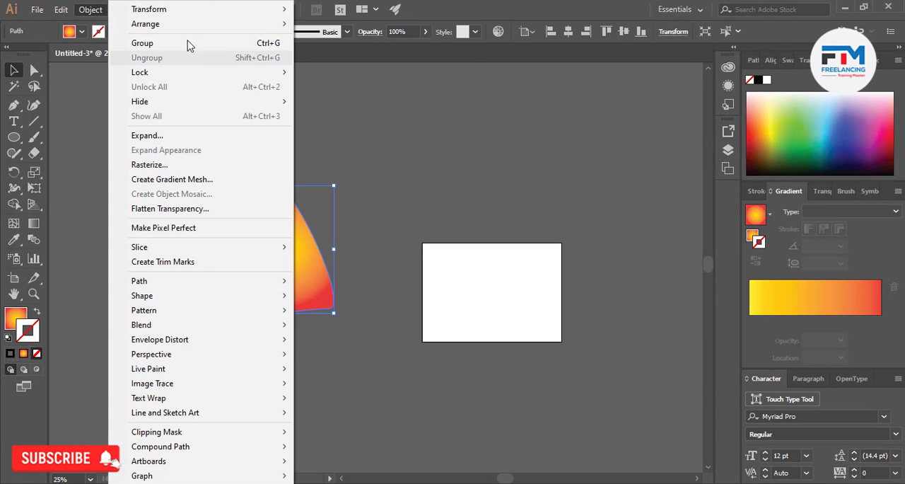
mouse_move(194, 13)
click(344, 60)
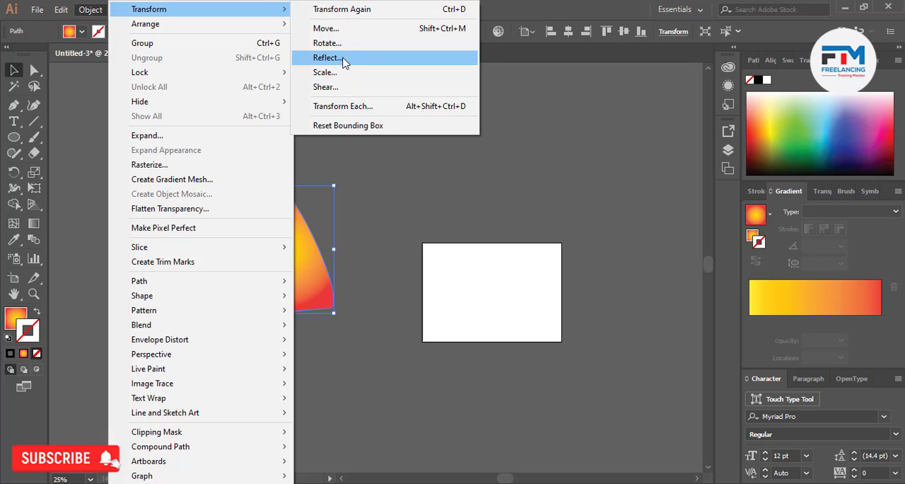
click(343, 60)
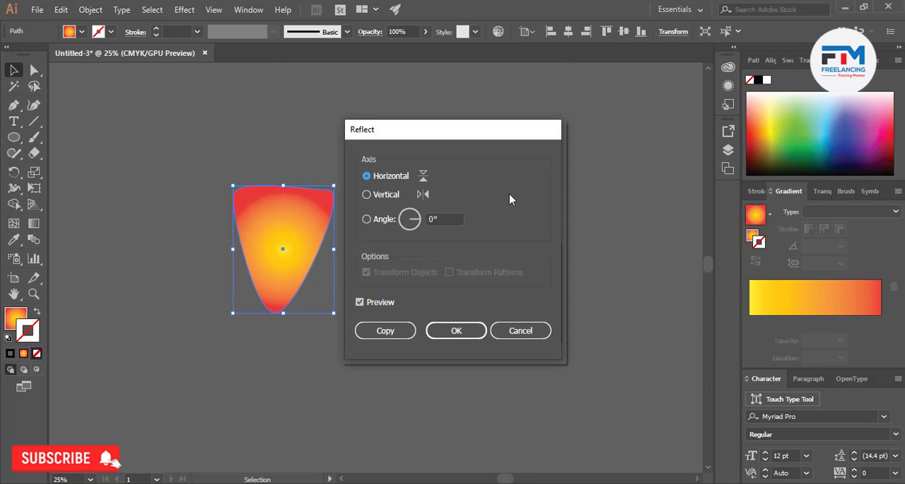
click(366, 195)
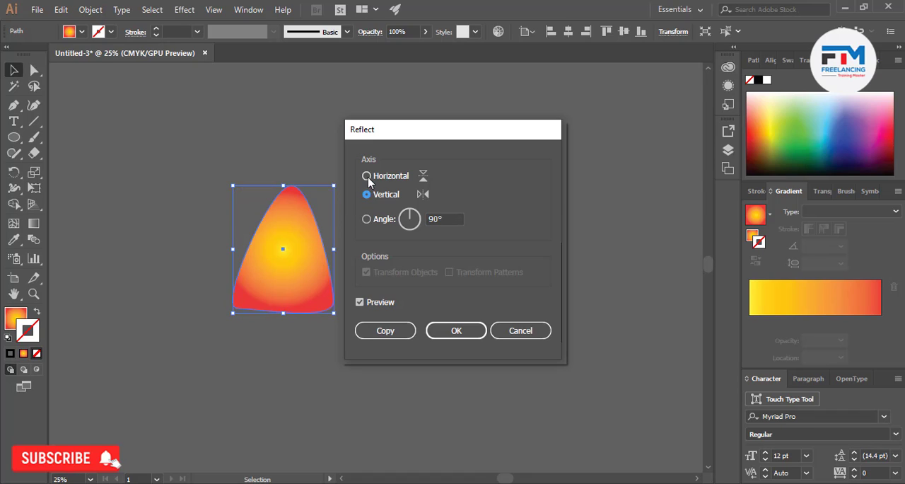
click(367, 176)
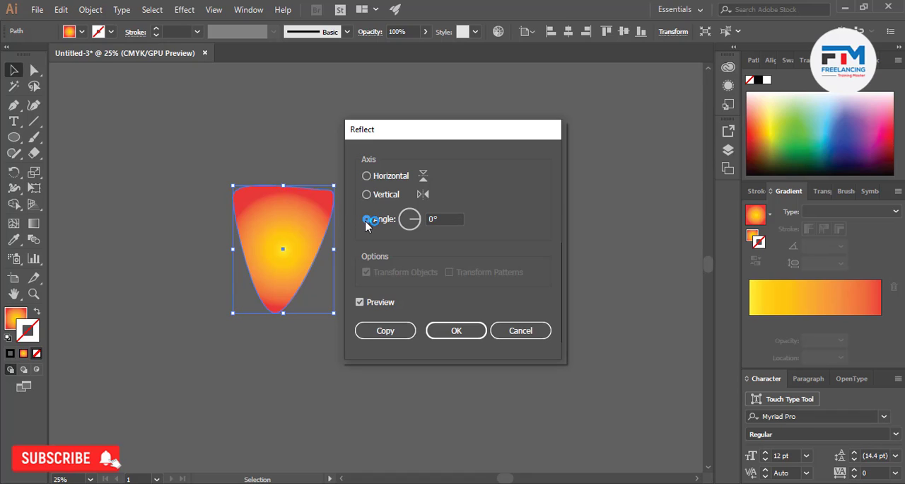
click(446, 217)
scroll(447, 219, up, 16)
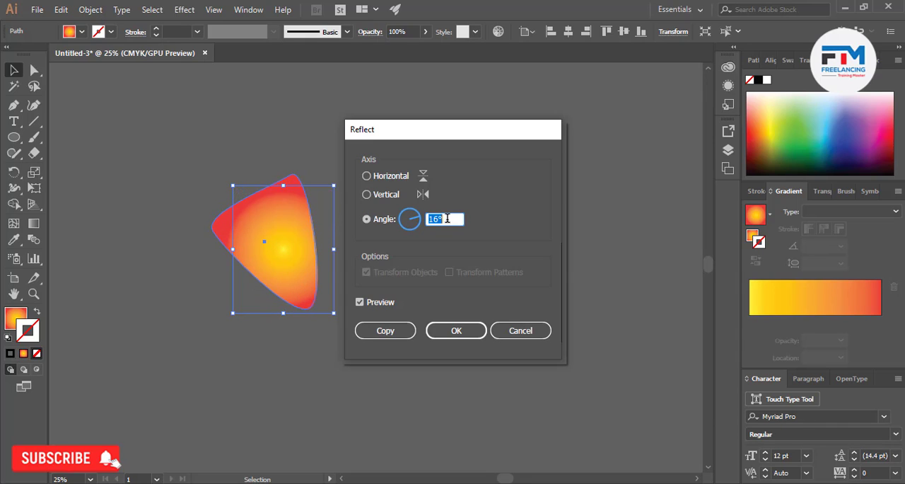
scroll(446, 219, up, 14)
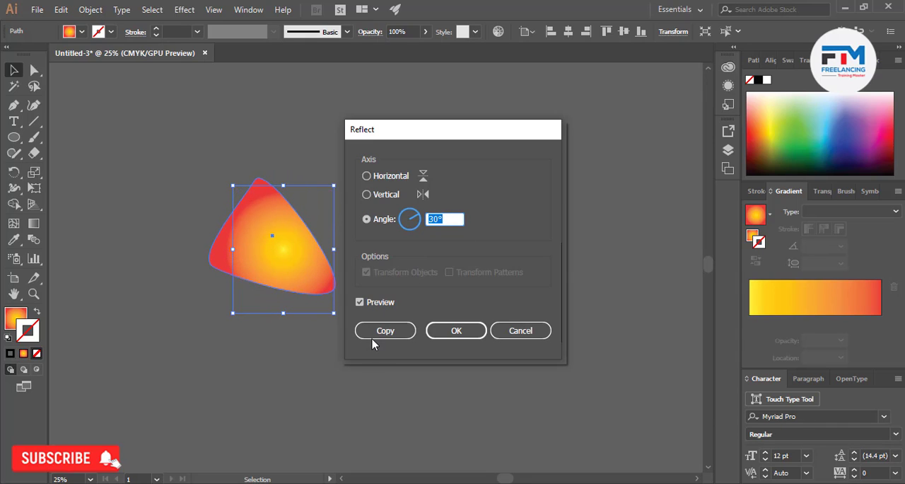
click(455, 332)
click(521, 331)
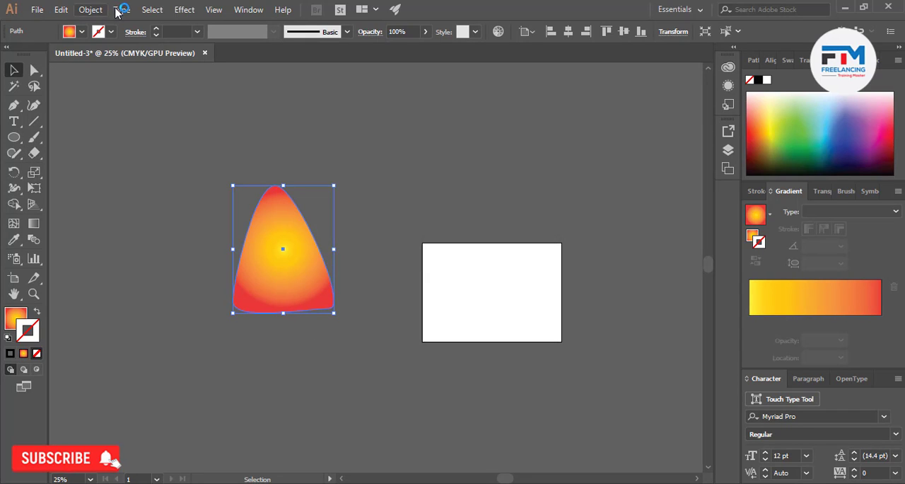
Configure a non-uniform Scale for the triangle, trying several narrower and wider values and setting the horizontal scale to 131%
click(91, 9)
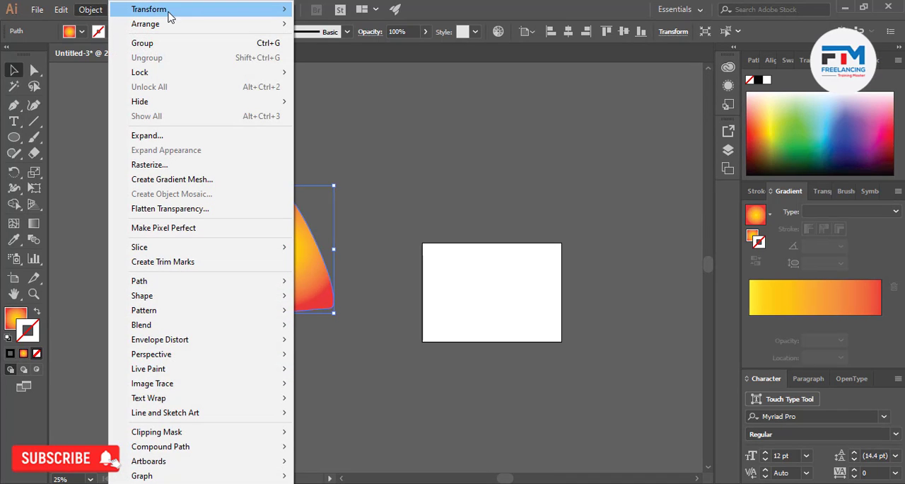
mouse_move(214, 14)
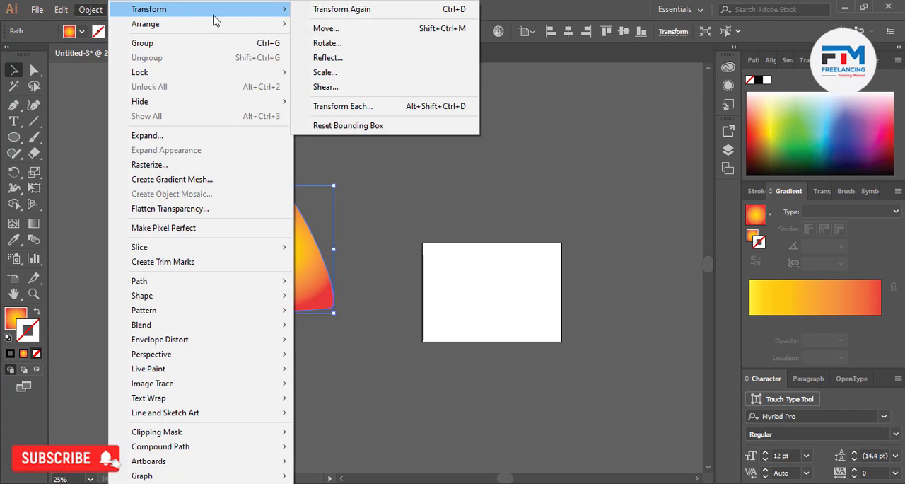
click(342, 75)
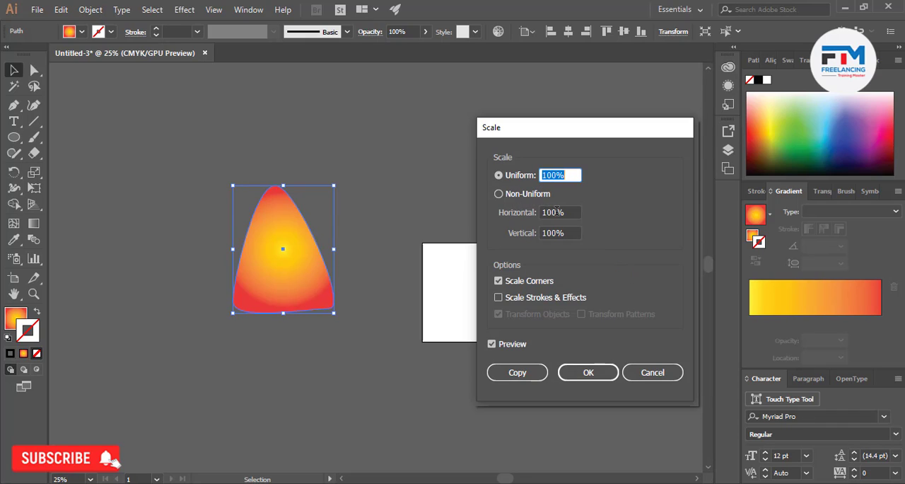
click(556, 211)
key(Down)
key(Down)
key(Down)
key(Down)
key(Down)
key(Down)
key(Down)
key(Down)
key(Down)
key(Down)
key(Down)
key(Down)
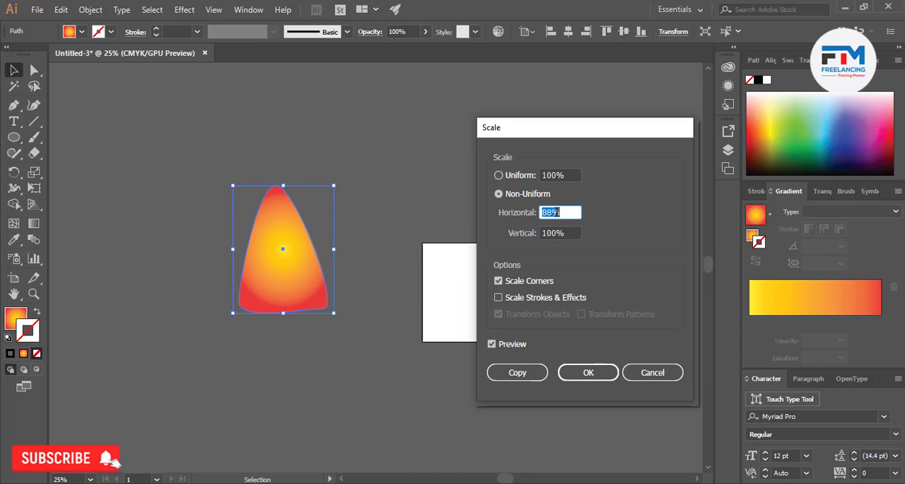
key(Up)
key(Up)
key(Up)
key(Up)
key(Up)
key(Up)
key(Up)
key(Up)
key(Up)
key(Up)
key(Up)
key(Up)
key(Up)
key(Up)
key(Up)
key(Up)
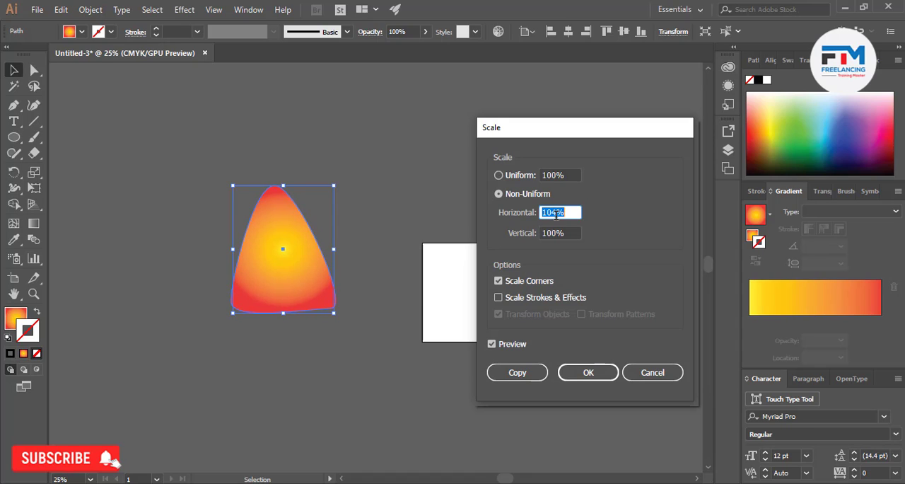
key(Up)
key(Up)
key(Up)
key(Up)
key(Down)
key(Down)
key(Down)
key(Down)
key(Down)
key(Down)
key(Down)
key(Down)
key(Down)
key(Down)
key(Down)
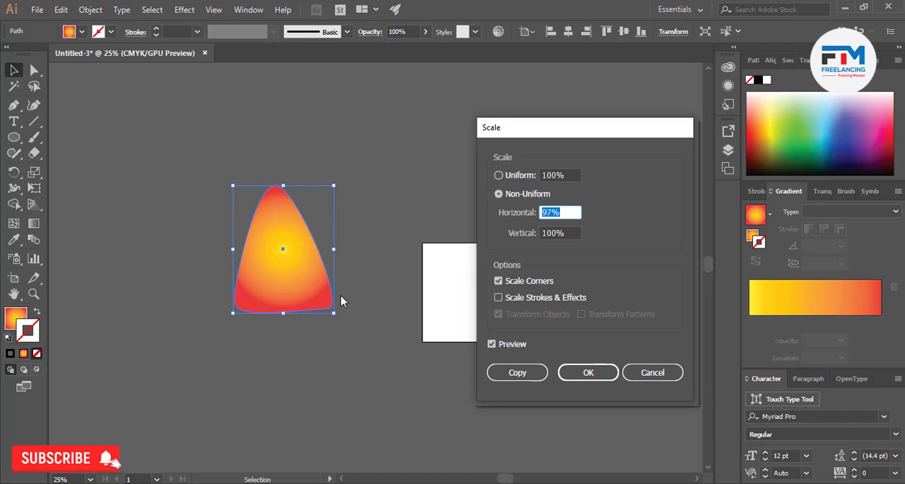
key(Up)
key(Up)
key(Up)
key(Up)
key(Up)
key(Up)
key(Up)
key(Up)
key(Up)
key(Up)
key(Up)
key(Up)
key(Up)
key(Up)
key(Up)
key(Up)
key(Up)
key(Up)
key(Up)
key(Up)
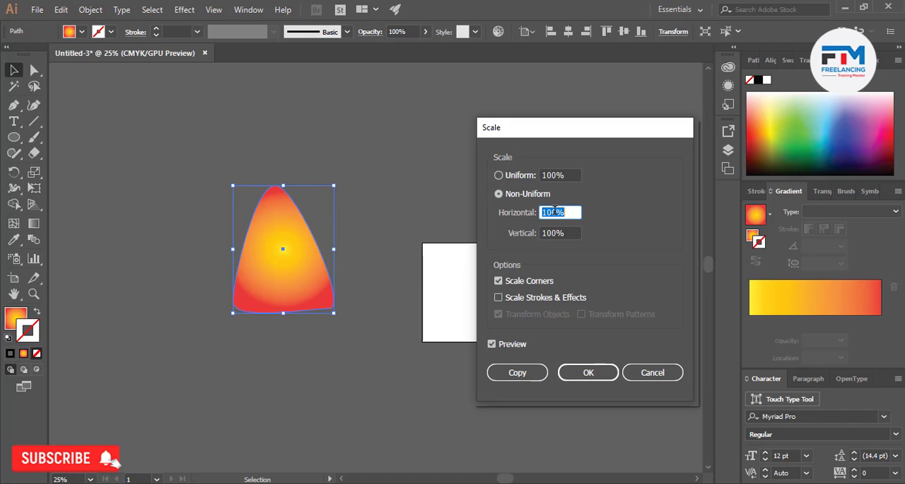
key(Up)
key(Up)
key(Up)
key(Up)
key(Up)
key(Up)
key(Up)
key(Up)
key(Up)
key(Up)
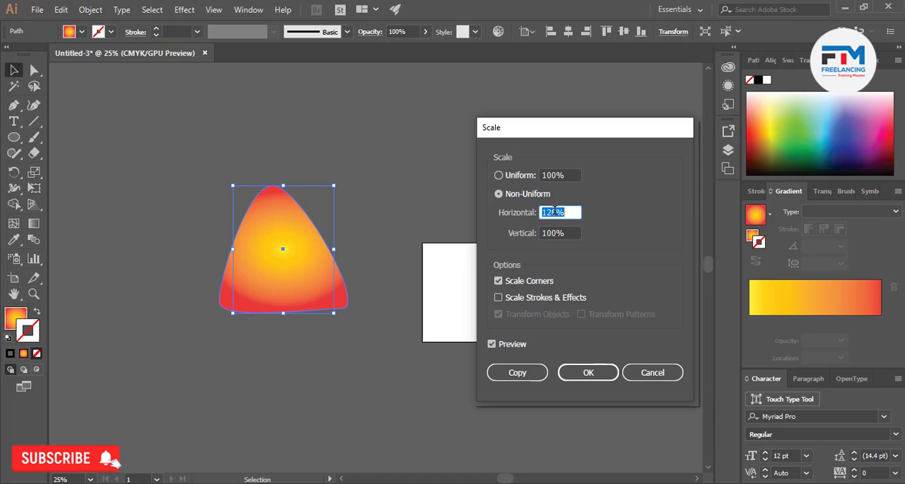
Set the vertical scale to 79%, include strokes and effects in the scaling, and create the scaled triangle as a copy
key(Tab)
key(Down)
key(Down)
key(Down)
key(Down)
key(Down)
key(Down)
key(Down)
key(Down)
key(Down)
key(Down)
key(Down)
key(Down)
key(Down)
key(Down)
key(Down)
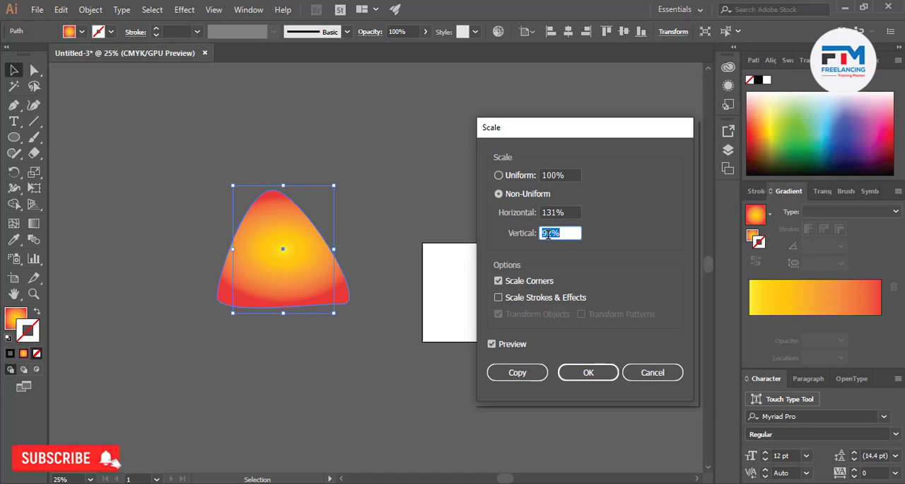
key(Down)
key(Down)
key(Down)
key(Down)
key(Down)
key(Down)
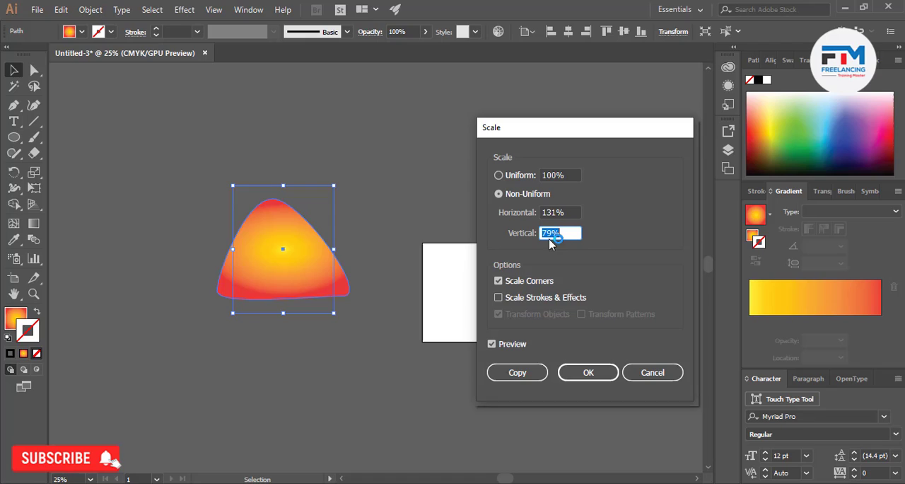
click(498, 298)
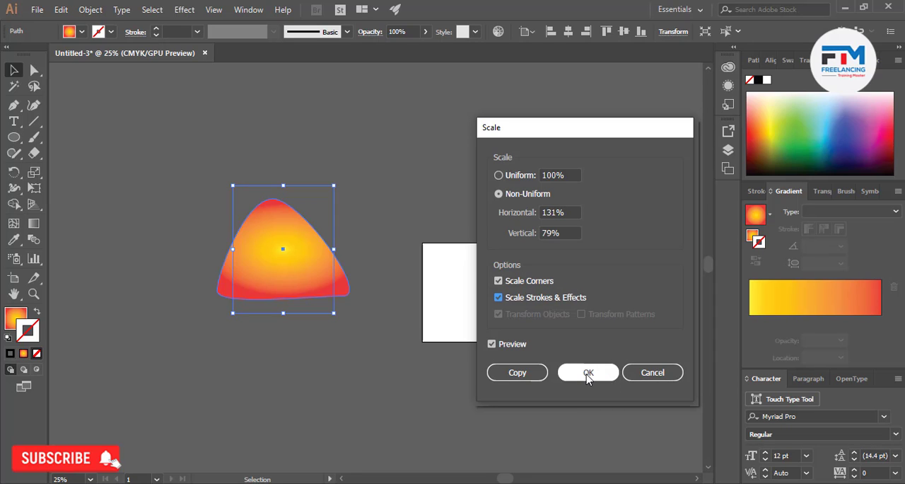
click(506, 376)
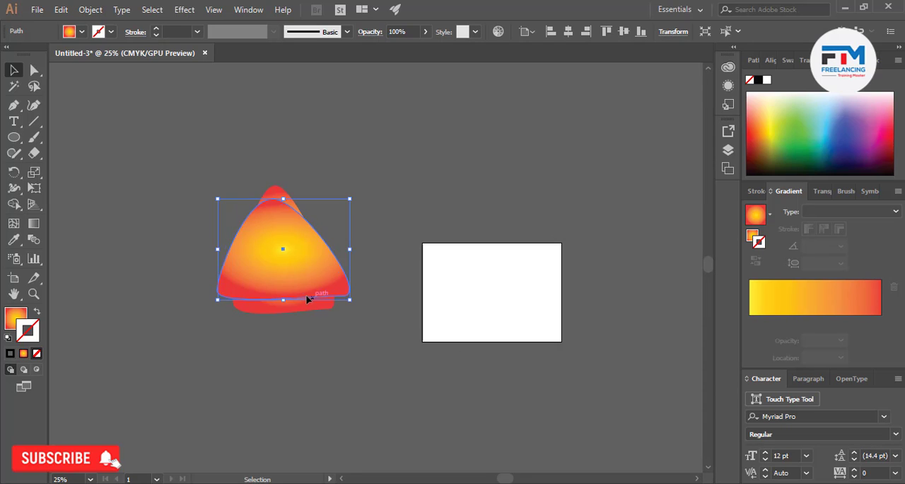
Move the scaled copy off the original triangle to its left and delete it
drag(306, 299, 128, 252)
drag(97, 293, 164, 174)
key(Delete)
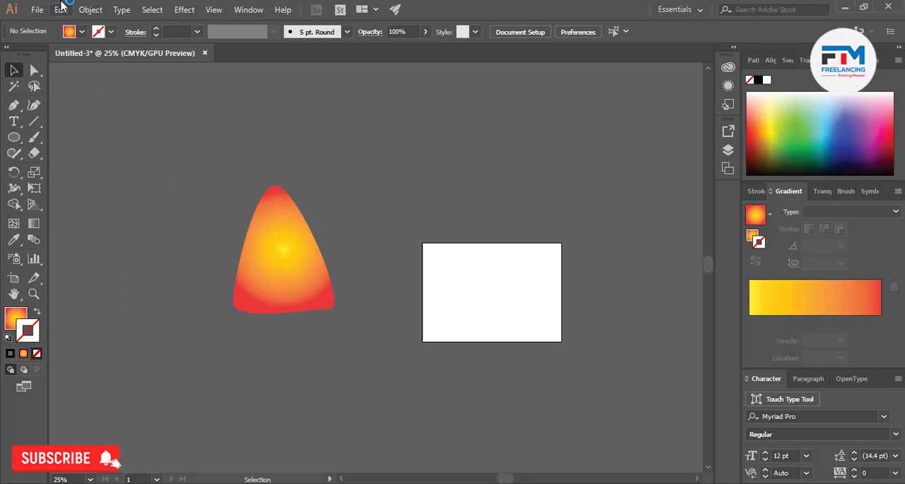
Select the remaining triangle and open the Shear settings for it
click(91, 9)
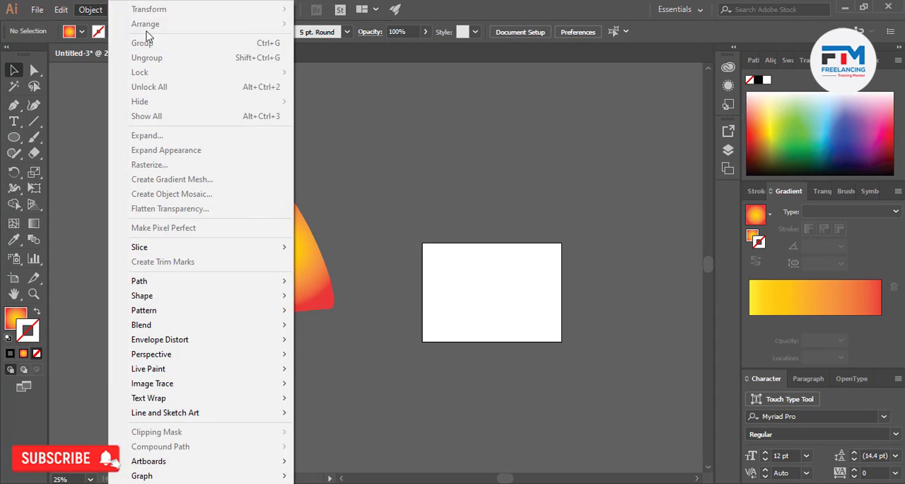
click(322, 205)
click(90, 9)
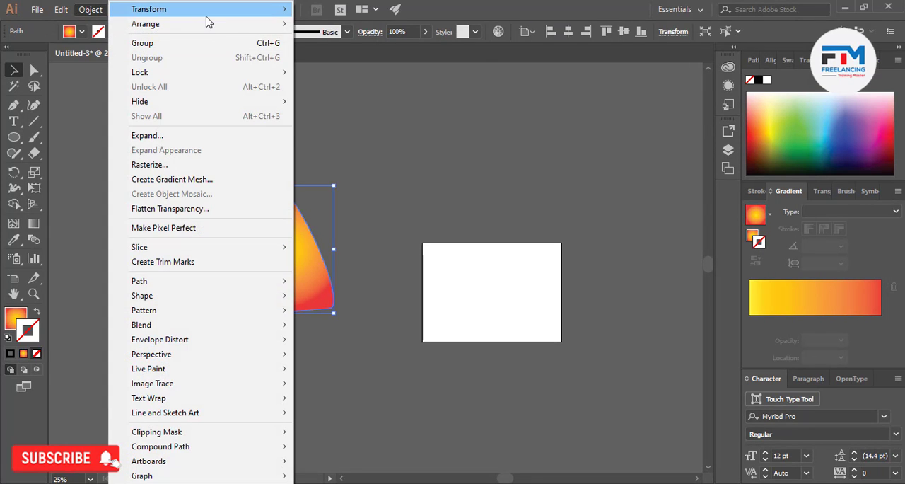
mouse_move(207, 15)
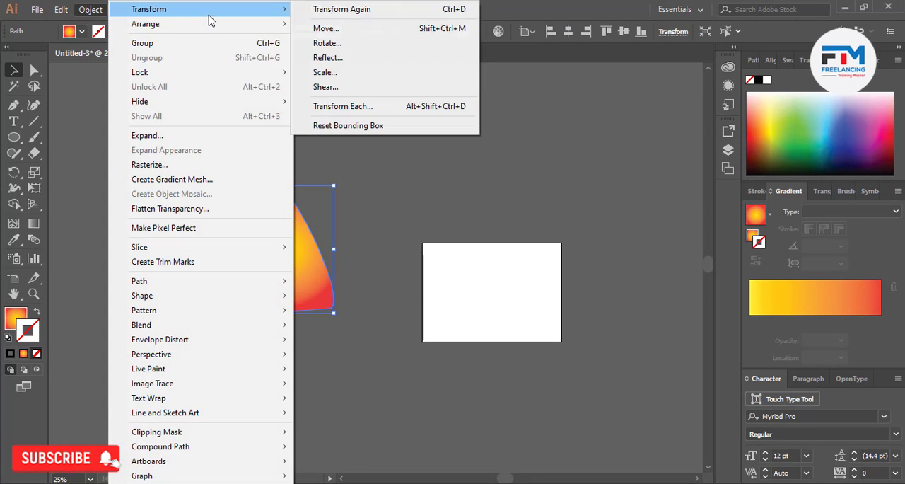
click(344, 89)
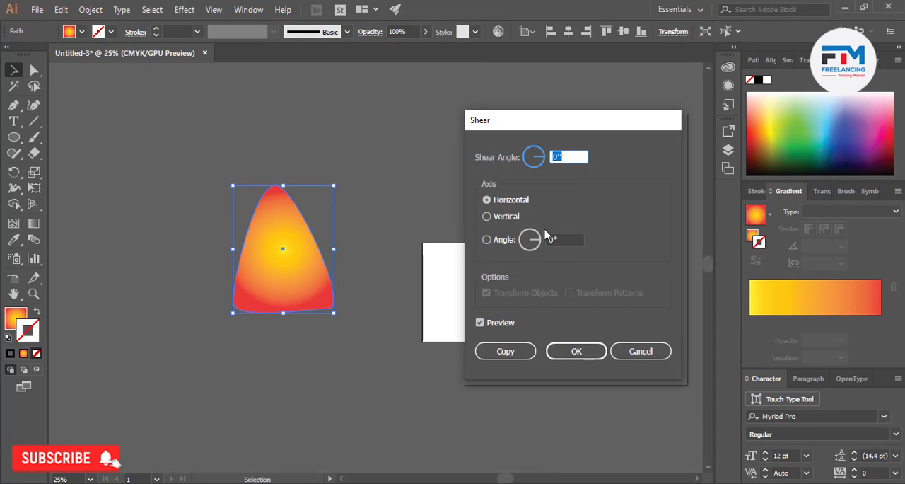
Try the vertical shear axis and custom axis angles of 112° and 96° for the triangle
click(489, 217)
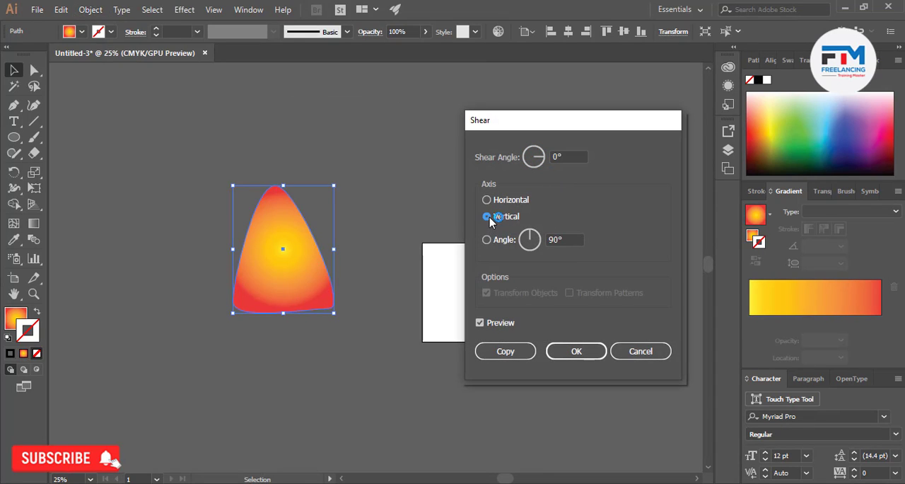
click(528, 232)
double_click(559, 239)
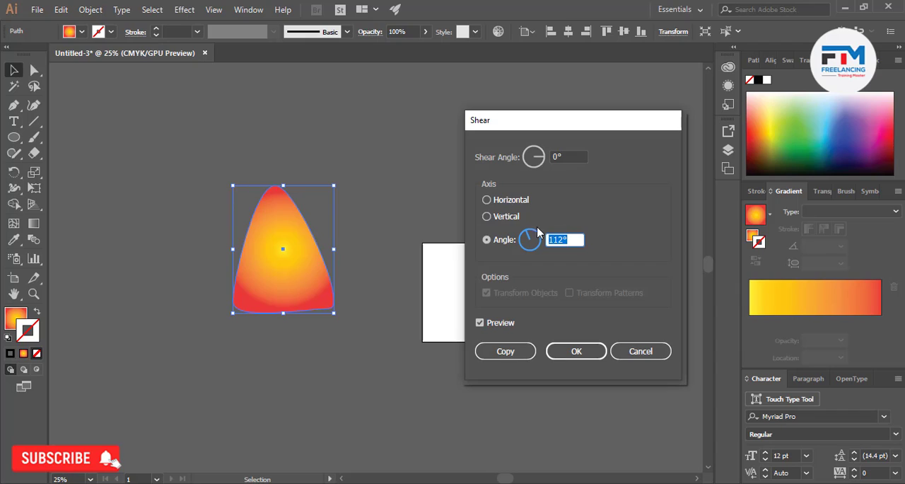
click(486, 215)
click(562, 239)
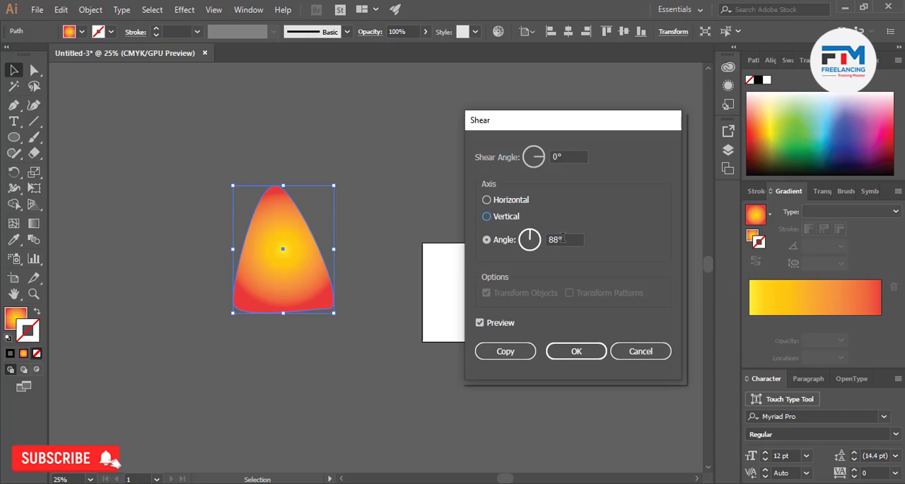
Try the vertical and horizontal shear axes and custom axis angles of -4° and 22° for the triangle, and cancel the shear
click(502, 216)
click(504, 201)
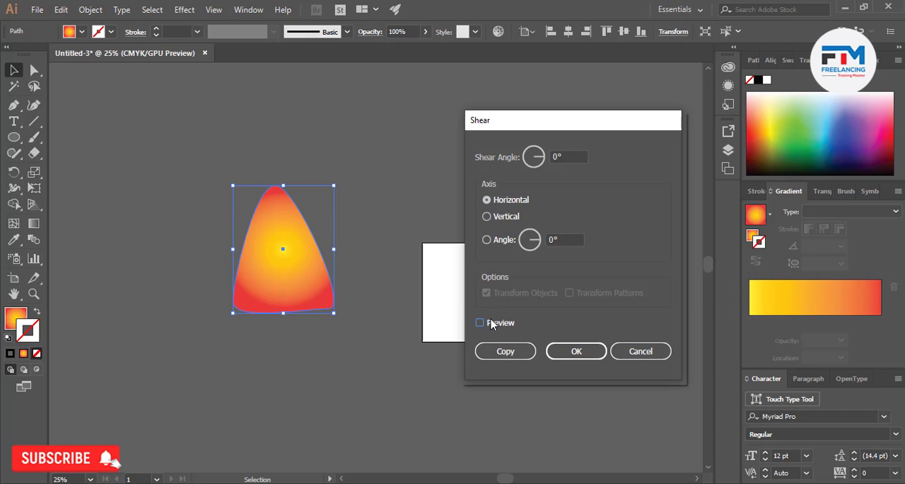
click(566, 239)
key(Down)
key(Down)
key(Down)
key(Down)
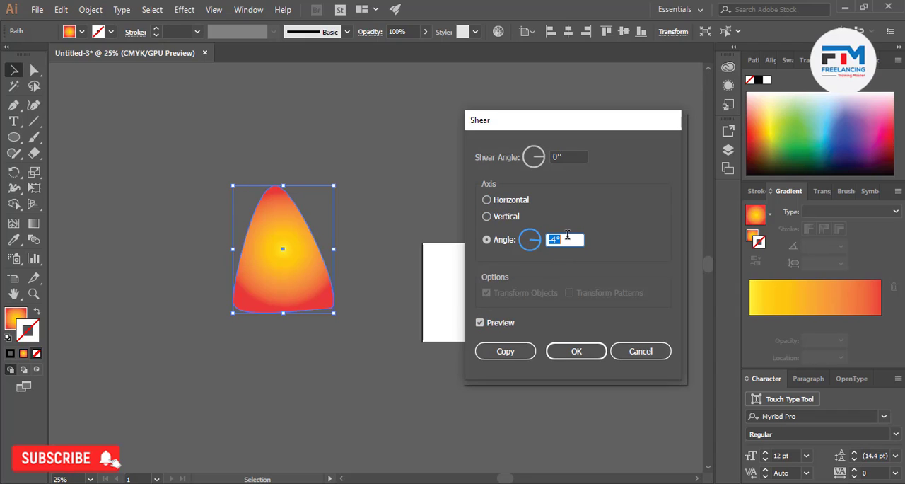
key(Down)
key(Down)
key(Down)
key(Down)
key(Down)
key(Down)
key(Down)
key(shift+Up)
key(Up)
key(Up)
key(Up)
key(Up)
key(Up)
key(Up)
key(Up)
key(Up)
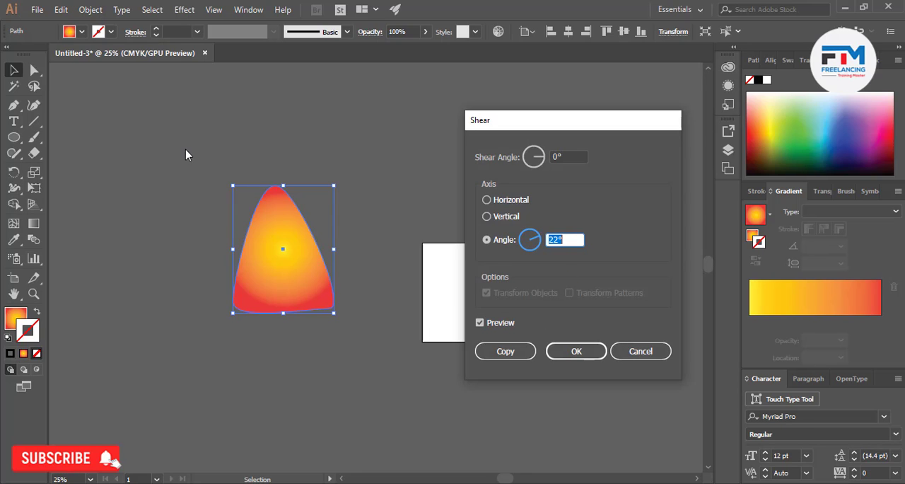
click(665, 351)
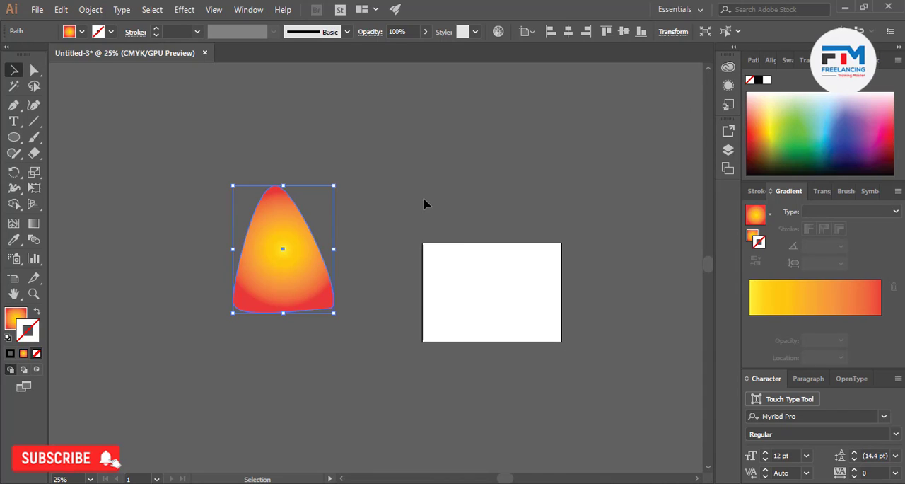
Preview a Transform Each on the triangle with 129% horizontal scale and a 0.1389 in horizontal move, and cancel it
click(82, 9)
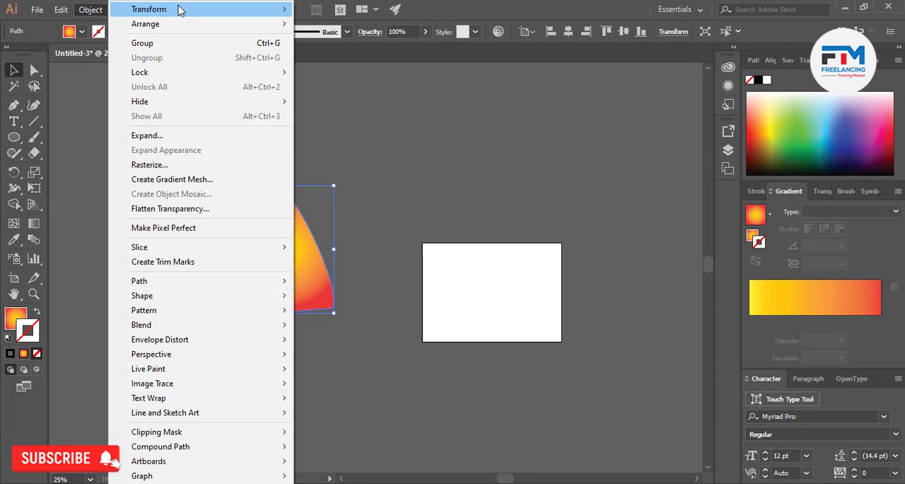
mouse_move(177, 8)
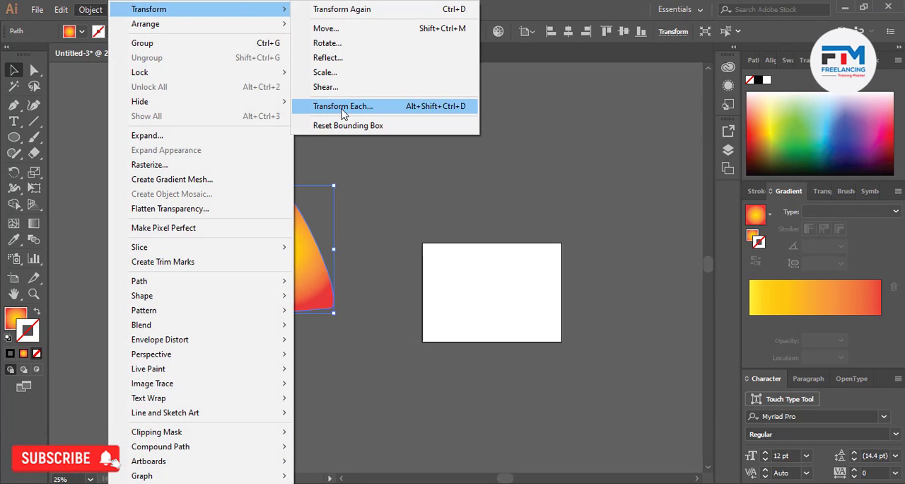
click(370, 110)
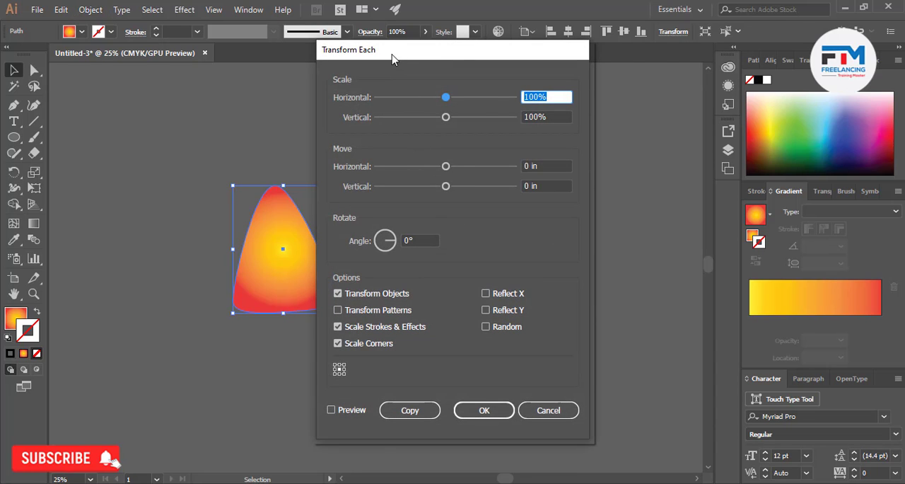
drag(394, 57, 476, 56)
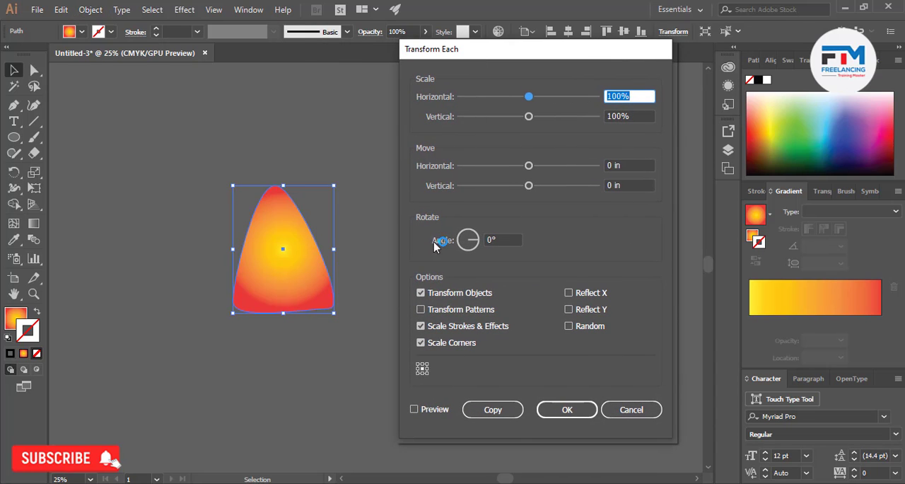
click(430, 410)
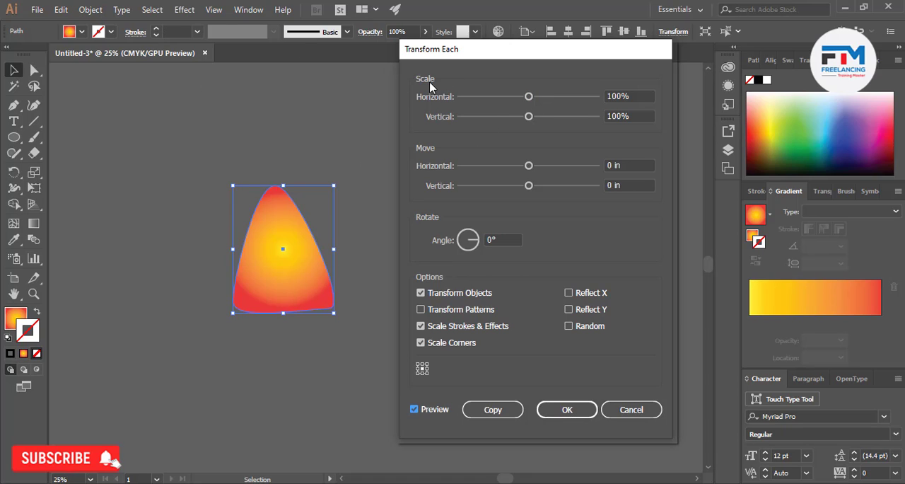
drag(533, 97, 553, 101)
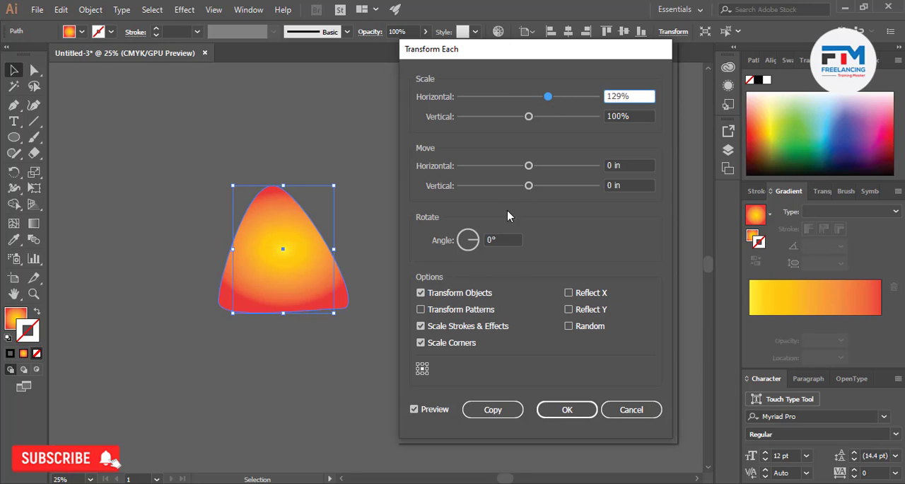
mouse_move(529, 167)
mouse_down()
mouse_move(502, 168)
mouse_move(535, 167)
mouse_up()
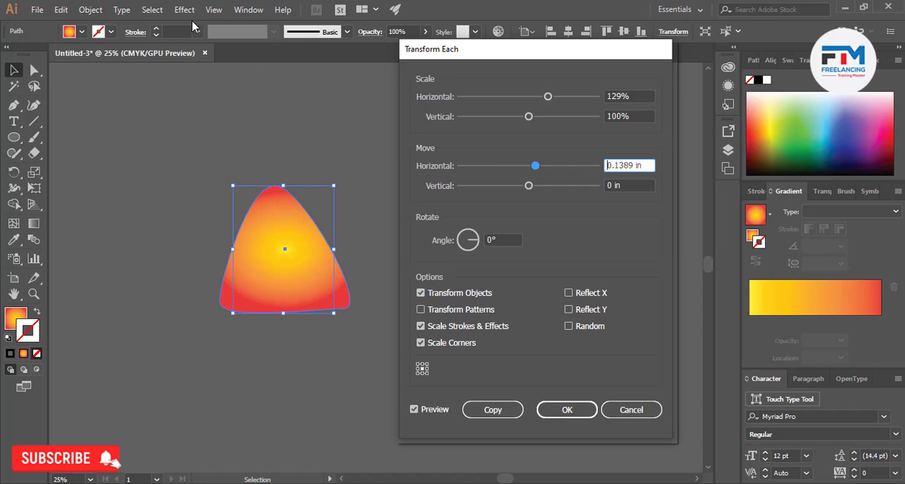
click(631, 410)
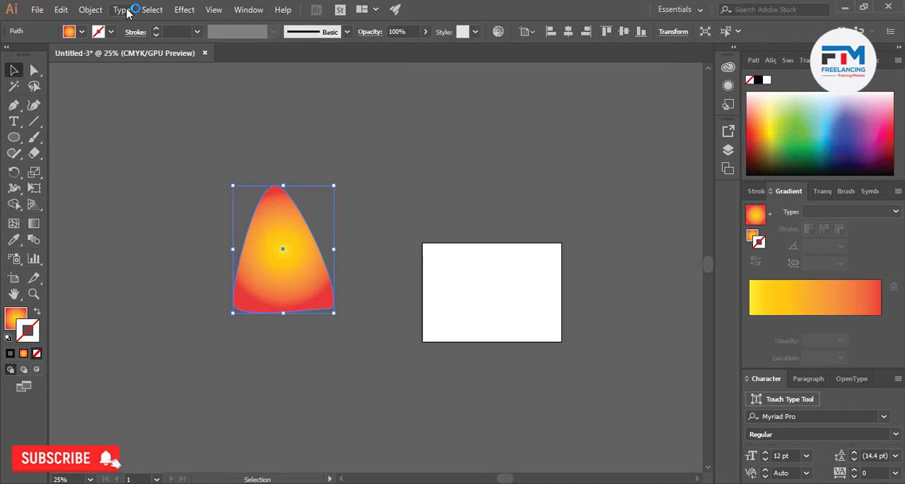
Try a Transform Each on the triangle with a 14° rotation, a -0.2917 in horizontal move and a 0.4444 in vertical move
click(91, 9)
mouse_move(193, 8)
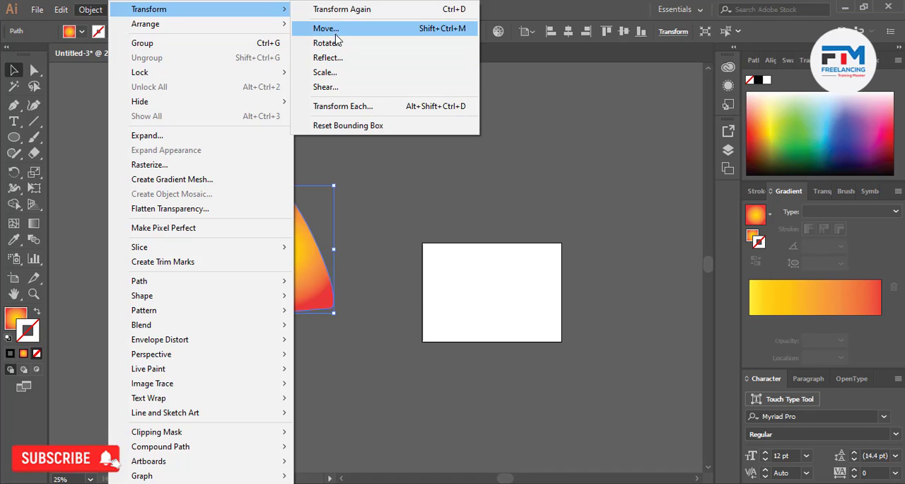
click(357, 107)
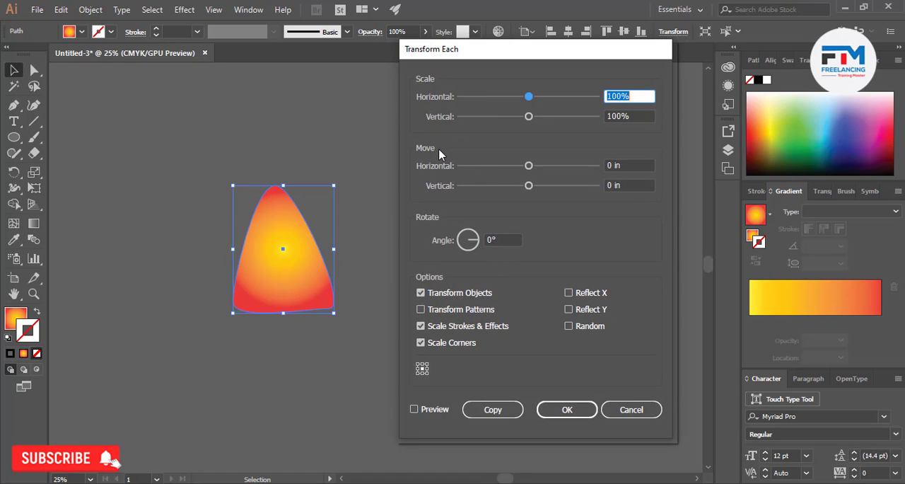
click(492, 239)
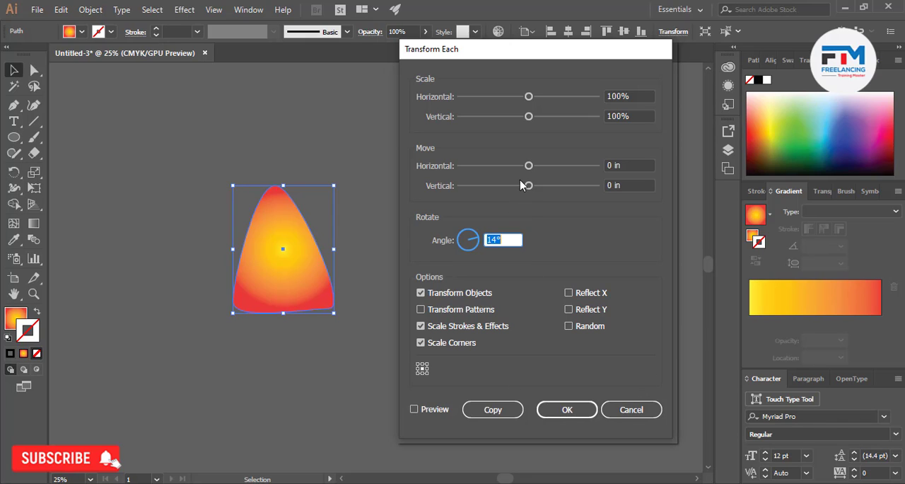
drag(521, 185, 514, 166)
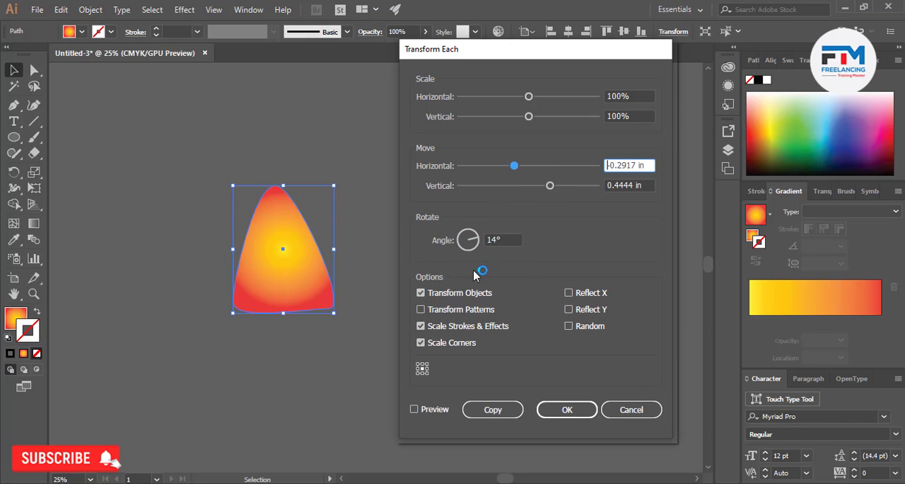
Preview the combined transformation, try a rotation of -13° instead, and cancel the Transform Each
click(414, 408)
click(503, 239)
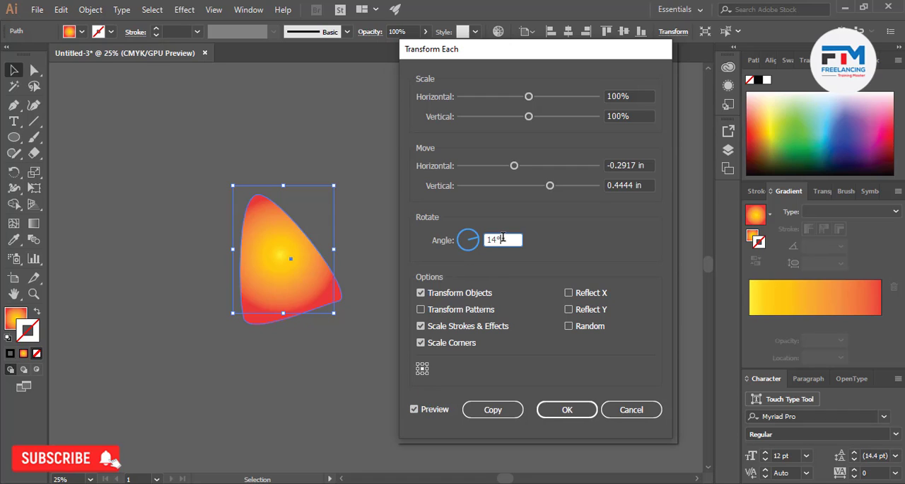
key(Down)
key(Down)
key(Down)
key(Down)
key(Down)
key(Down)
key(Down)
key(Down)
key(Down)
key(Down)
key(Down)
key(Down)
key(Down)
key(Down)
key(Down)
key(Down)
key(Down)
key(Down)
key(Down)
key(Down)
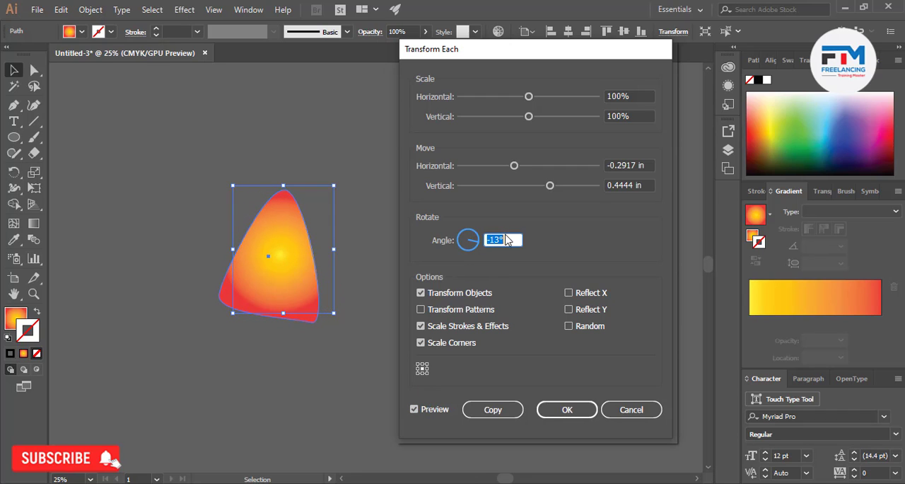
click(628, 409)
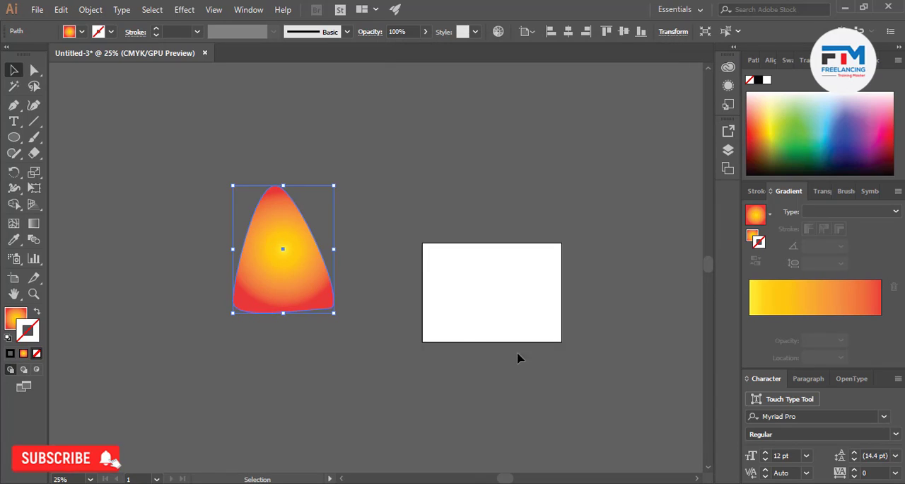
Reset the triangle's bounding box, shift the triangle slightly down and left, reset the box again and deselect
click(90, 9)
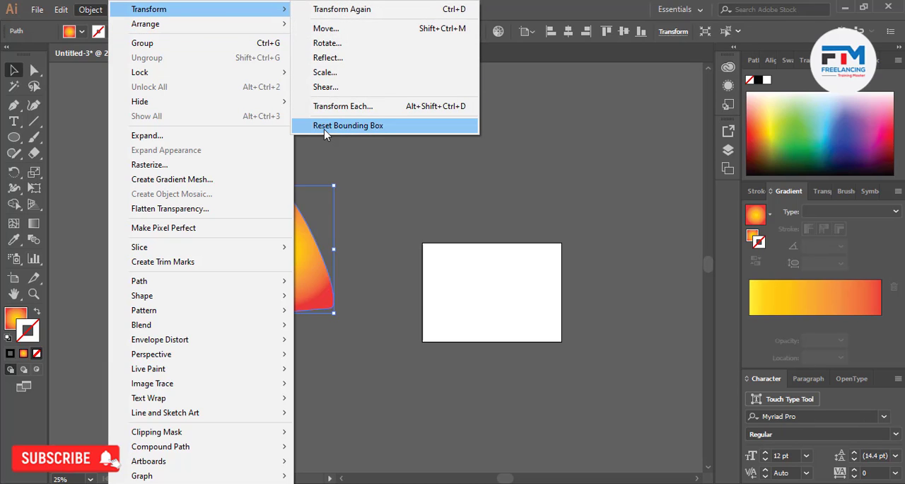
click(381, 129)
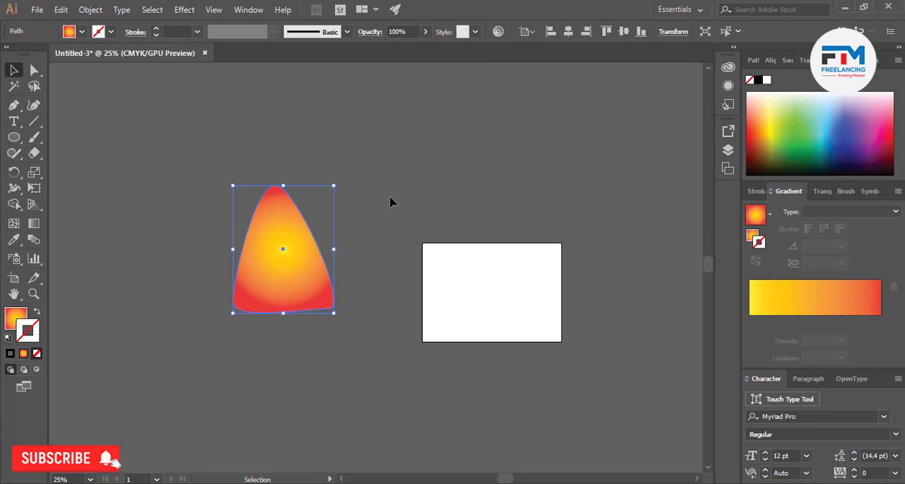
drag(305, 253, 298, 272)
click(282, 189)
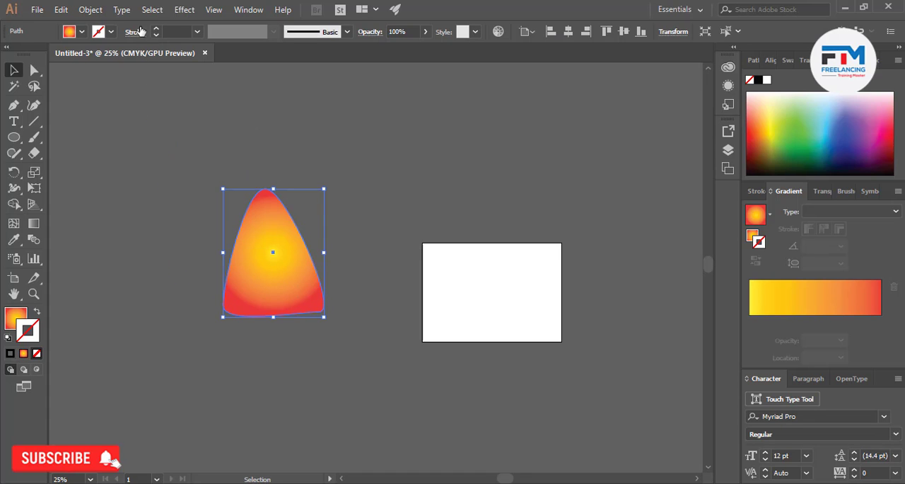
click(95, 11)
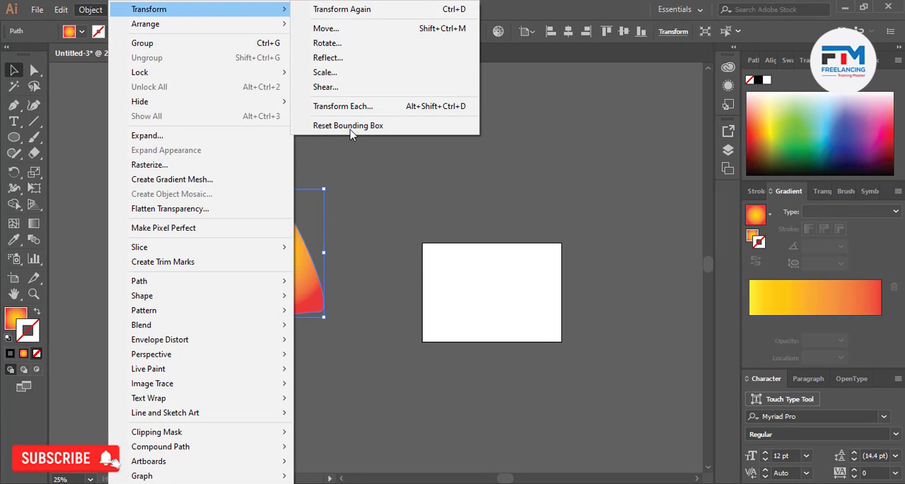
click(351, 126)
click(377, 243)
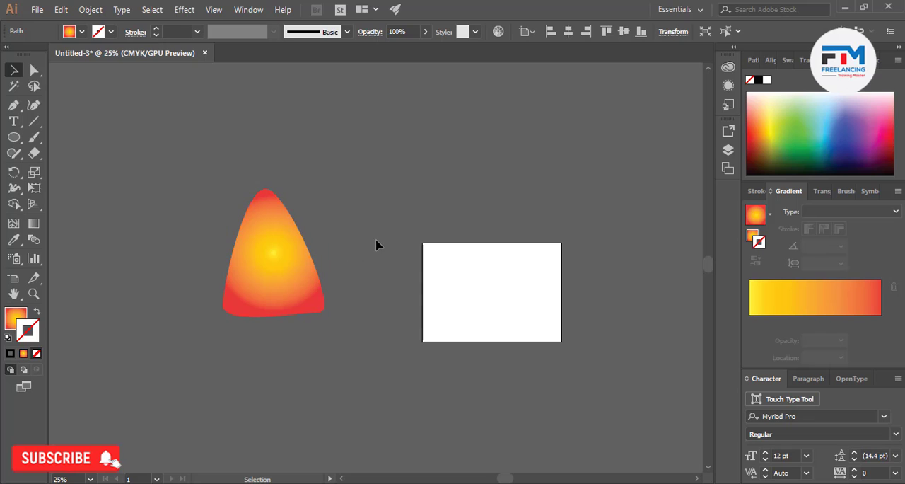
Move the triangle up and to the left, farther from the artboard, and reselect it
drag(290, 263, 243, 199)
click(297, 198)
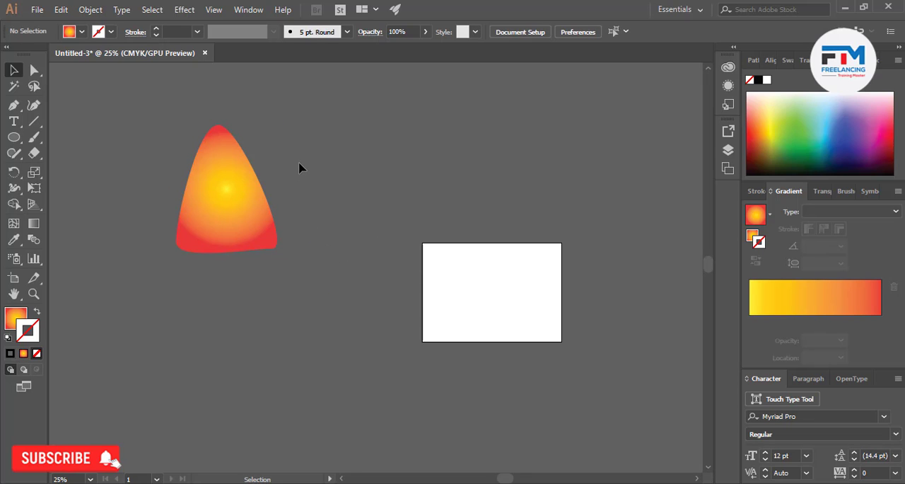
click(248, 208)
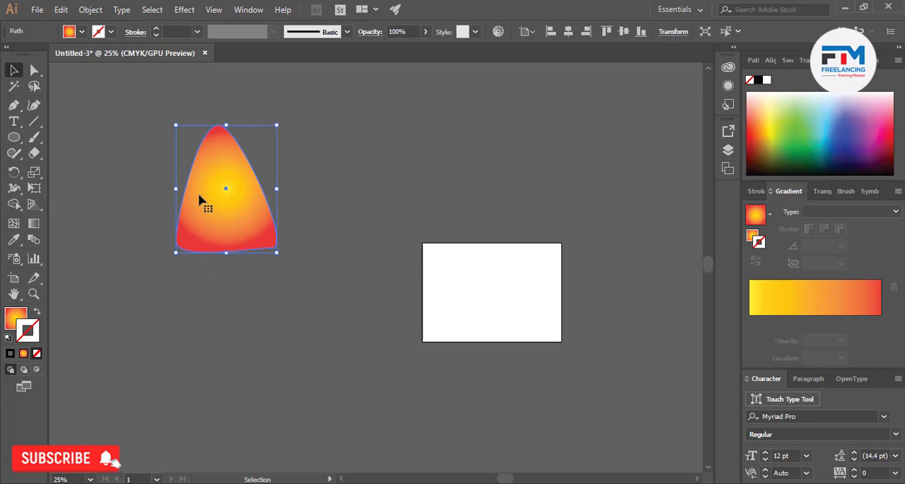
click(99, 9)
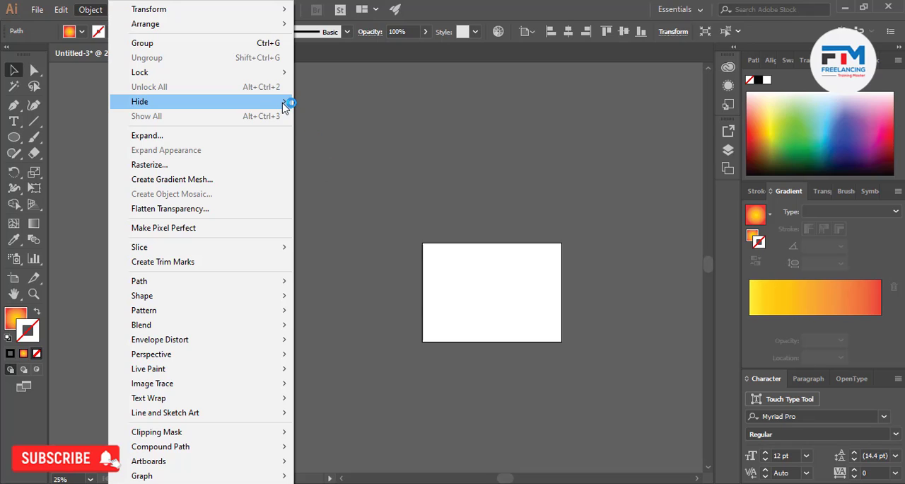
mouse_move(284, 104)
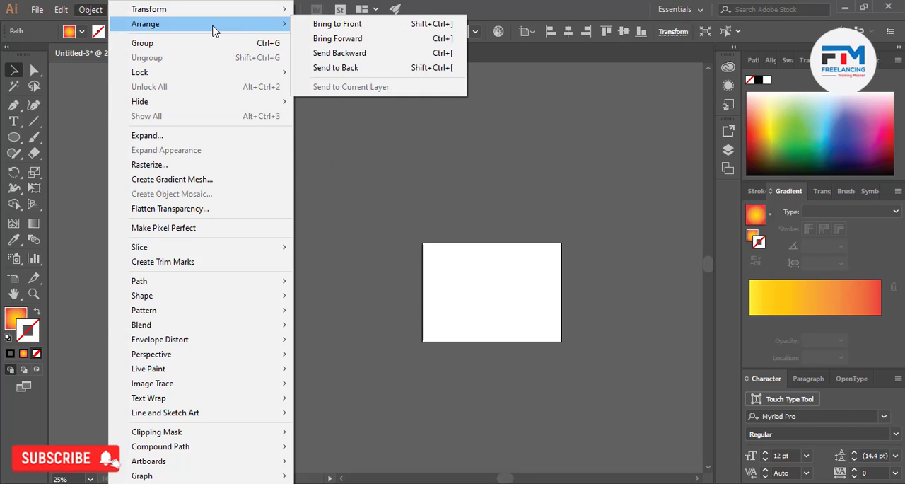
mouse_move(288, 10)
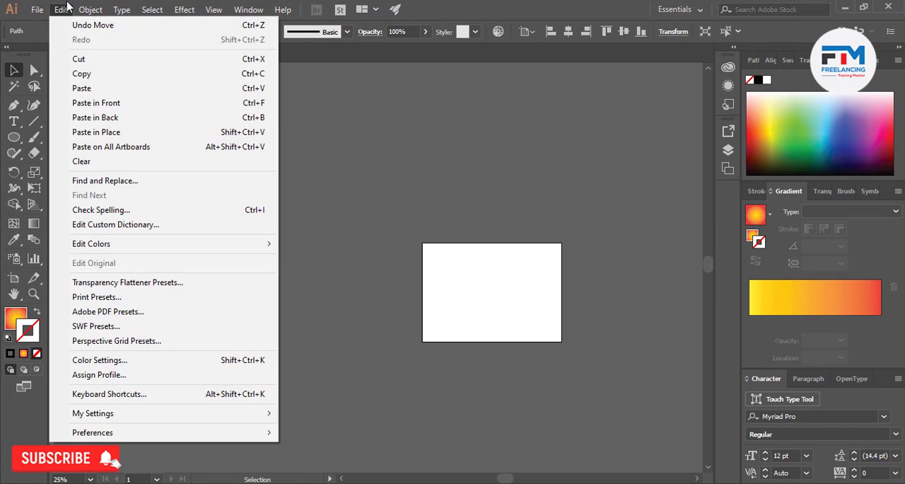
mouse_move(82, 8)
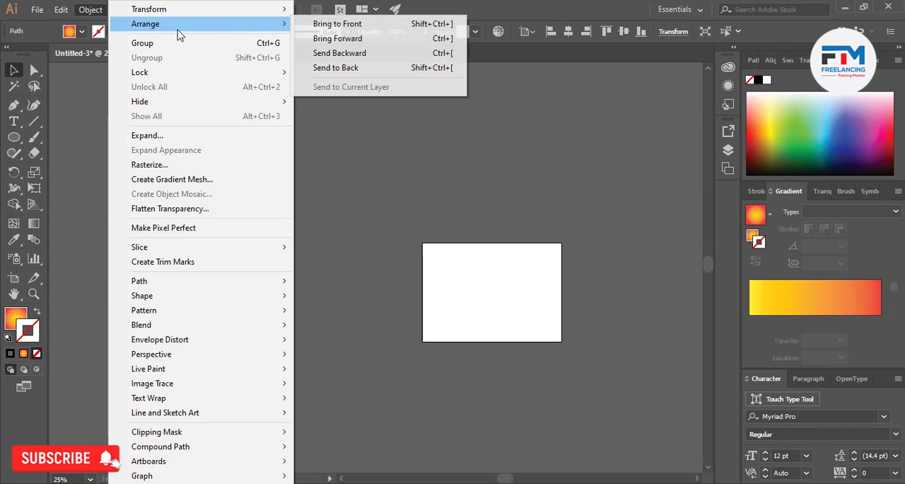
click(374, 56)
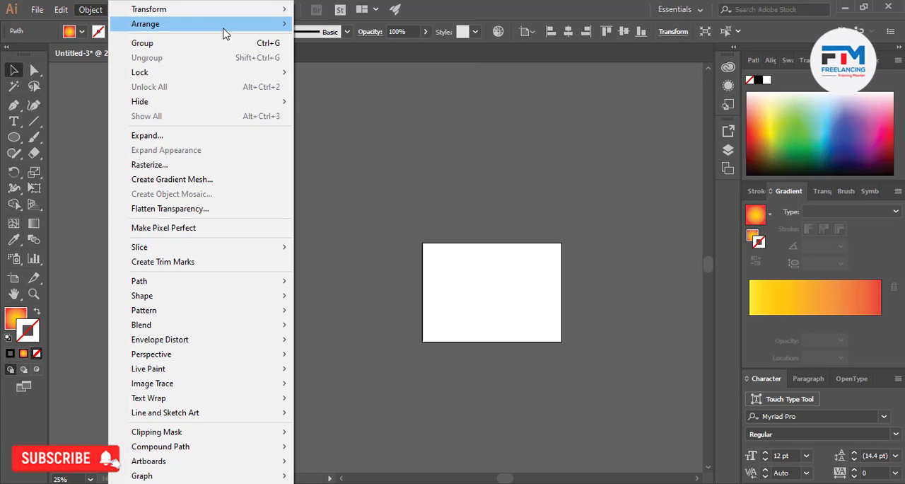
click(408, 141)
Move the triangle to the far left and draw three overlapping gradient rectangles stepping down to the right beside the artboard
drag(242, 182, 71, 228)
key(l)
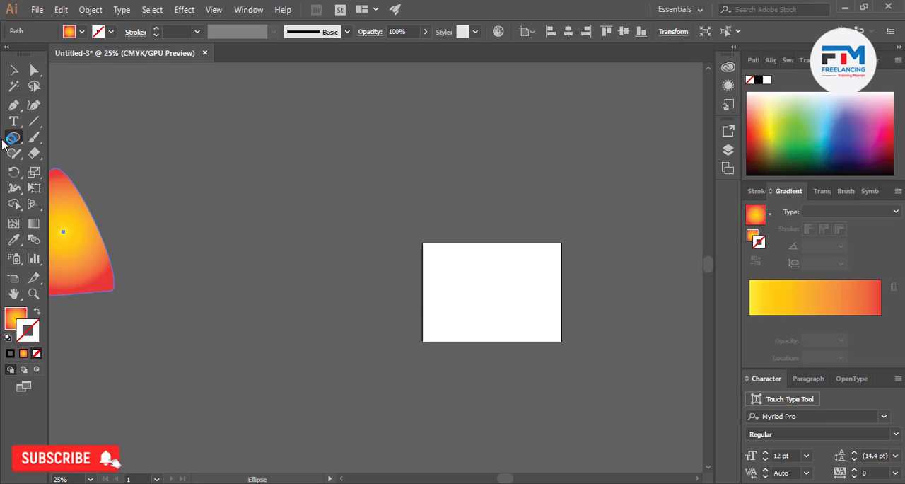
click(14, 138)
click(64, 137)
drag(207, 151, 281, 220)
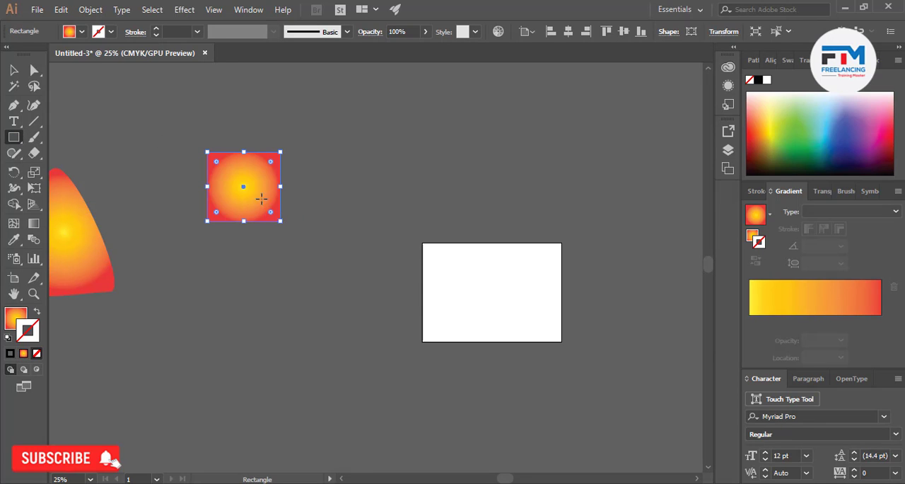
drag(235, 178, 313, 256)
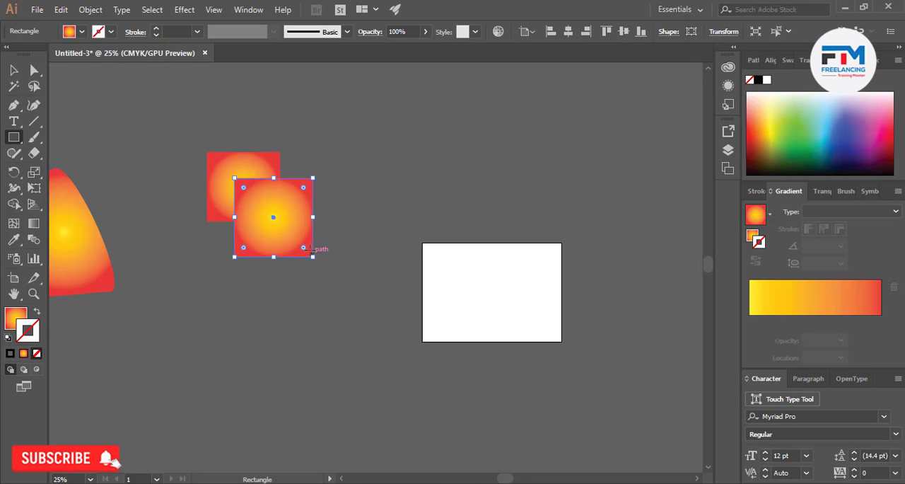
drag(273, 210, 353, 277)
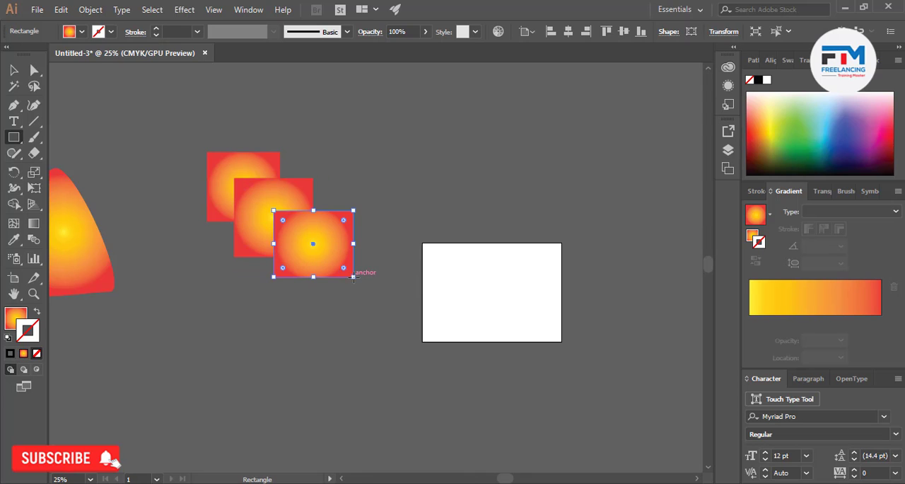
click(13, 69)
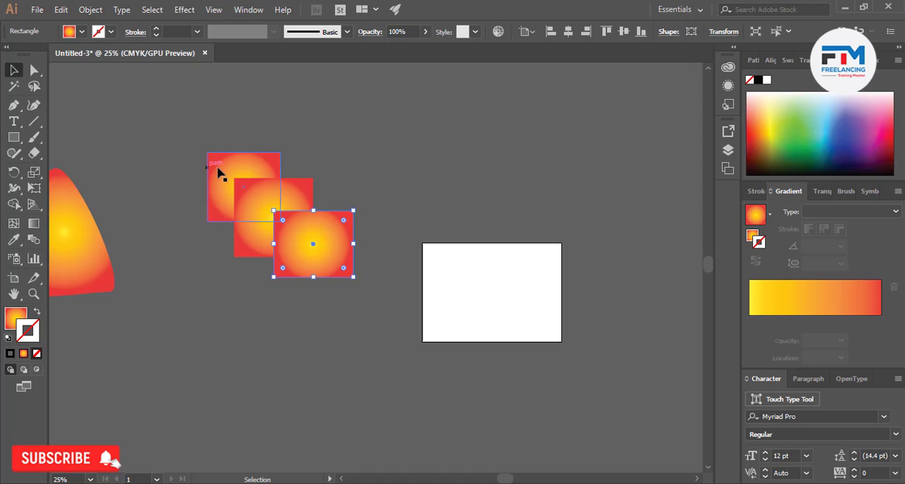
Fill the lowest of the three overlapping rectangles with solid green, leaving it without a stroke
click(808, 128)
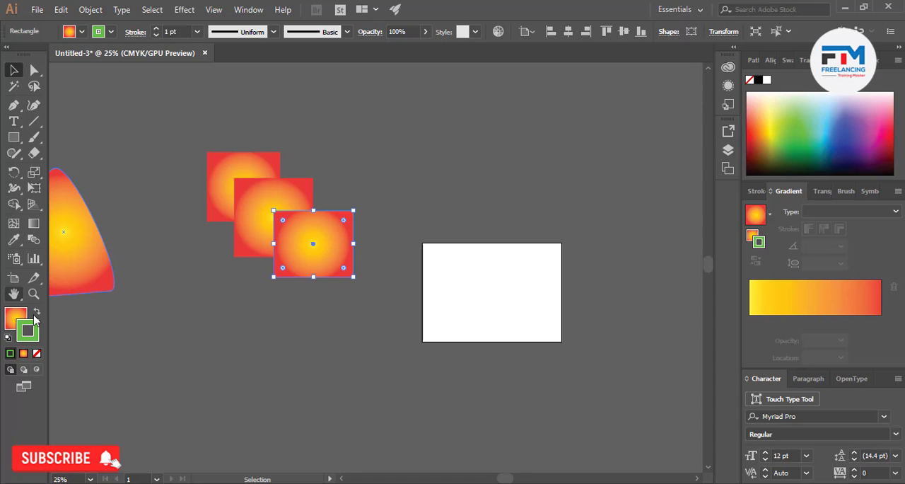
click(37, 353)
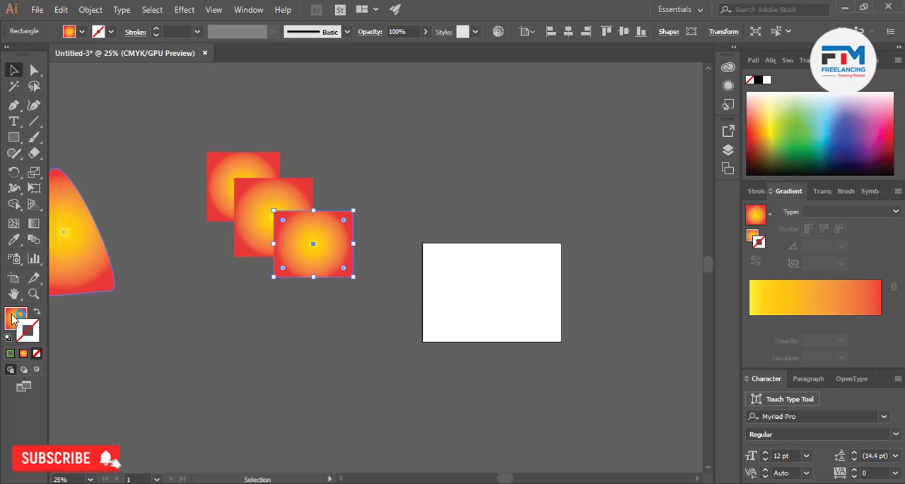
click(15, 316)
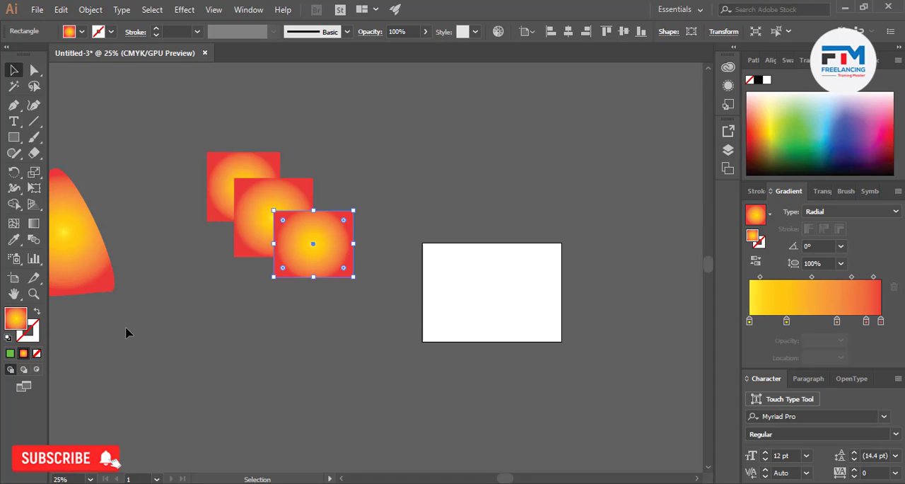
click(10, 352)
Fill the middle rectangle with light blue and the uppermost rectangle with magenta, and deselect
click(251, 239)
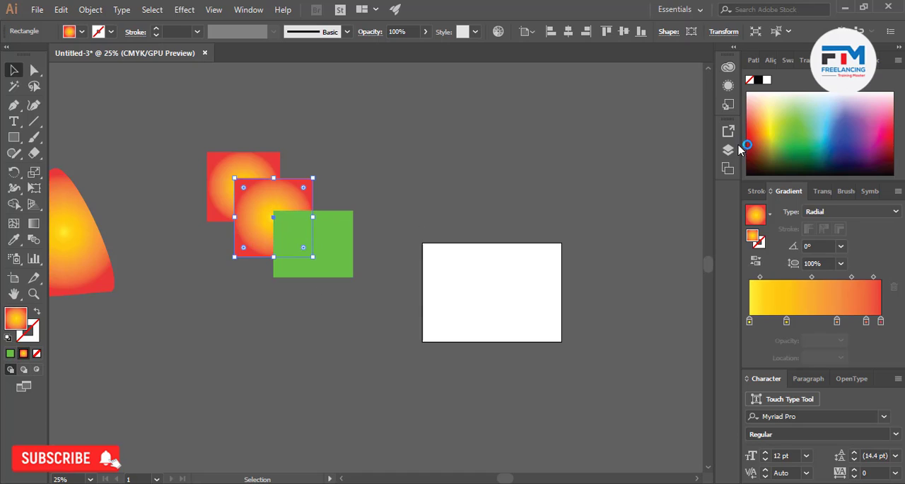
click(821, 119)
click(245, 176)
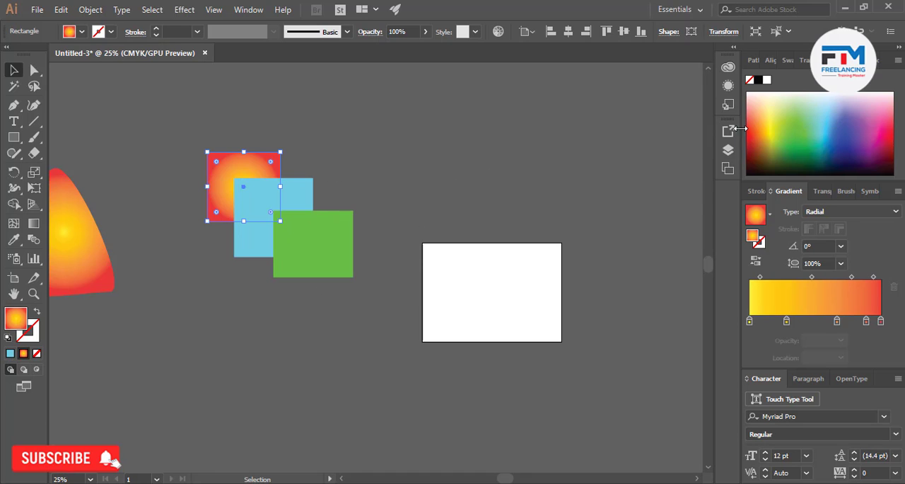
click(882, 139)
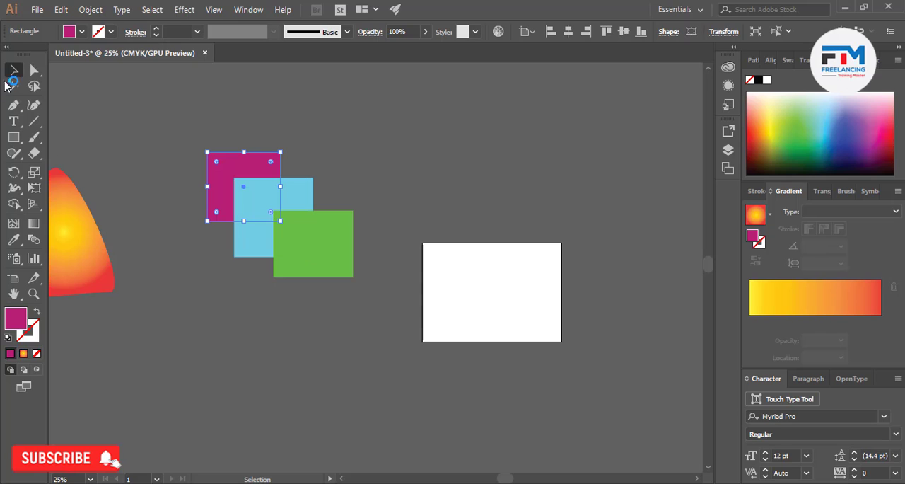
click(339, 191)
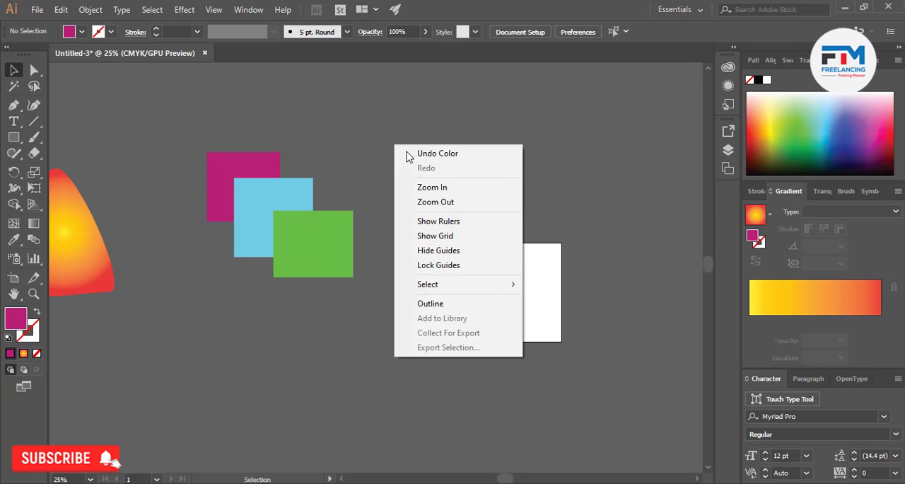
Bring the magenta rectangle to the front of the stack
right_click(405, 149)
click(275, 186)
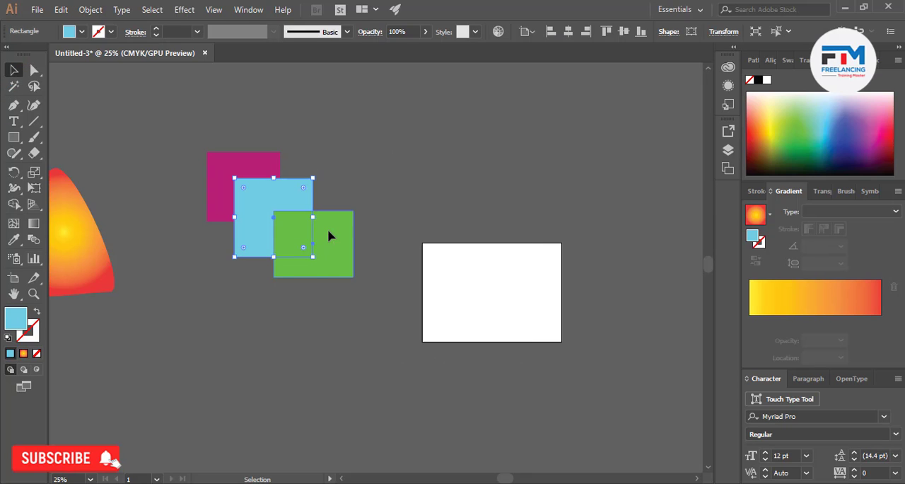
click(328, 236)
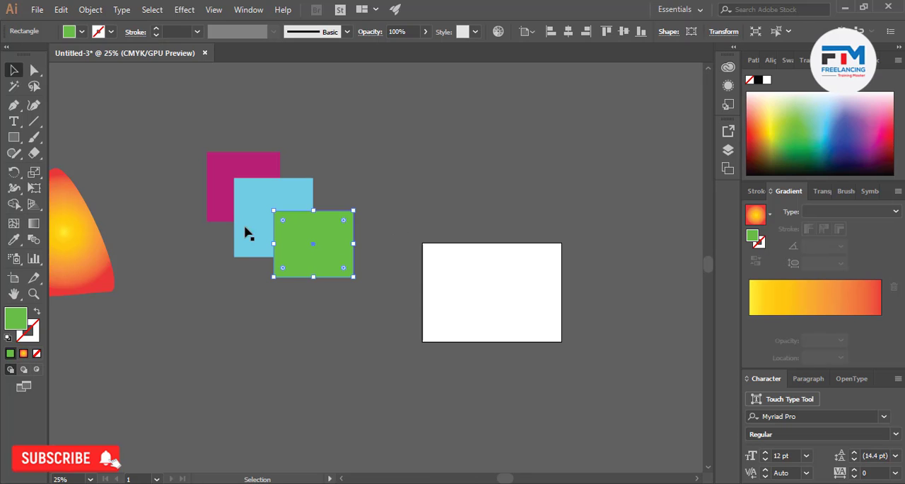
click(229, 209)
right_click(227, 210)
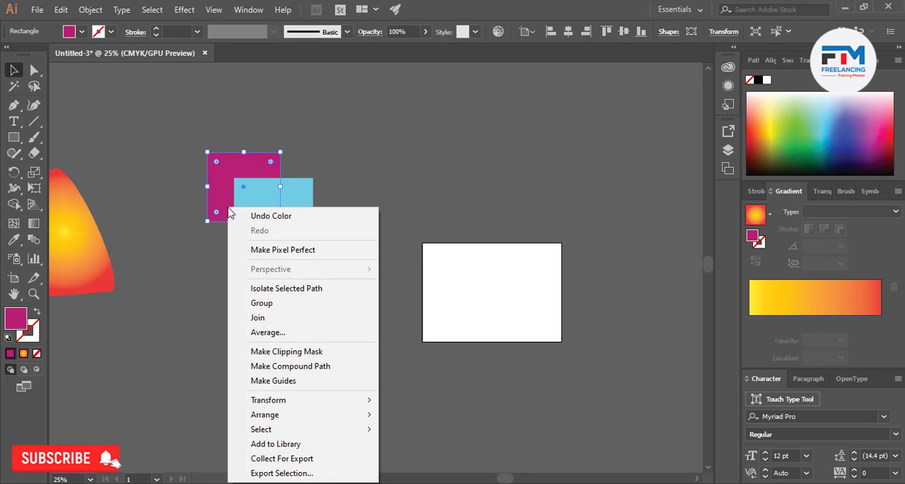
mouse_move(285, 415)
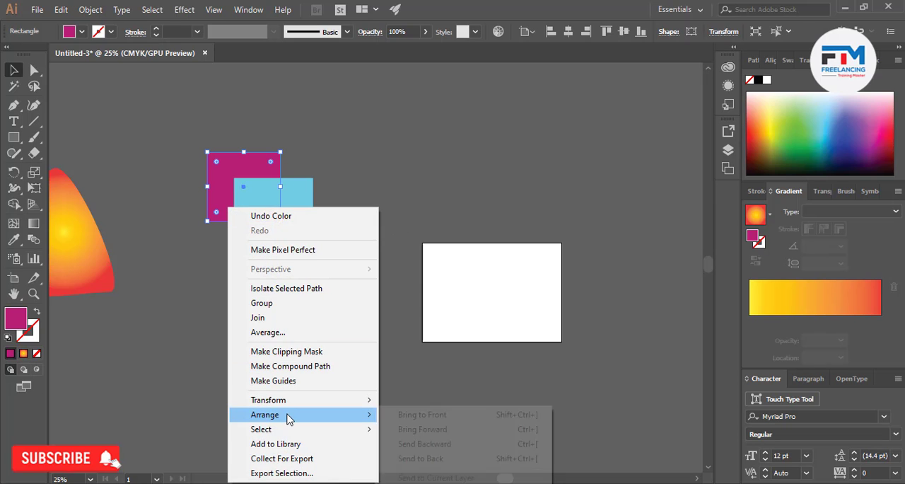
click(442, 414)
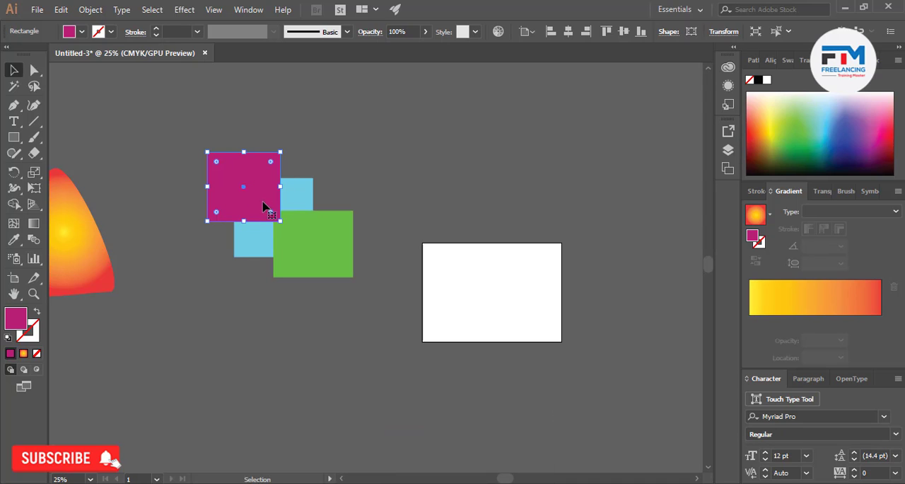
Move the green rectangle up so it overlaps the magenta one, and apply Bring Forward to the magenta rectangle
drag(319, 256, 304, 183)
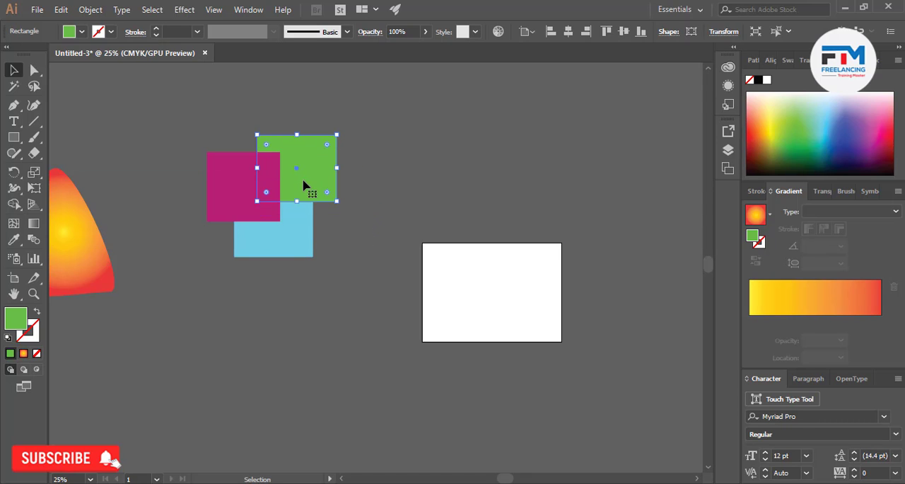
click(274, 205)
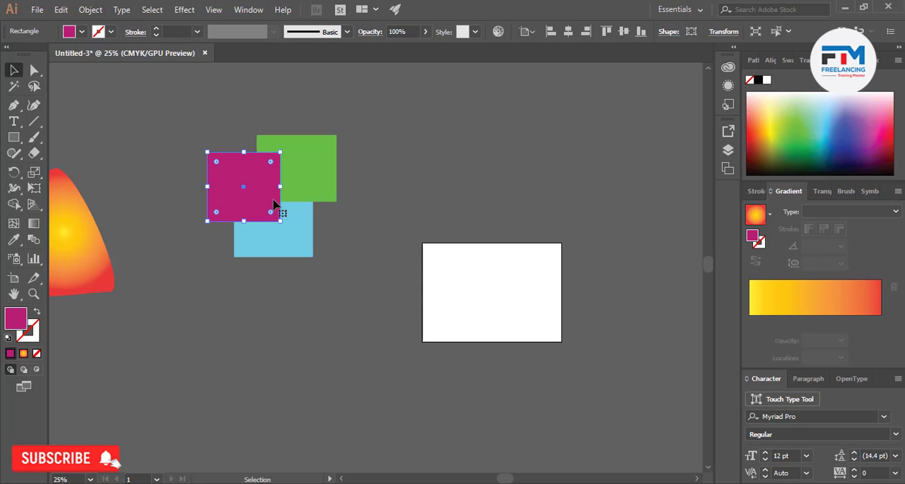
right_click(269, 202)
mouse_move(321, 410)
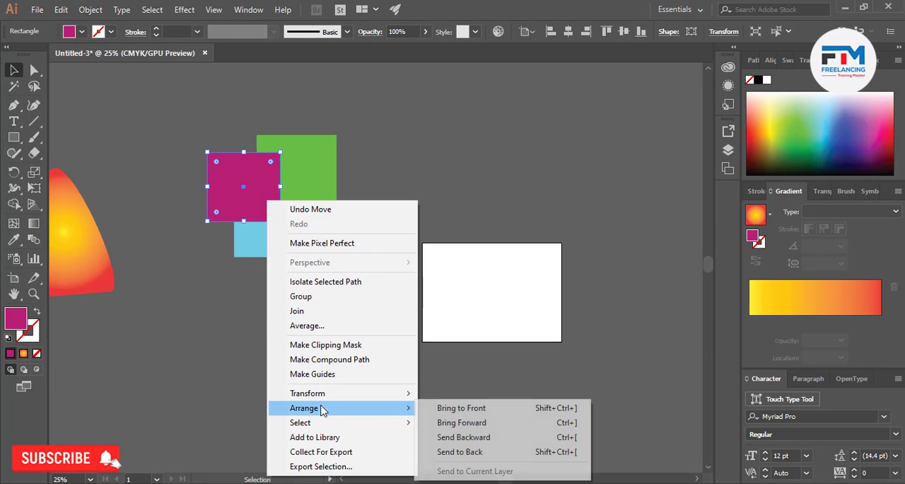
click(485, 425)
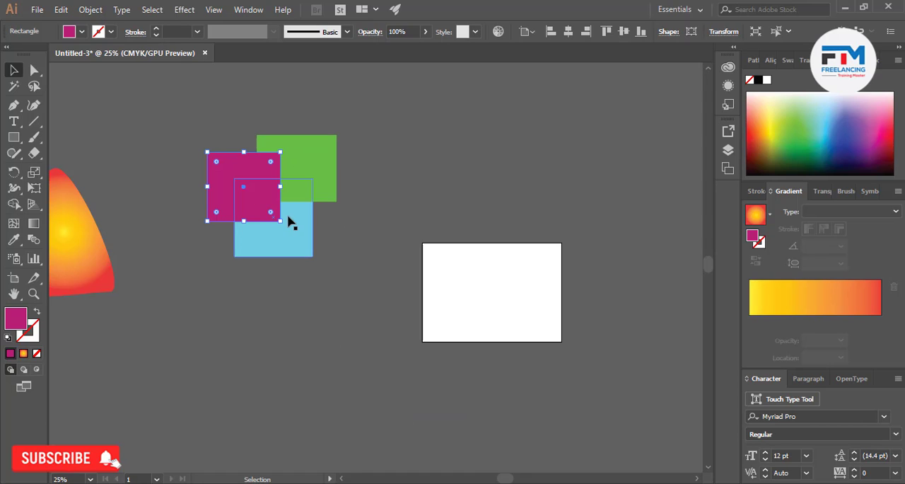
click(333, 278)
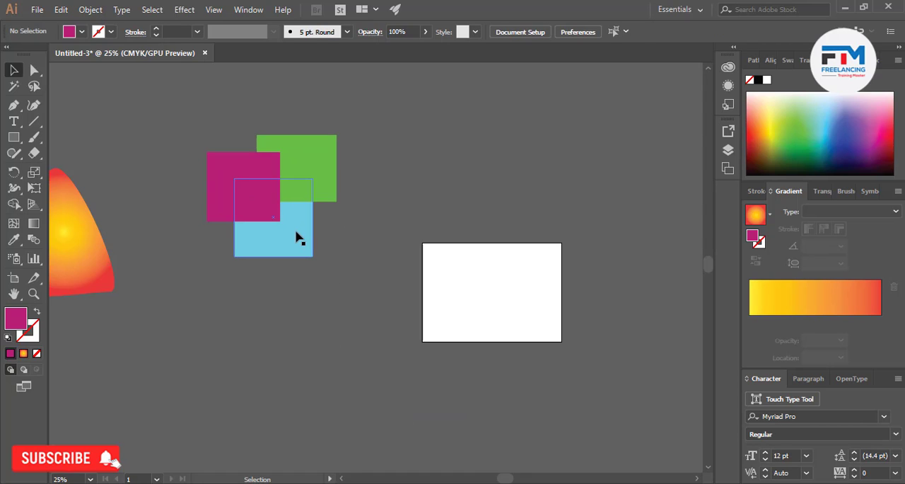
Bring the light blue rectangle forward one level, above the green rectangle
click(297, 237)
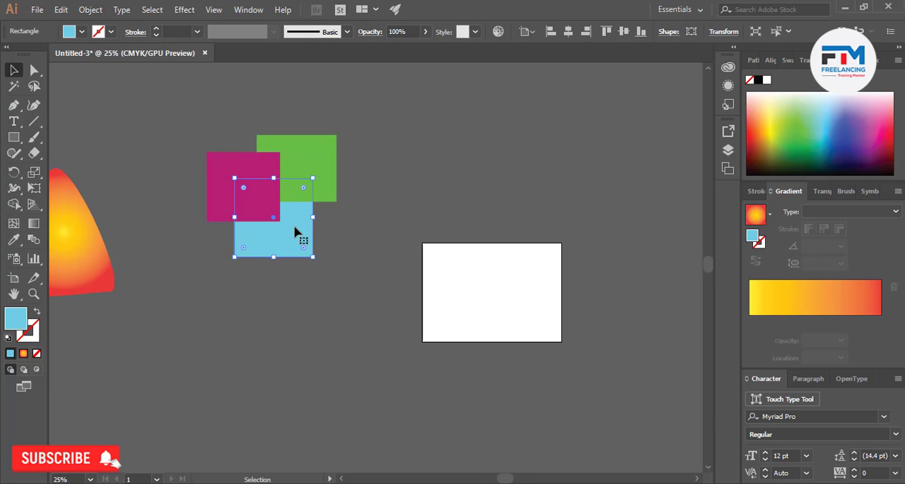
right_click(292, 223)
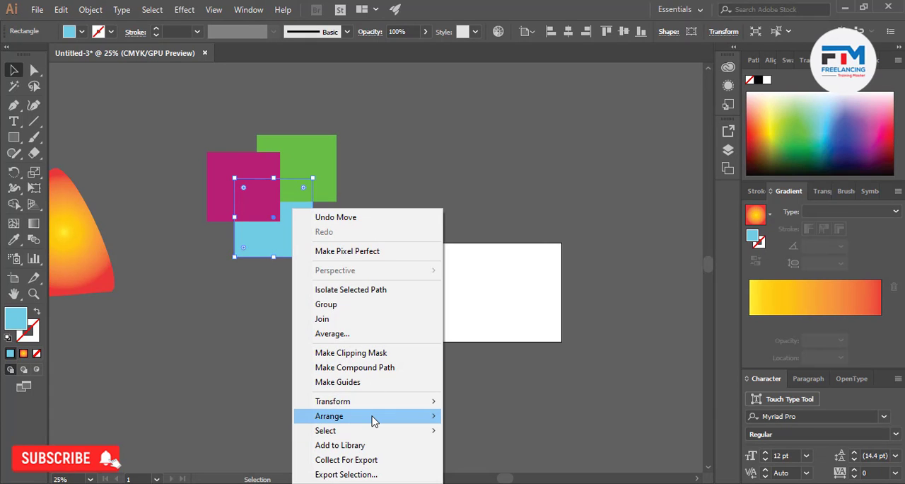
mouse_move(375, 418)
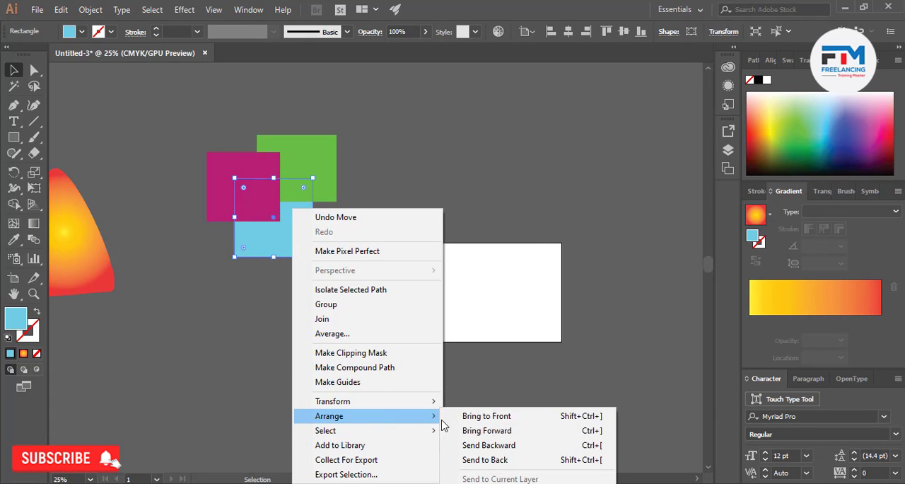
click(486, 431)
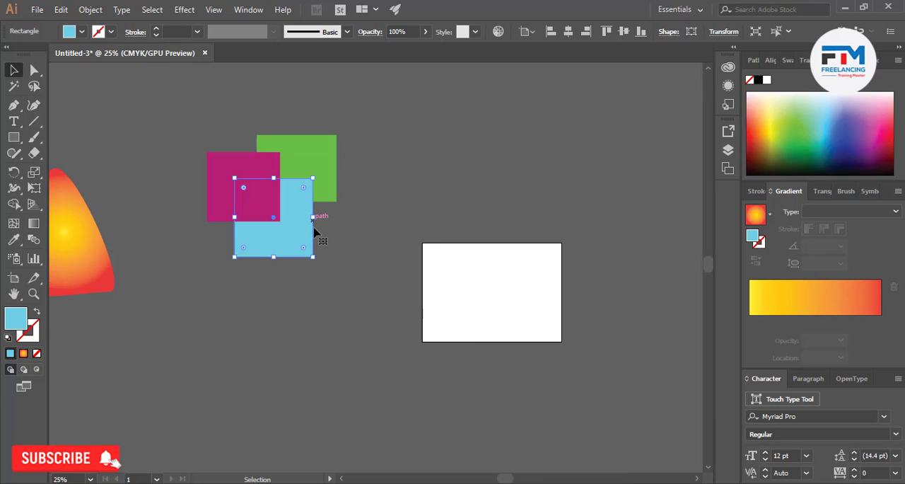
click(341, 248)
Bring the light blue rectangle forward once more, above the magenta rectangle, and deselect it
right_click(297, 232)
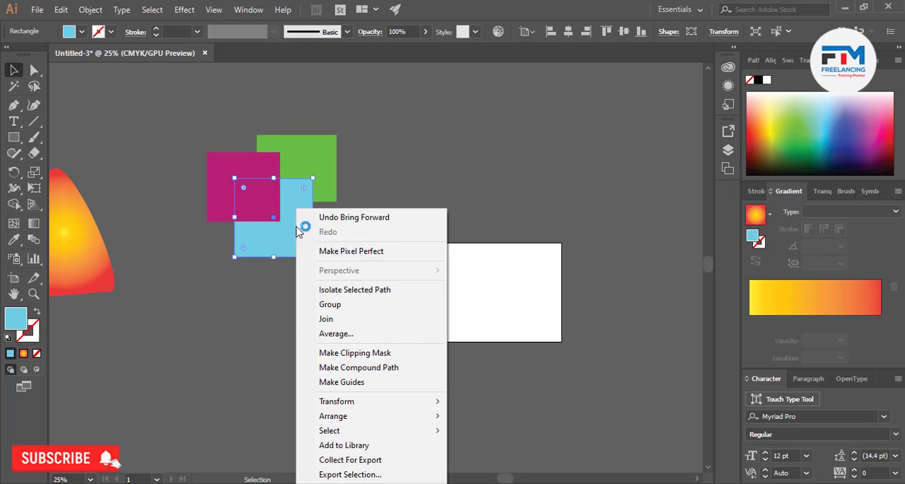
mouse_move(366, 417)
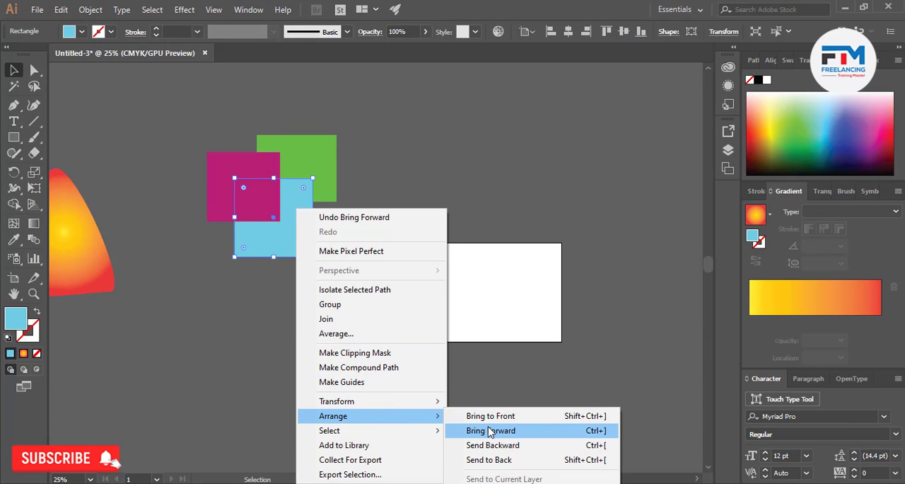
click(490, 430)
click(333, 326)
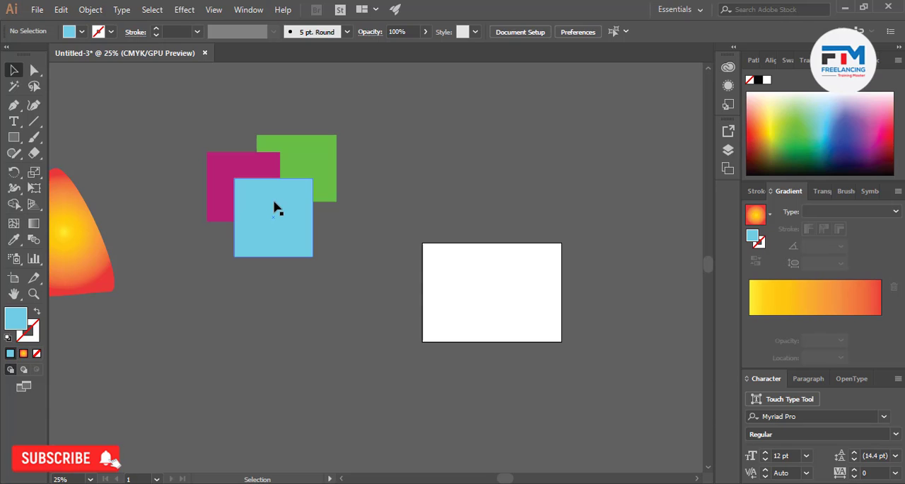
Apply Bring to Front to the light blue rectangle and deselect it
right_click(275, 203)
click(265, 214)
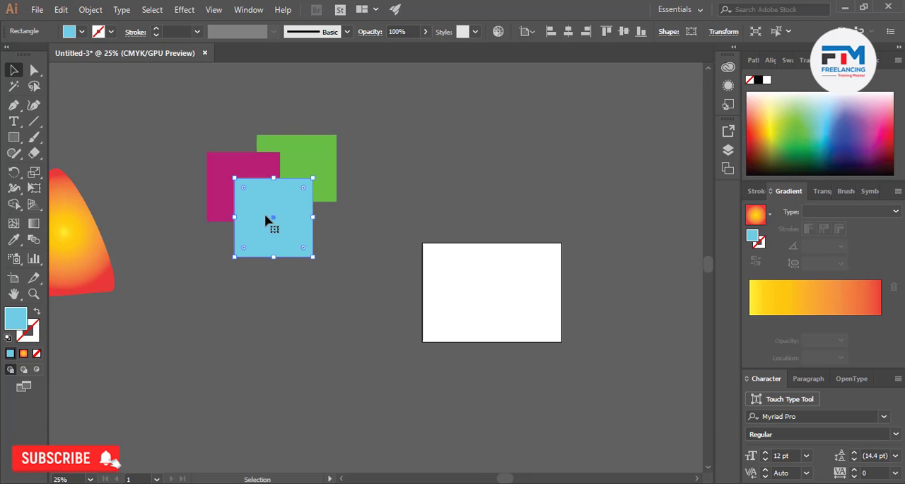
right_click(265, 217)
mouse_move(339, 416)
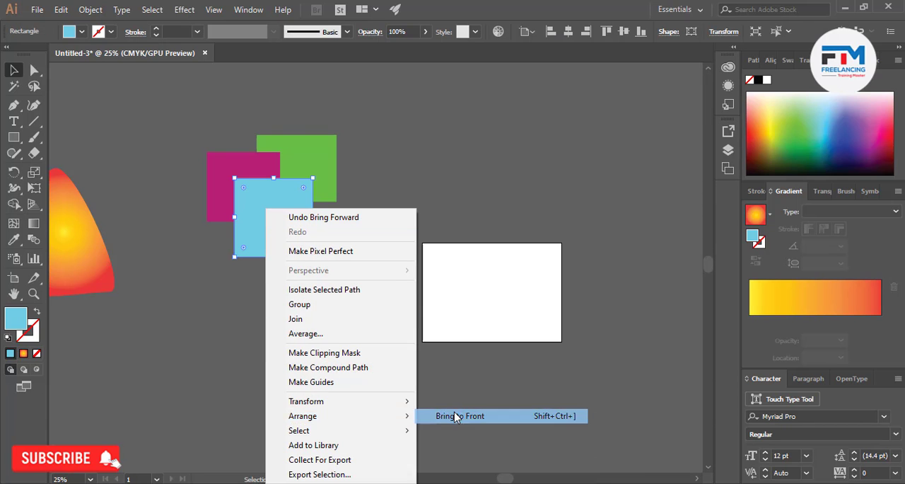
click(456, 415)
click(307, 318)
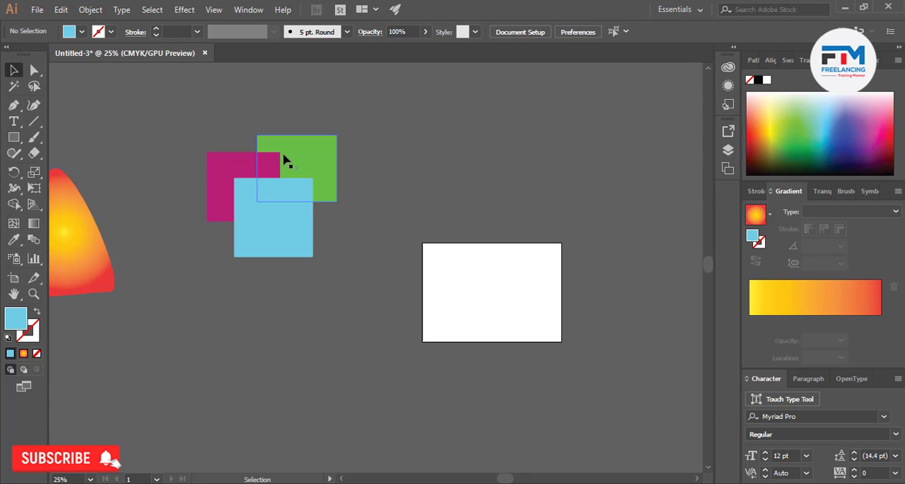
Send the light blue rectangle backward one level, behind the magenta rectangle
click(281, 228)
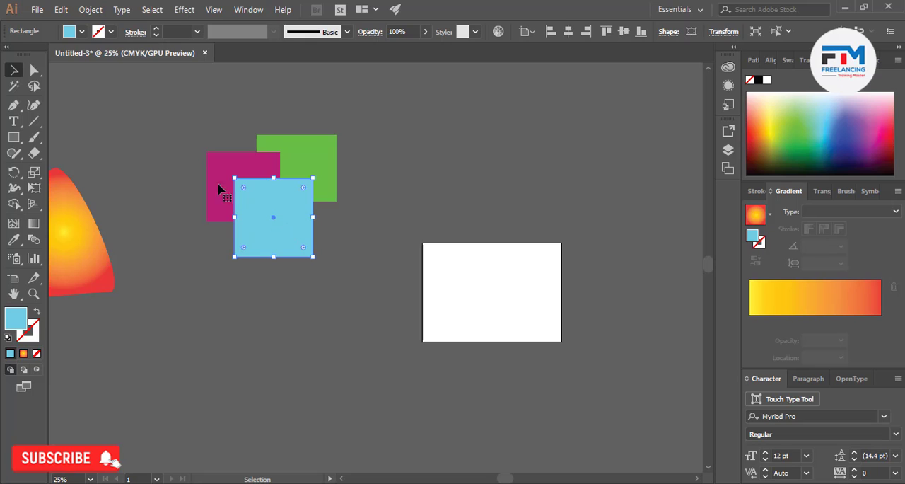
right_click(302, 228)
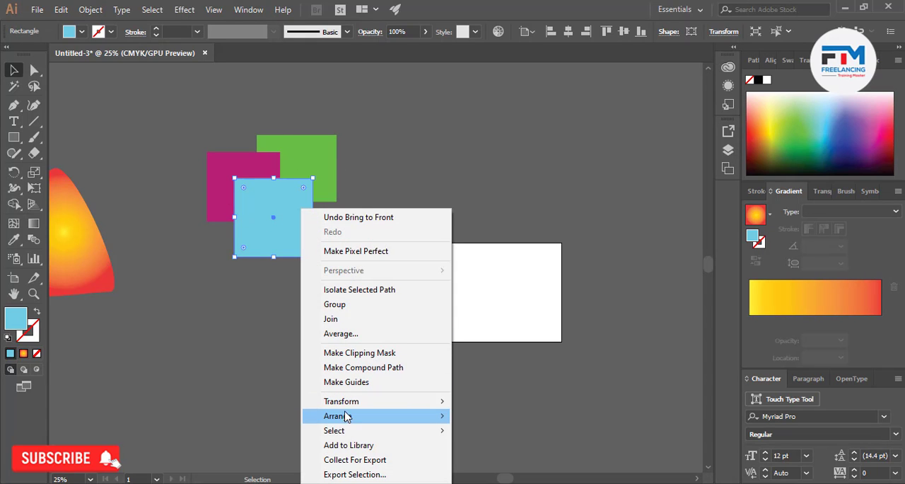
mouse_move(389, 417)
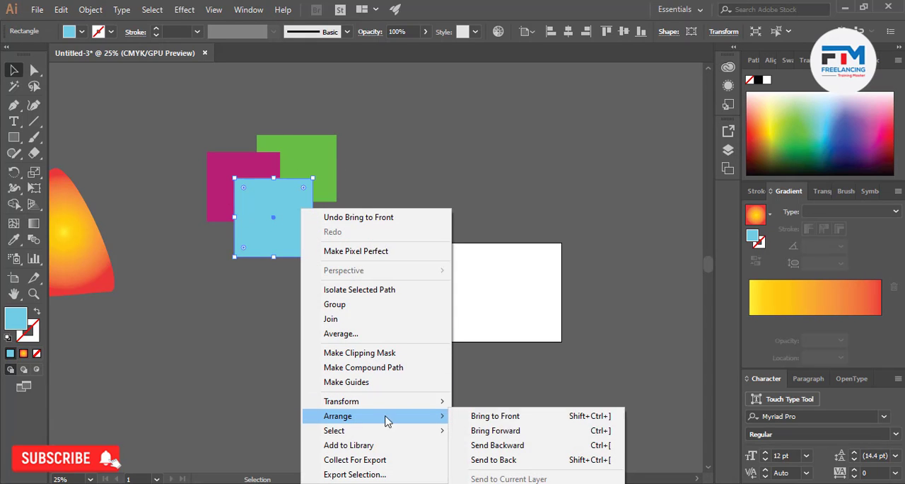
click(507, 451)
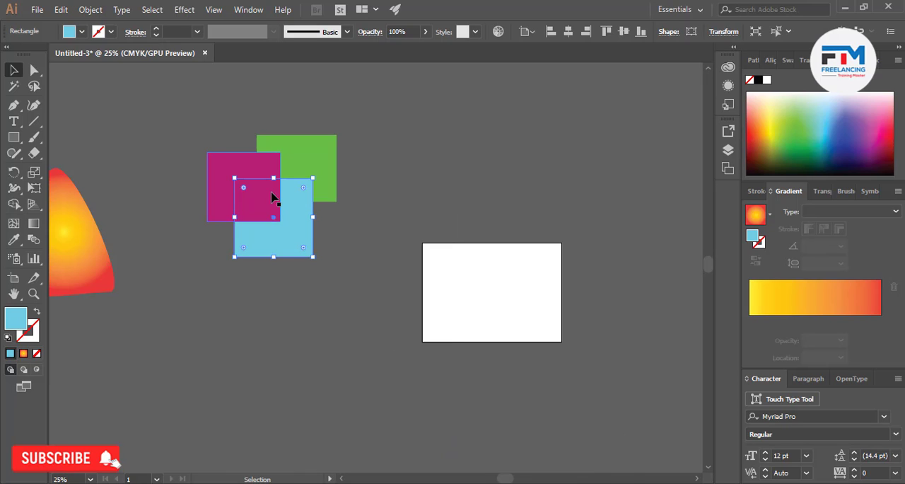
Send the light blue rectangle to the back, behind both other rectangles, and select the magenta rectangle
right_click(307, 224)
mouse_move(373, 415)
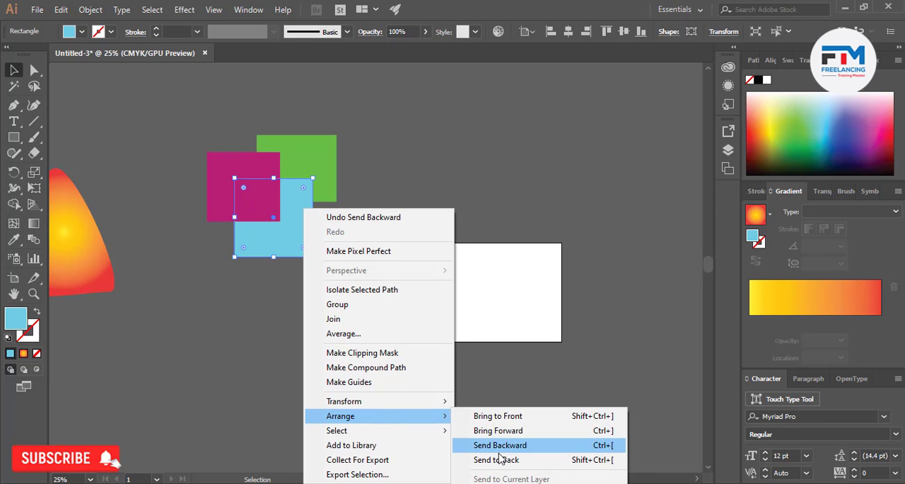
click(499, 458)
right_click(296, 235)
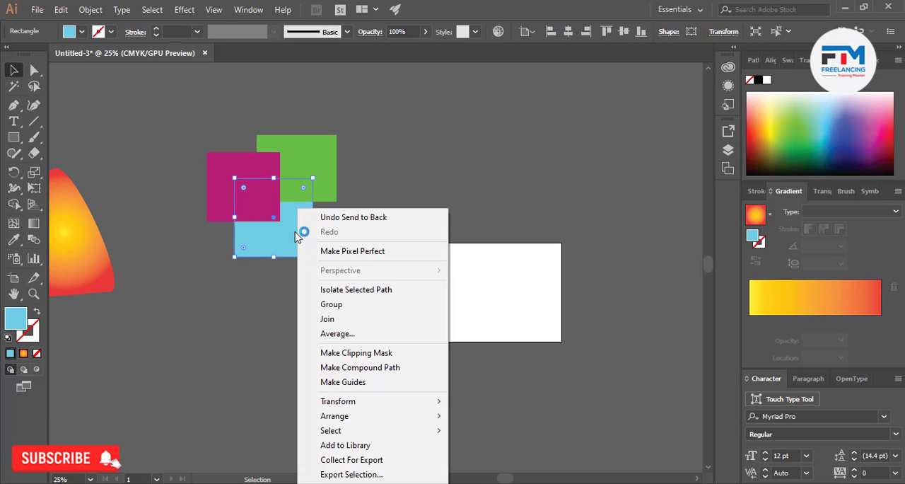
mouse_move(359, 419)
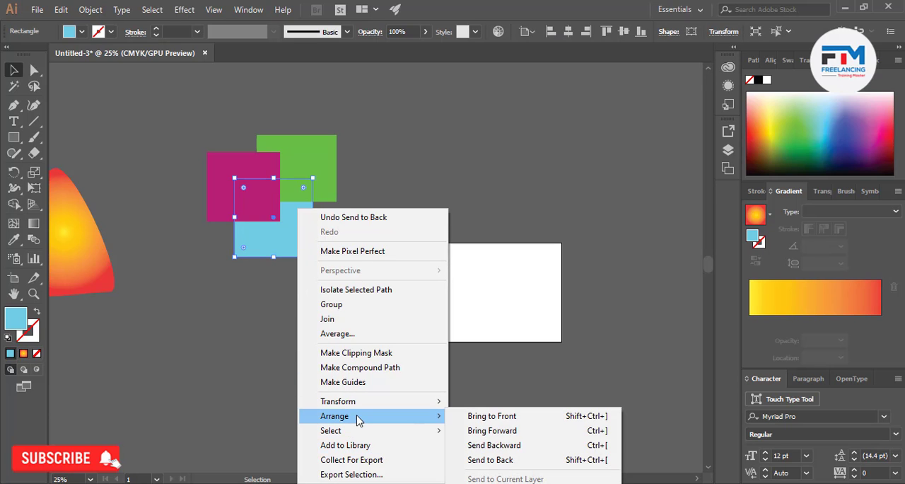
click(445, 167)
click(276, 189)
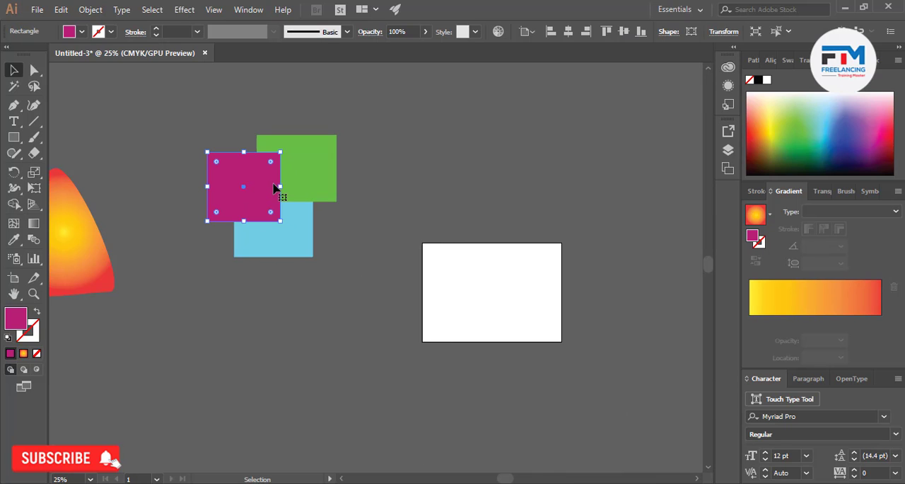
Send the magenta rectangle to the back, behind the light blue and green rectangles, and clear the selection
right_click(274, 185)
mouse_move(333, 392)
click(483, 434)
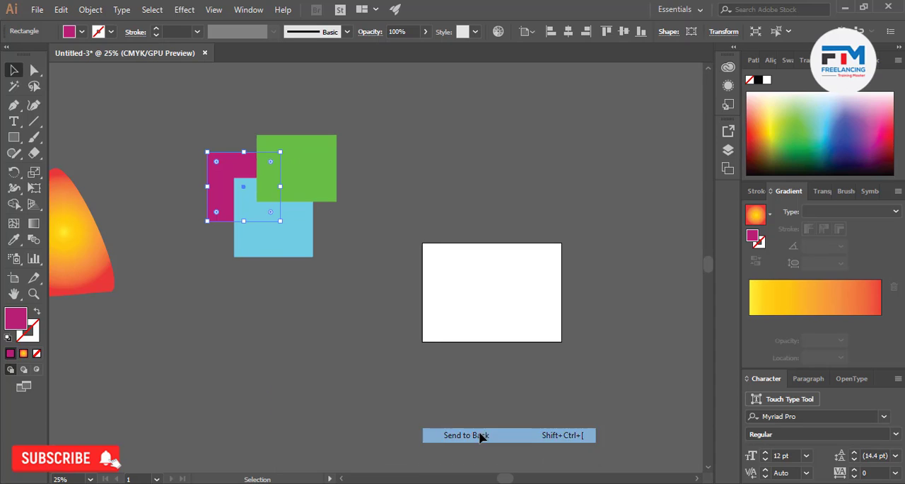
click(298, 341)
click(309, 233)
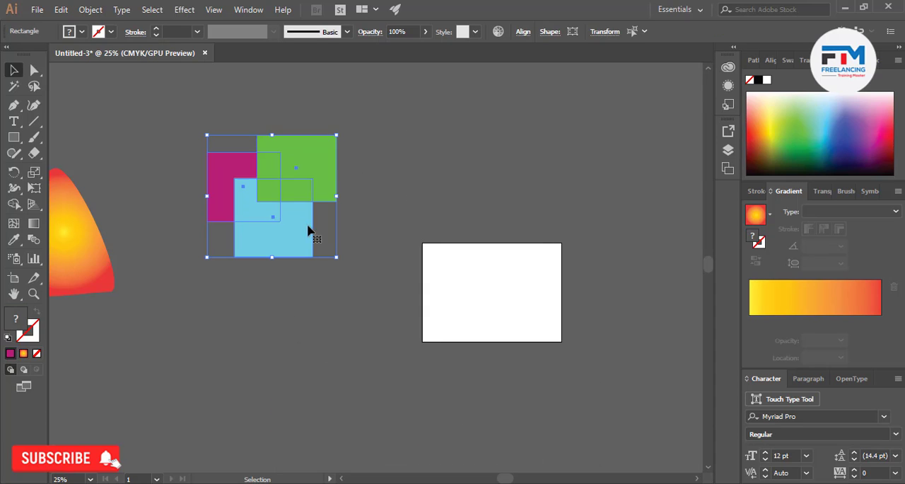
click(313, 289)
click(89, 11)
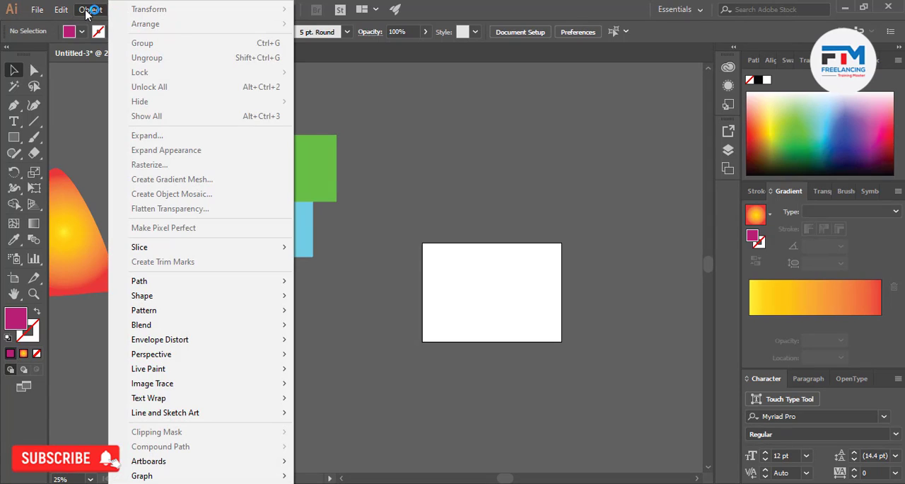
click(373, 226)
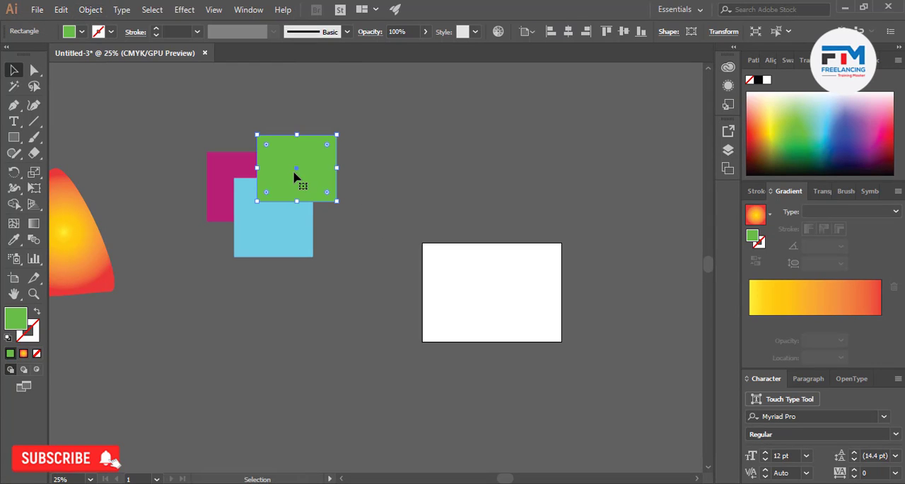
Separate the overlapping rectangles, moving the green one right, the light blue one down-left beside the gradient triangle, and the magenta one down-right
drag(297, 176, 427, 180)
drag(307, 234, 184, 329)
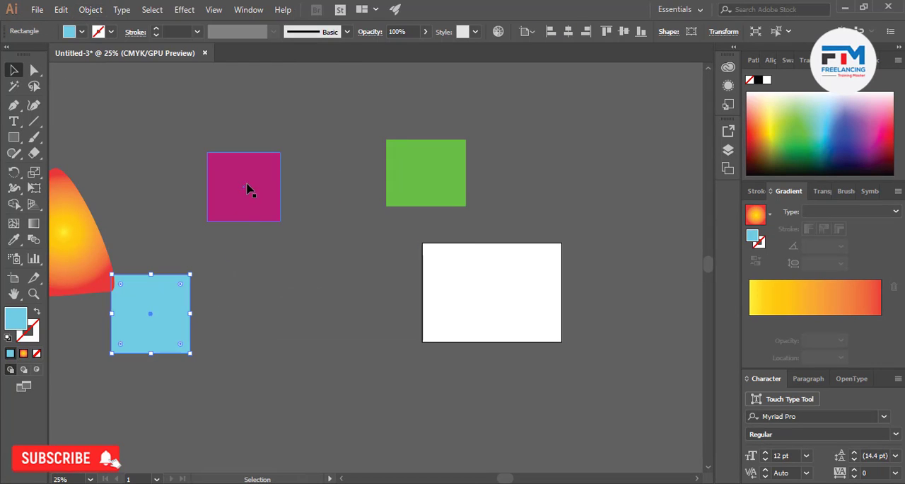
drag(246, 181, 302, 215)
click(94, 10)
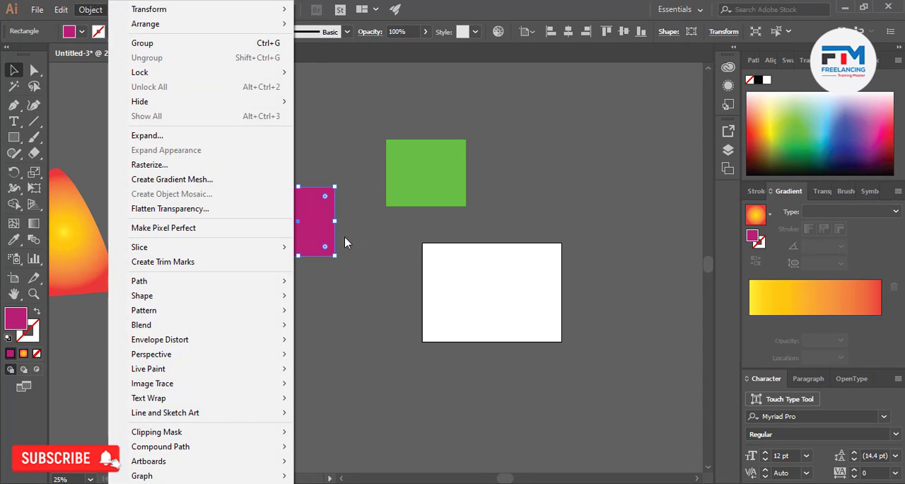
click(351, 285)
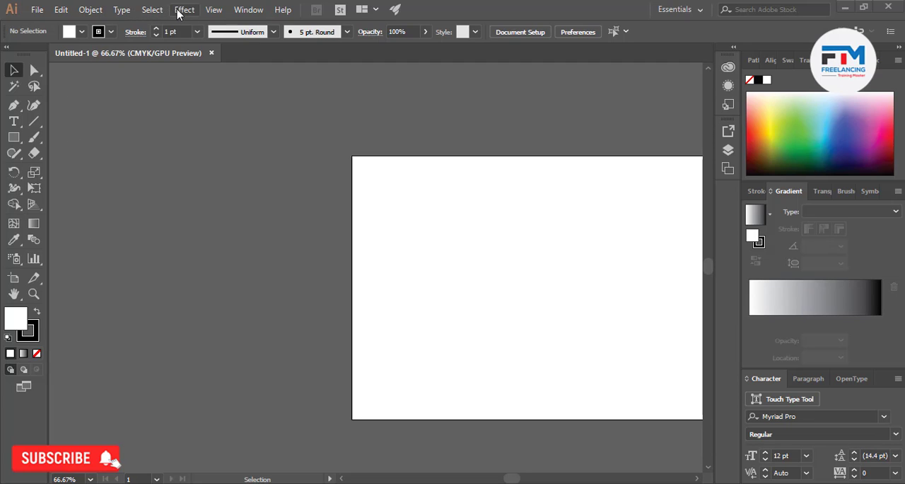
click(90, 10)
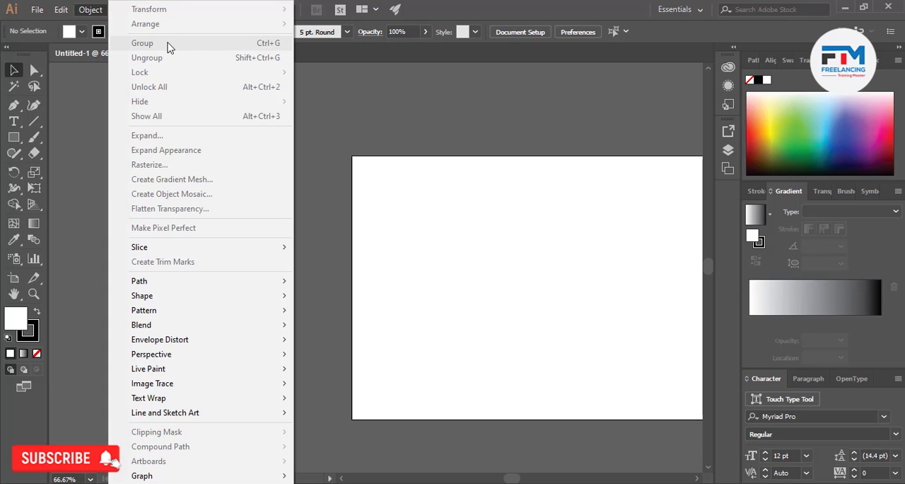
click(380, 104)
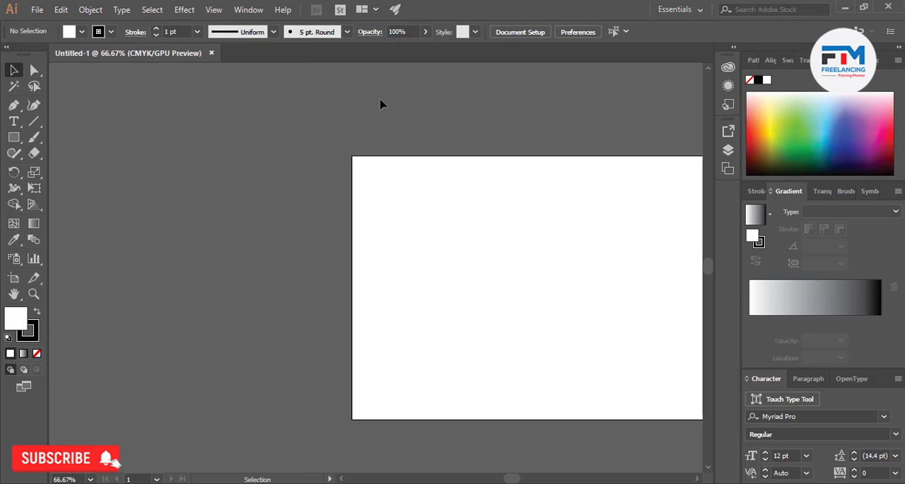
click(14, 137)
drag(237, 121, 236, 110)
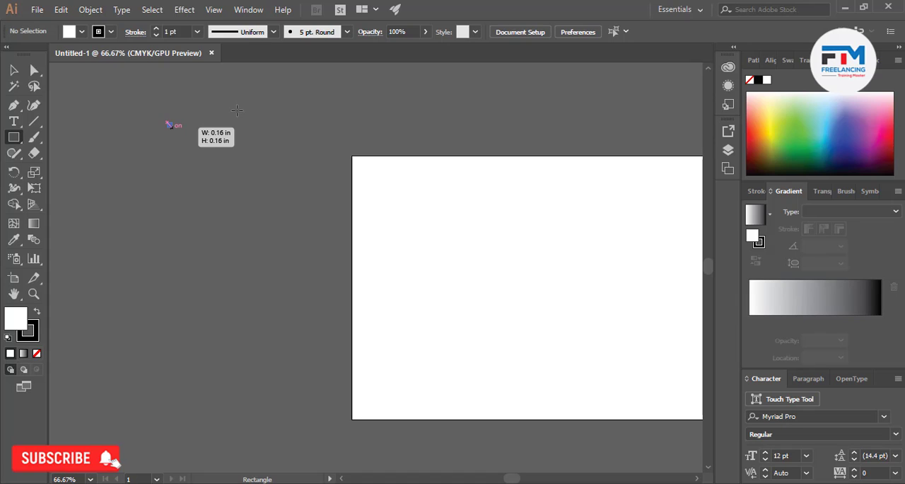
click(297, 165)
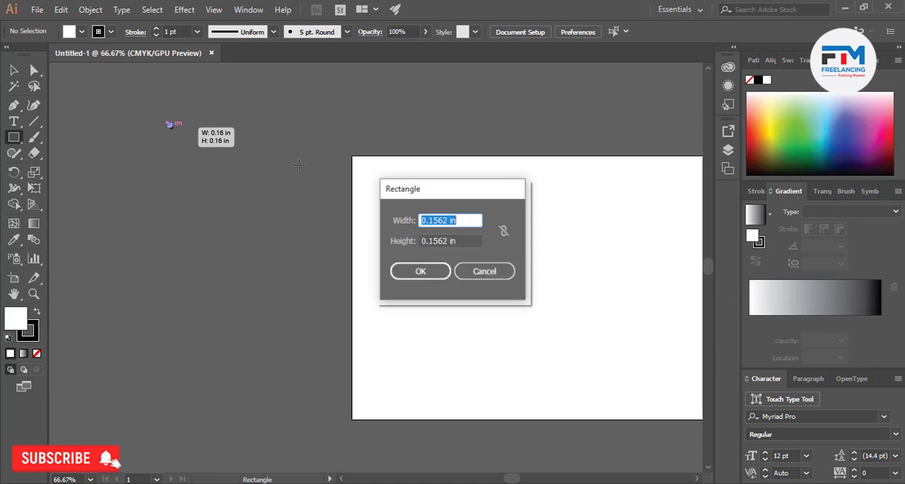
click(482, 270)
key(v)
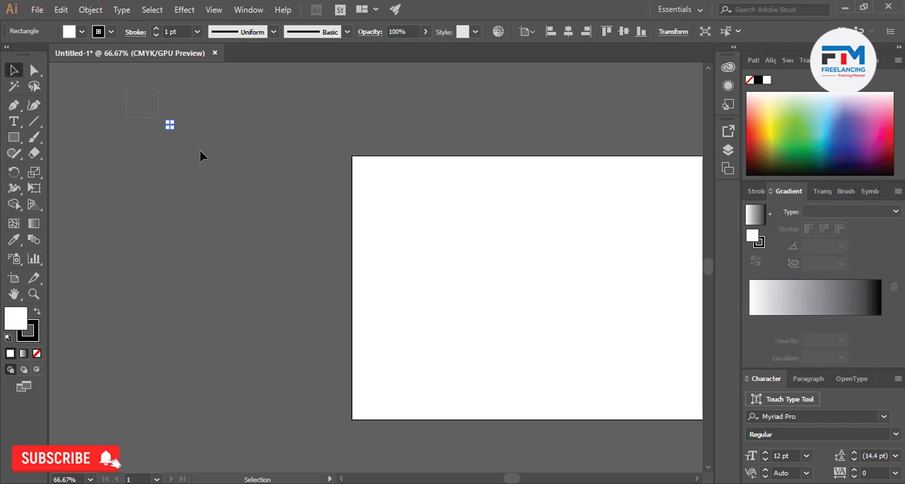
click(236, 177)
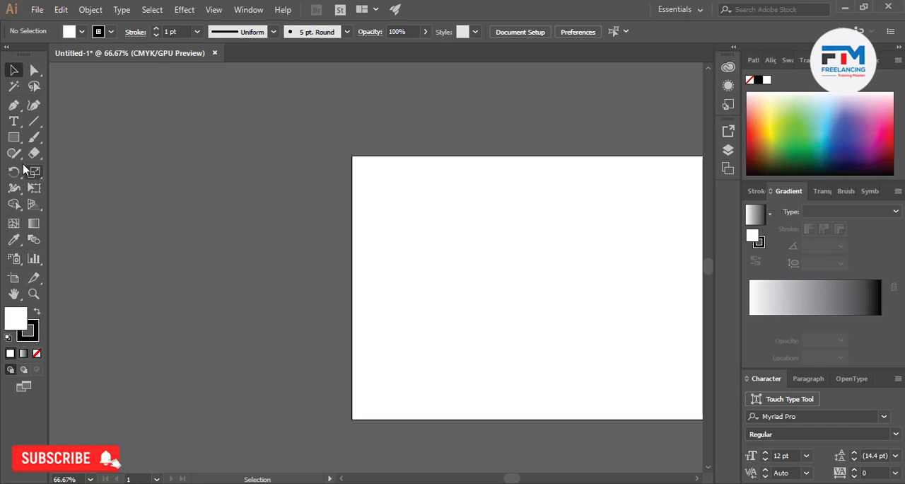
Draw three separate white rectangles side by side near the artboard's upper-left corner and deselect them
click(14, 137)
drag(151, 121, 238, 191)
drag(273, 110, 351, 206)
drag(386, 110, 465, 216)
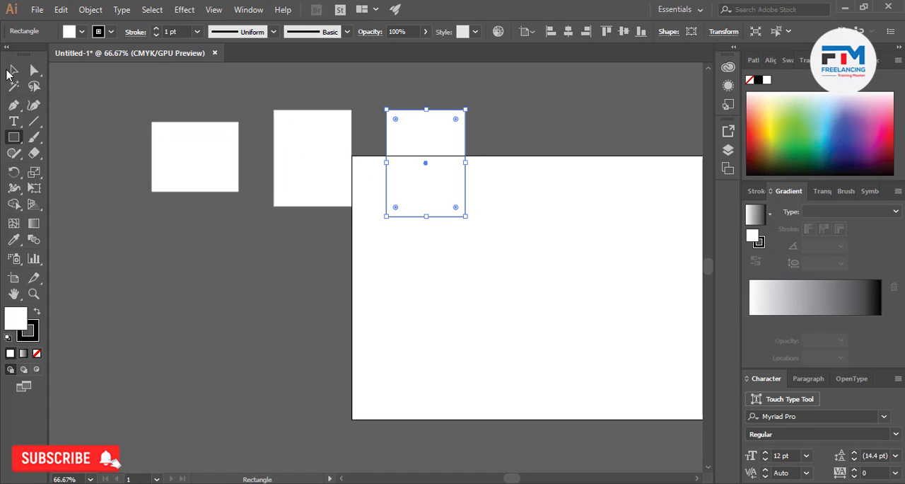
click(13, 70)
click(113, 224)
Move all three white rectangles up together, clear of the artboard, and deselect them
drag(241, 137, 441, 126)
scroll(452, 208, up, 2)
drag(424, 204, 420, 164)
click(273, 256)
Select the white rectangles one at a time and all together to check how they select while ungrouped
click(300, 162)
click(406, 160)
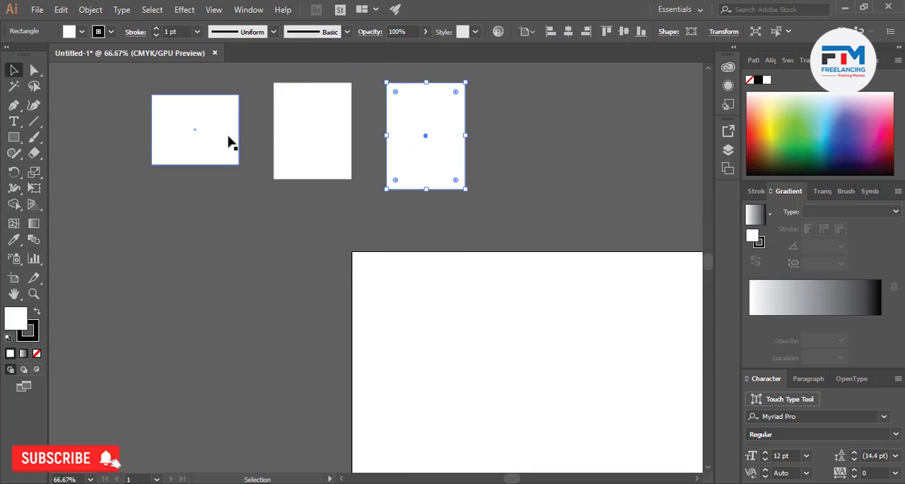
click(231, 141)
click(202, 258)
key(ctrl+a)
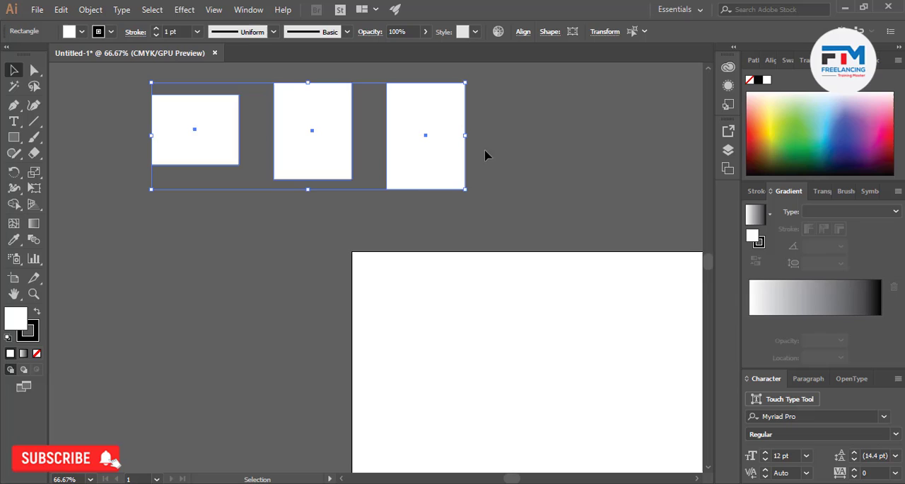
click(392, 209)
click(424, 170)
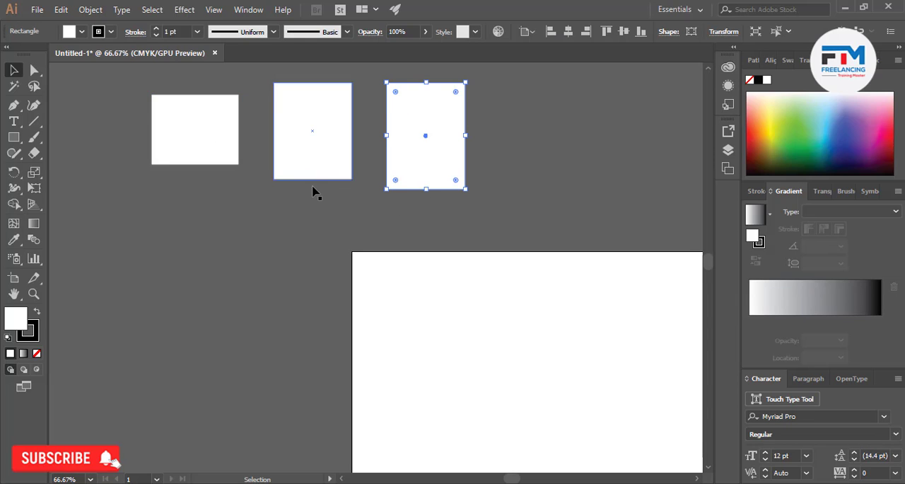
click(204, 214)
Select all three white rectangles, group them, and deselect the group
key(ctrl+a)
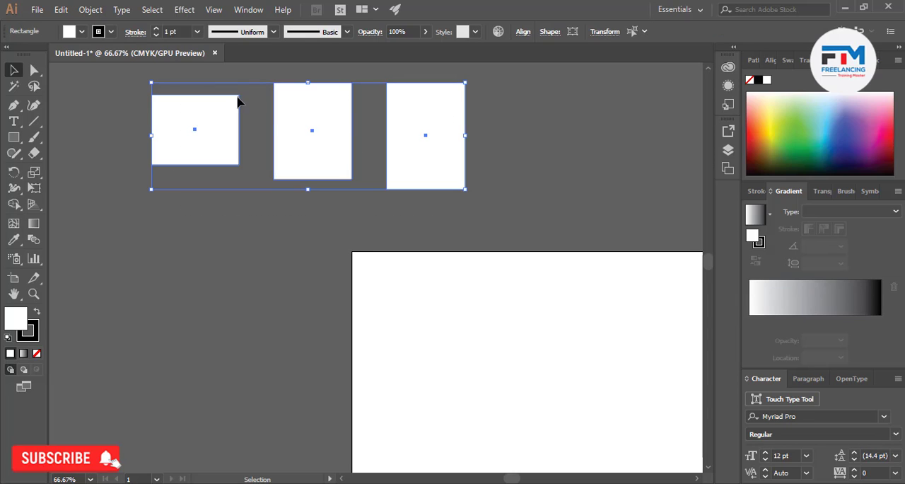
click(101, 10)
click(163, 43)
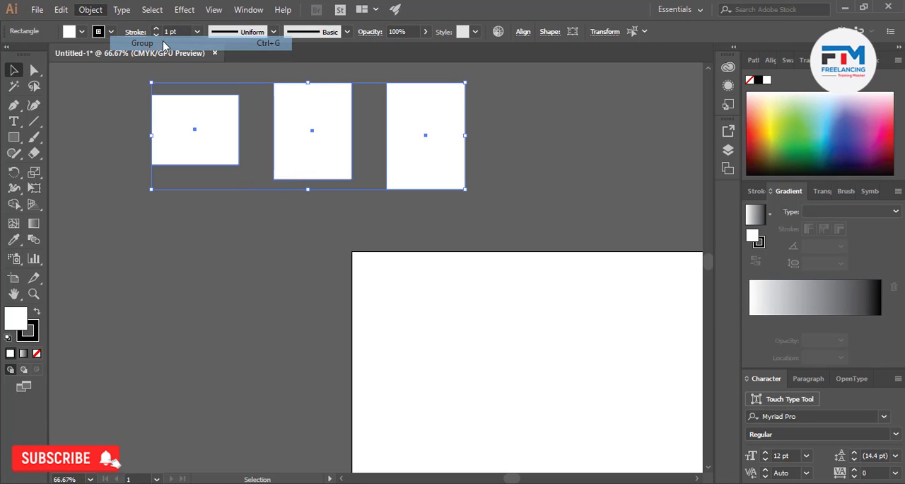
click(287, 248)
Move the grouped rectangles as one unit slightly down-right and back up-left, and deselect the group
mouse_move(309, 155)
mouse_down()
mouse_move(272, 257)
mouse_move(305, 157)
mouse_up()
drag(320, 155, 336, 174)
click(301, 243)
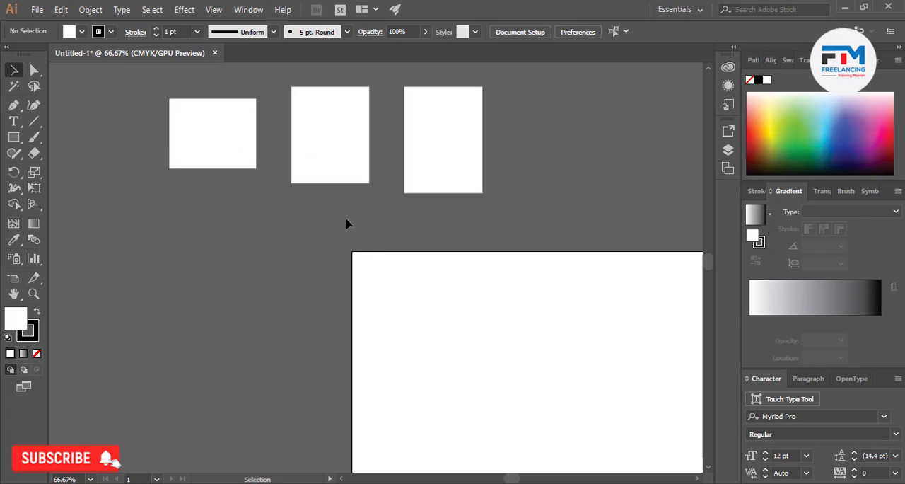
drag(210, 154, 195, 141)
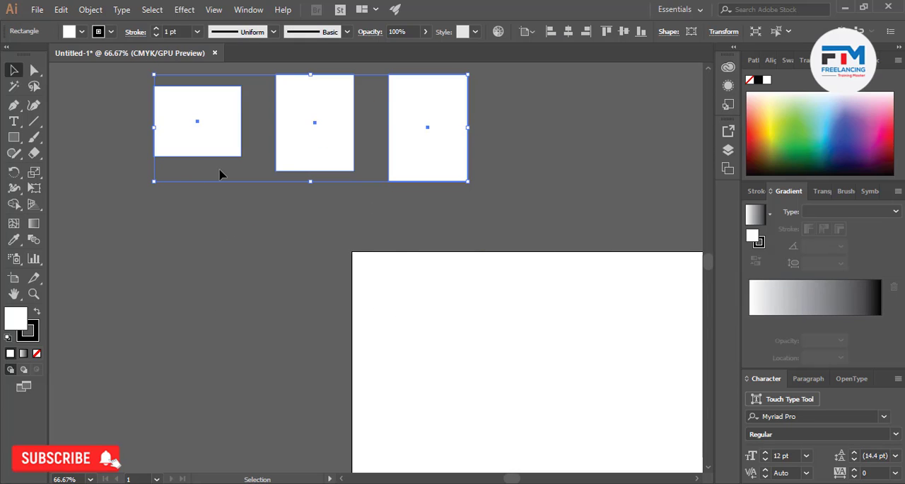
scroll(255, 217, up, 3)
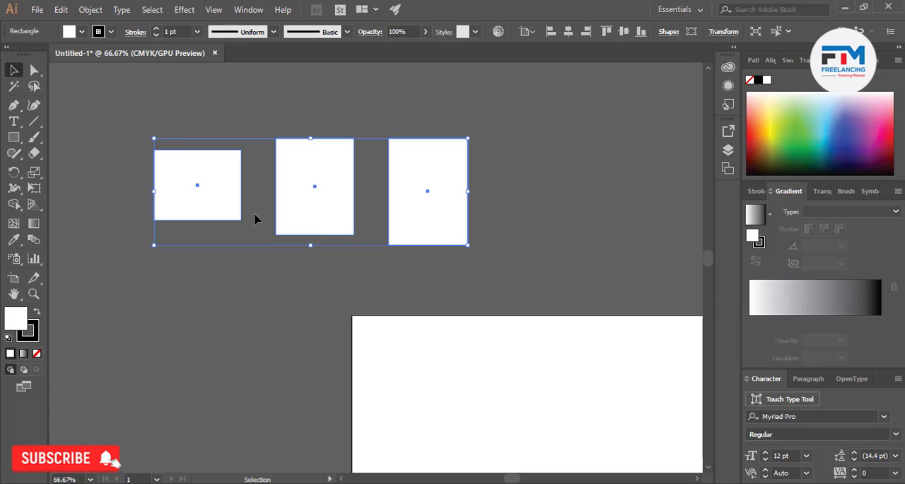
click(225, 335)
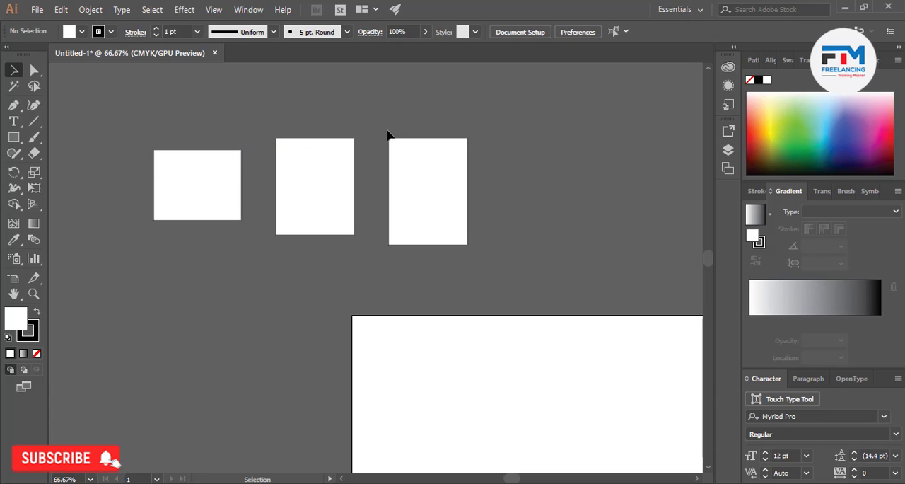
Ungroup the three white rectangles and deselect them
click(88, 9)
click(444, 122)
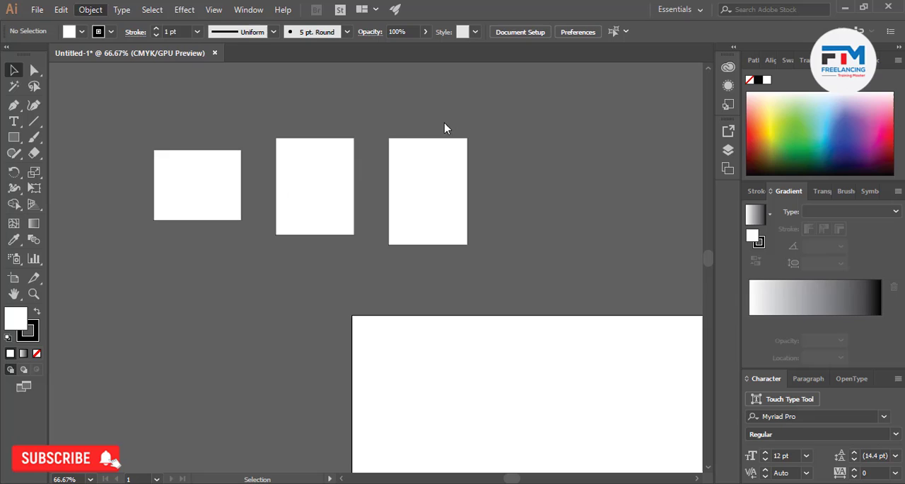
click(330, 178)
right_click(330, 179)
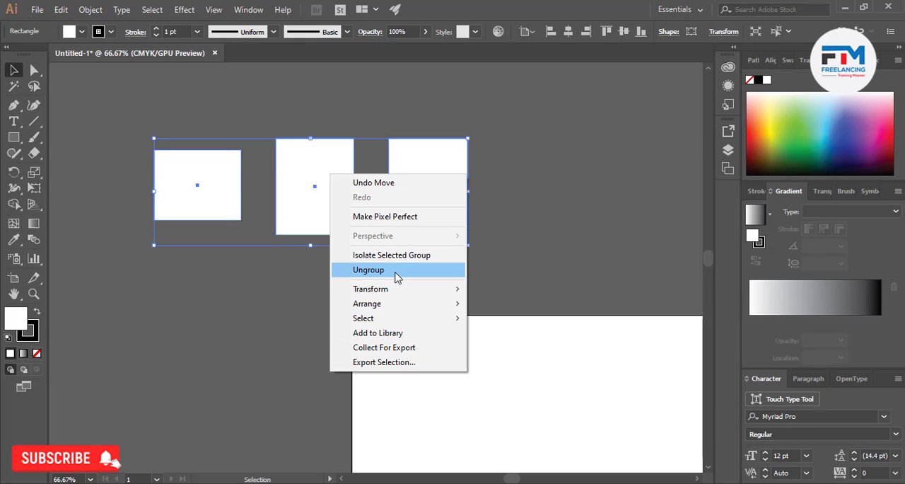
click(280, 269)
click(299, 203)
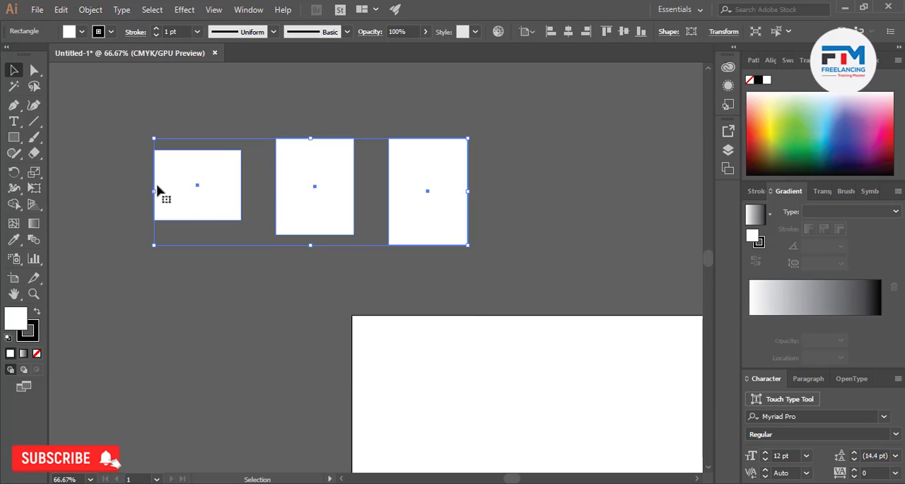
right_click(315, 183)
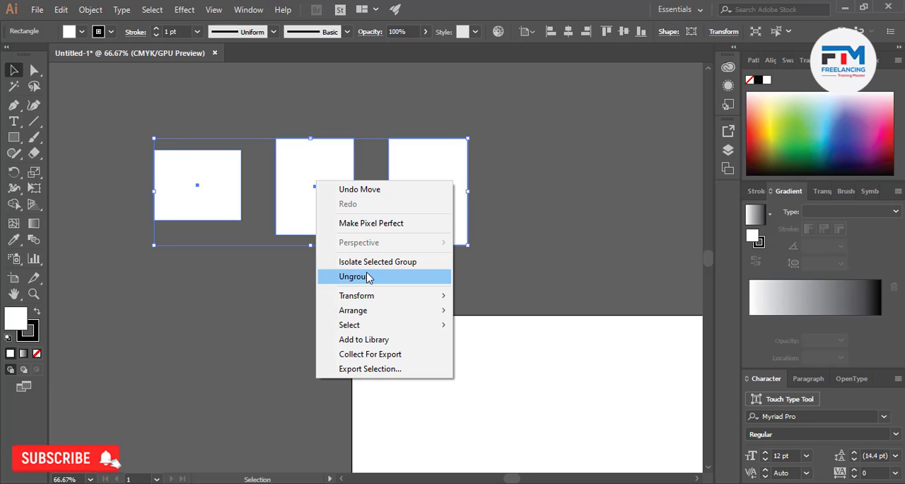
click(116, 13)
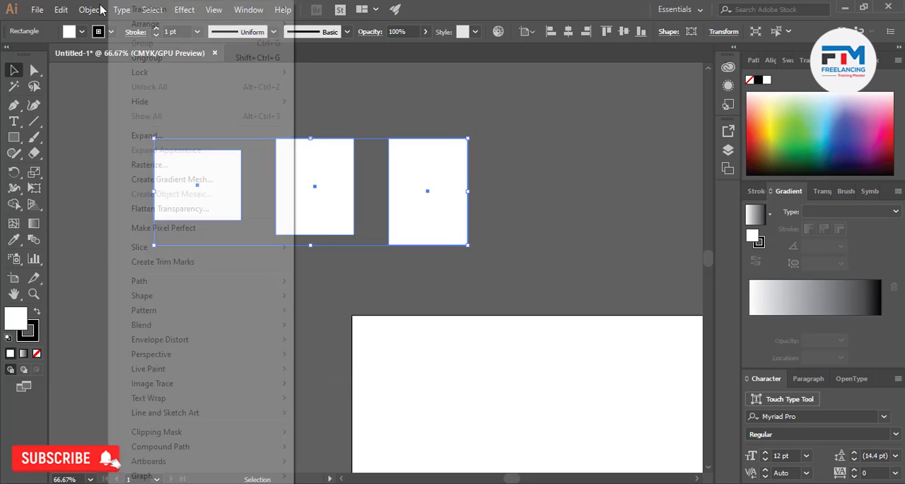
click(146, 58)
click(308, 269)
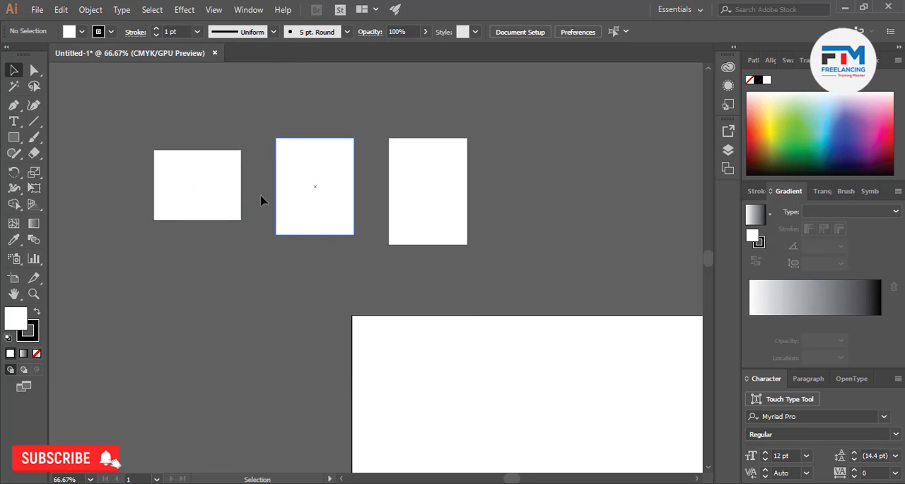
Shift the left and middle rectangles slightly up-left one at a time, and lock the middle rectangle
mouse_move(193, 198)
mouse_down()
mouse_move(180, 222)
mouse_move(187, 196)
mouse_up()
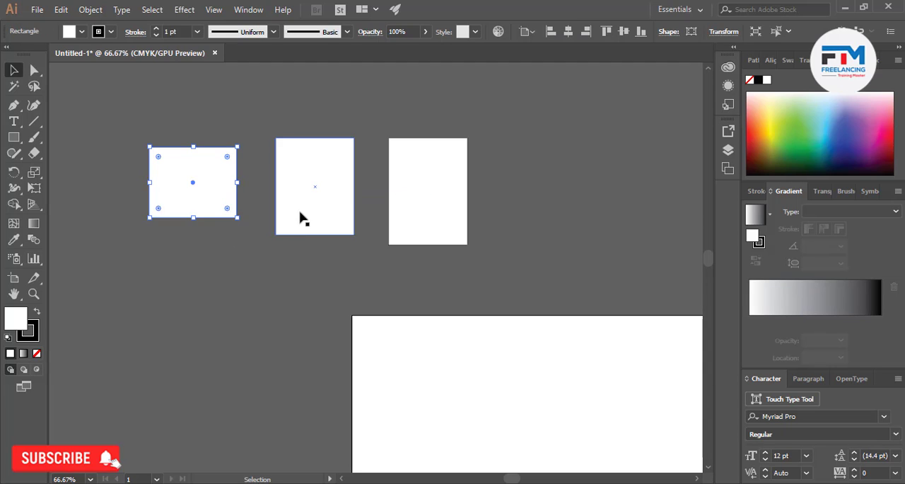
mouse_move(302, 216)
mouse_down()
mouse_move(297, 242)
mouse_move(296, 205)
mouse_up()
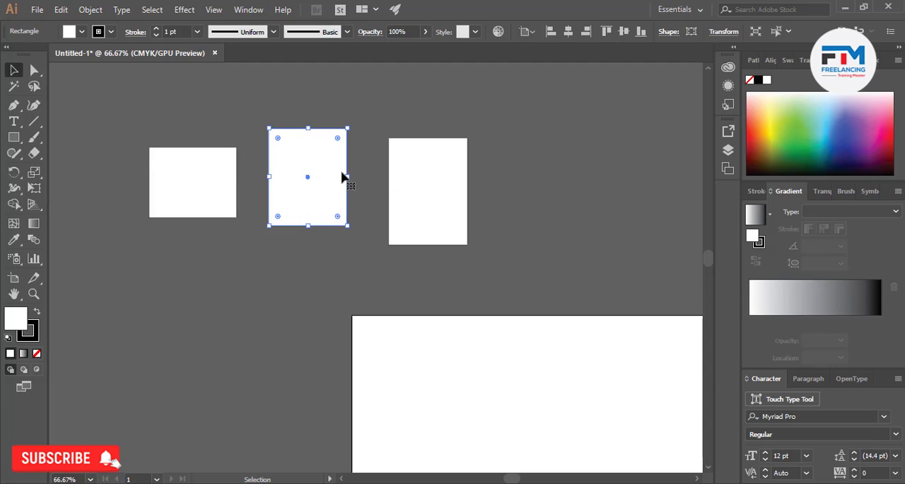
click(99, 10)
mouse_move(222, 74)
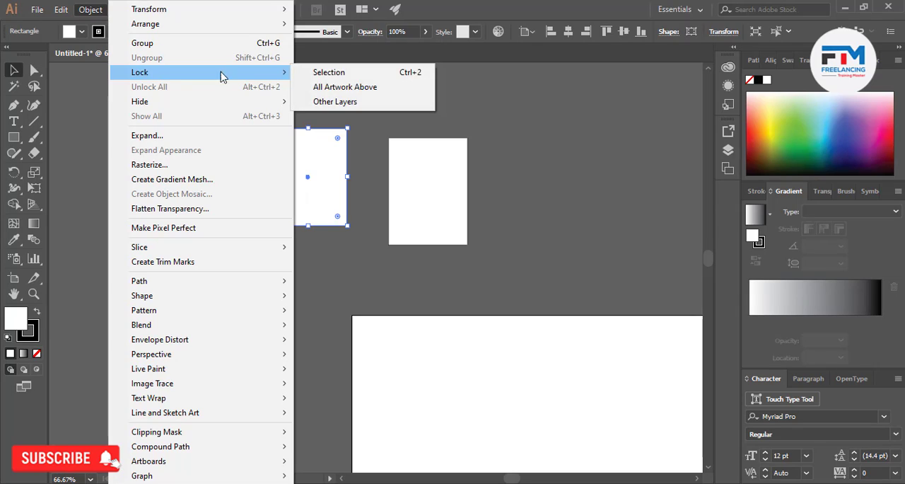
click(336, 73)
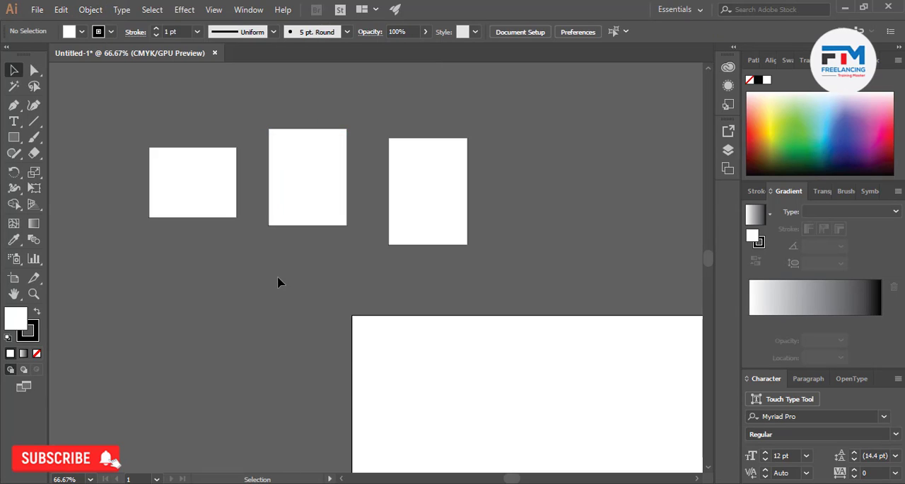
Move the right rectangle up and to the right, away from the other two, and lock it
scroll(278, 282, up, 3)
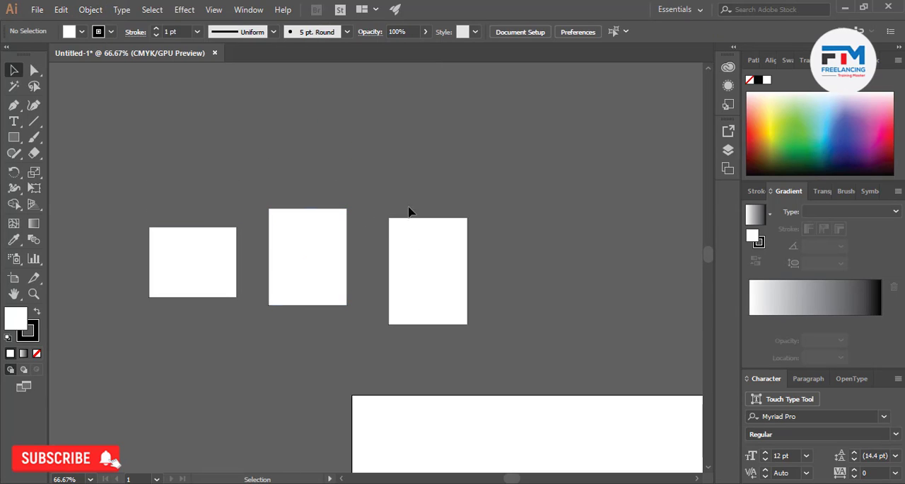
drag(432, 277, 460, 212)
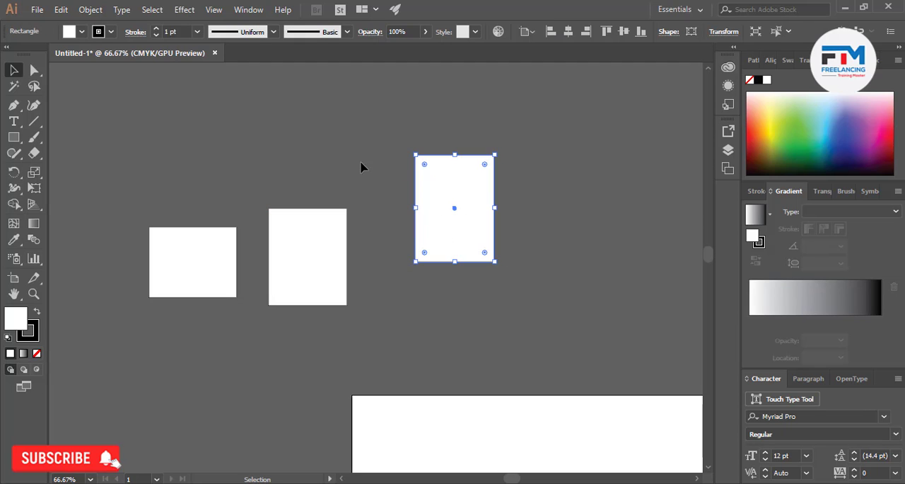
click(91, 9)
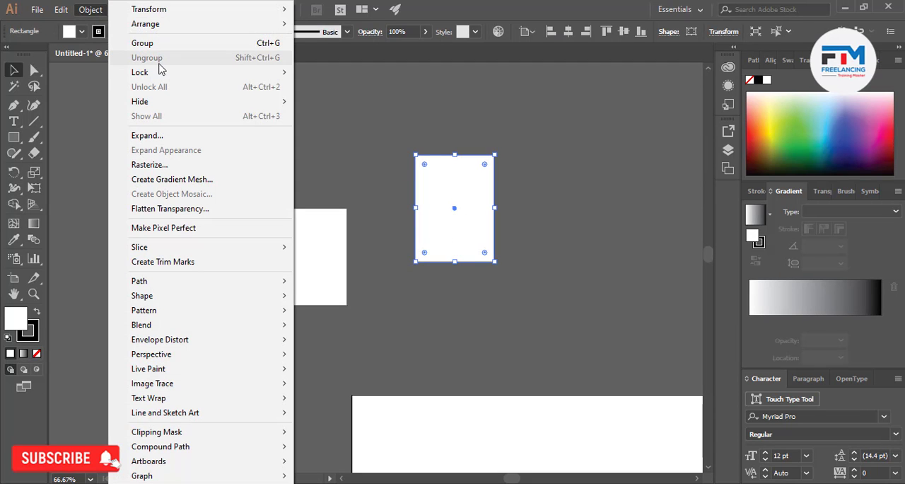
mouse_move(168, 73)
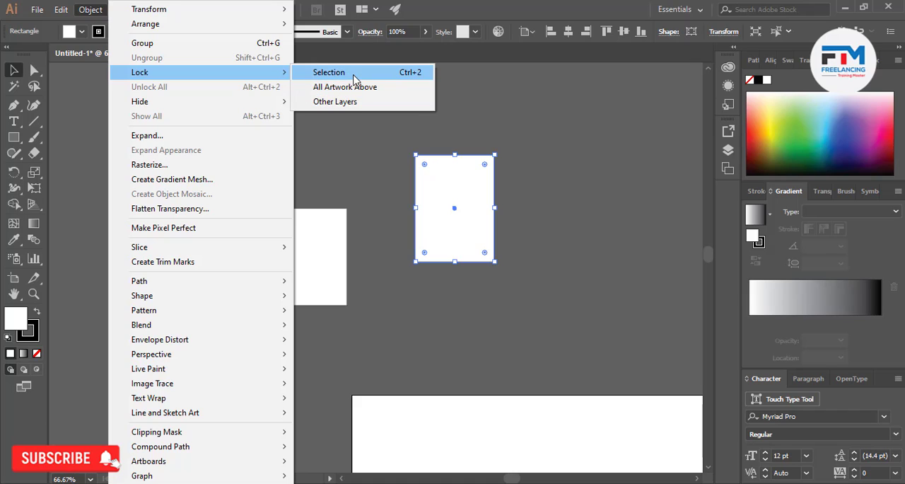
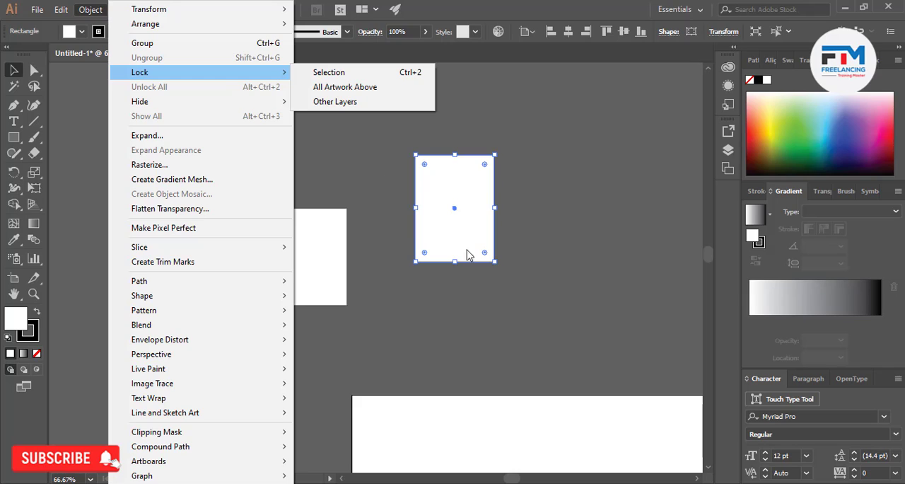
Lock the right rectangle, and lock all artwork above the middle rectangle
click(329, 72)
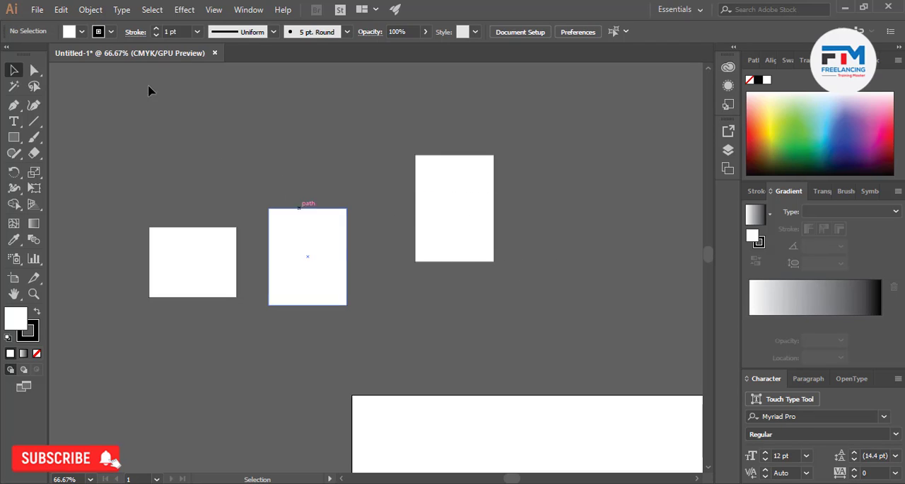
click(282, 270)
click(91, 9)
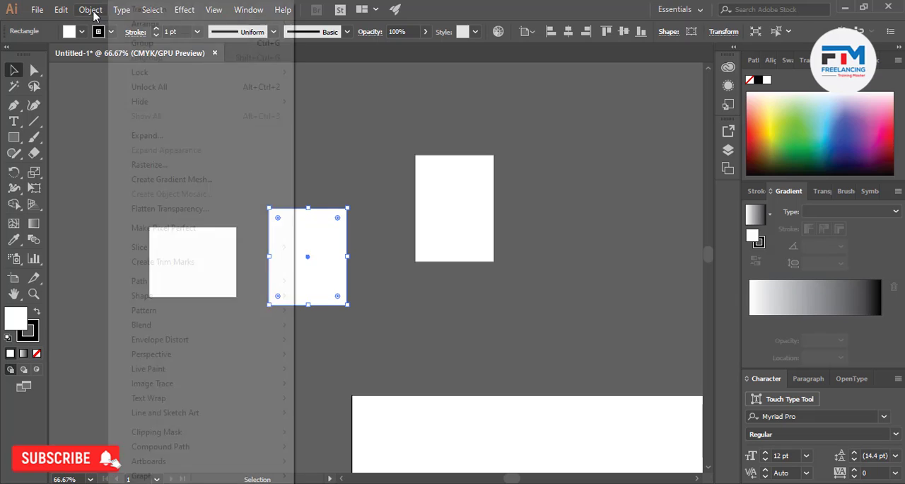
mouse_move(210, 75)
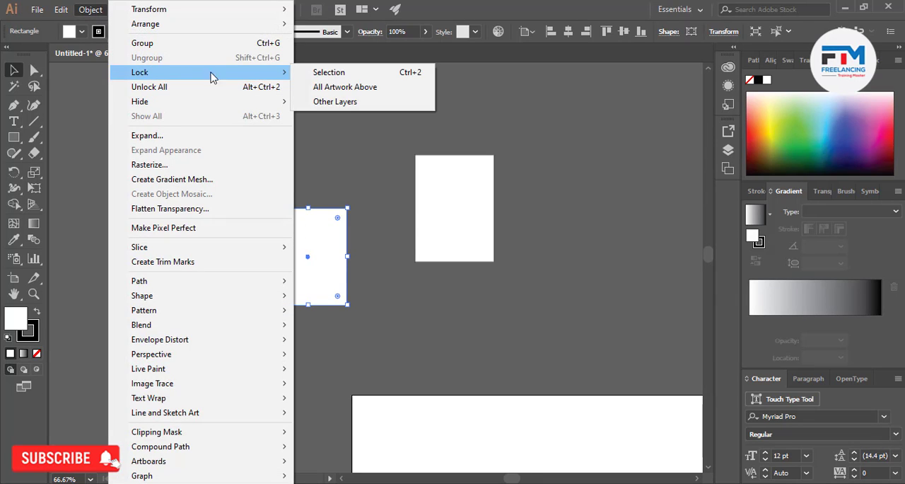
click(342, 90)
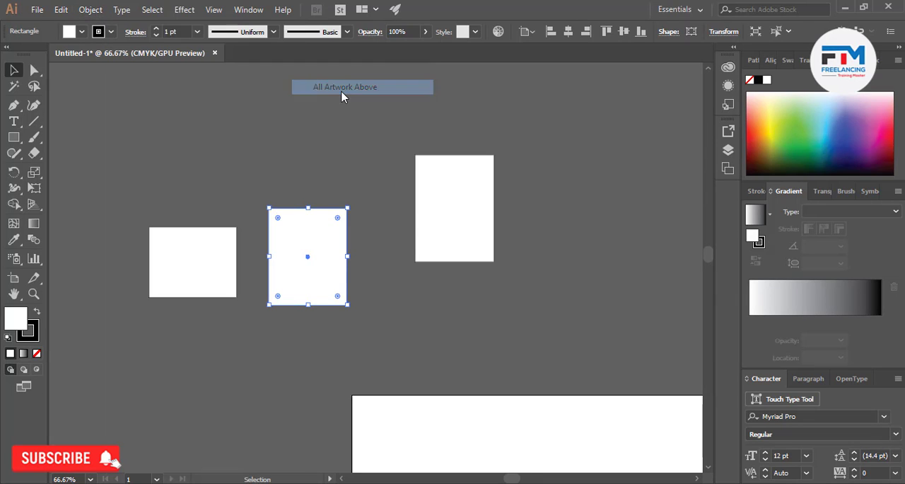
Move the left rectangle down and to the right, and reposition the middle rectangle higher and nearer the right one
click(309, 191)
drag(293, 239, 299, 273)
drag(182, 253, 214, 316)
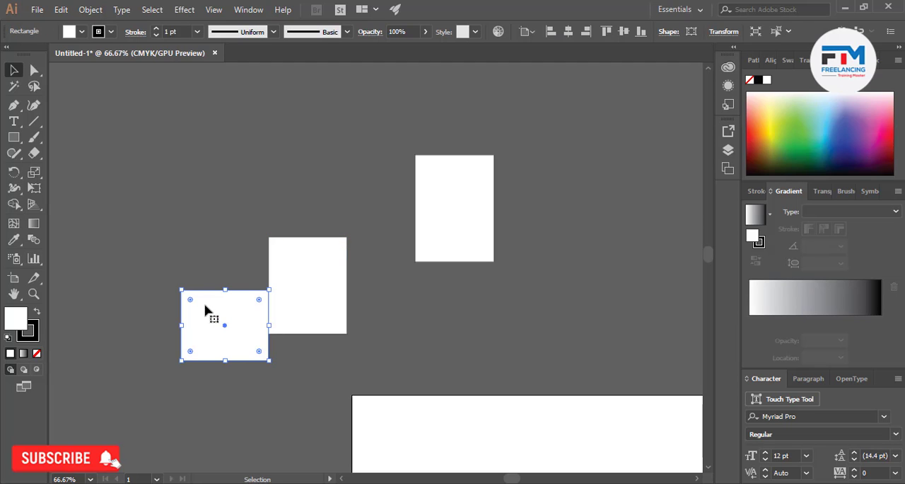
drag(331, 249, 358, 181)
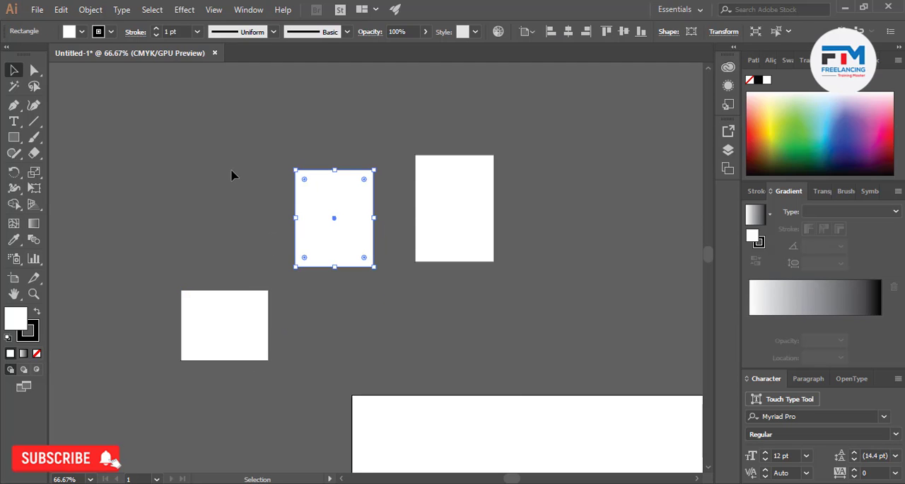
Apply Lock Other Layers with the middle rectangle selected, and test which rectangles can still be selected
click(90, 9)
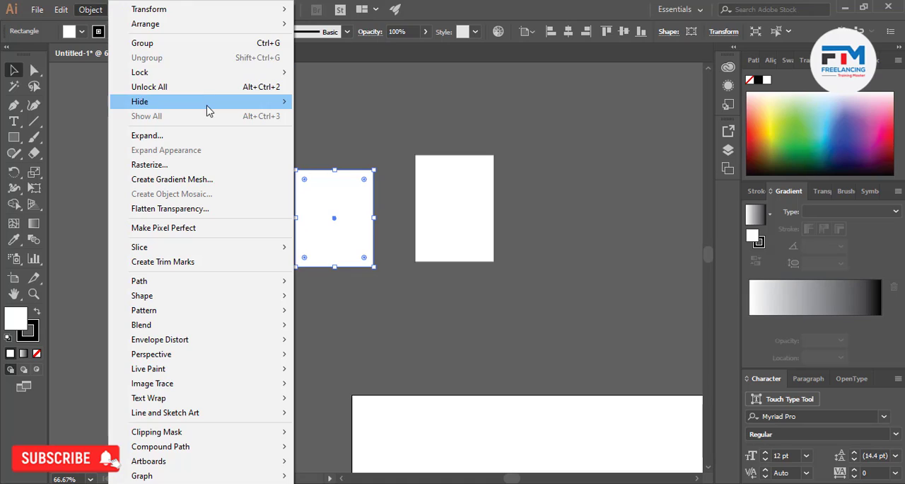
mouse_move(185, 73)
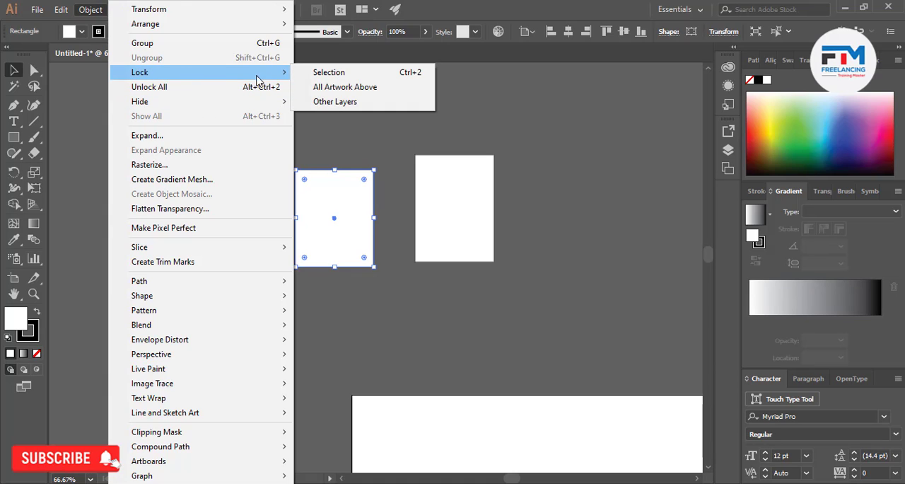
click(339, 104)
click(256, 322)
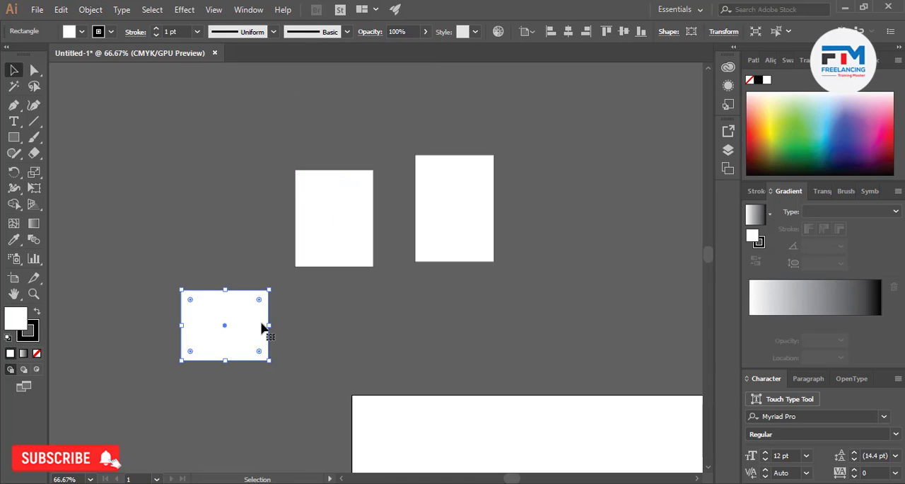
drag(336, 272, 338, 274)
drag(406, 244, 457, 264)
drag(197, 209, 340, 303)
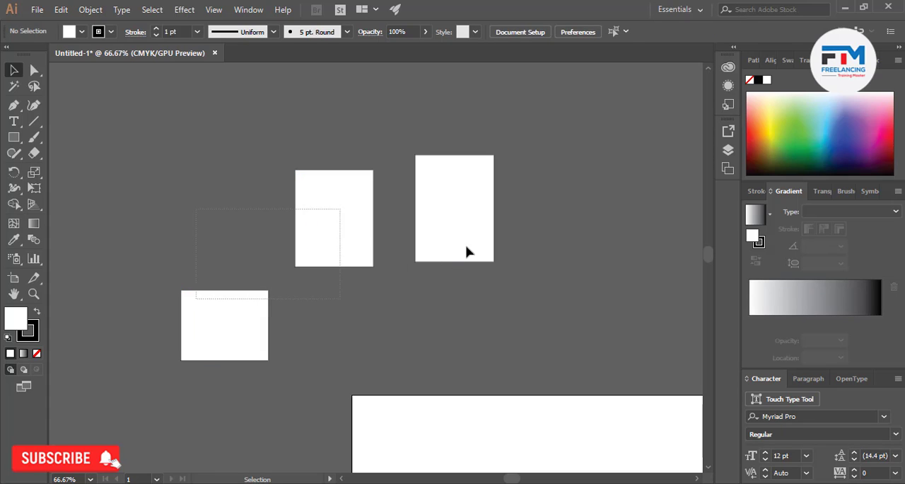
click(380, 236)
Unlock all objects, and move the right rectangle slightly up and to the right
click(87, 8)
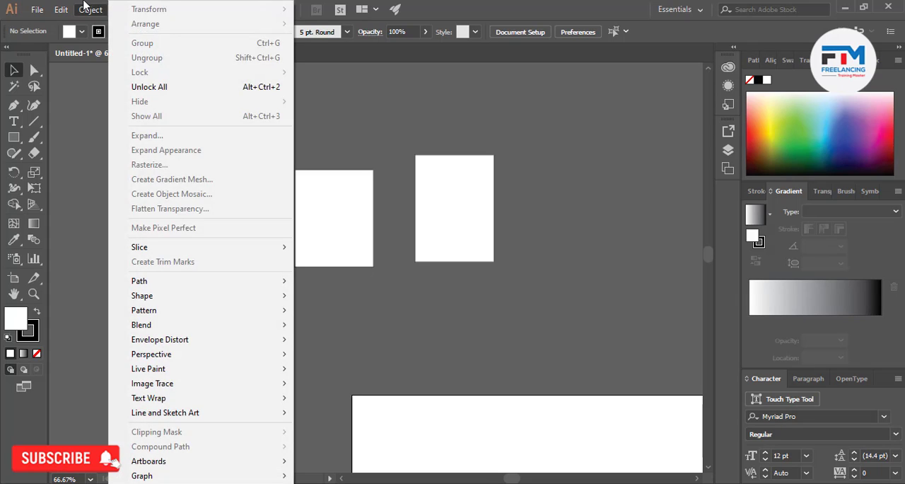
click(417, 113)
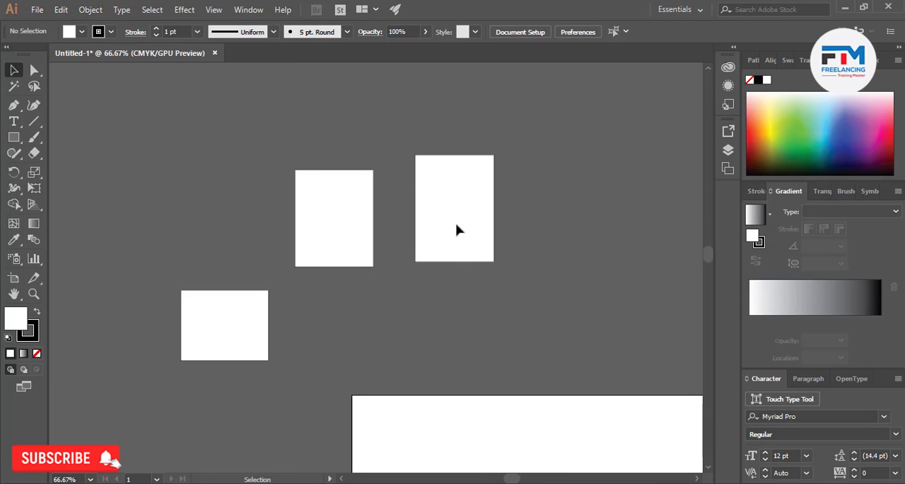
click(91, 10)
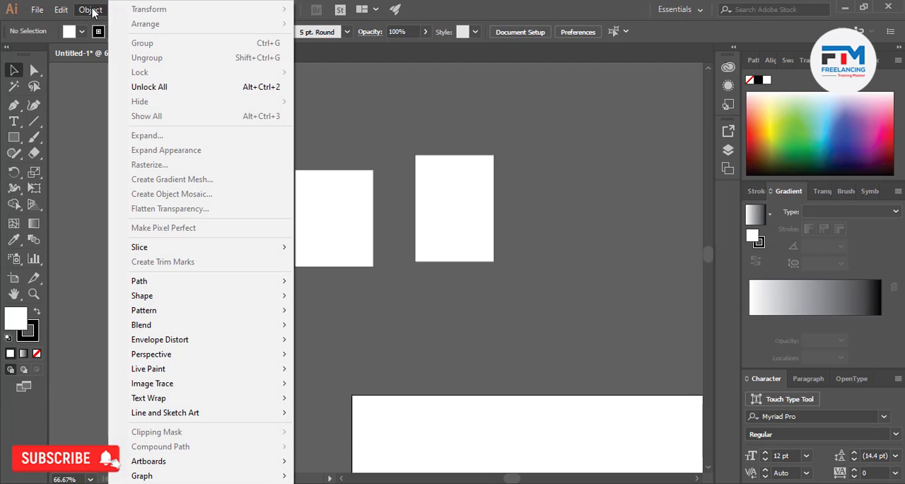
click(209, 89)
click(215, 168)
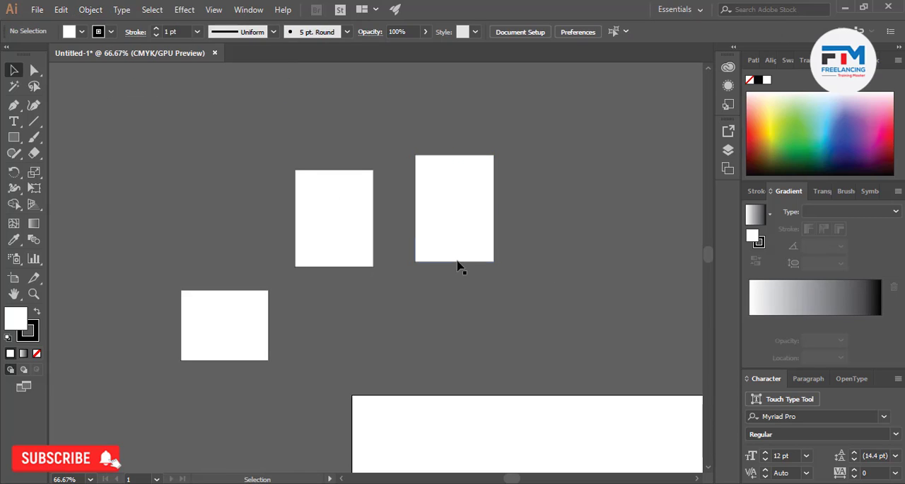
drag(457, 261, 482, 244)
click(434, 264)
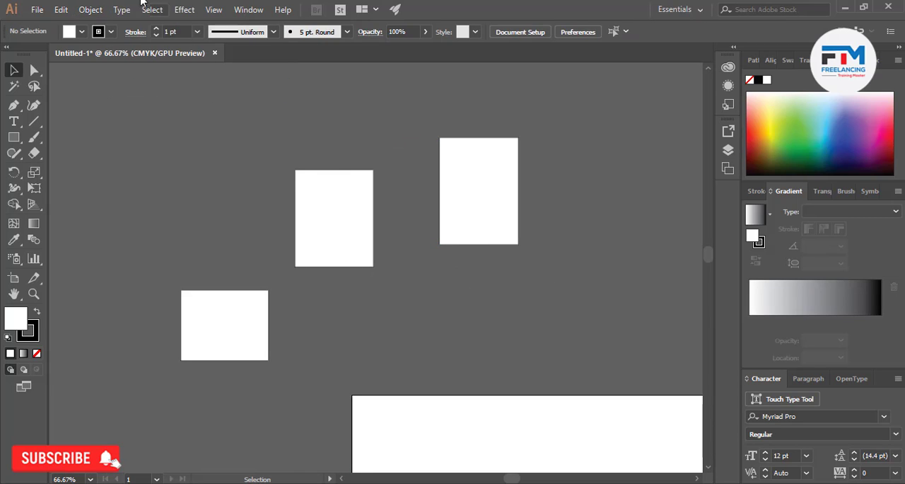
Hide the selected right rectangle
click(90, 9)
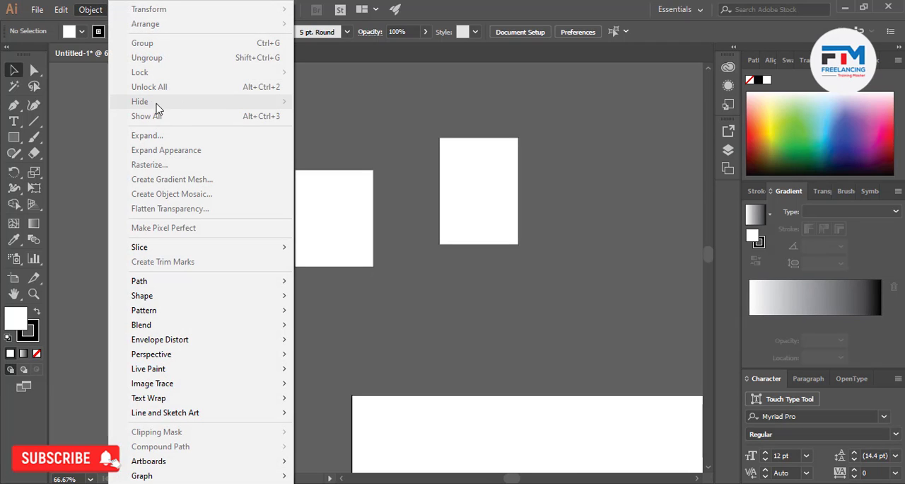
click(433, 182)
click(464, 208)
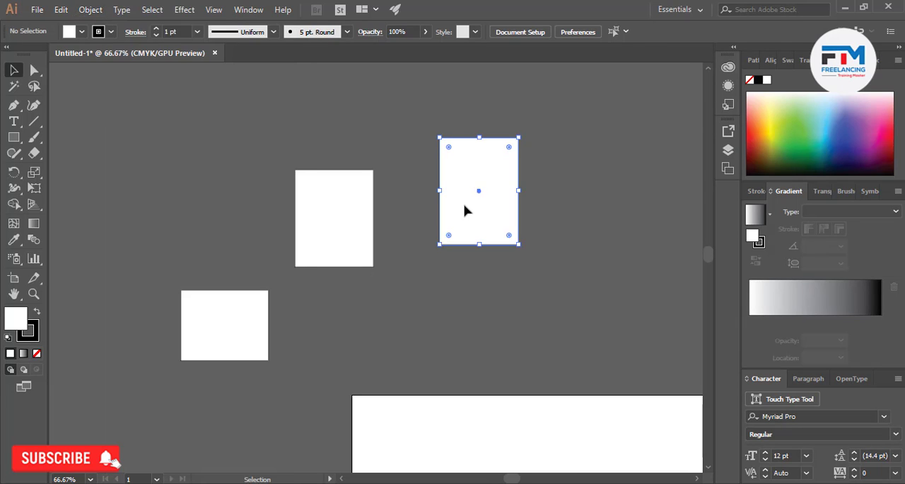
click(83, 13)
mouse_move(176, 103)
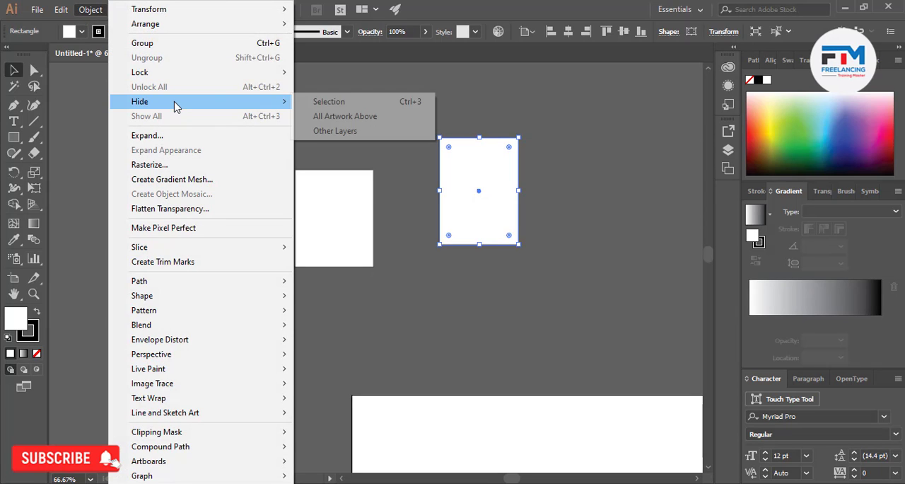
click(311, 103)
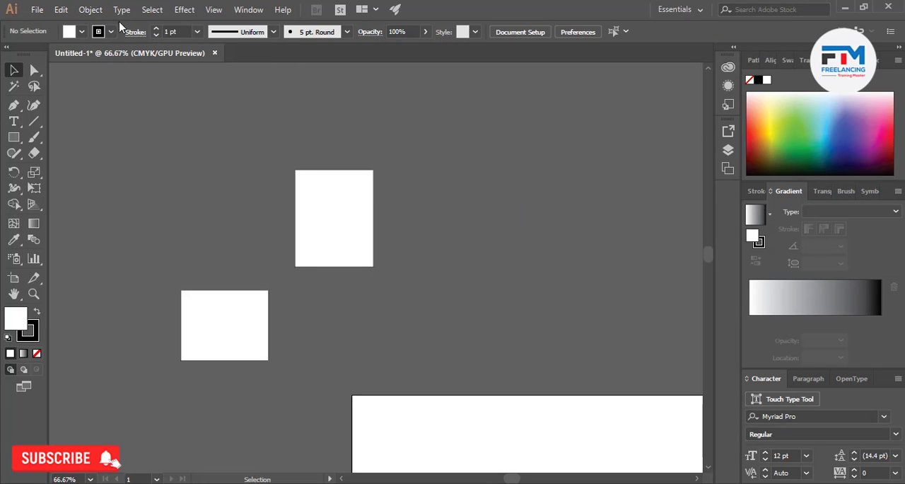
Show all hidden artwork and deselect the restored rectangle
click(91, 10)
click(227, 115)
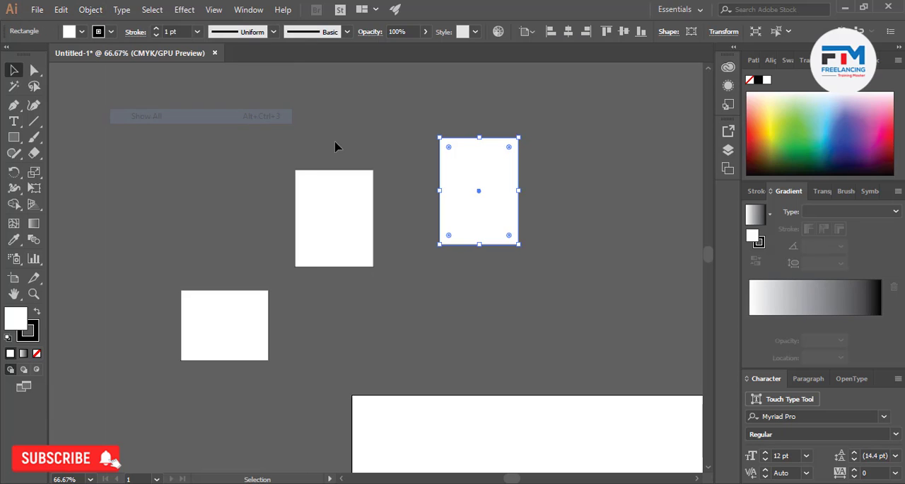
click(395, 147)
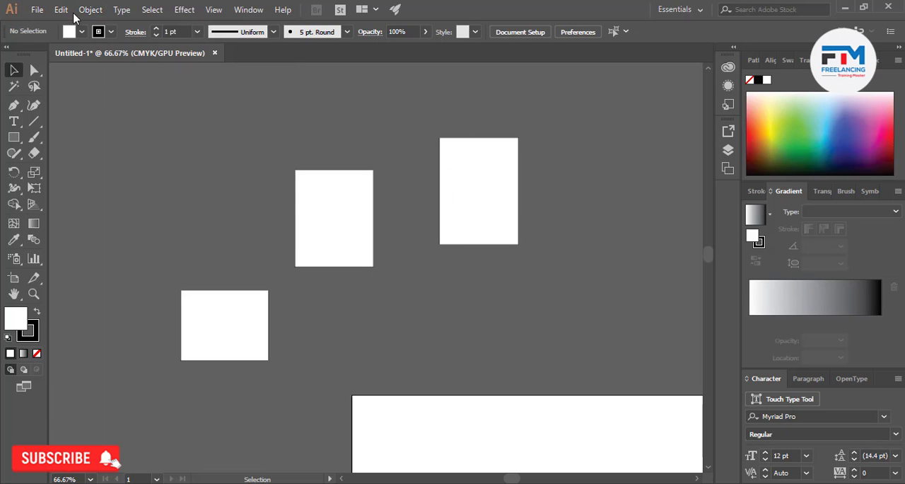
click(90, 10)
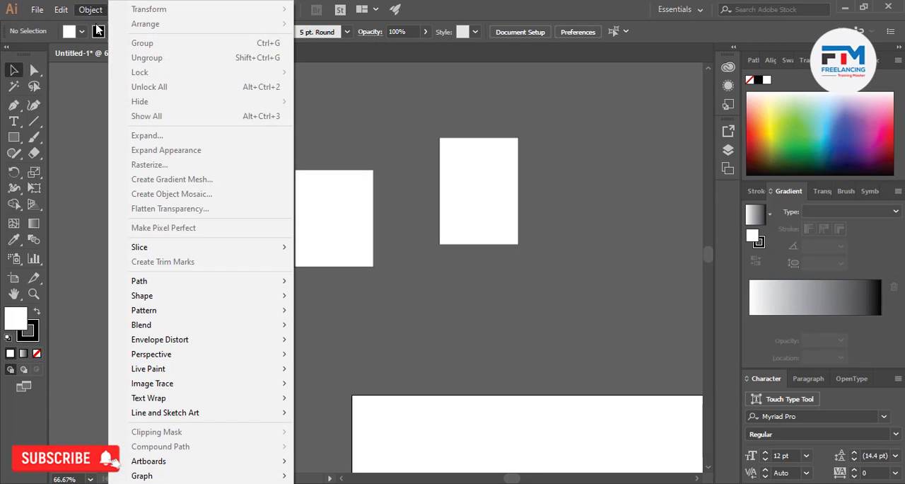
click(387, 141)
click(474, 196)
click(90, 9)
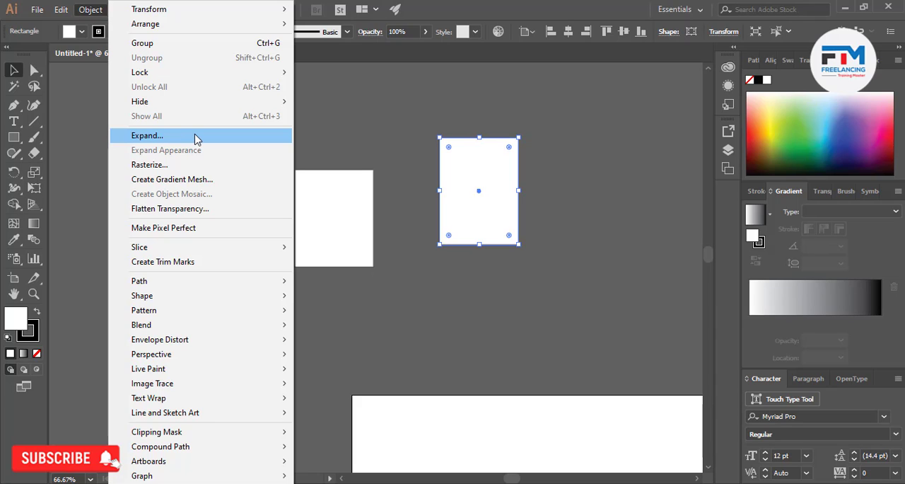
click(405, 308)
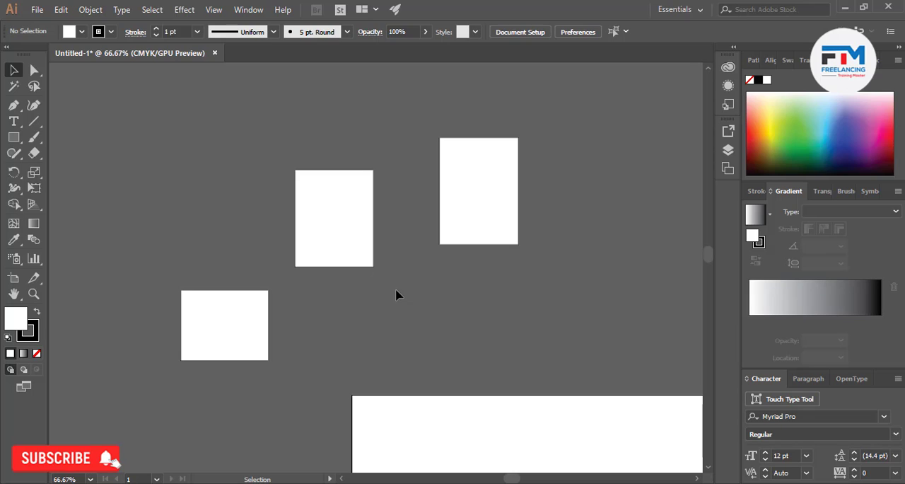
scroll(315, 263, up, 4)
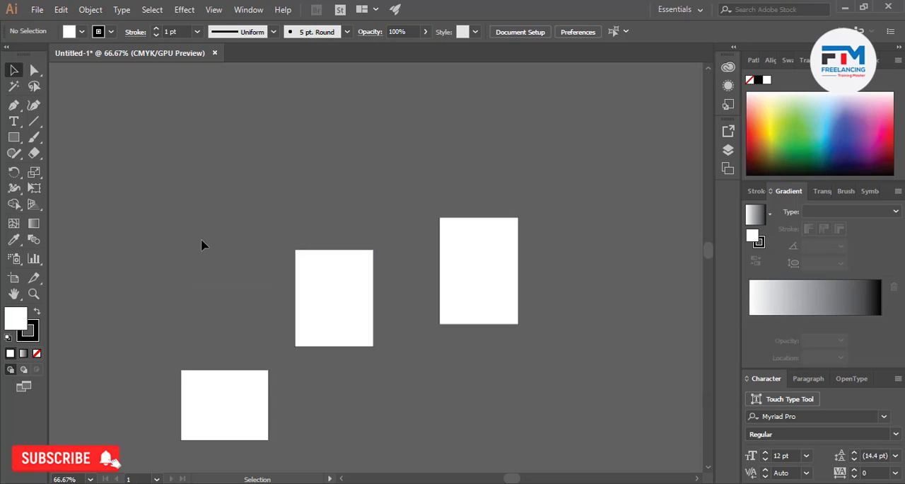
Set the right rectangle's stroke weight to 28 pt and move it up-left above the middle rectangle
click(461, 288)
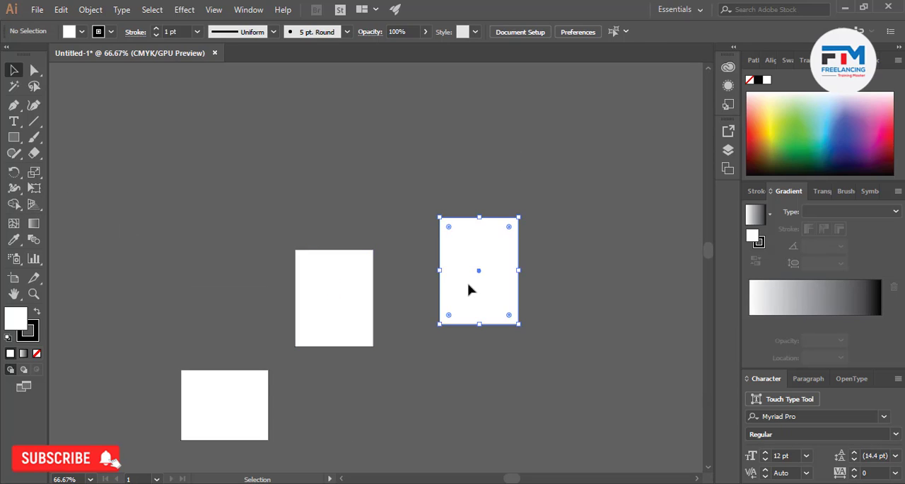
click(38, 325)
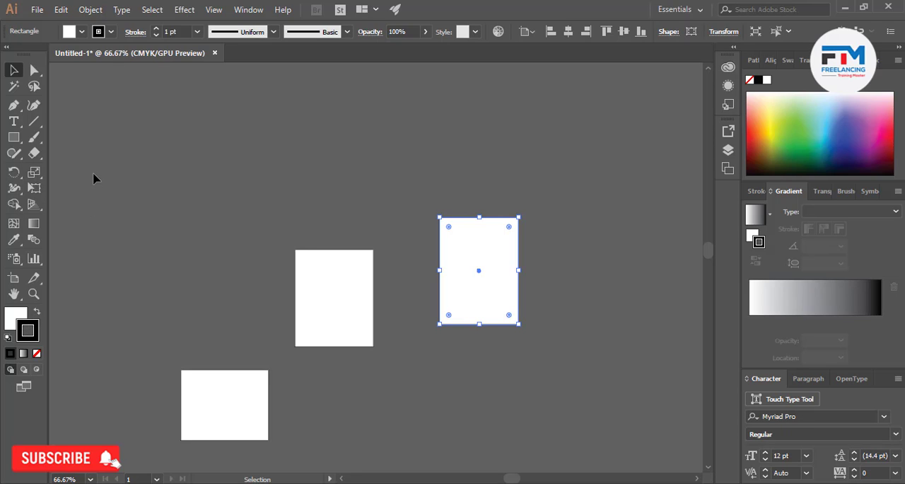
click(157, 28)
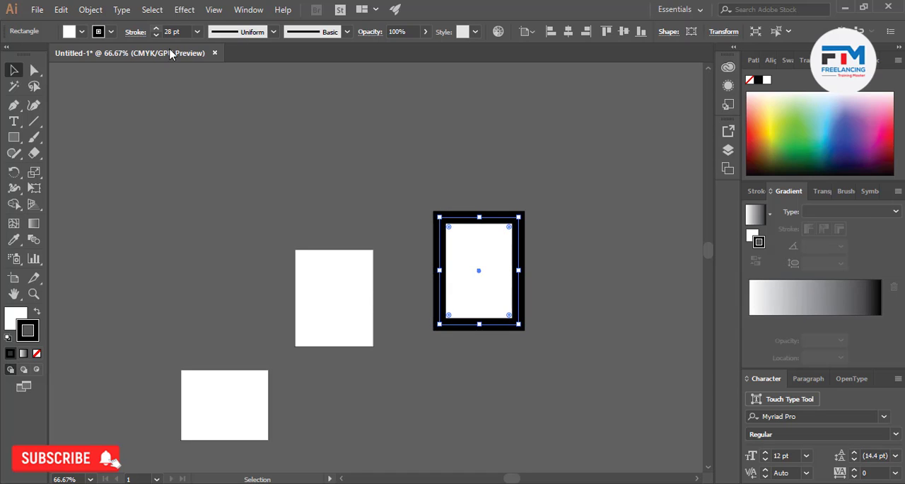
click(441, 205)
drag(448, 260, 354, 152)
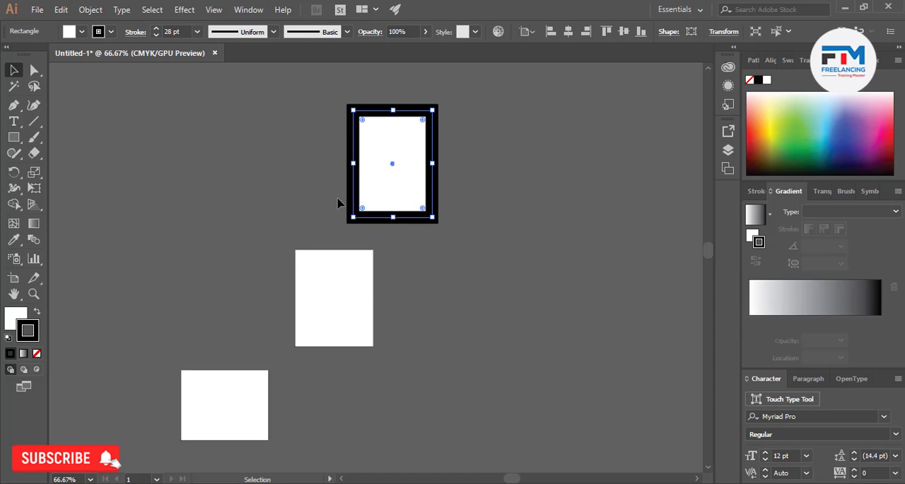
Give the thick-bordered rectangle a green fill and a blue stroke
scroll(339, 202, up, 5)
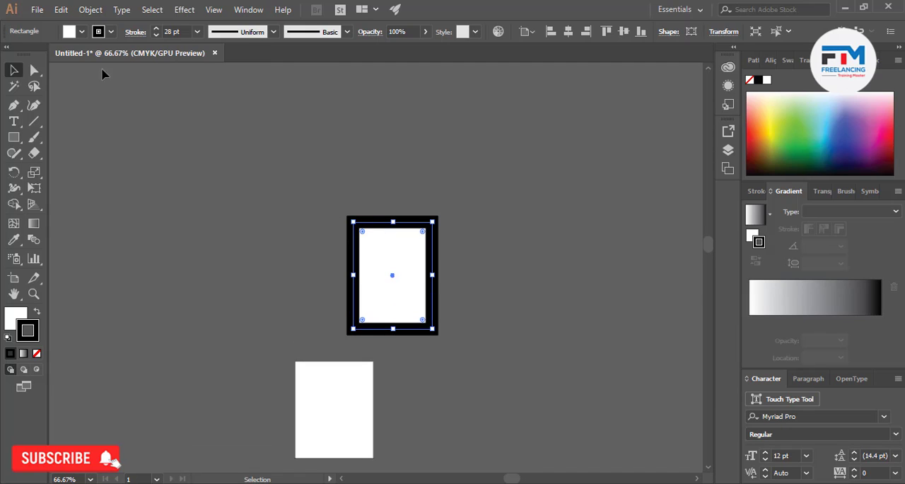
click(81, 31)
click(37, 63)
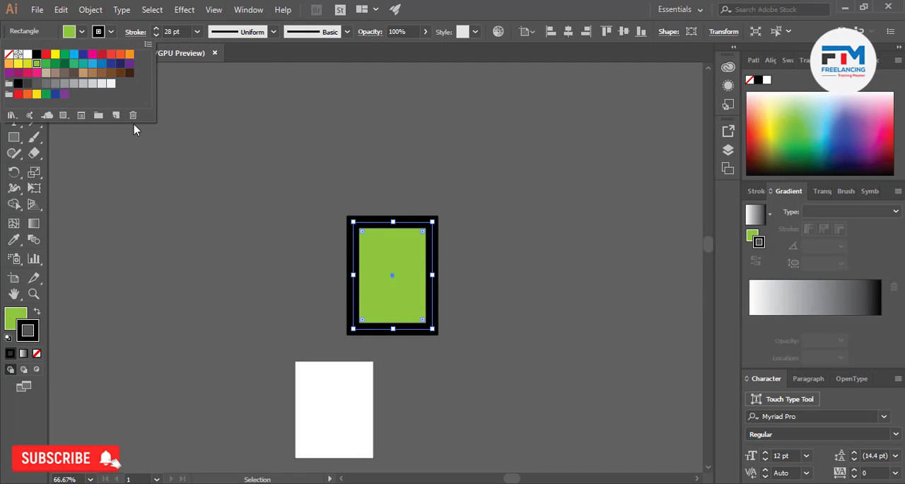
click(469, 267)
click(412, 286)
click(840, 123)
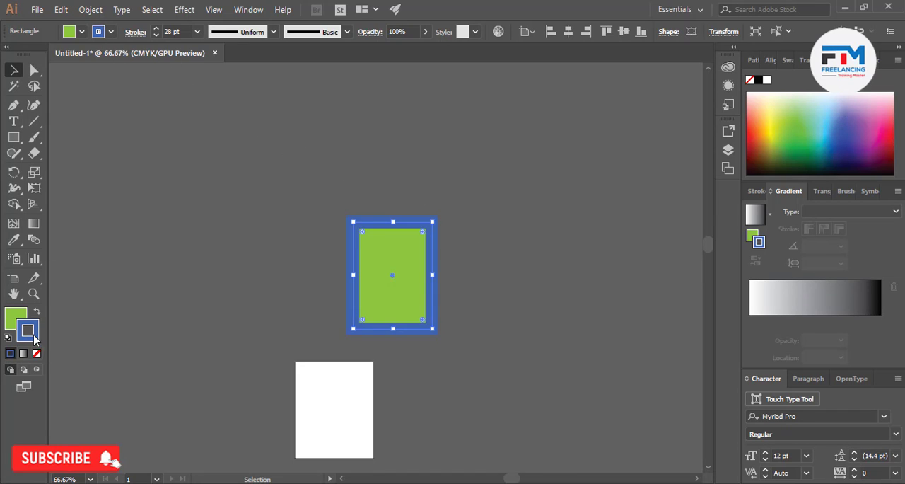
click(12, 321)
Expand the green rectangle's fill and stroke, and move the resulting group slightly up-left
click(90, 10)
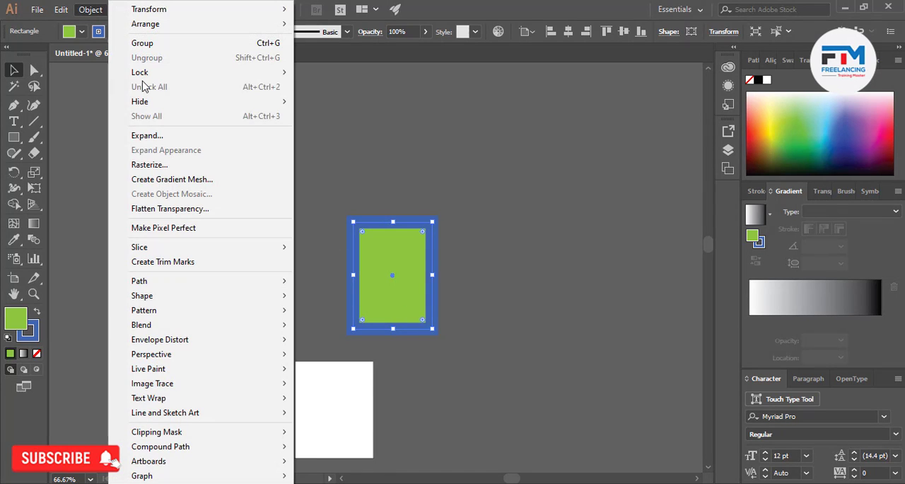
click(157, 138)
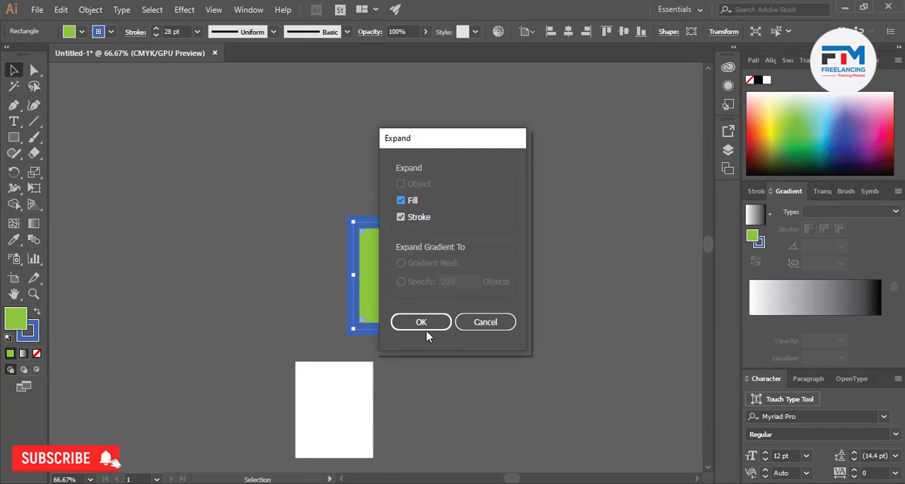
click(421, 321)
click(333, 273)
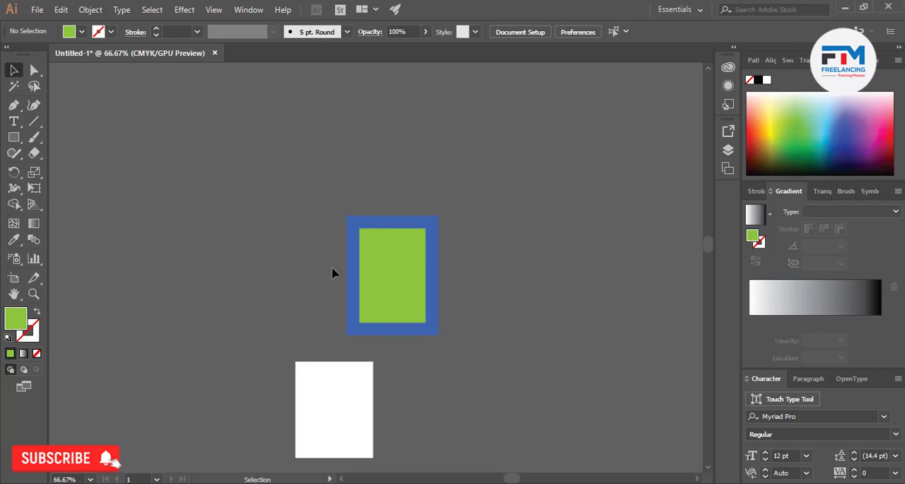
click(408, 276)
drag(407, 277, 359, 215)
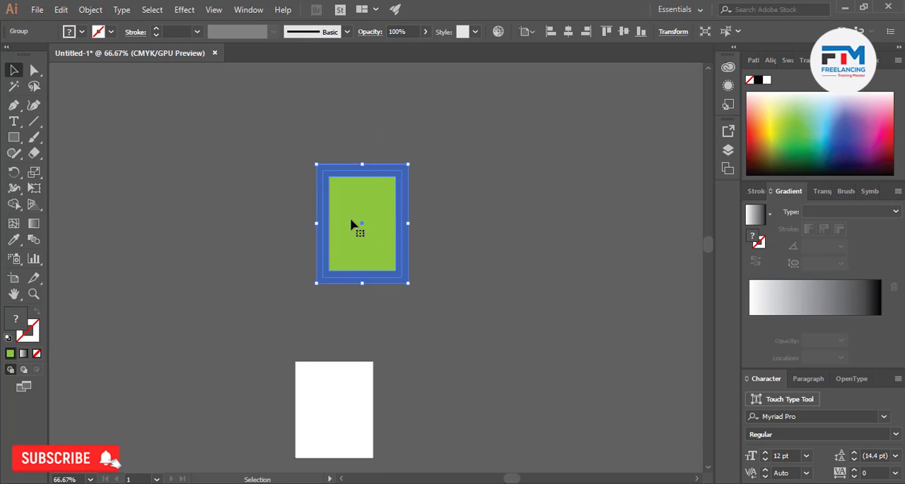
Ungroup the expanded green and blue rectangle artwork and clear the selection
right_click(355, 228)
click(387, 316)
click(480, 277)
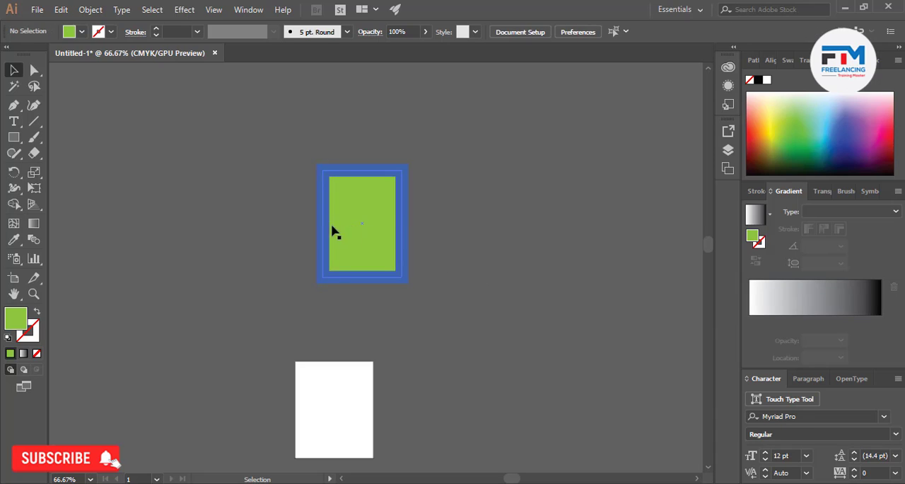
click(323, 232)
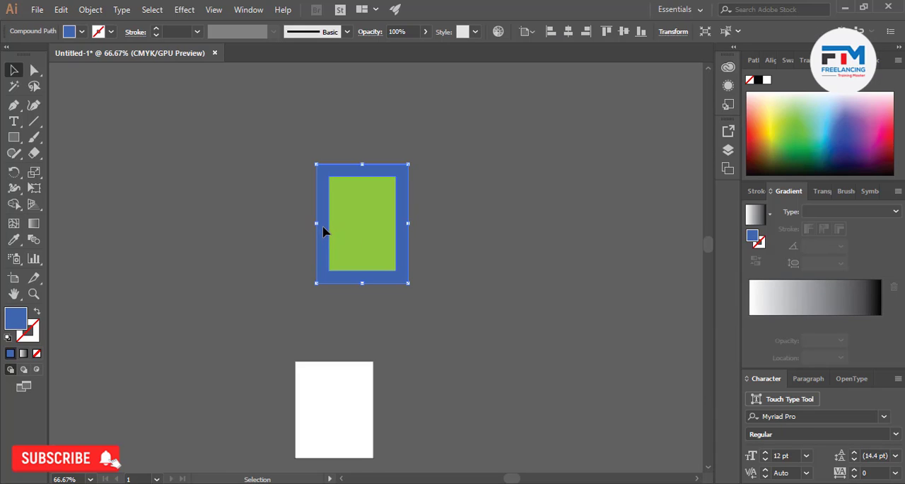
click(81, 31)
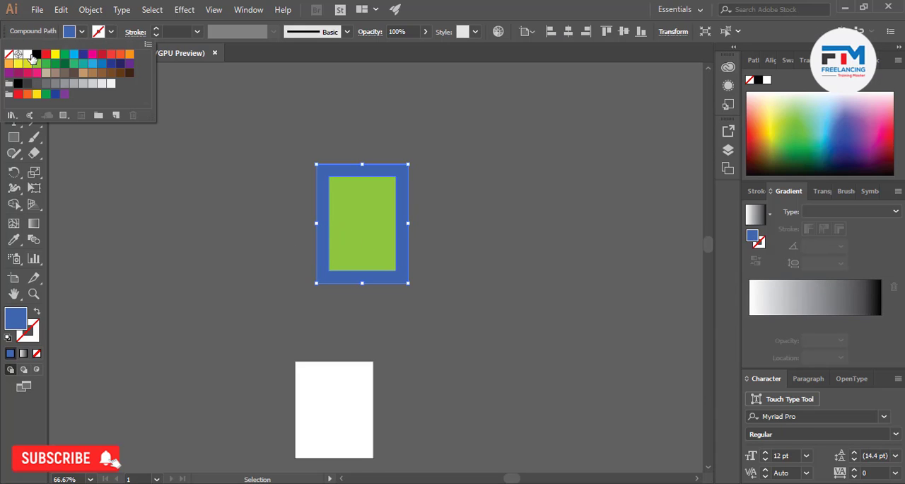
click(227, 180)
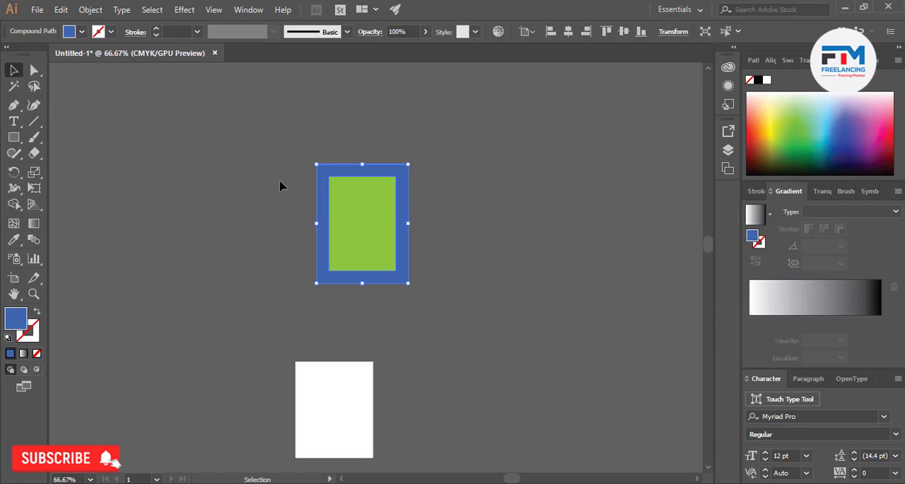
click(264, 245)
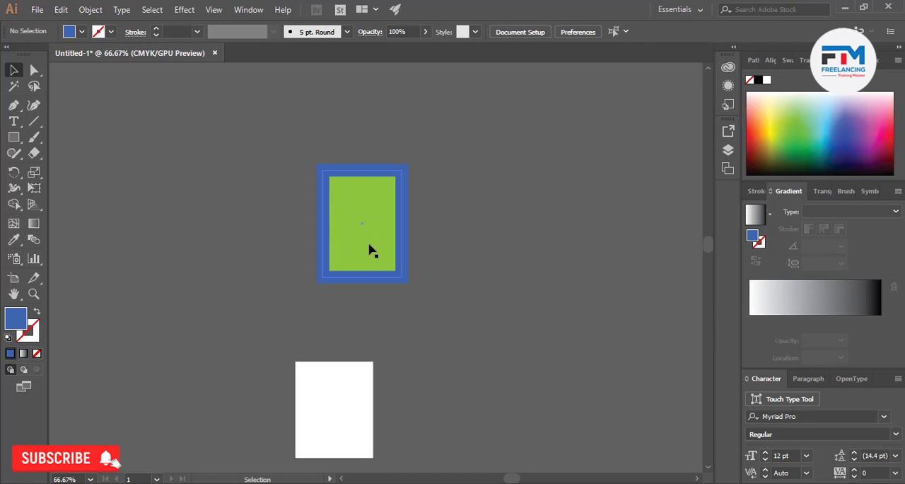
Recolor the inner rectangle a brighter green and move it out of the blue frame to the right
click(368, 247)
click(795, 138)
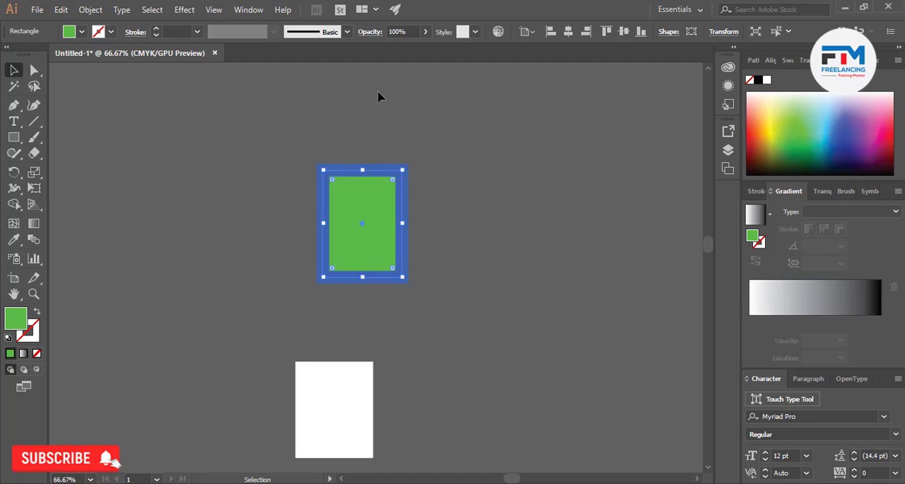
drag(357, 224, 509, 233)
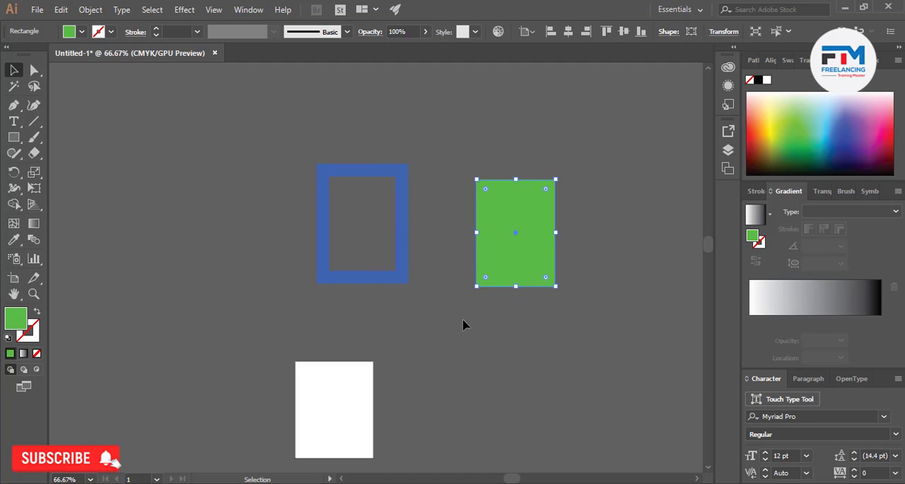
click(464, 323)
Move the blue frame slightly down-right and place the green rectangle close beside its right edge
drag(400, 232, 424, 257)
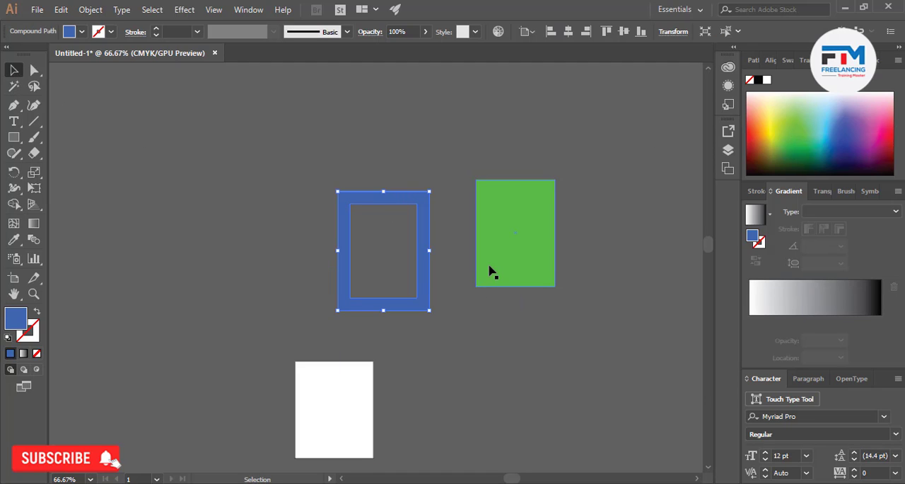
drag(490, 270, 449, 275)
click(469, 356)
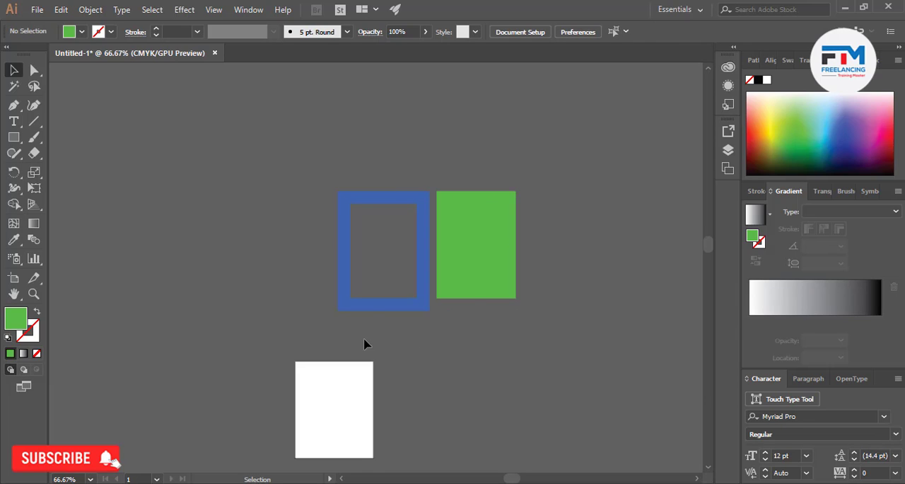
Try vertically centering the blue frame and green rectangle together, and undo the alignment
drag(525, 263, 543, 247)
click(468, 350)
drag(516, 318, 517, 318)
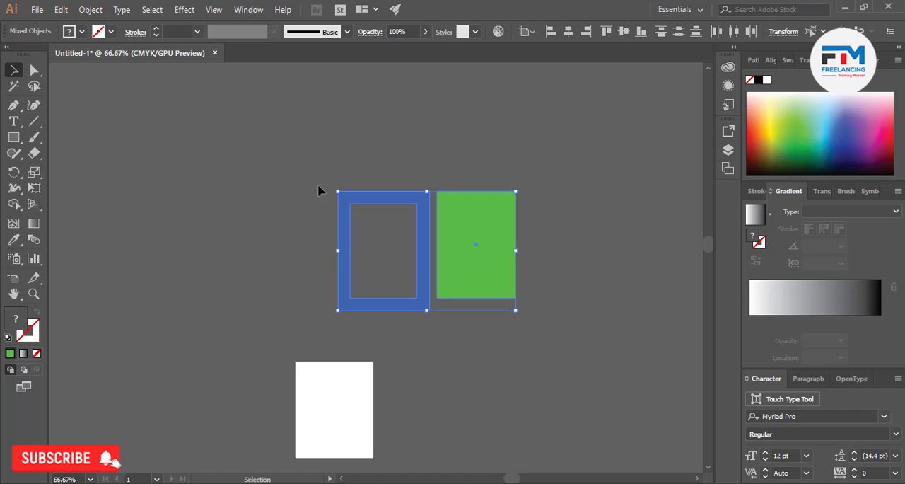
click(624, 36)
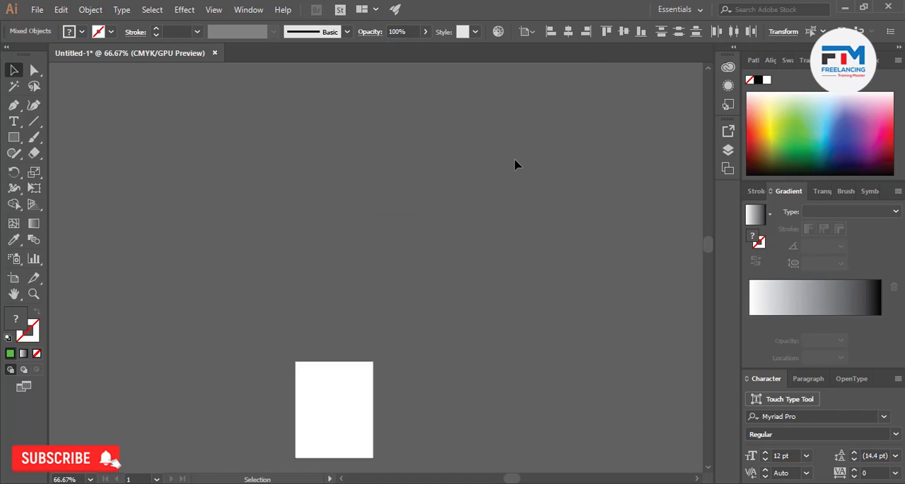
key(ctrl+z)
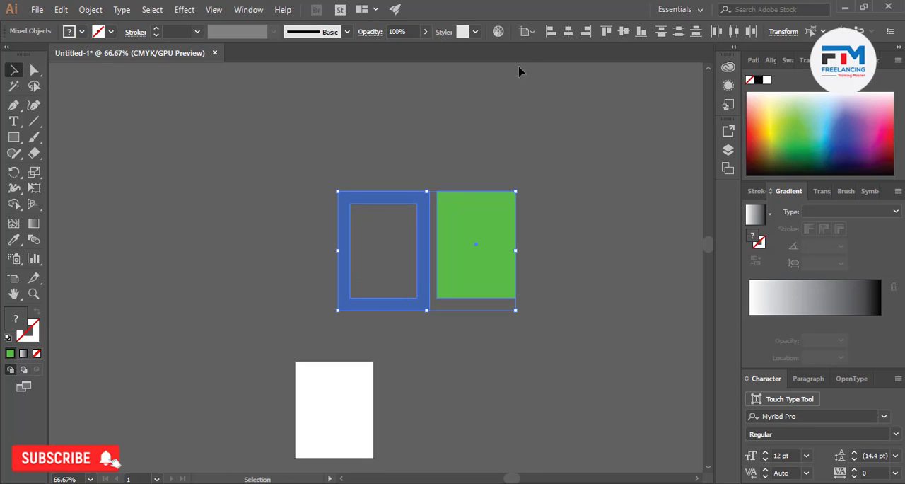
Set alignment relative to the selection and vertically center the blue frame and green rectangle with each other
click(527, 32)
click(555, 45)
click(624, 32)
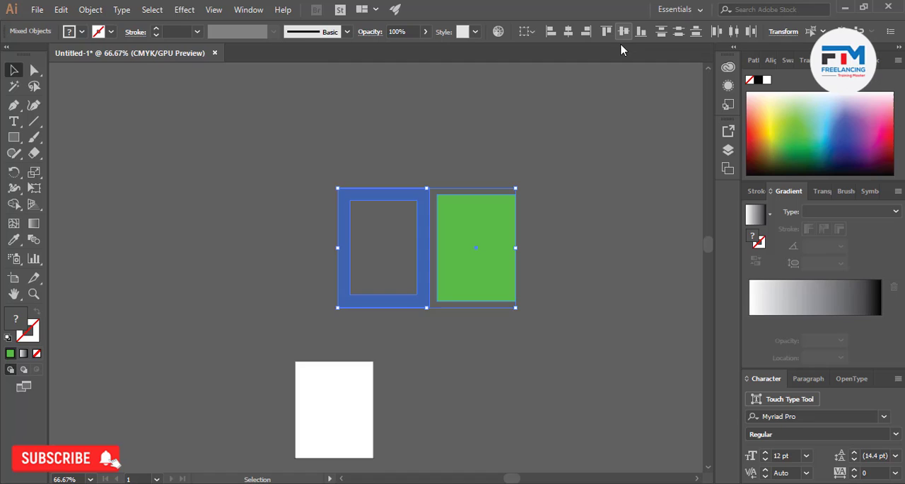
click(582, 145)
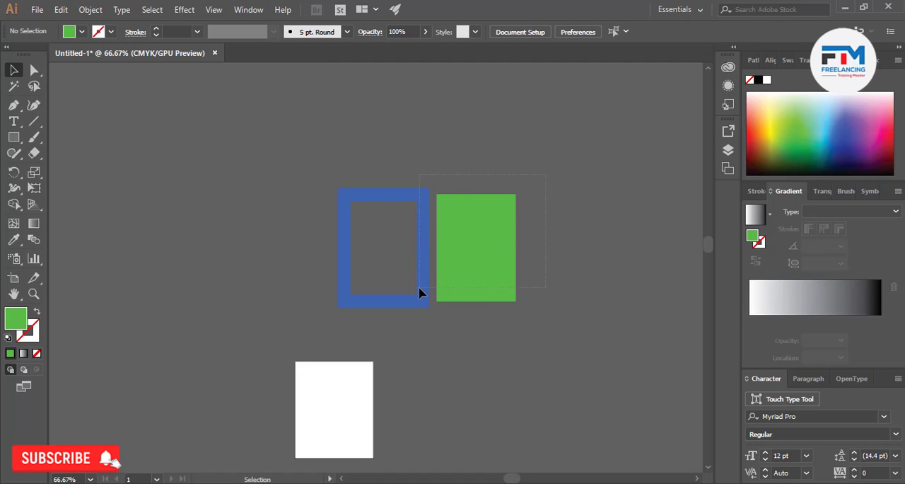
drag(409, 292, 405, 289)
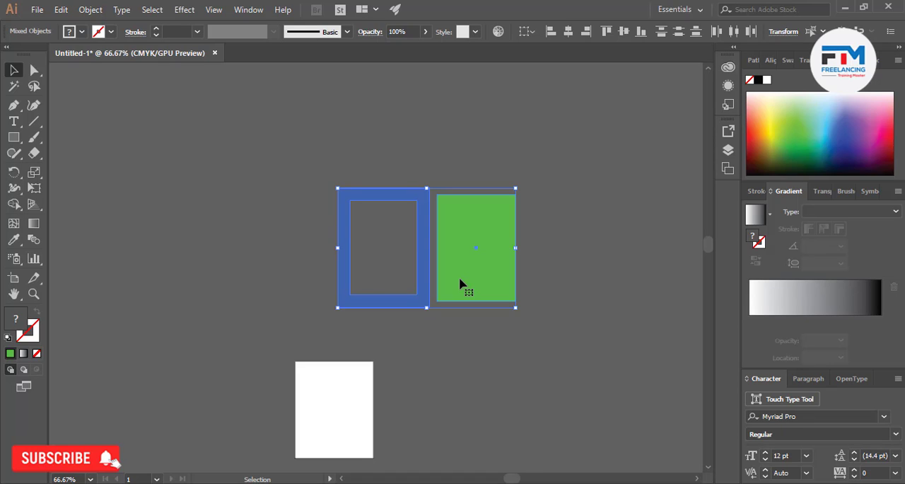
click(501, 374)
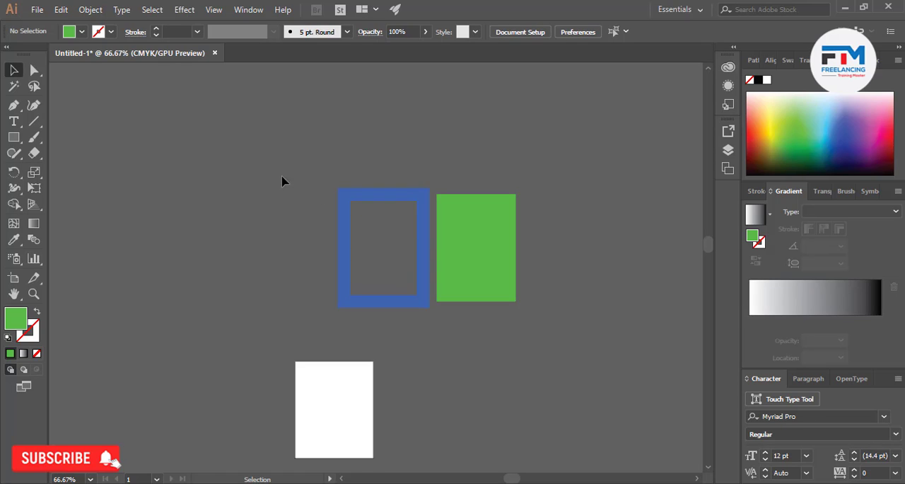
key(ctrl+a)
click(367, 331)
drag(531, 260, 516, 307)
click(459, 363)
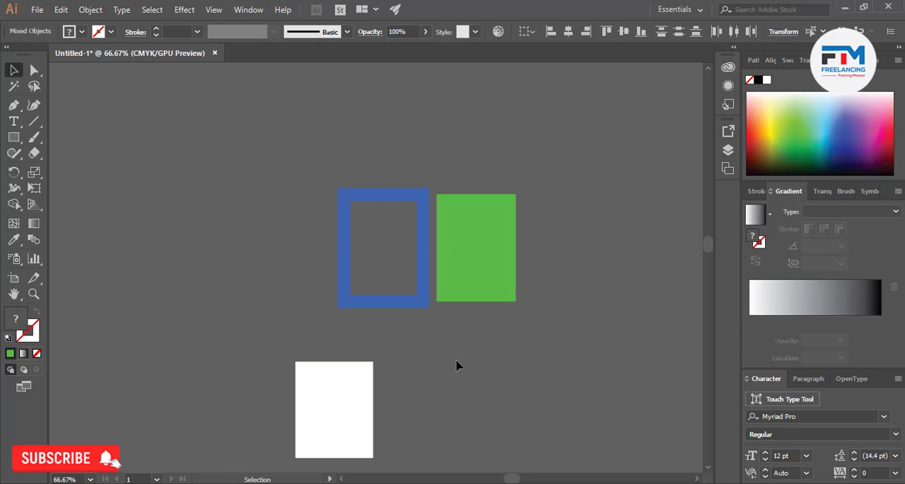
drag(530, 278, 562, 256)
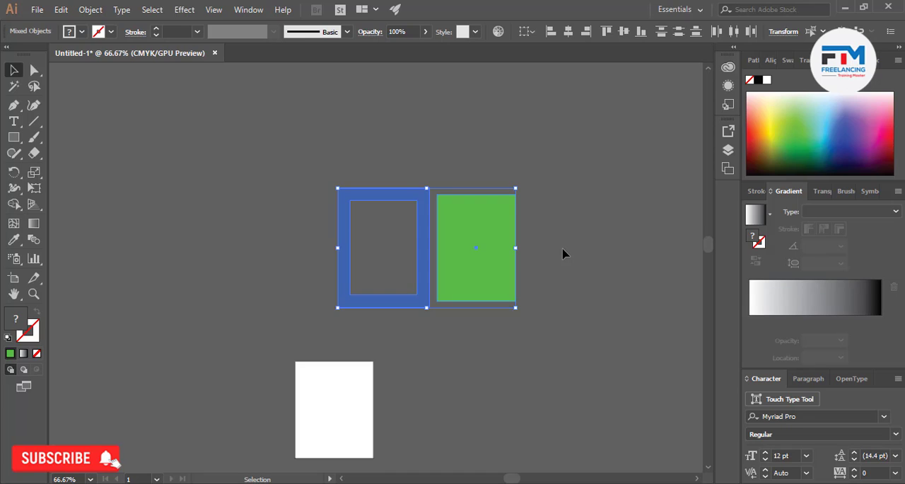
click(562, 253)
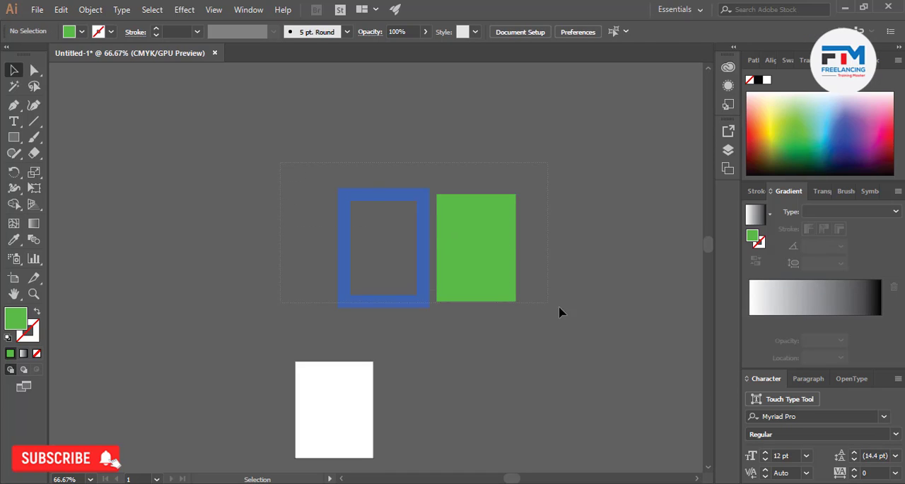
drag(558, 311, 559, 311)
click(358, 370)
click(246, 217)
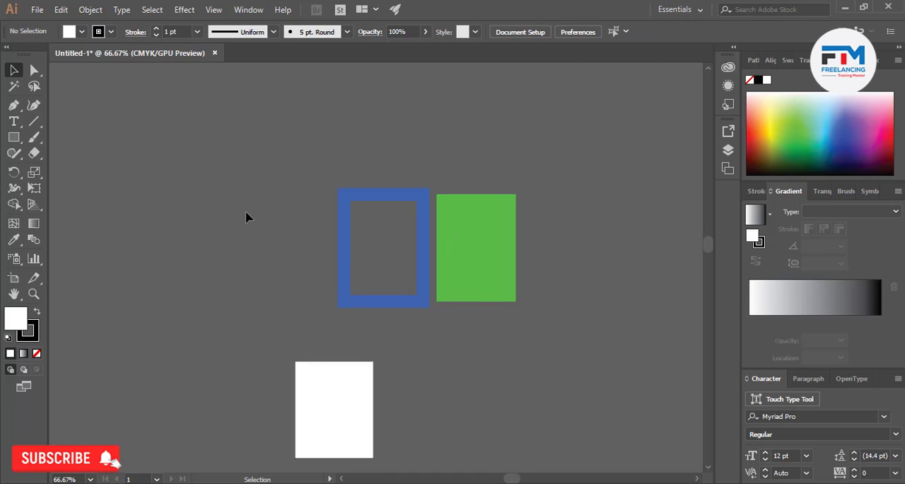
drag(474, 250, 532, 264)
click(474, 333)
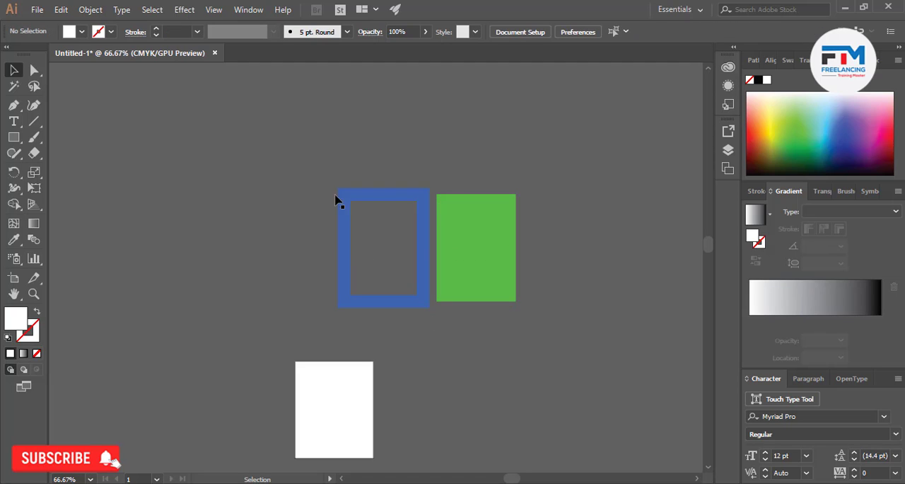
drag(299, 150, 567, 285)
click(326, 338)
key(ctrl+a)
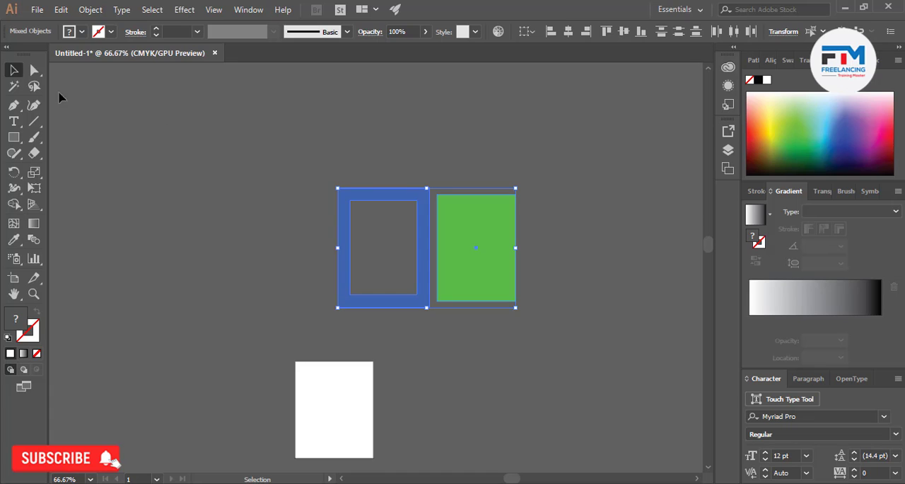
click(291, 131)
key(ctrl+a)
click(214, 207)
click(91, 9)
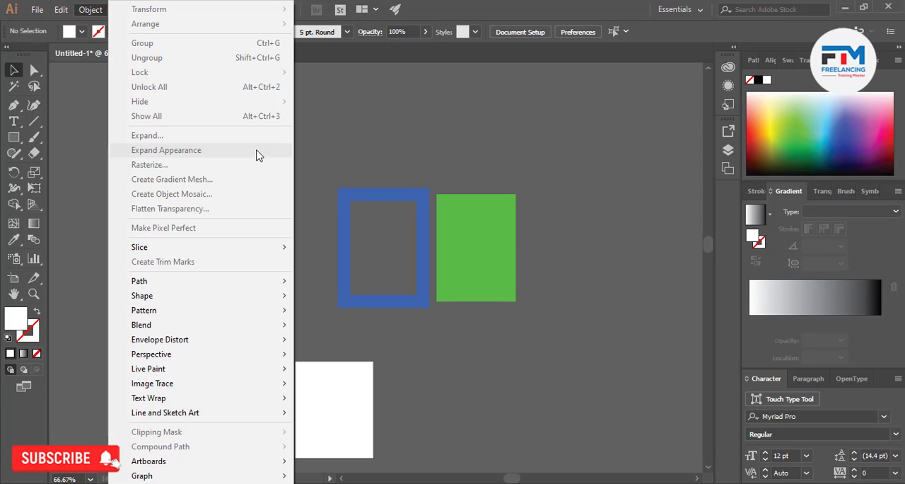
click(370, 159)
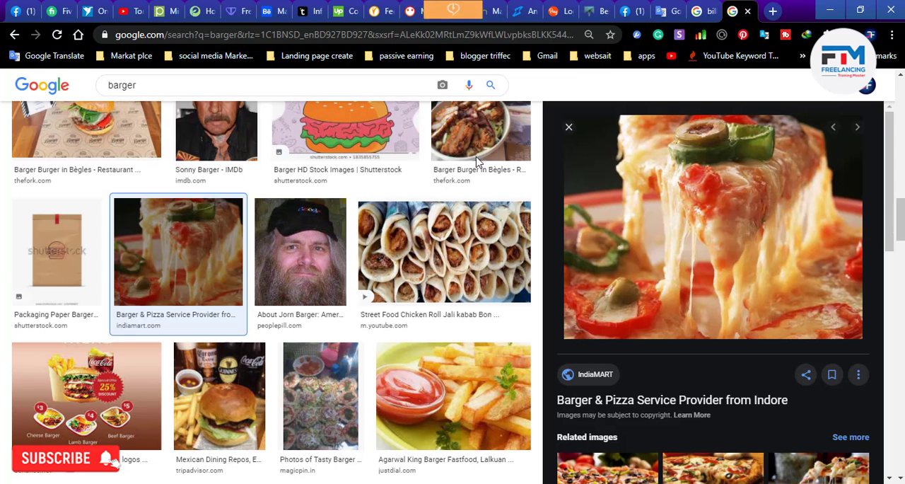
Copy the enlarged pizza photo from the Google image results in the browser and paste it into the Illustrator document
right_click(702, 212)
click(748, 368)
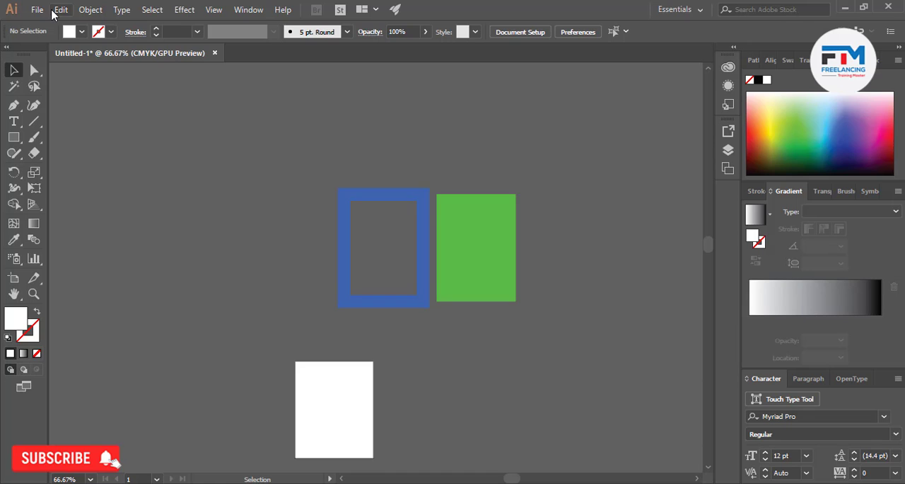
click(61, 9)
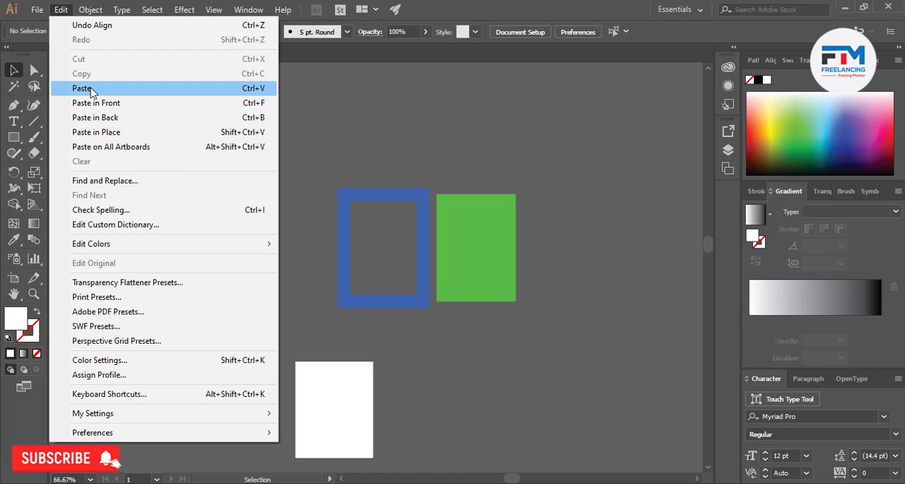
click(90, 87)
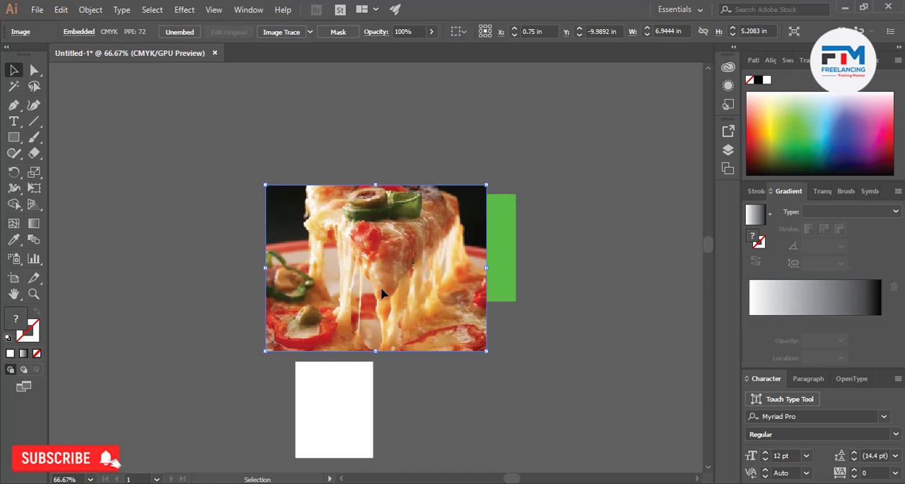
Move the pasted pizza photo to the empty area above the blue frame and green rectangle
drag(382, 292, 197, 177)
click(197, 309)
scroll(198, 309, up, 4)
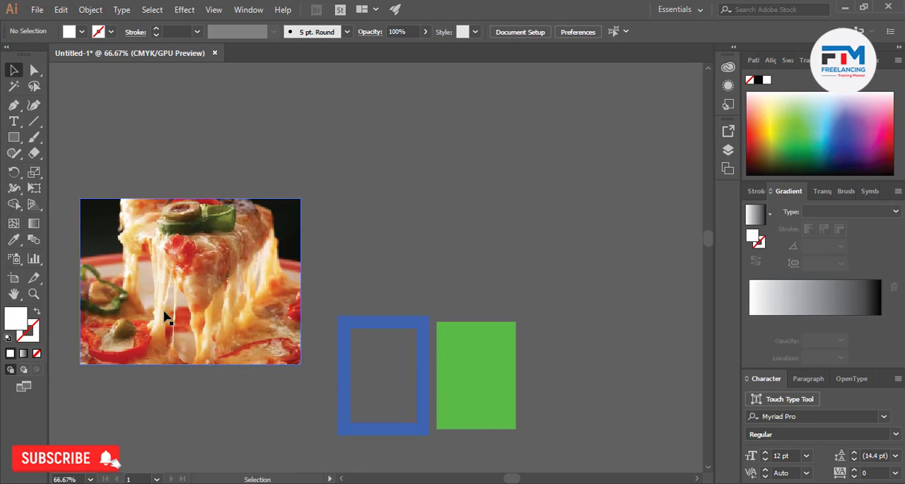
drag(166, 313, 362, 223)
scroll(353, 304, up, 3)
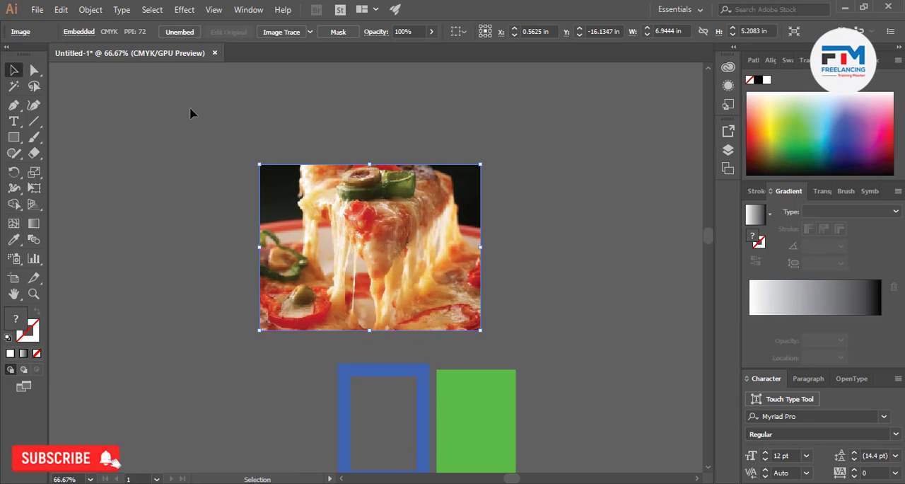
Apply Image Trace with the default preset to the pizza photo, and undo the tracing
click(91, 9)
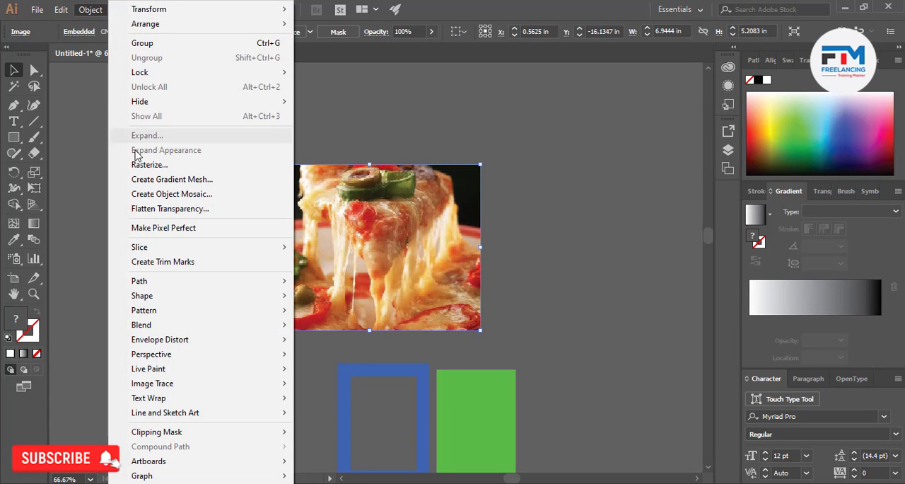
click(317, 125)
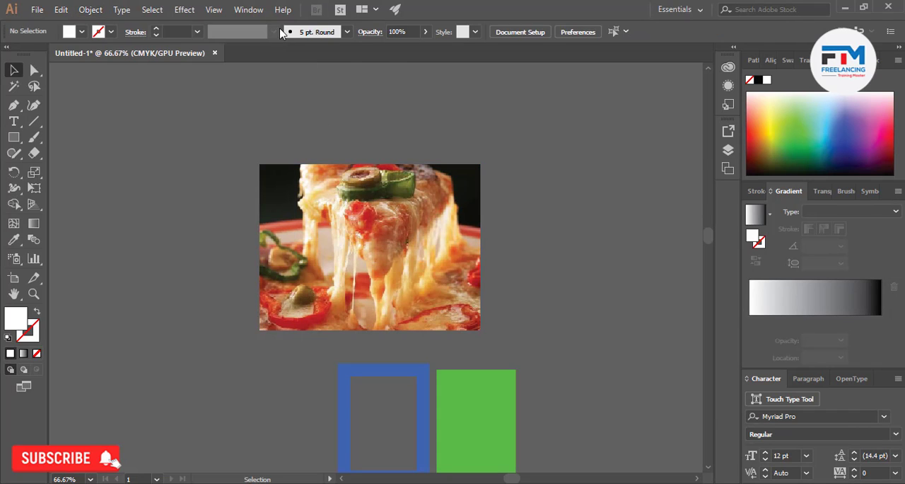
click(307, 223)
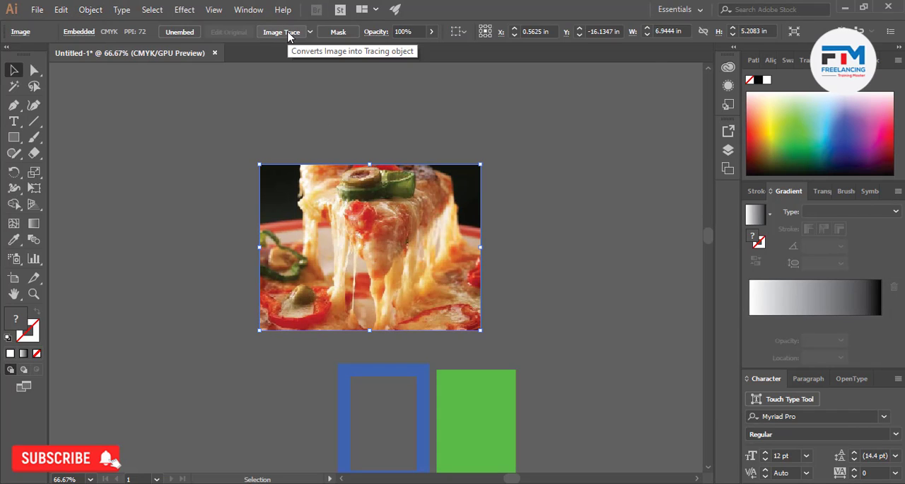
click(283, 32)
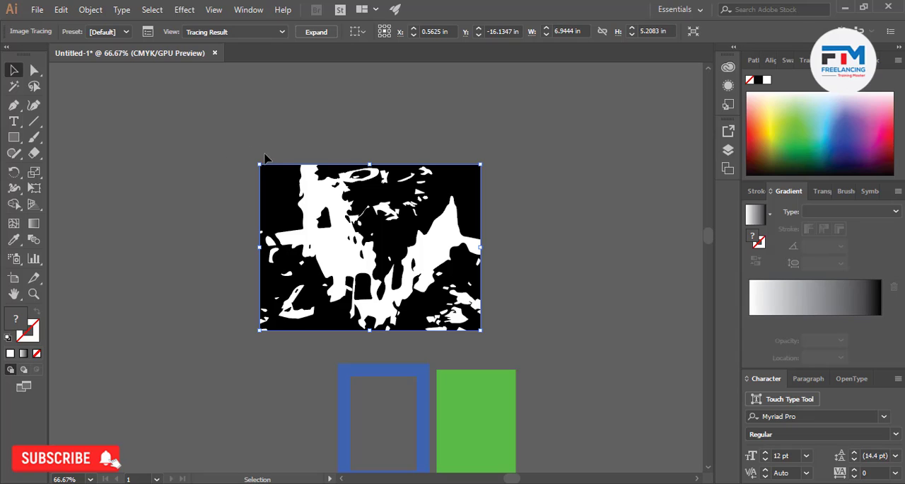
click(263, 106)
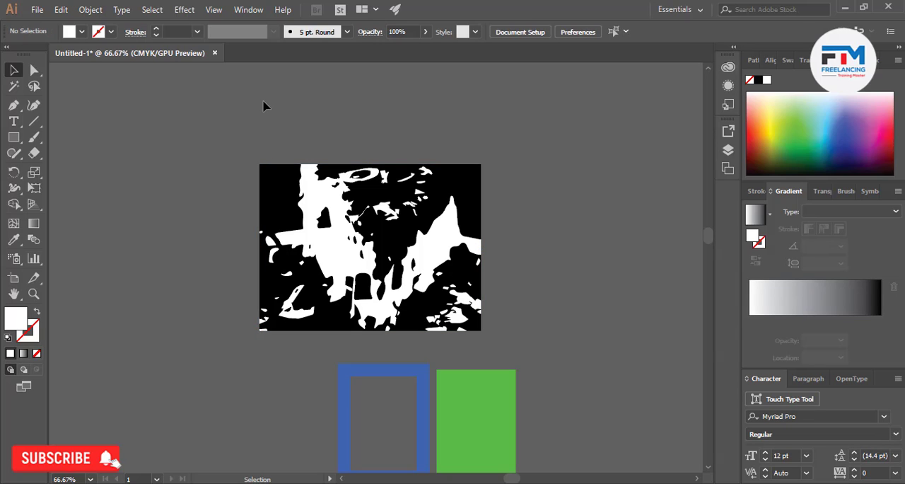
key(ctrl+z)
Apply Image Trace to the pizza photo with the Low Fidelity Photo preset
click(309, 33)
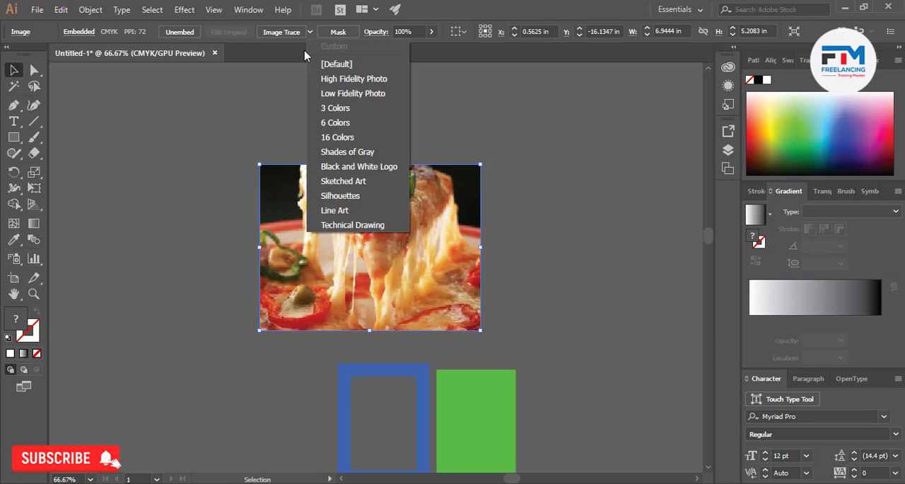
click(334, 103)
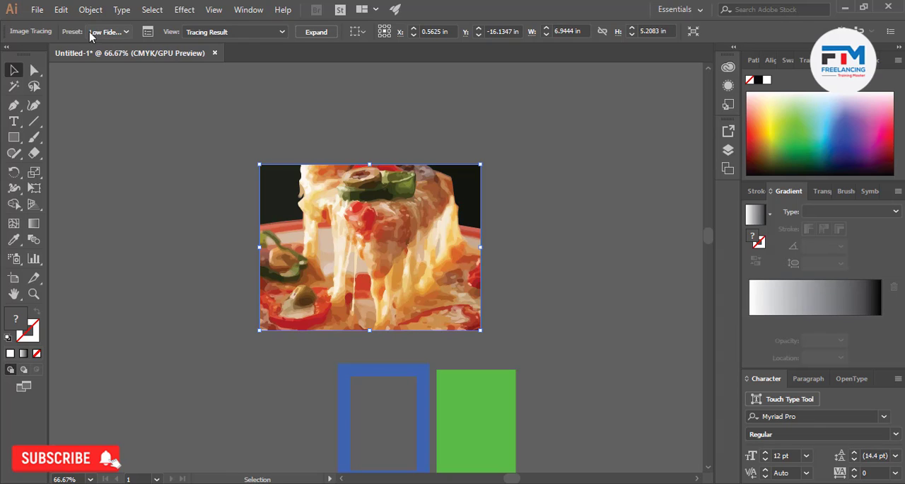
Expand the traced pizza photo into paths through the Expand dialog, and undo the expansion
click(88, 10)
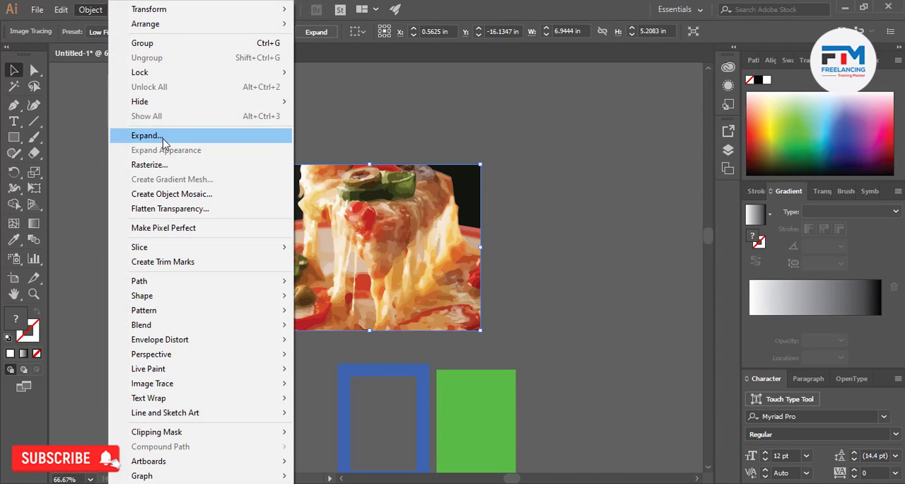
click(163, 136)
click(431, 324)
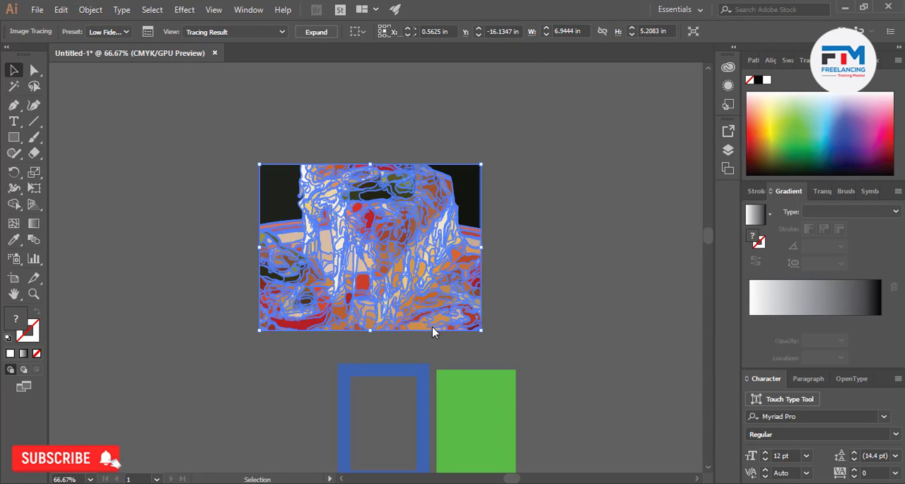
click(513, 230)
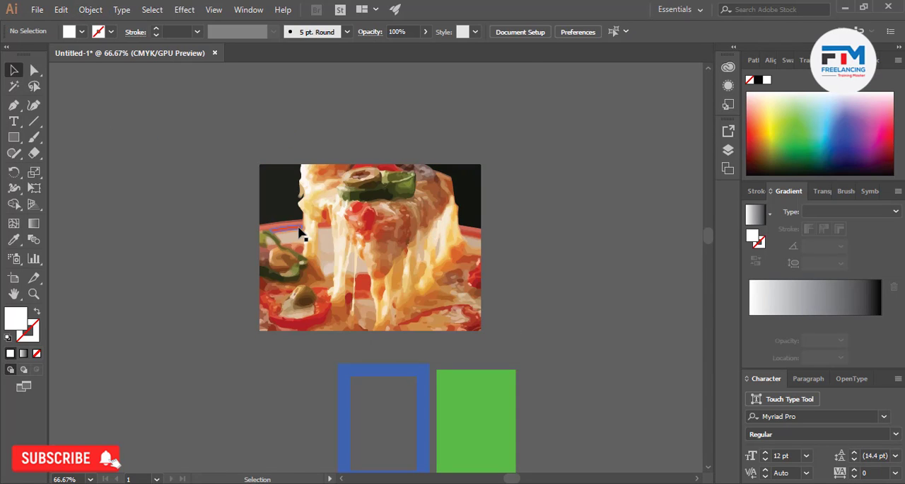
right_click(276, 216)
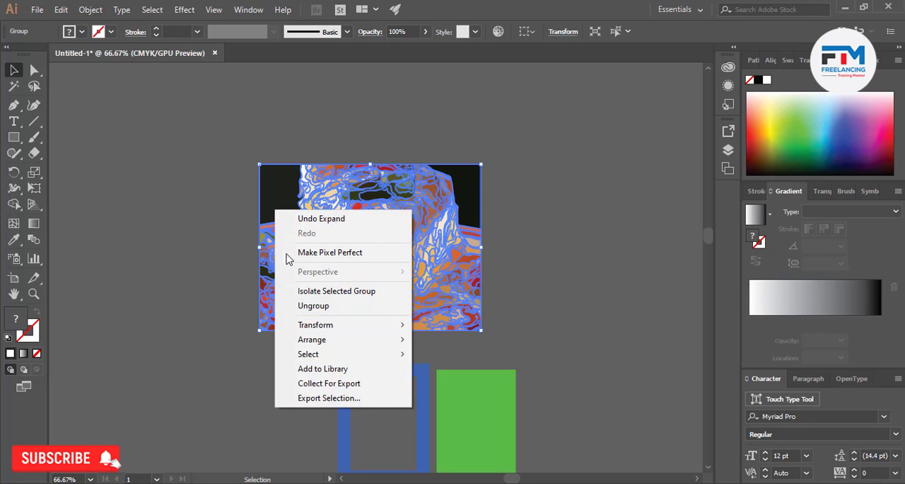
click(285, 290)
key(Escape)
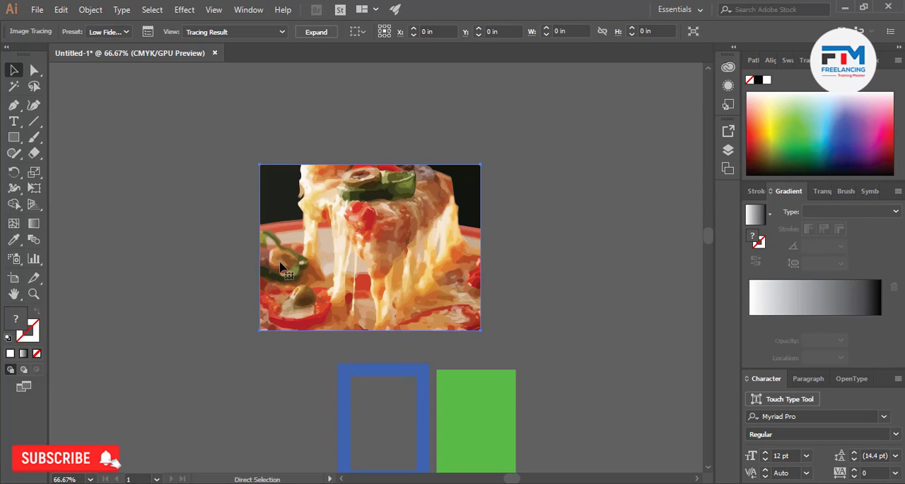
right_click(292, 234)
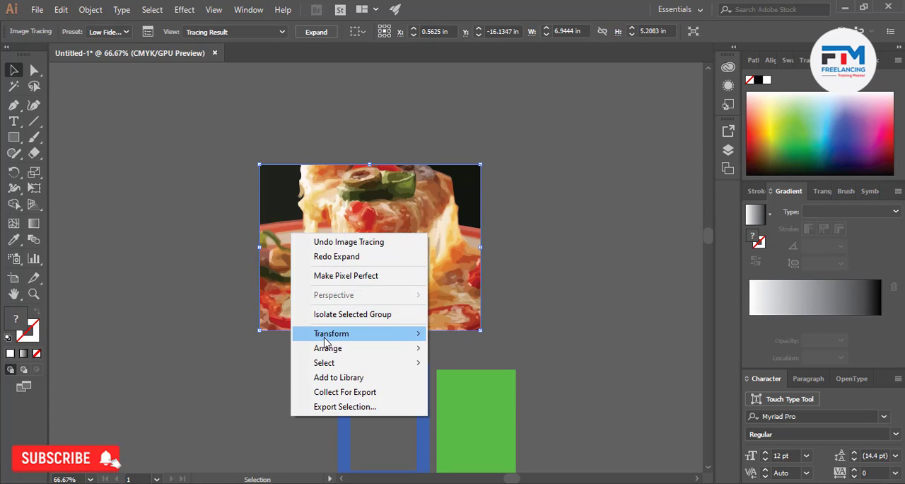
click(222, 285)
click(305, 281)
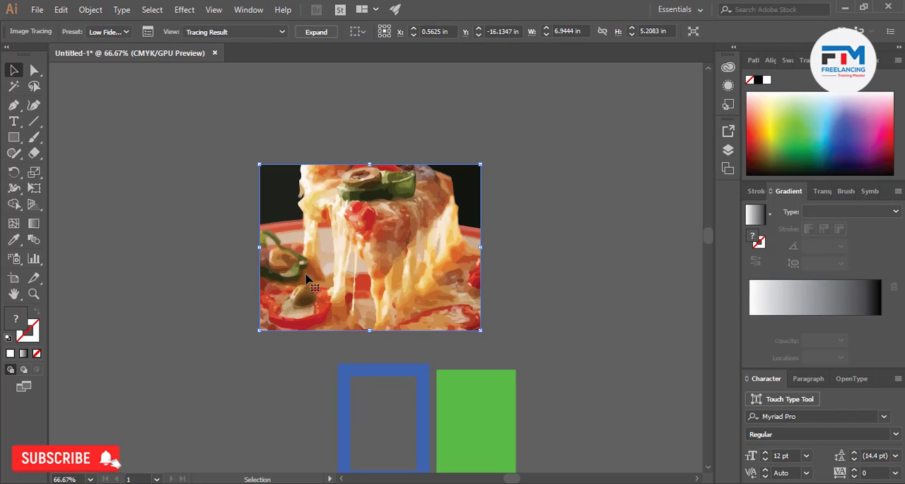
Expand the pizza tracing into paths and ungroup them so the dark upper-left shape can be selected separately
click(316, 32)
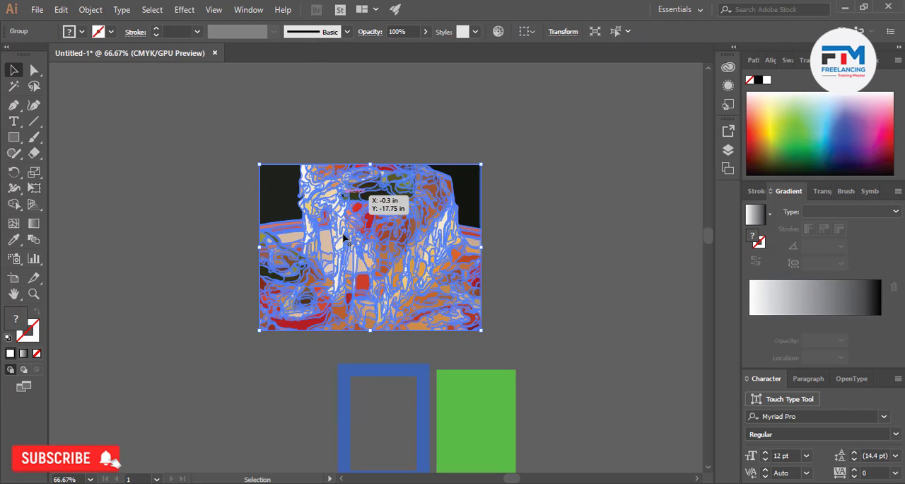
click(217, 275)
right_click(301, 238)
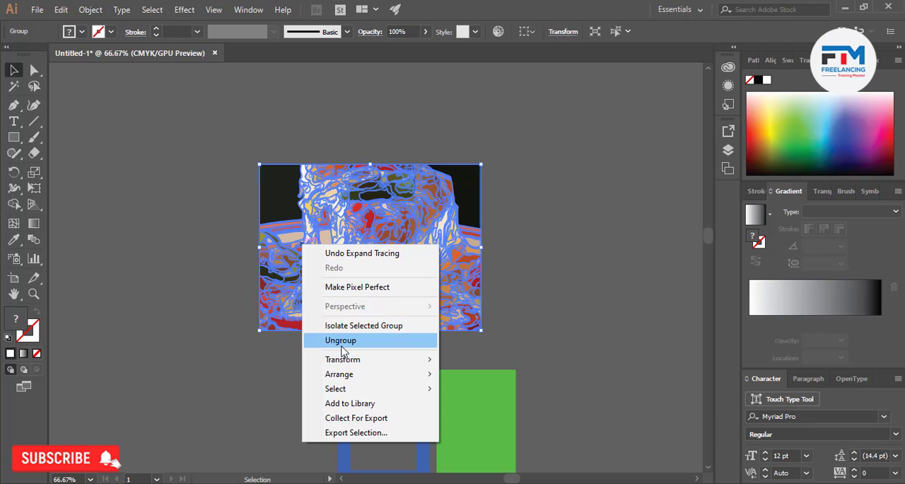
click(336, 340)
click(150, 155)
click(263, 186)
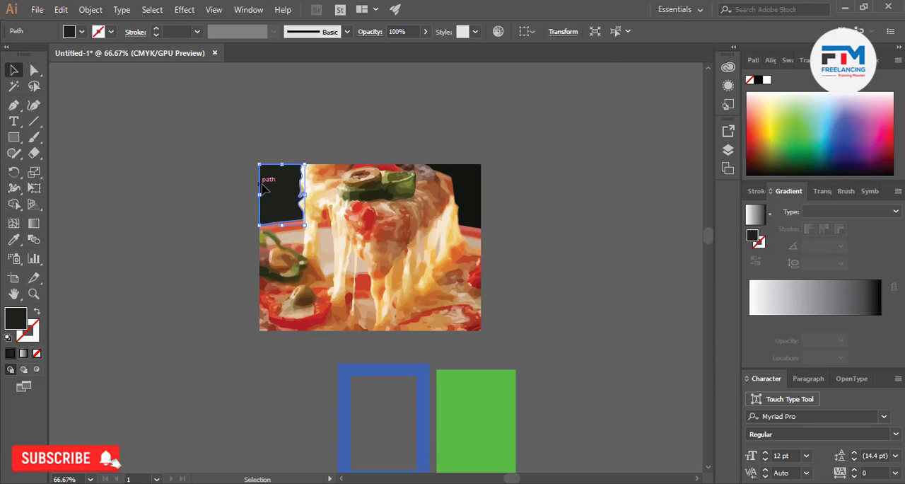
click(154, 266)
scroll(427, 297, up, 3)
scroll(428, 297, down, 4)
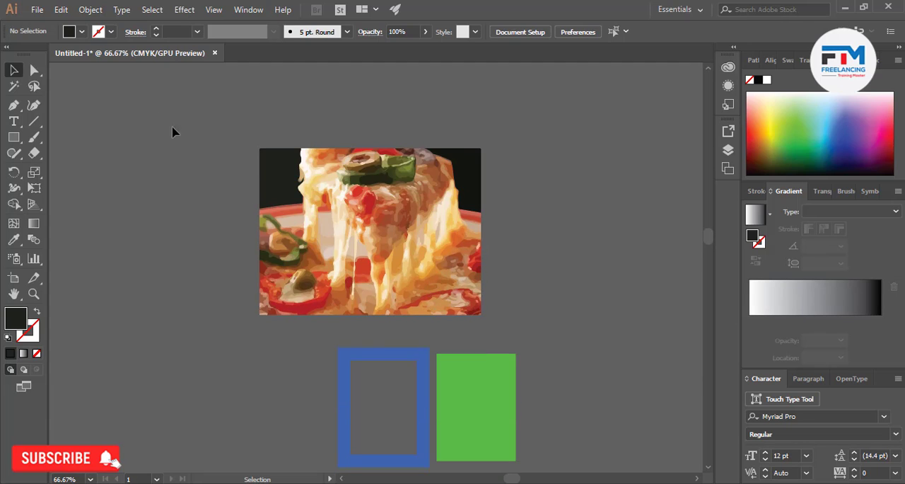
click(89, 9)
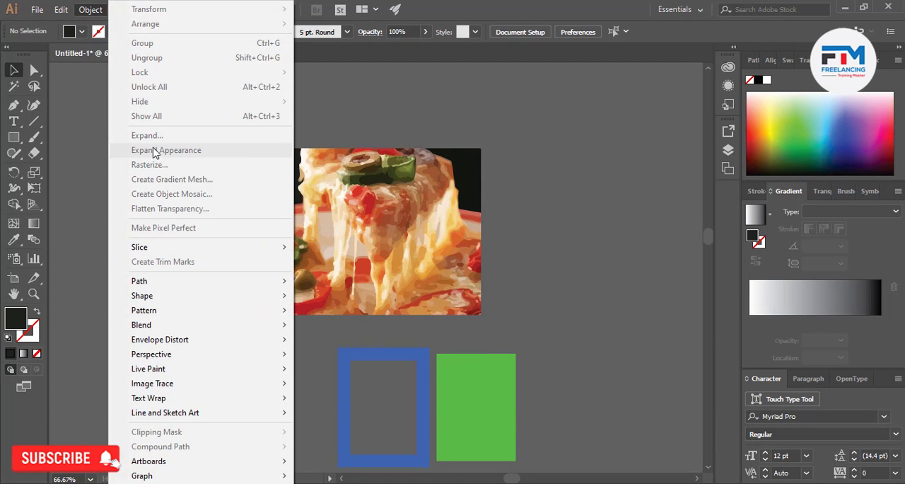
click(584, 213)
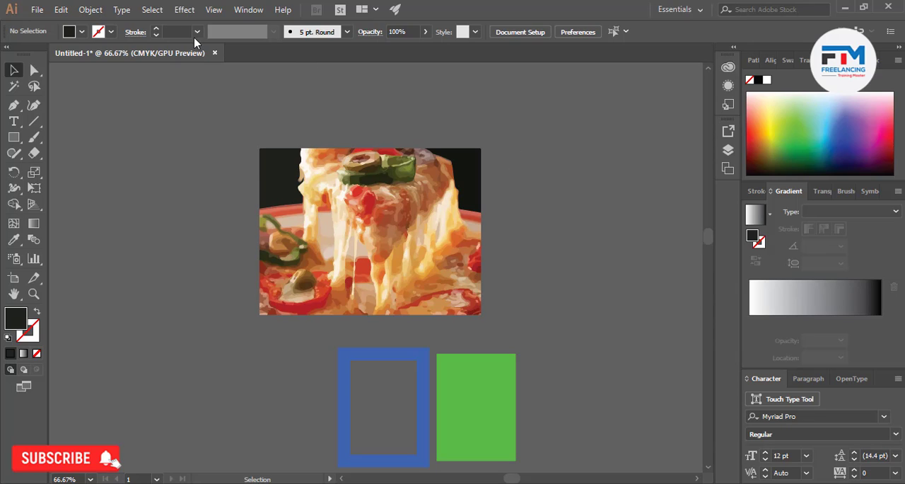
click(87, 11)
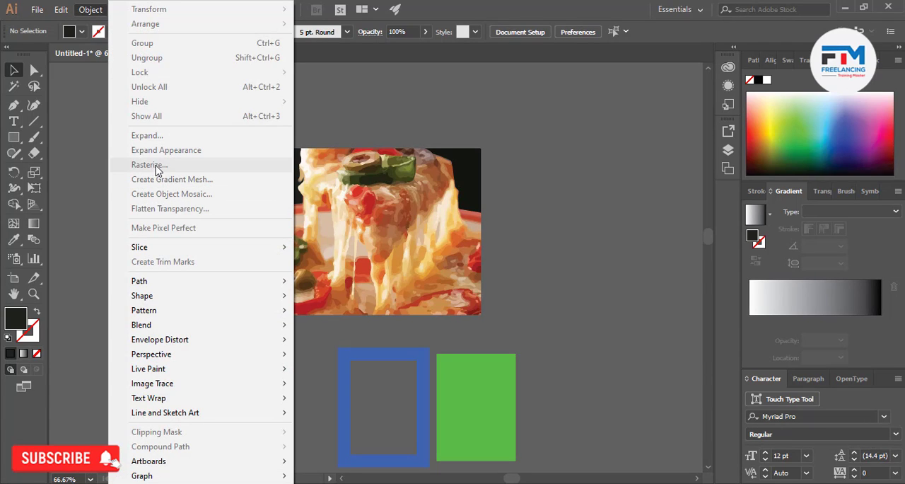
click(542, 197)
Remove the black stroke from the upright white rectangle below the blue frame and lower its top edge to shorten it
scroll(542, 198, down, 8)
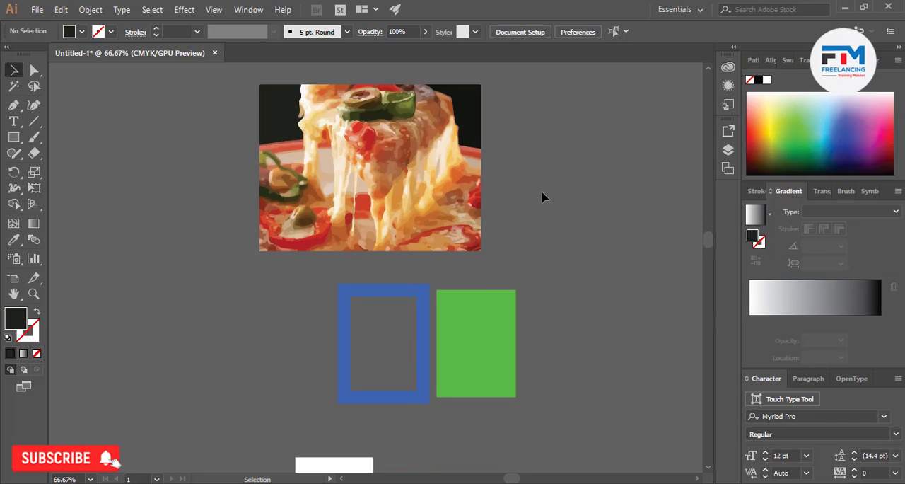
scroll(452, 230, down, 5)
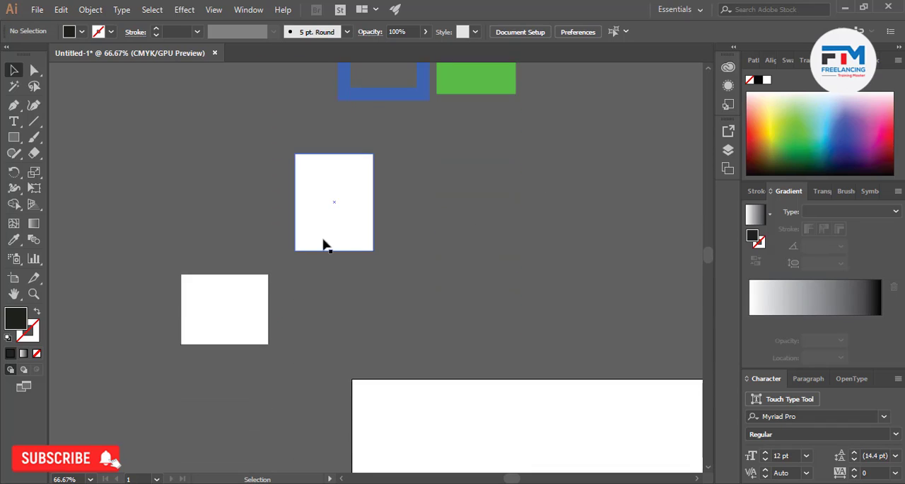
scroll(362, 173, up, 2)
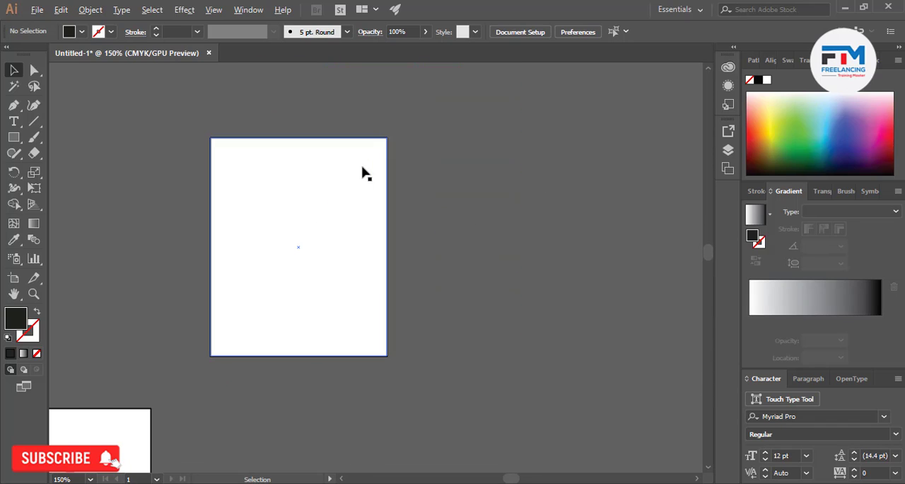
click(330, 228)
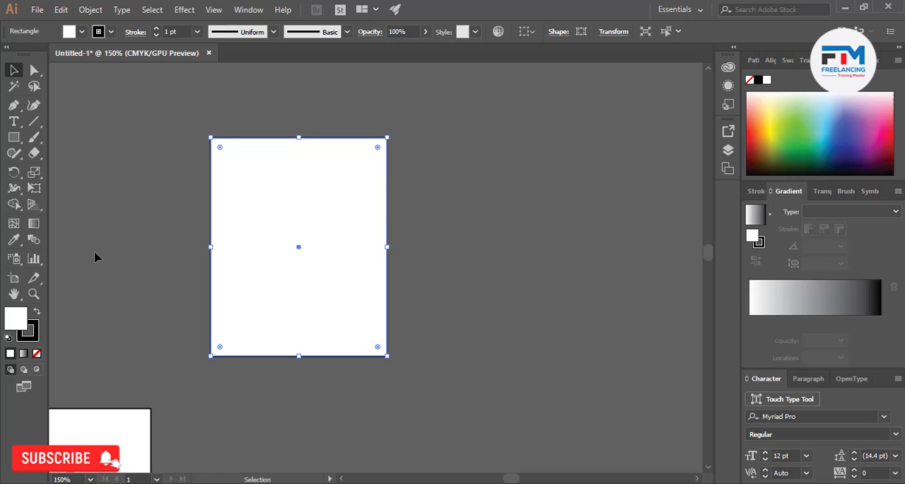
click(37, 352)
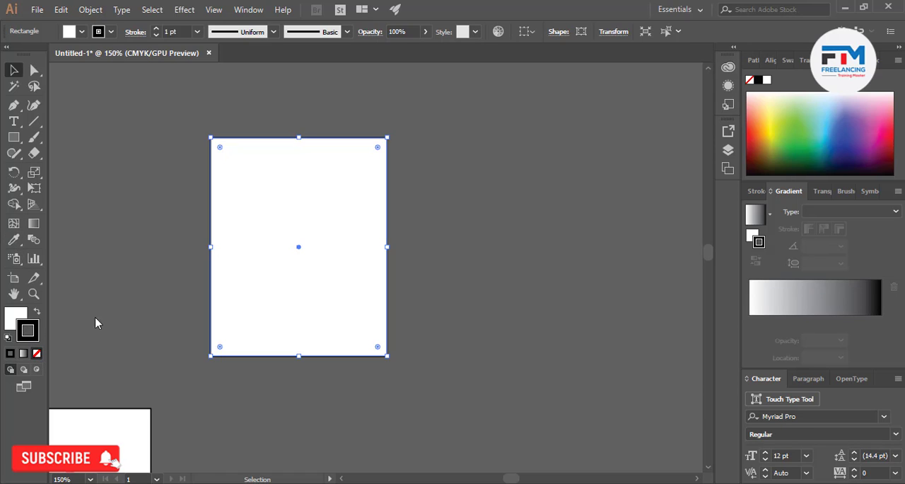
drag(298, 138, 299, 199)
Move the white rectangle up and to the right, and pull its lower-left corner anchor inward
click(34, 69)
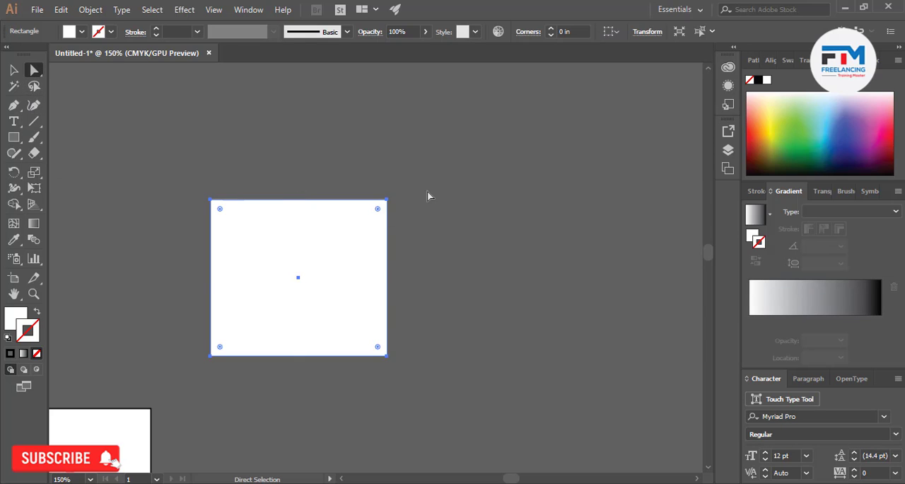
drag(386, 203, 478, 162)
click(477, 156)
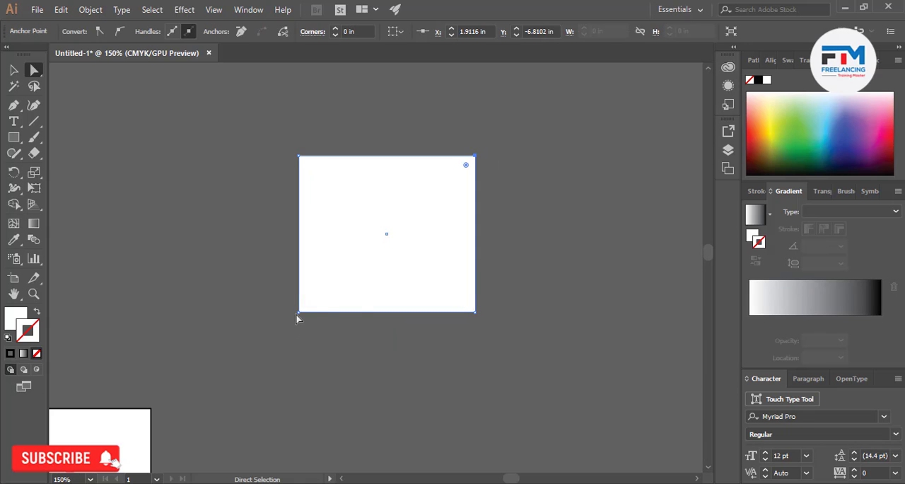
drag(299, 311, 357, 266)
click(16, 70)
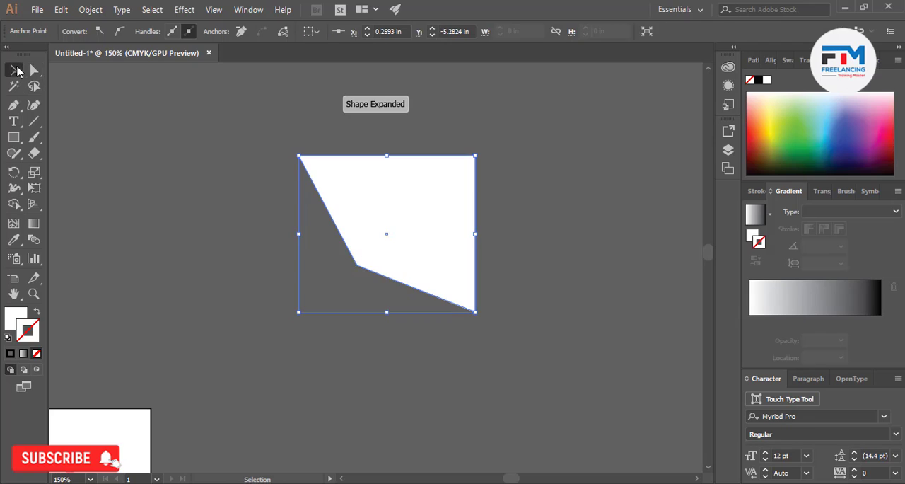
click(289, 148)
key(ctrl+a)
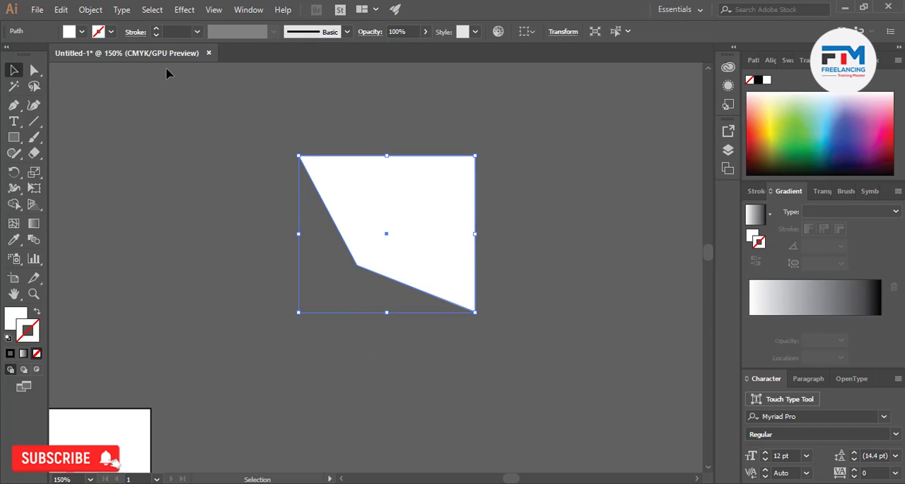
Place a copy of the reshaped white polygon to its left at the same height
click(91, 9)
key(Escape)
drag(410, 251, 172, 246)
scroll(504, 327, down, 1)
scroll(372, 300, up, 2)
Rasterize the right-hand white polygon in CMYK at High (300 ppi) with a white background, and undo the rasterizing
click(529, 218)
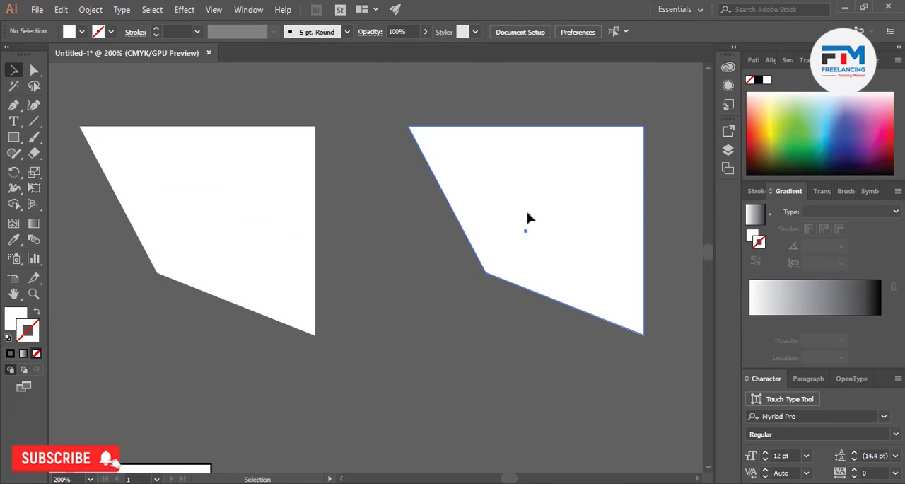
click(91, 9)
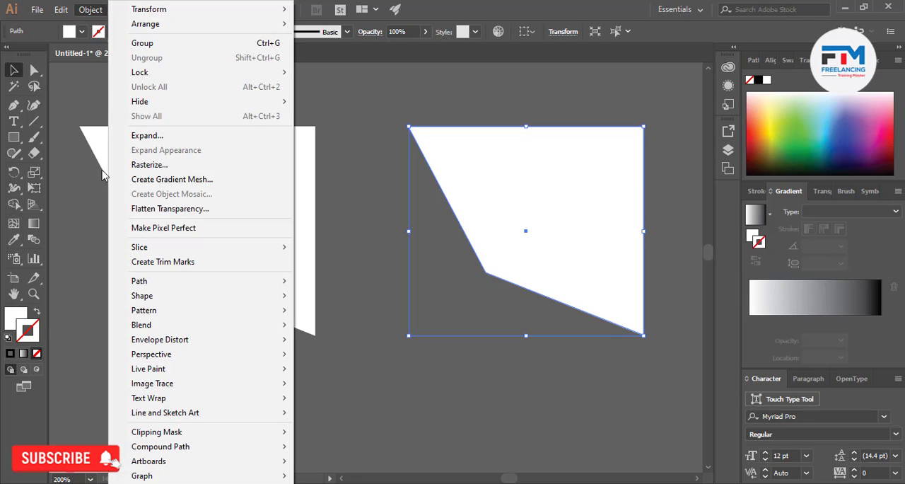
click(150, 164)
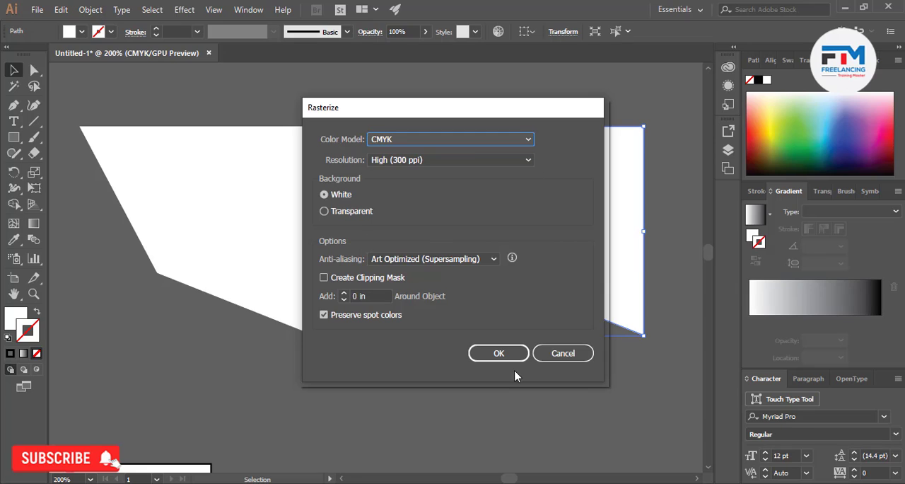
click(497, 351)
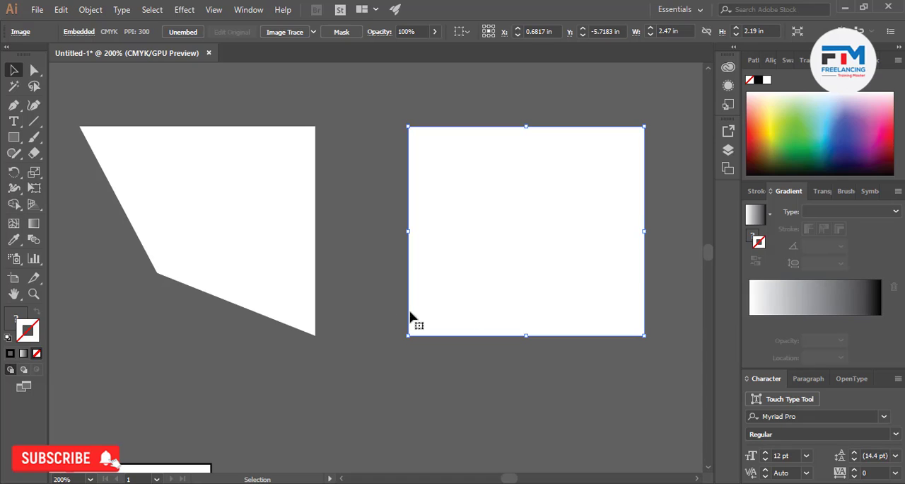
key(ctrl+z)
click(424, 326)
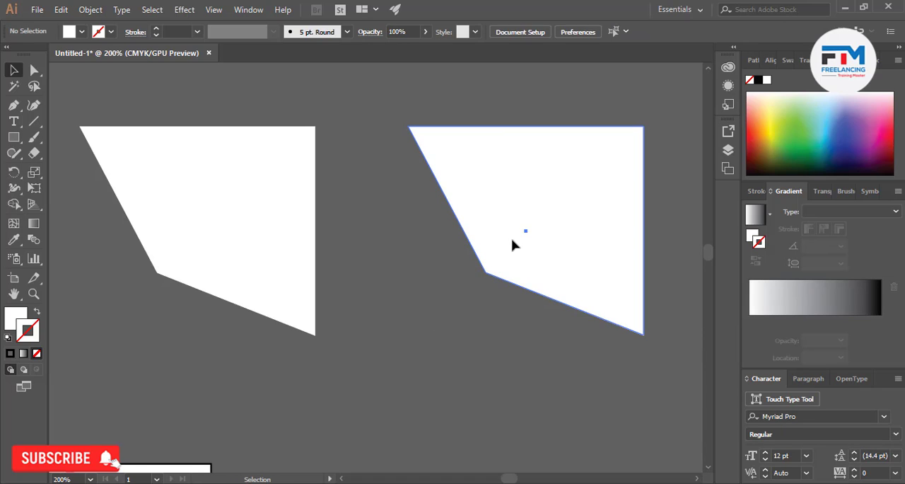
click(513, 242)
key(x)
click(827, 119)
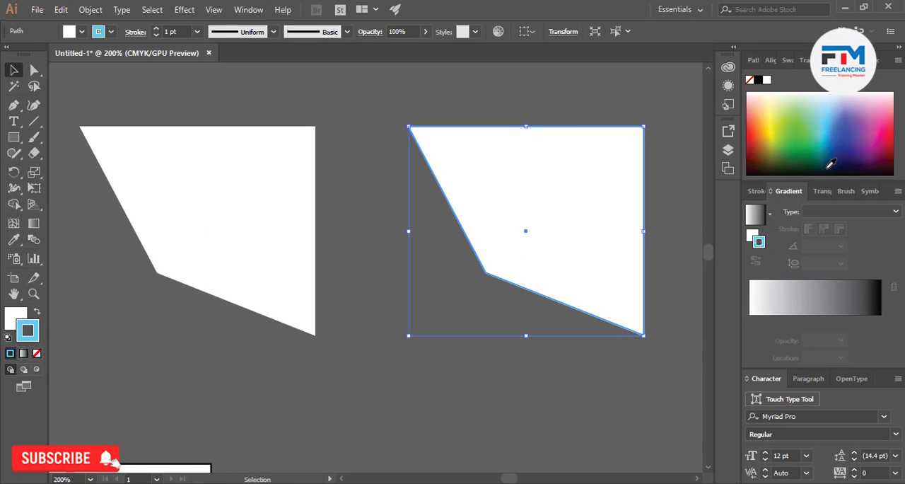
key(slash)
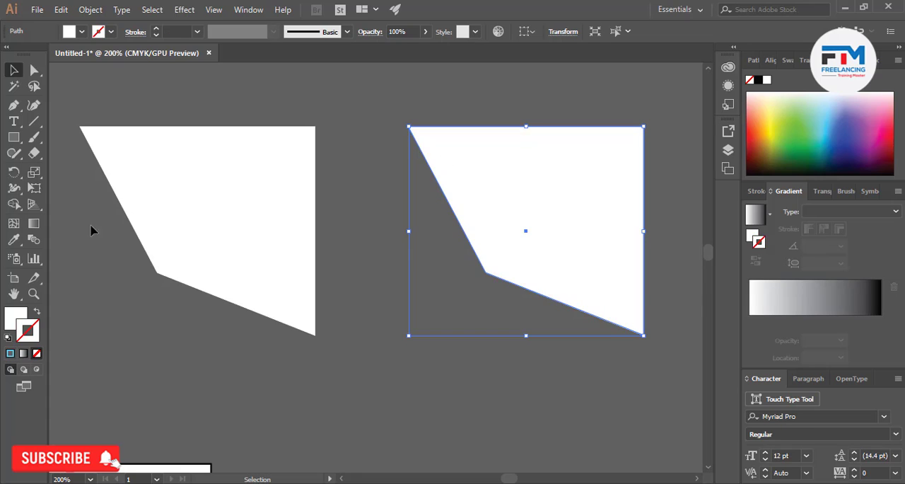
Fill the right-hand white polygon with purple from the color spectrum
click(11, 319)
click(808, 96)
click(802, 116)
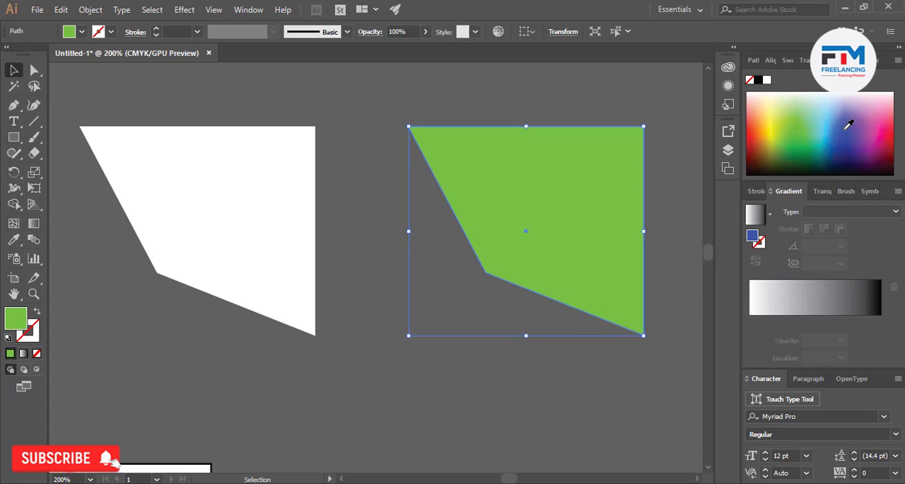
click(871, 128)
click(878, 126)
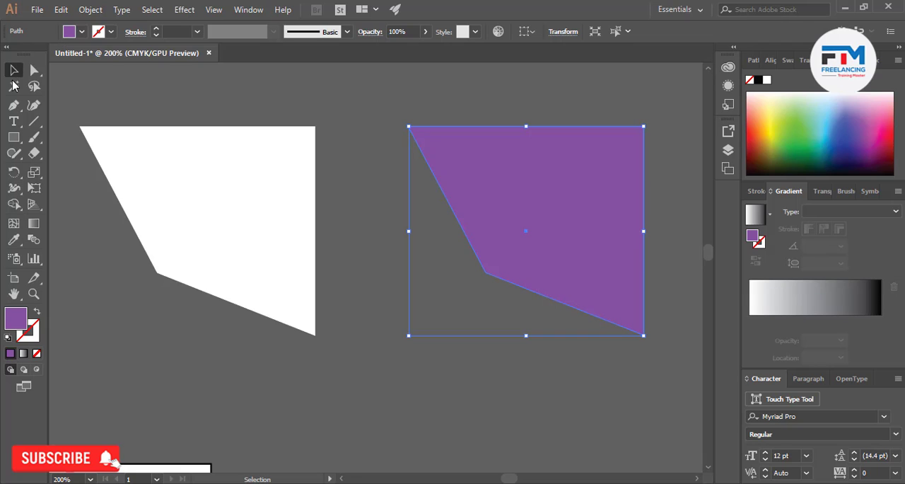
click(203, 81)
Rasterize the purple polygon in CMYK at High (300 ppi) with a white background and Art Optimized (Supersampling) anti-aliasing
click(523, 236)
click(91, 9)
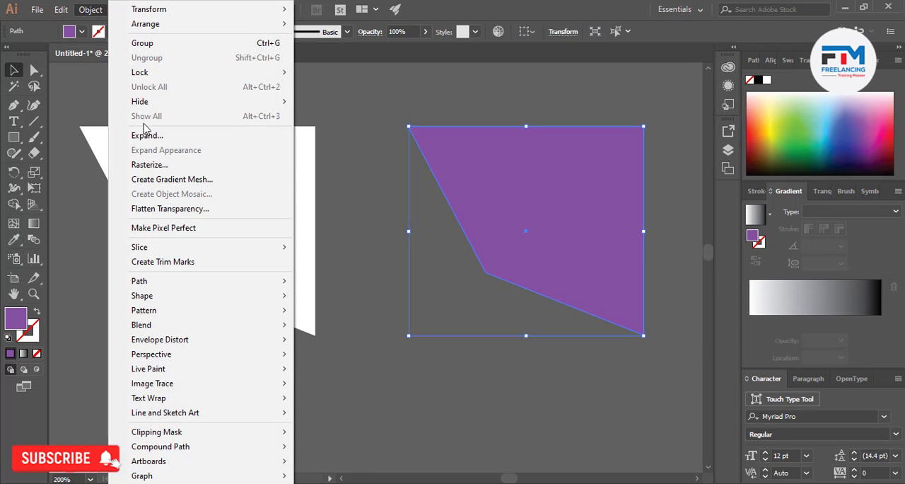
click(149, 164)
click(382, 141)
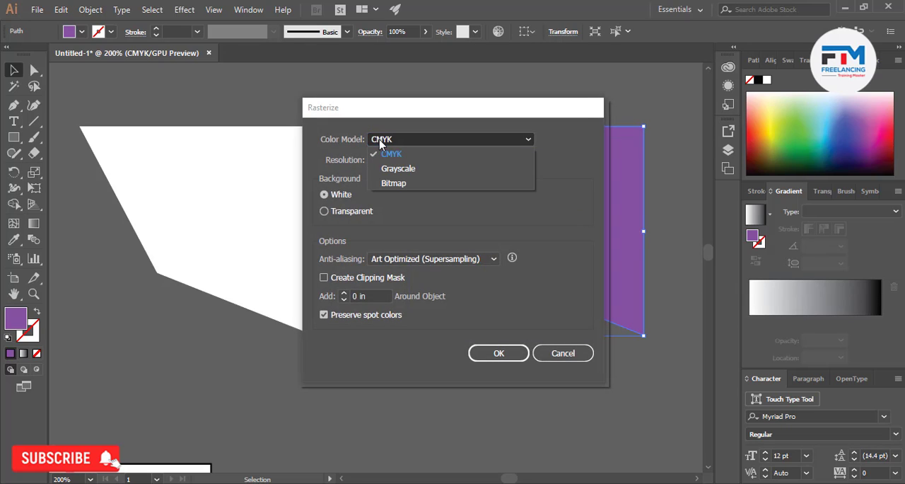
click(414, 208)
click(410, 160)
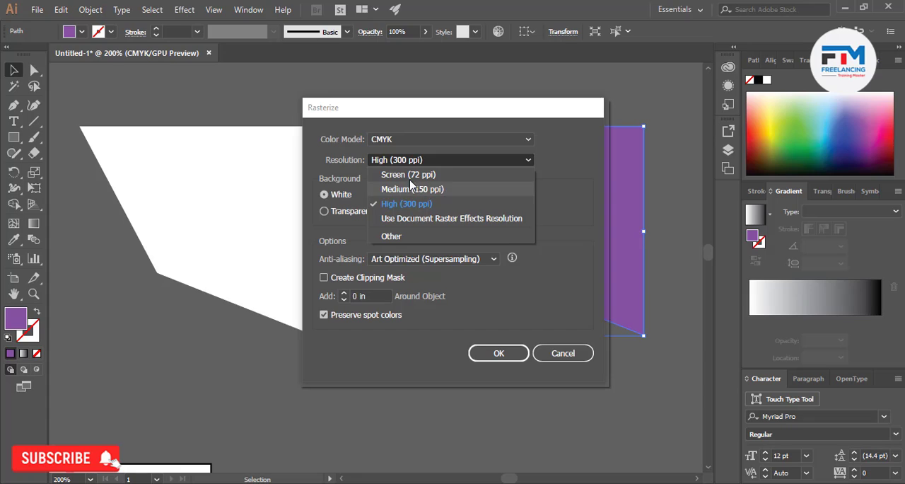
click(569, 201)
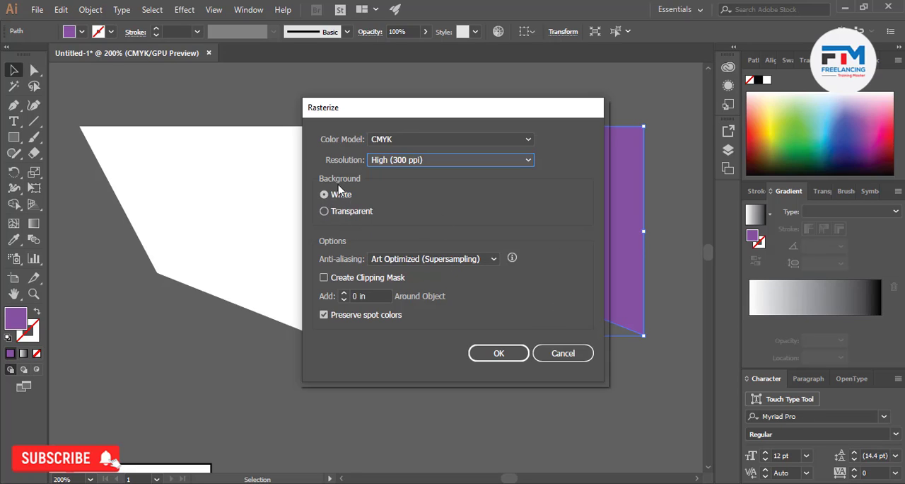
click(427, 258)
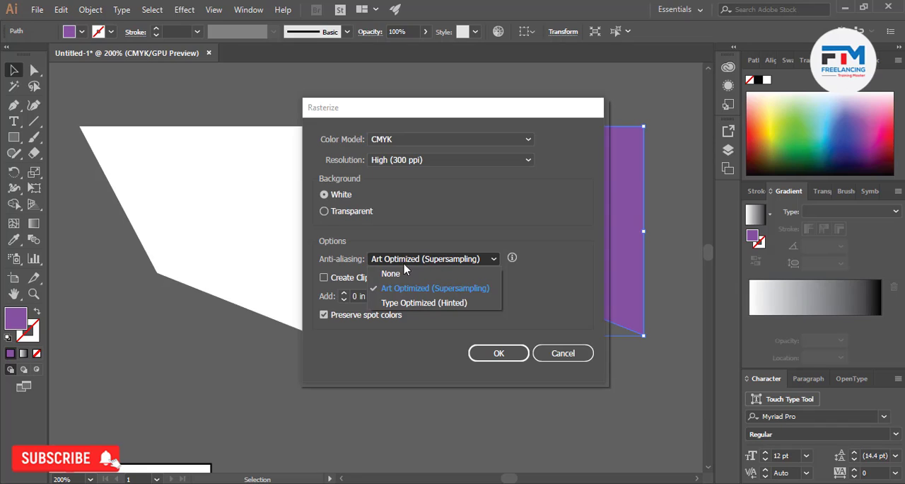
click(464, 288)
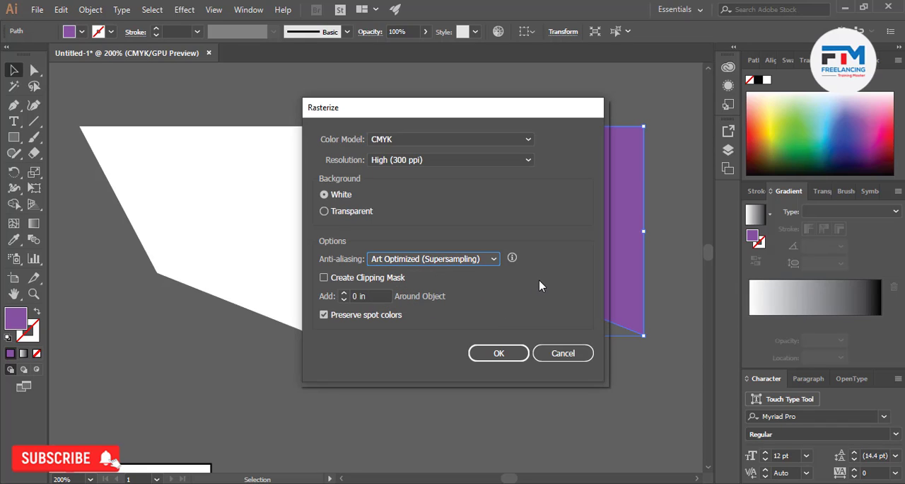
click(498, 352)
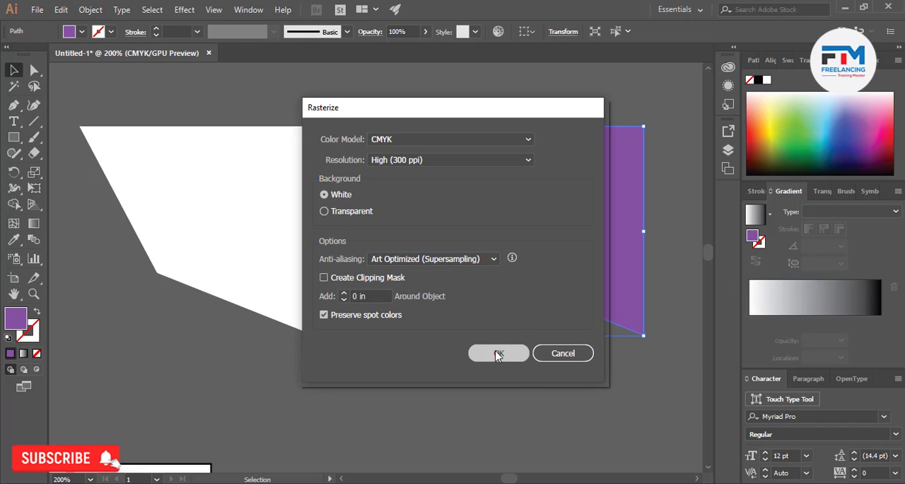
click(491, 375)
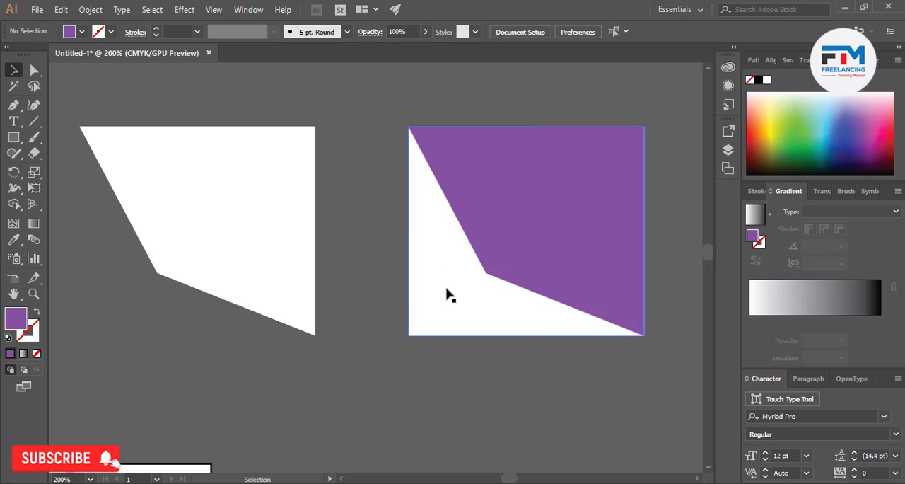
Move the rasterized purple image down and to the left, closer to the white polygon, and select the white polygon
click(451, 297)
drag(451, 296, 428, 269)
scroll(415, 329, up, 3)
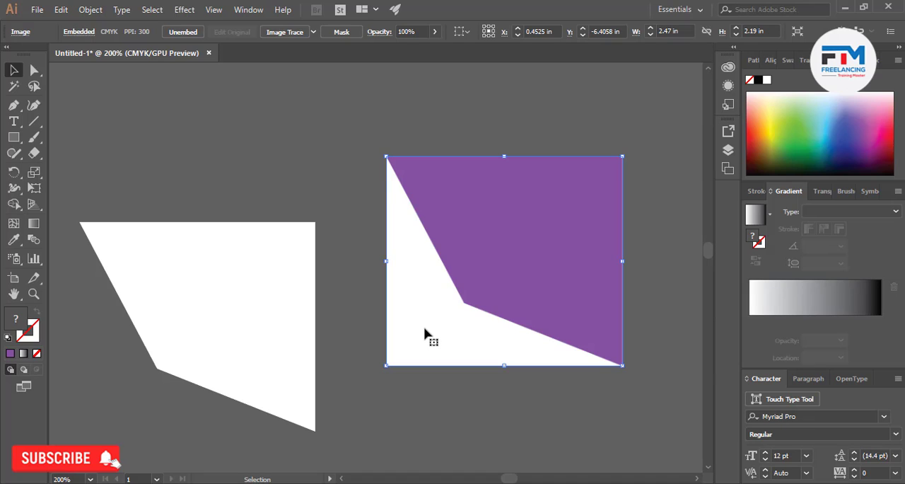
drag(425, 333, 434, 313)
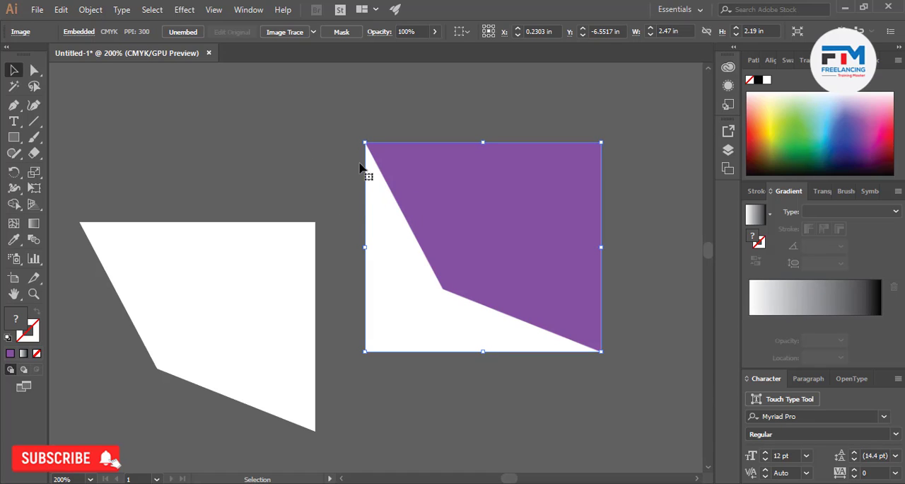
click(294, 155)
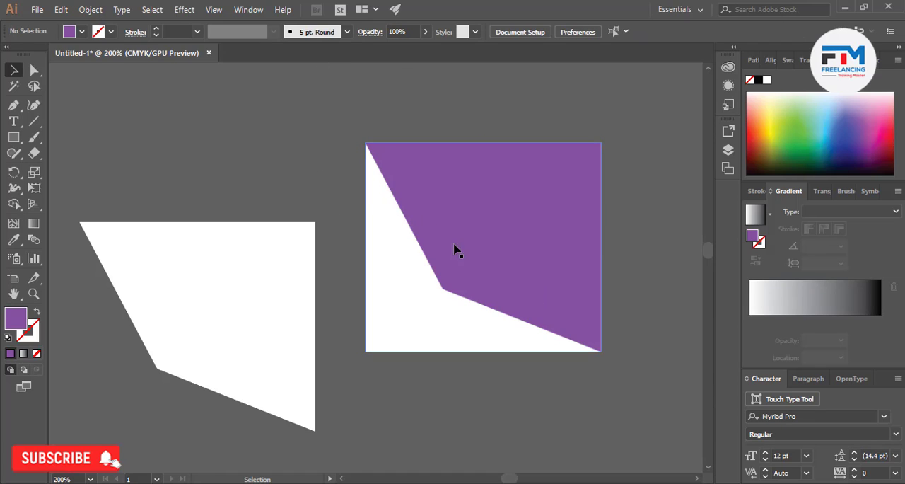
click(227, 262)
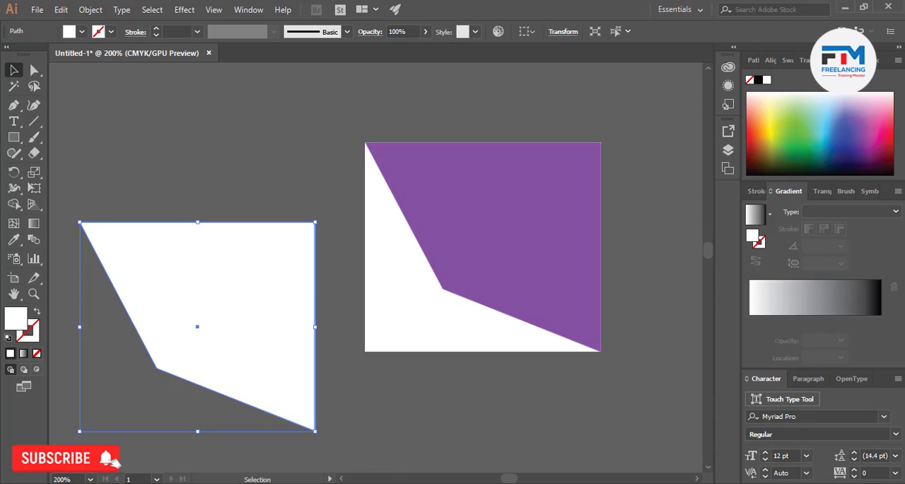
Copy the pizza photo from the browser's image results, try pasting it into the Illustrator document, and undo the paste
key(alt+Tab)
right_click(665, 212)
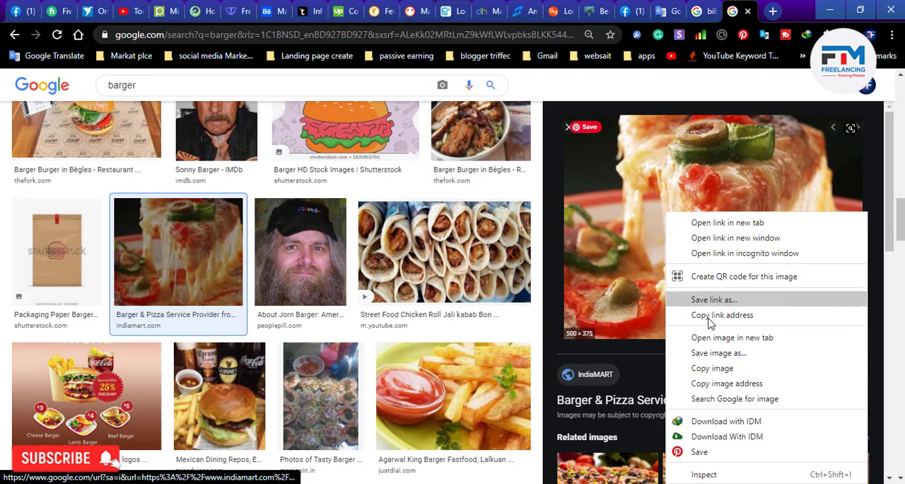
click(723, 368)
click(830, 10)
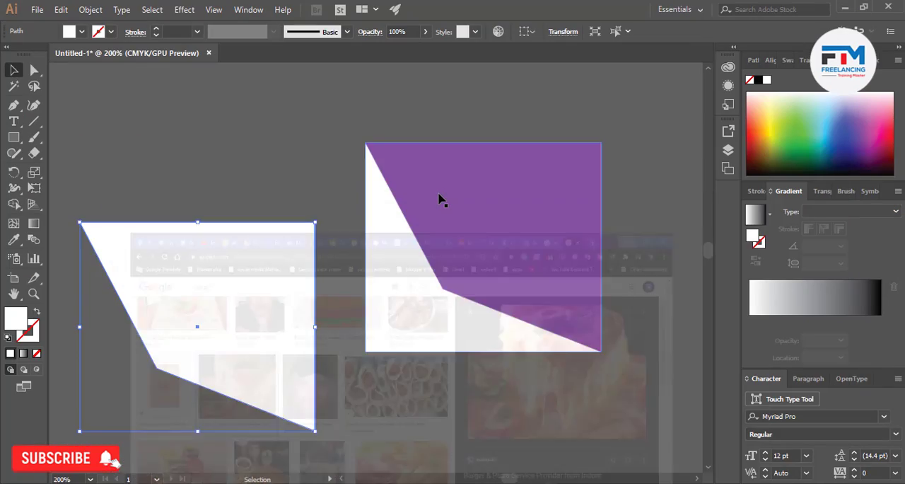
scroll(438, 195, down, 4)
scroll(439, 202, down, 2)
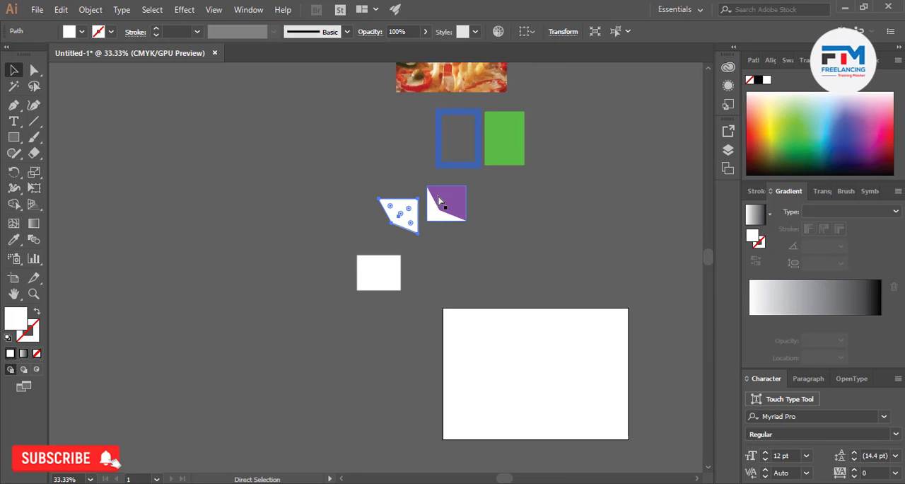
key(ctrl+v)
key(ctrl+z)
Copy the pizza photo from the browser again, paste it into the Illustrator document, and place it above and left of the white polygon
key(alt+Tab)
right_click(694, 245)
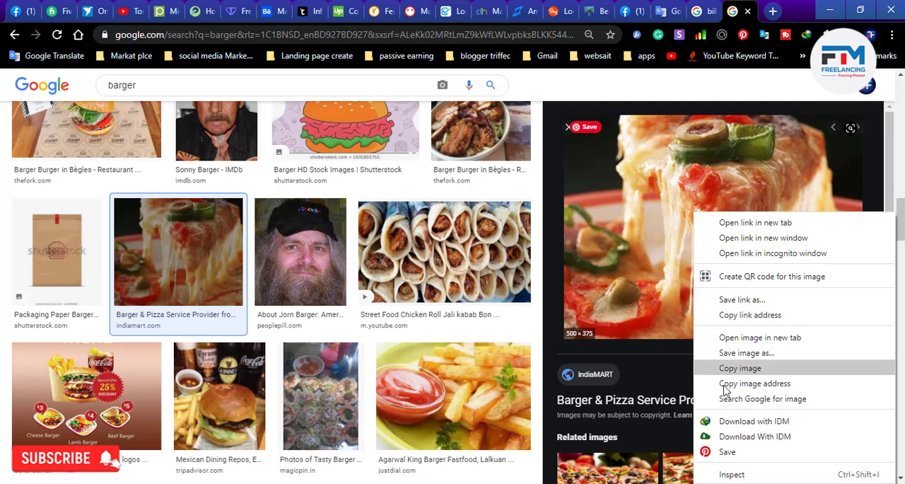
click(735, 369)
key(alt+Tab)
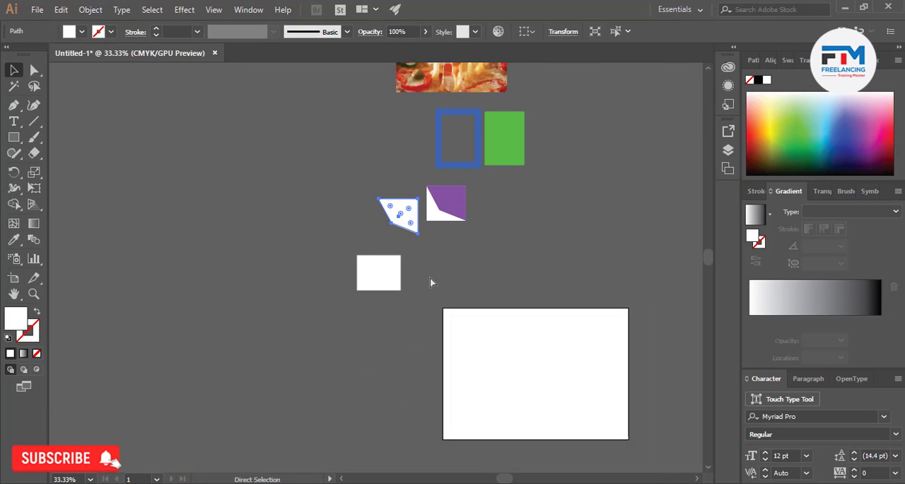
key(ctrl+v)
drag(359, 292, 307, 177)
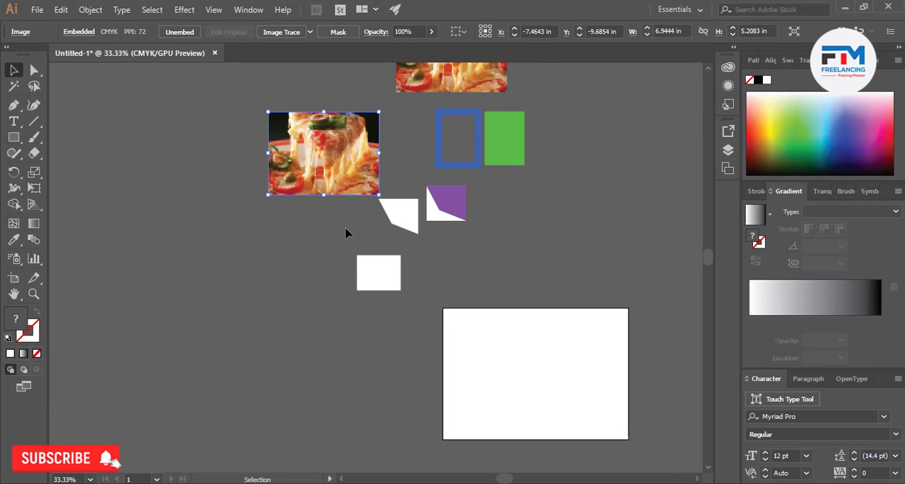
click(347, 232)
scroll(347, 232, up, 2)
drag(348, 233, 340, 212)
click(316, 277)
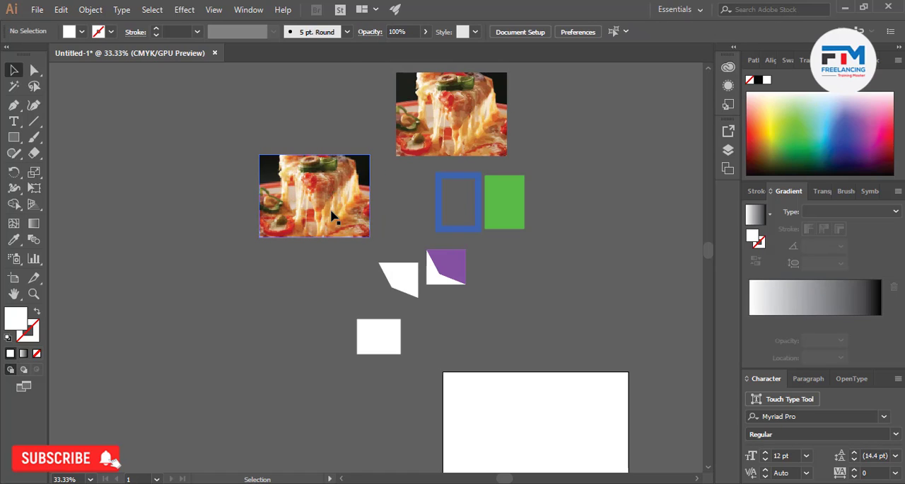
Inspect the white polygon and the pasted pizza photo in turn to compare their object types
click(402, 284)
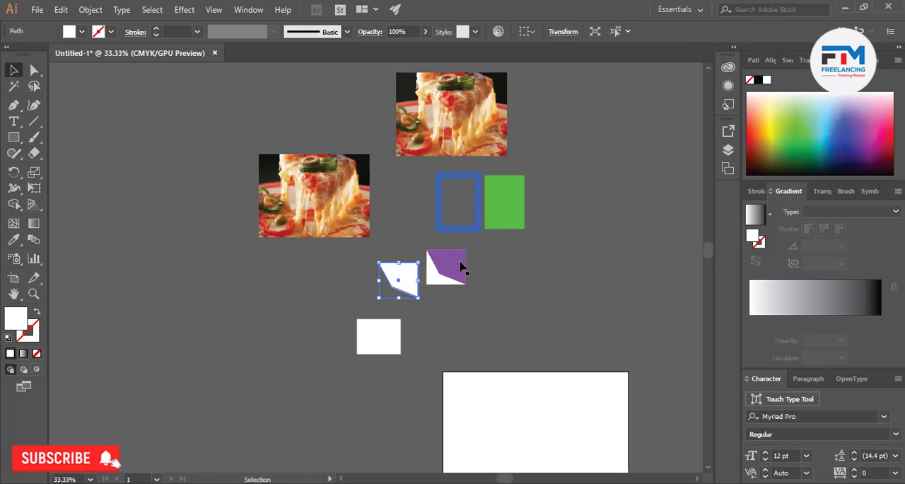
click(324, 297)
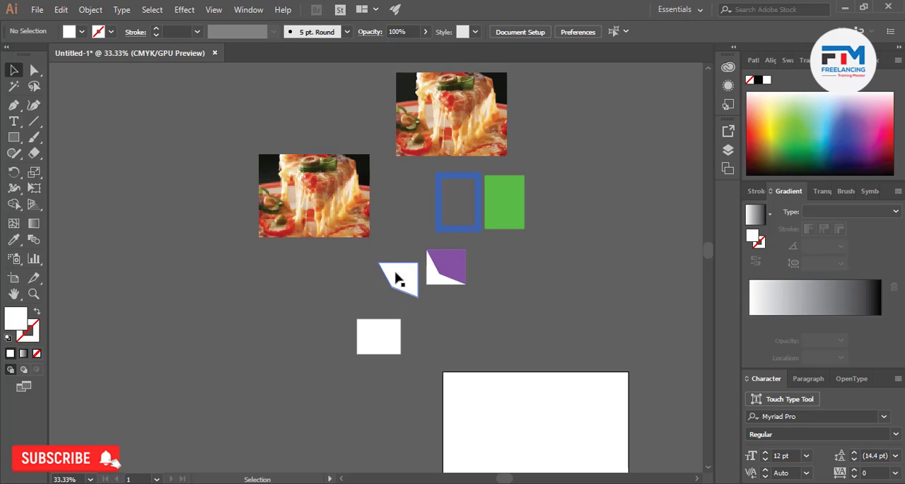
click(324, 221)
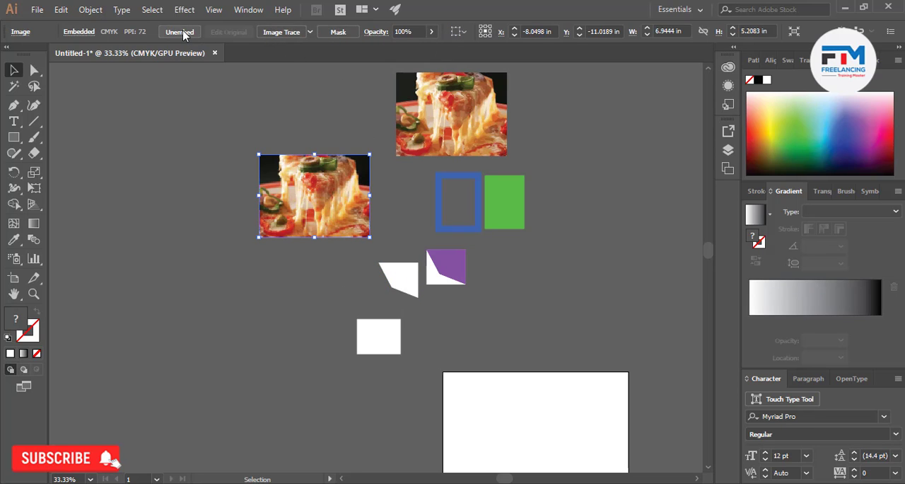
click(363, 303)
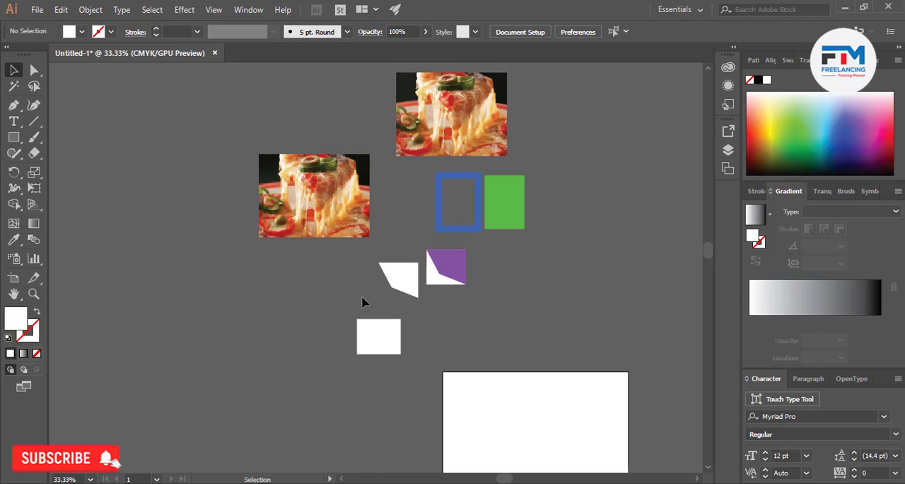
Examine the slanted edges of the rasterized purple image and the white vector polygon at very high magnification to compare their sharpness
scroll(457, 272, up, 3)
click(453, 274)
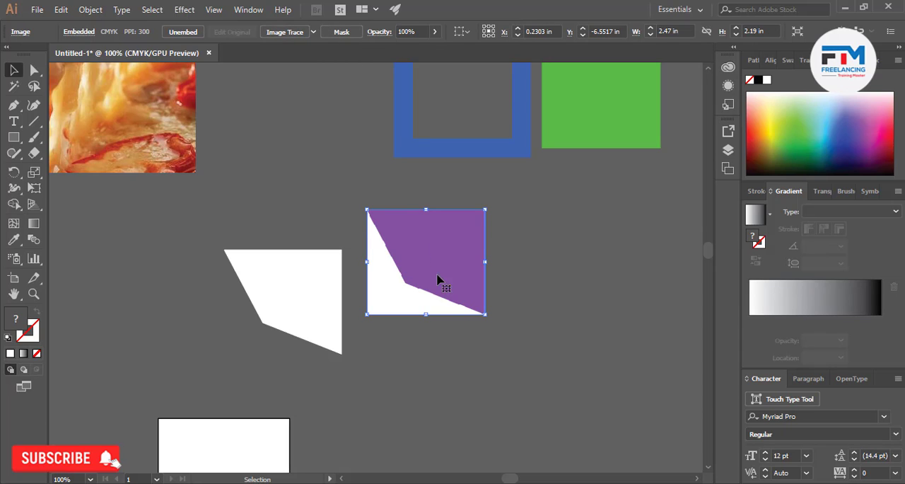
scroll(475, 335, up, 5)
scroll(457, 350, down, 3)
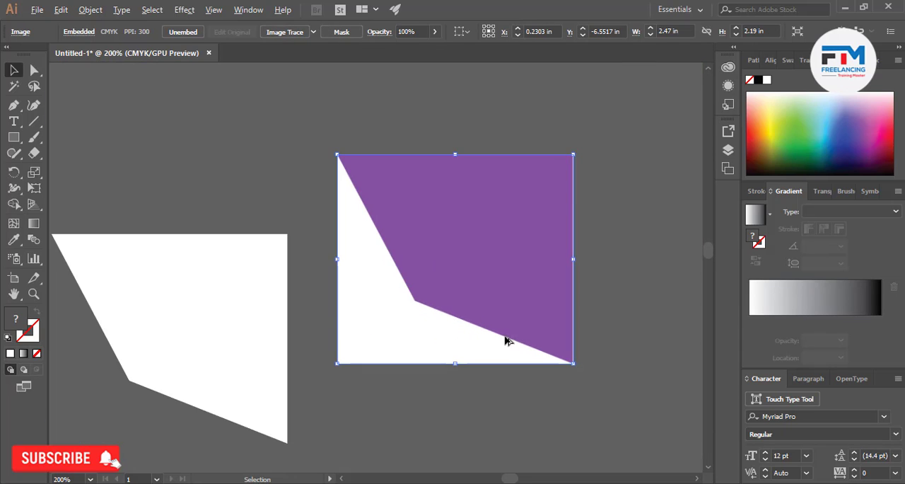
scroll(507, 341, up, 18)
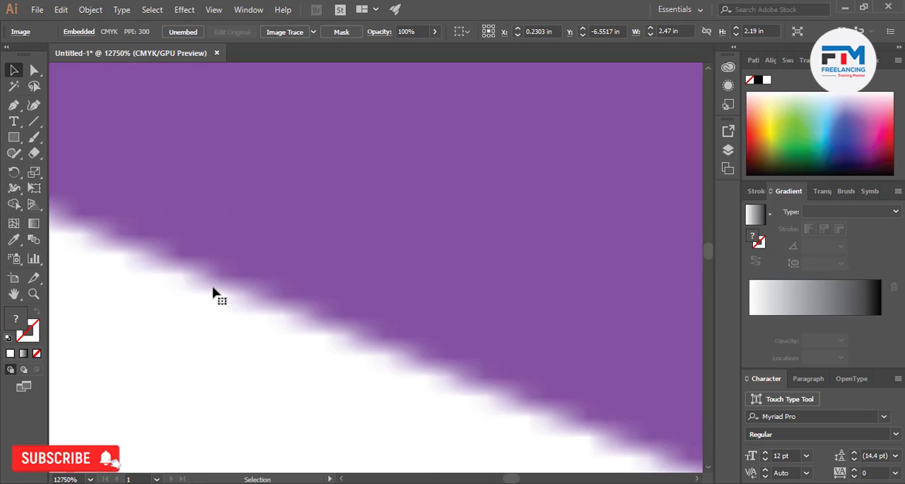
scroll(304, 340, down, 15)
scroll(204, 361, up, 20)
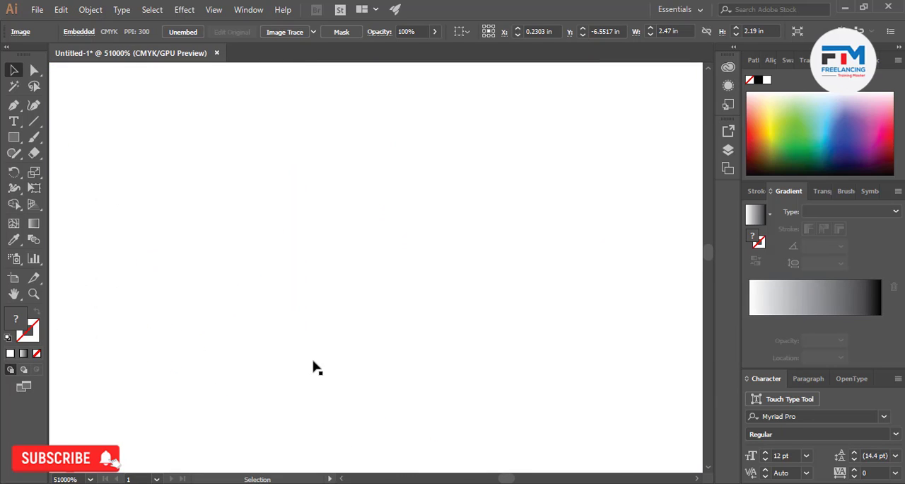
key(space)
drag(467, 216, 258, 258)
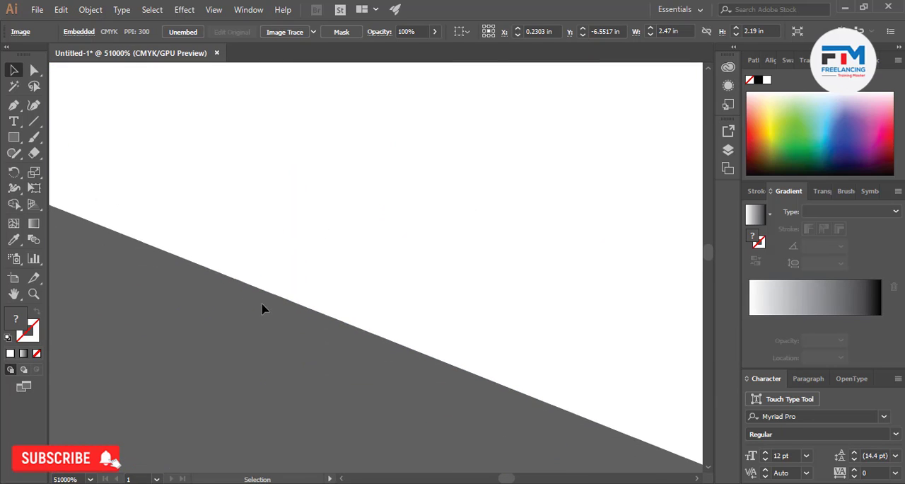
scroll(311, 309, down, 10)
scroll(306, 311, down, 10)
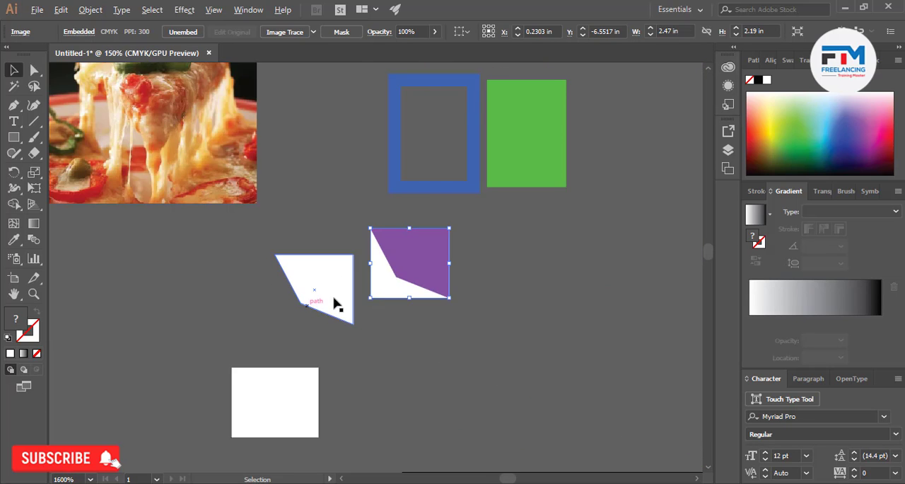
scroll(337, 305, up, 15)
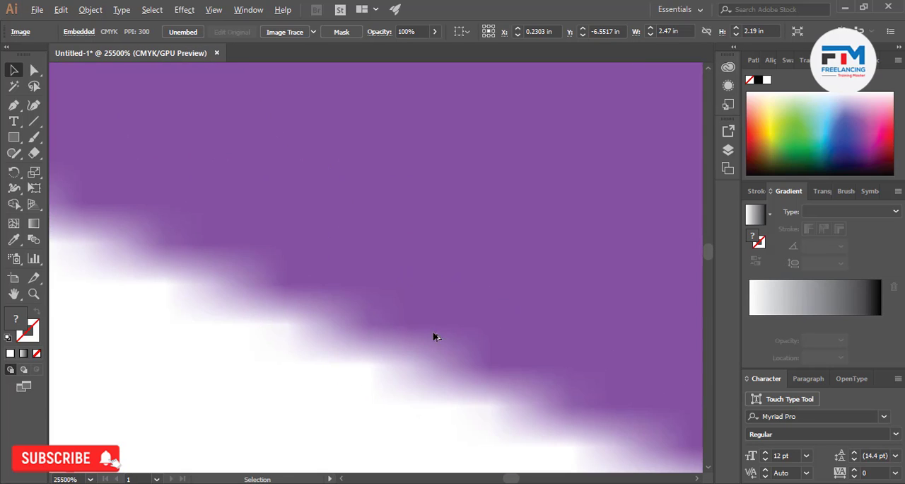
scroll(434, 345, down, 5)
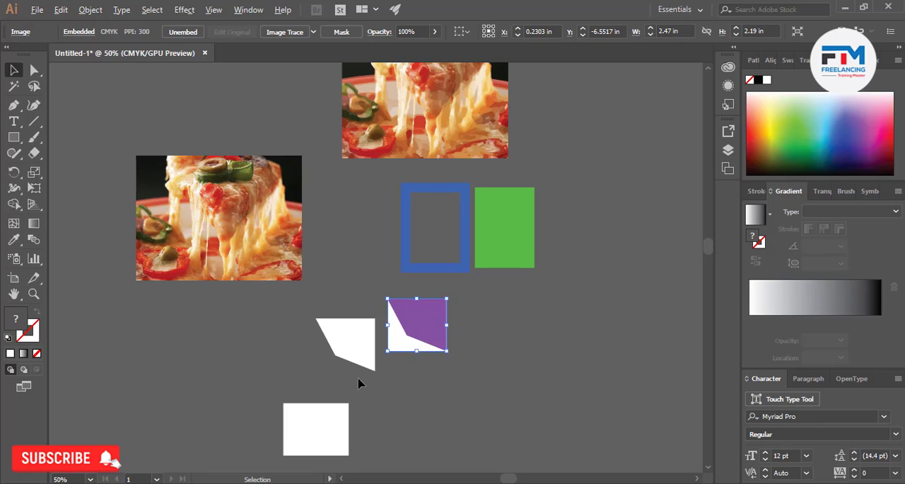
scroll(358, 383, up, 2)
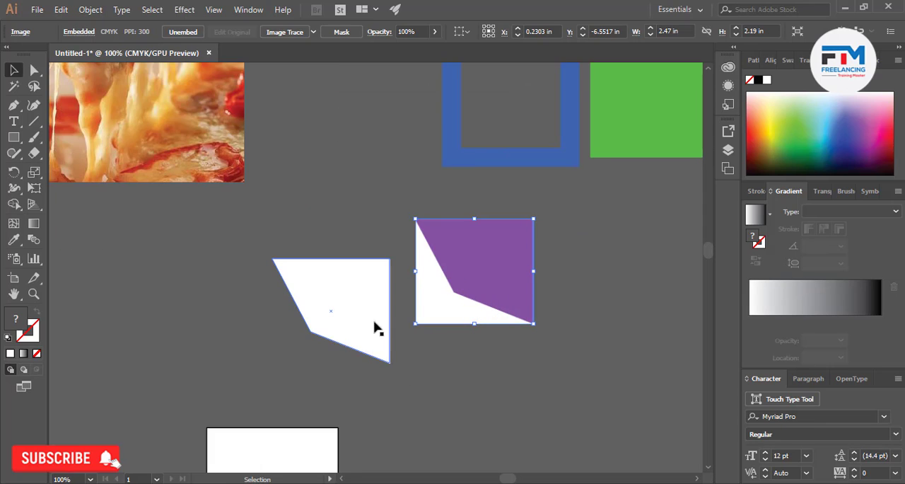
click(436, 415)
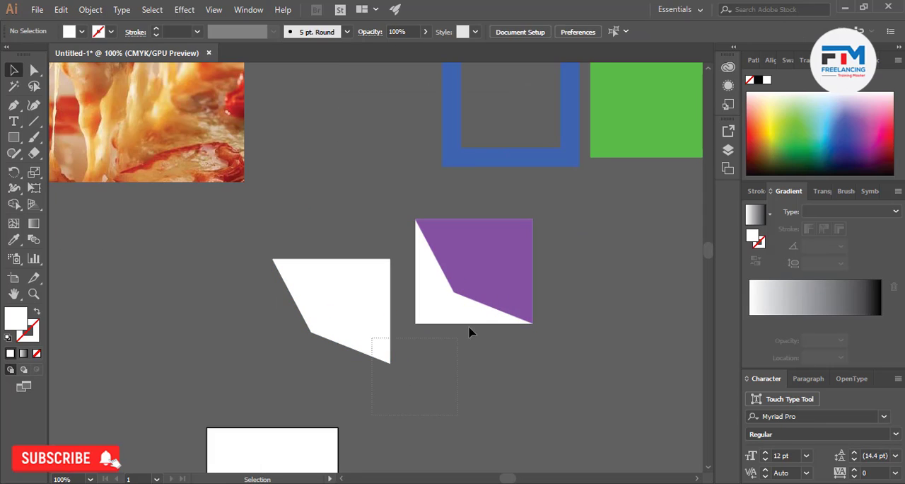
Move the white vector polygon left and slightly up, away from the rasterized purple image
drag(472, 332, 445, 390)
click(497, 365)
scroll(497, 366, down, 2)
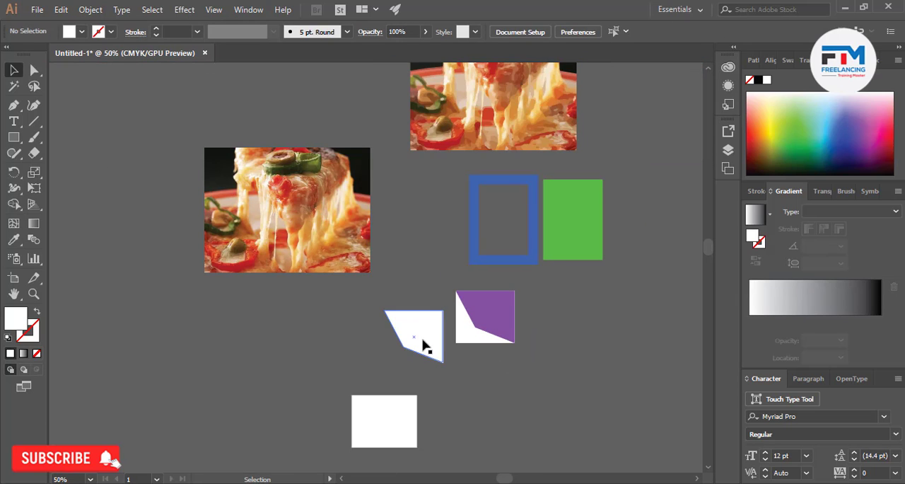
drag(424, 345, 381, 335)
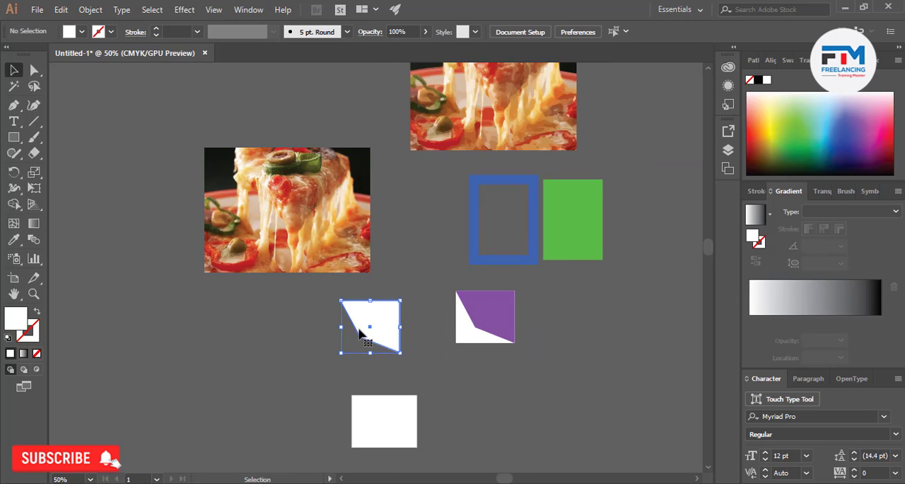
Move the inner corner anchor of the white vector polygon slightly up and right, then deselect the shape
scroll(360, 332, up, 2)
click(34, 69)
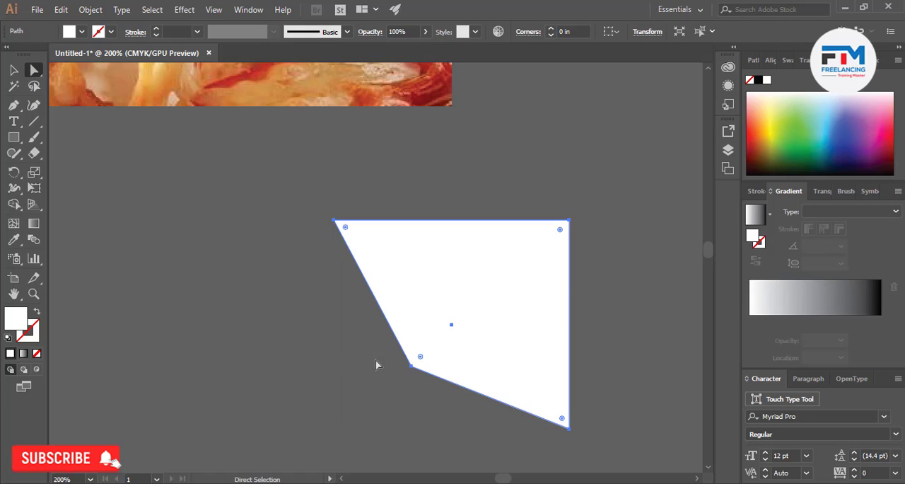
click(410, 367)
drag(411, 367, 433, 357)
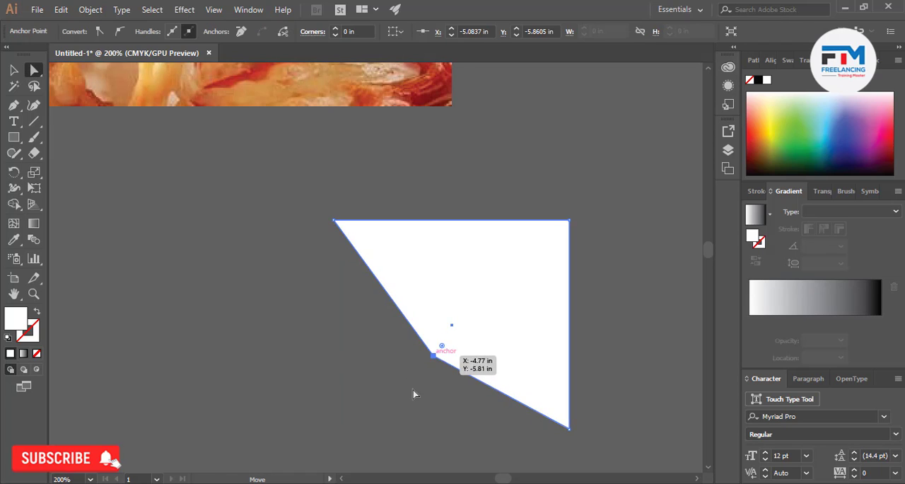
click(409, 392)
scroll(409, 392, down, 2)
click(14, 73)
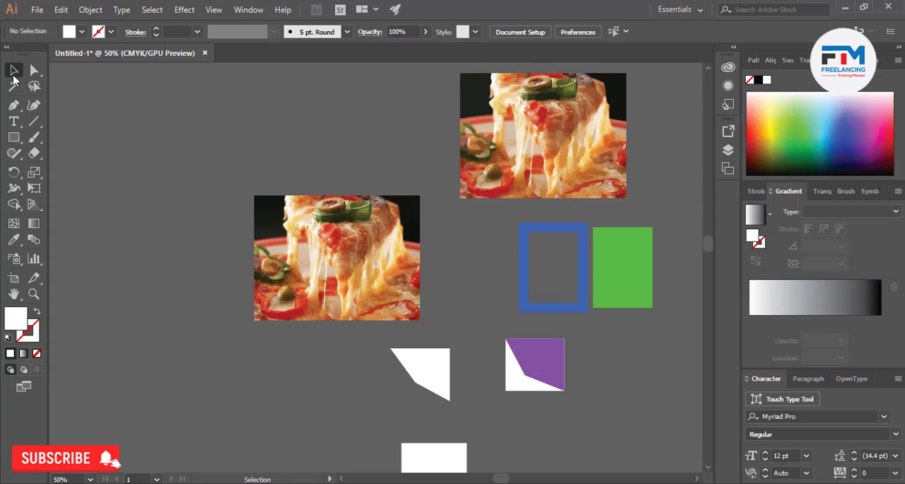
Duplicate the reshaped white vector polygon straight to the left of the original
scroll(553, 413, up, 2)
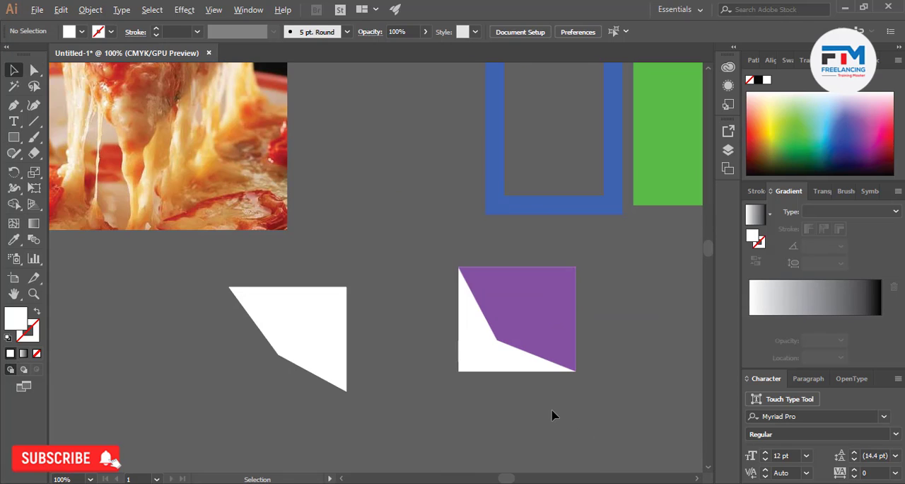
click(96, 9)
click(343, 311)
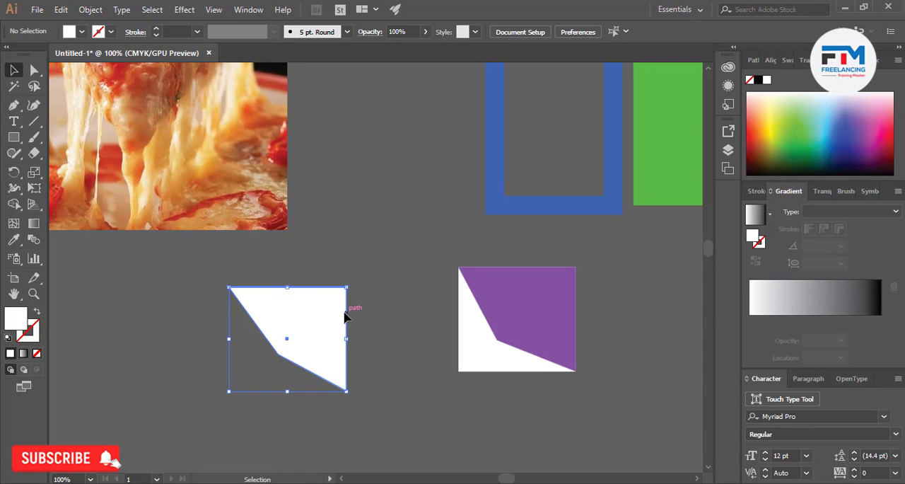
click(90, 9)
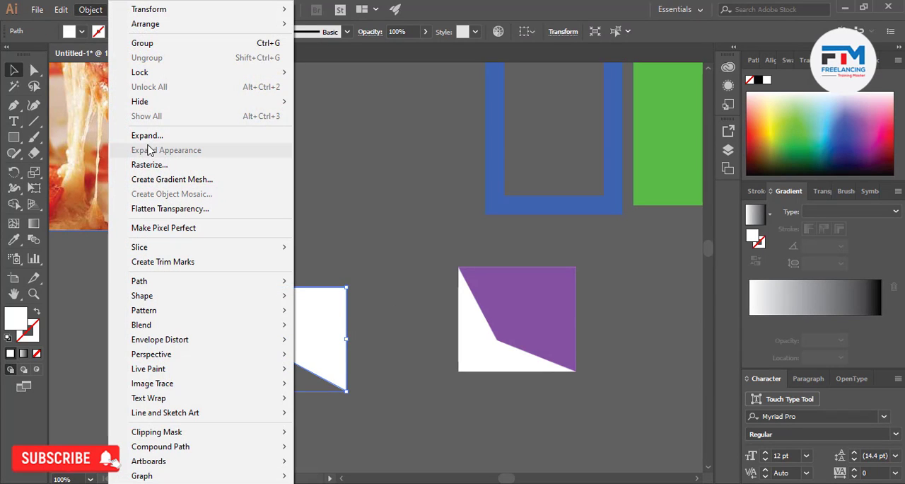
click(303, 343)
drag(303, 343, 151, 344)
Rasterize the original white polygon in CMYK at High (300 ppi) with a transparent background
click(276, 346)
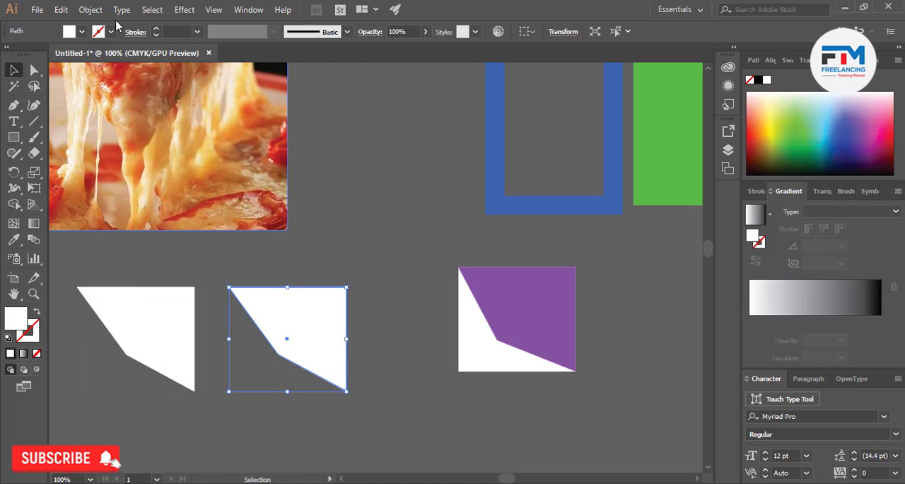
click(90, 10)
click(147, 164)
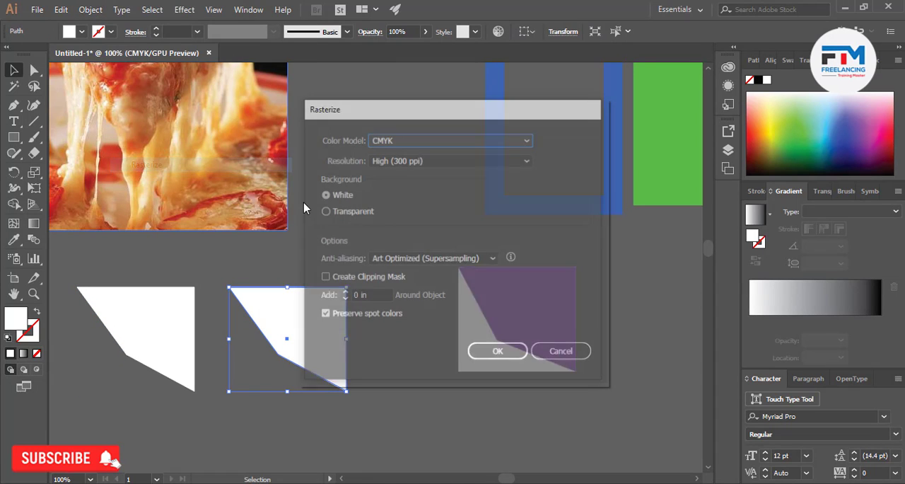
click(331, 213)
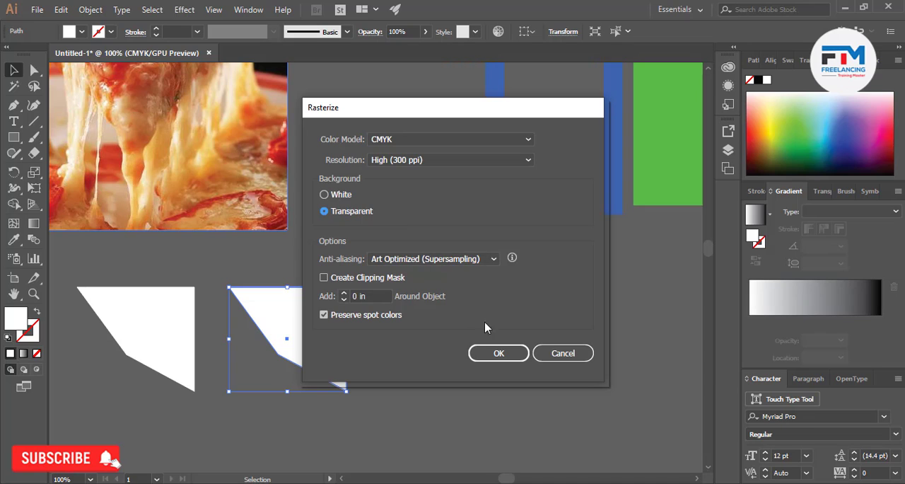
click(501, 353)
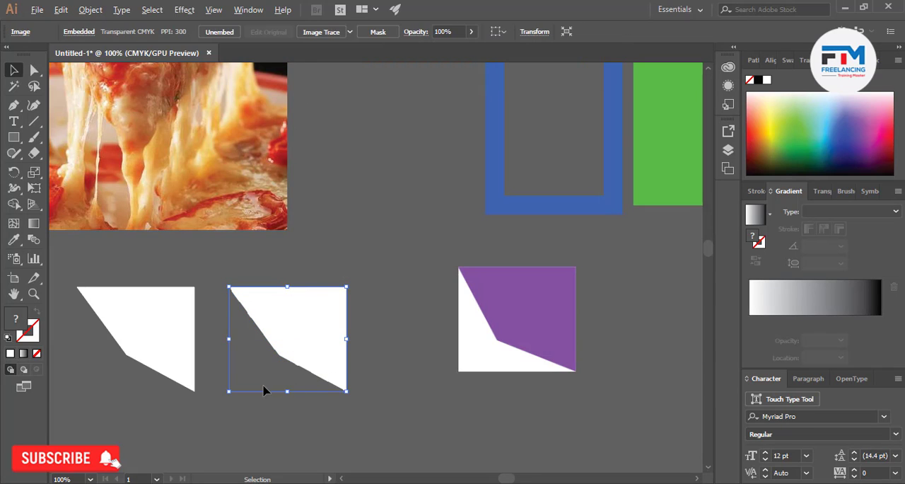
Examine the slanted edge of the newly rasterized white polygon at very high magnification
scroll(269, 386, up, 6)
scroll(468, 204, up, 4)
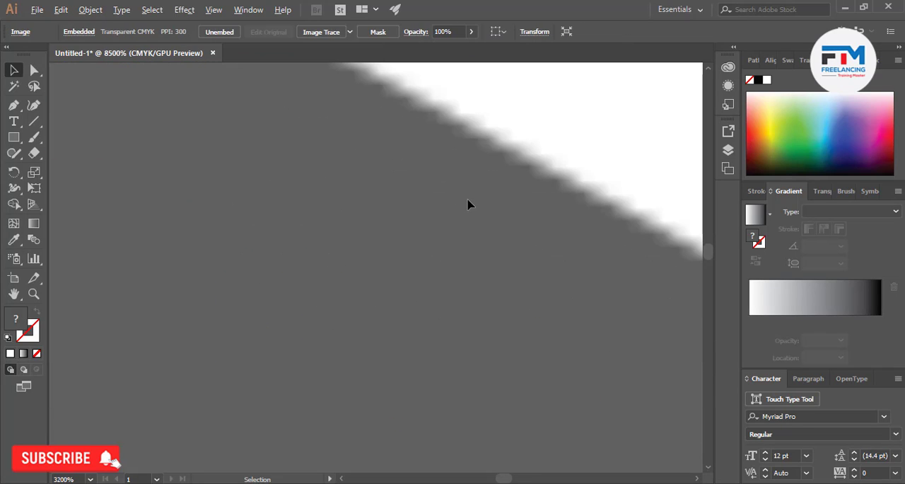
scroll(430, 242, down, 10)
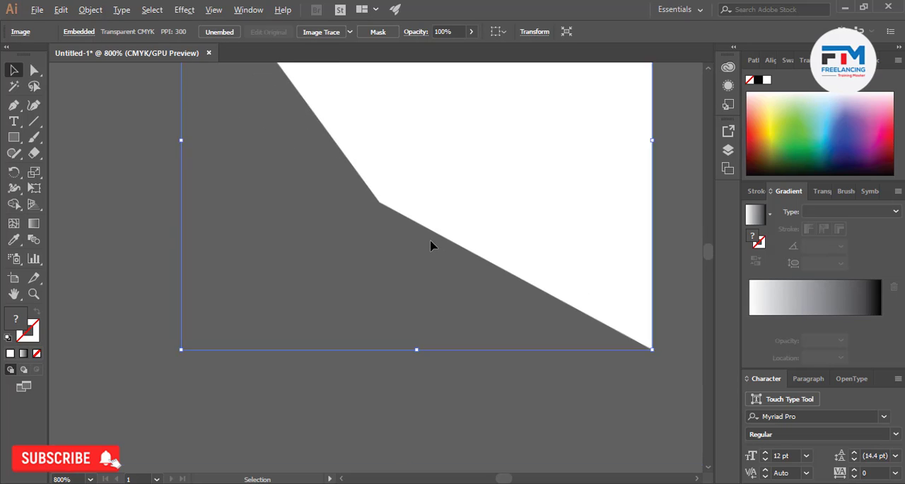
scroll(387, 254, down, 3)
click(395, 320)
scroll(401, 298, up, 3)
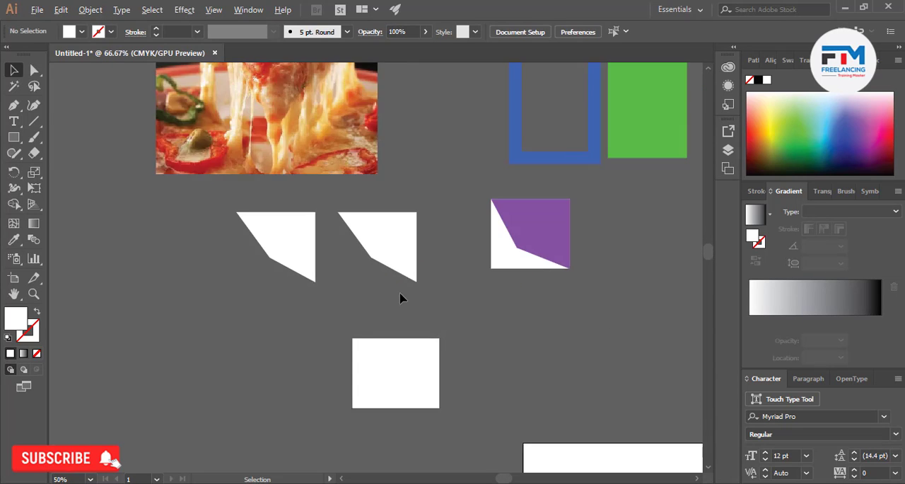
Compare the transparent rasterized polygon with the purple image on white and the vector copy
click(405, 232)
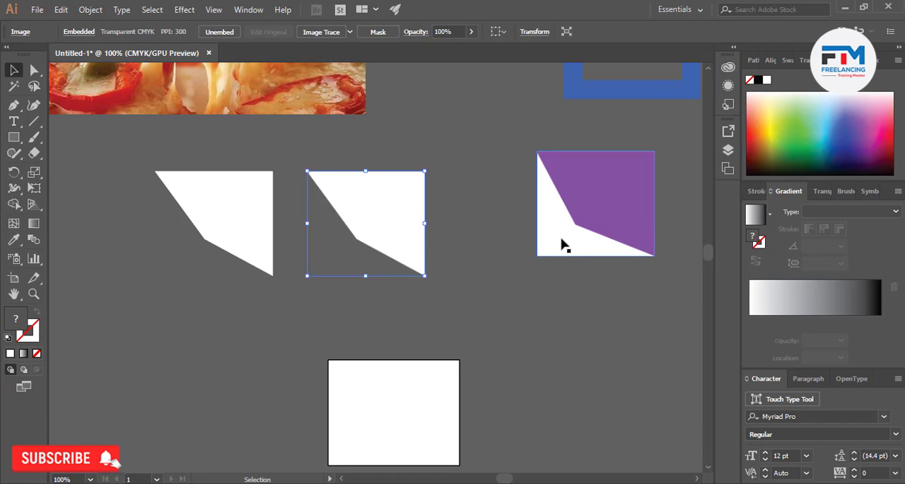
click(189, 288)
scroll(276, 240, up, 3)
scroll(276, 241, down, 2)
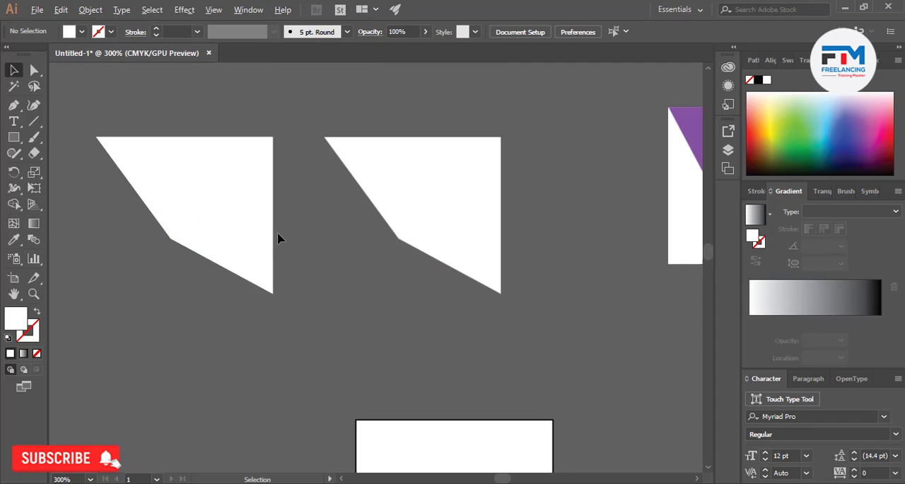
click(403, 233)
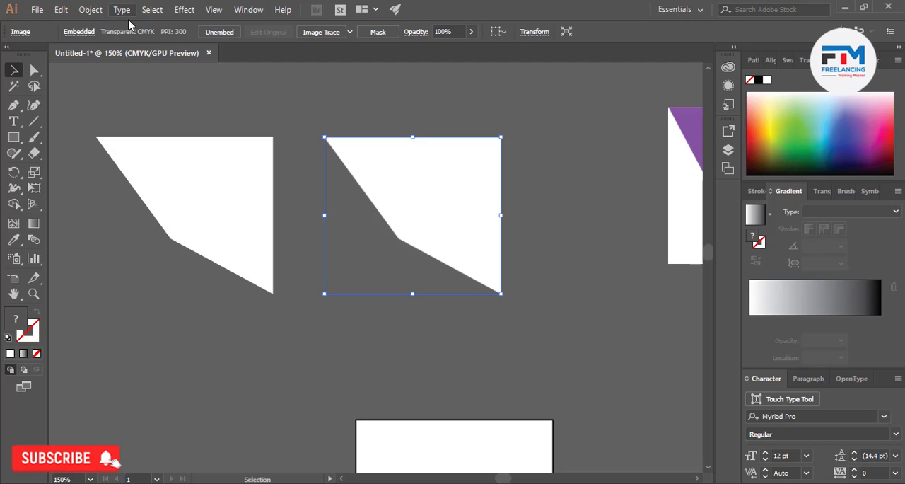
scroll(471, 259, down, 4)
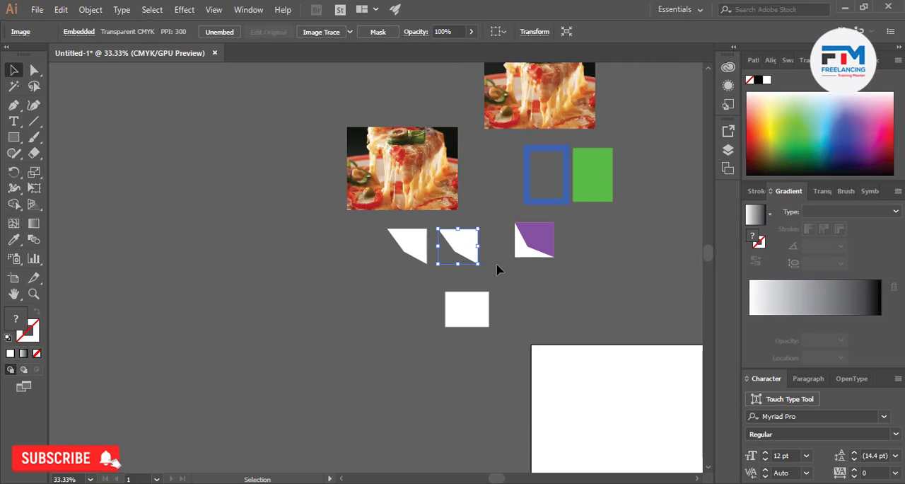
scroll(437, 252, up, 3)
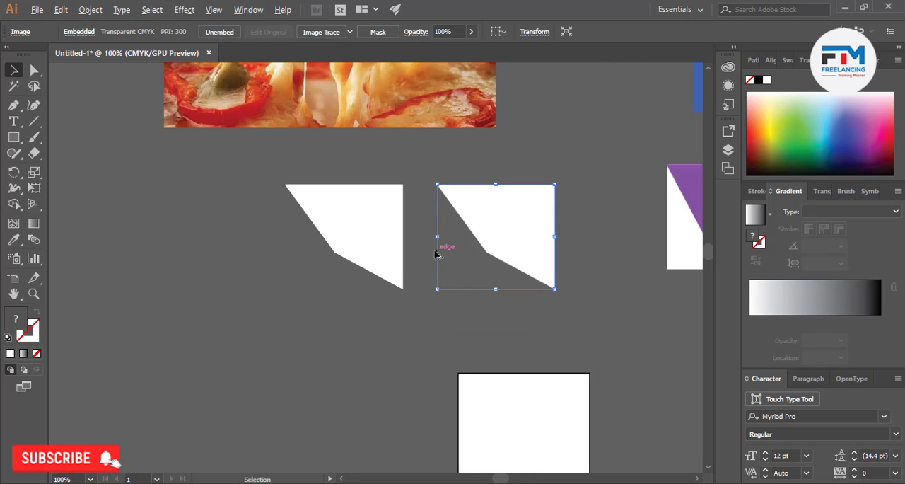
click(95, 10)
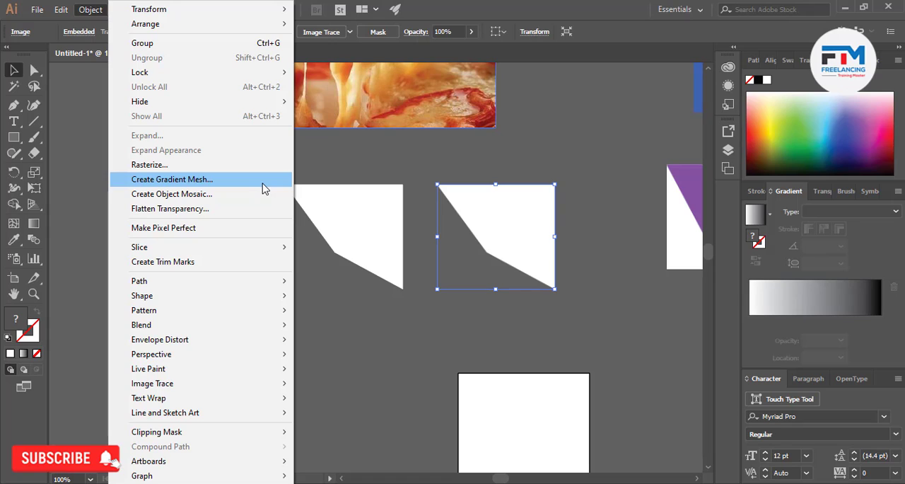
click(208, 181)
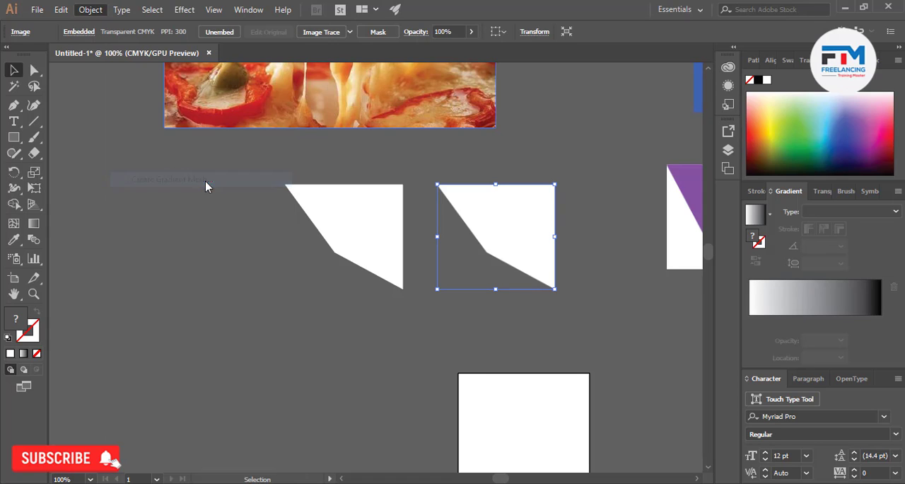
key(Return)
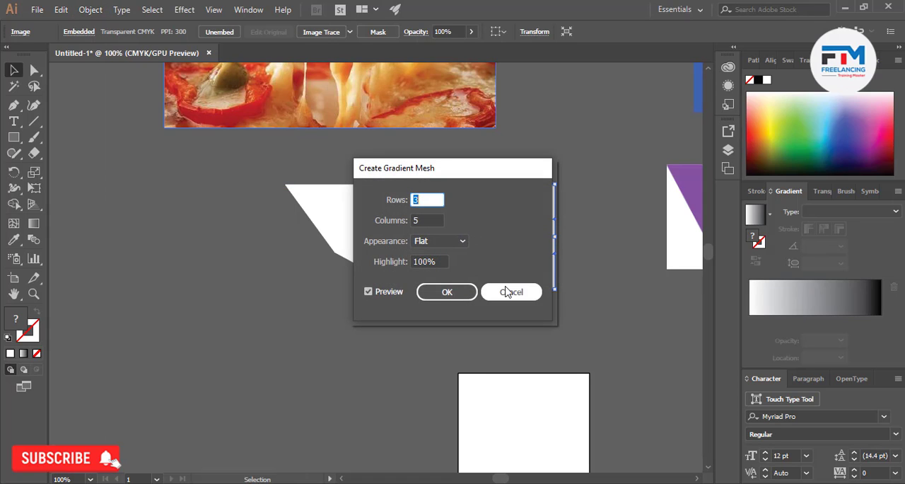
click(507, 291)
click(361, 228)
Draw a white rectangle about 3.57 by 2.44 in below the vector polygon and open Create Gradient Mesh for it
scroll(414, 248, down, 3)
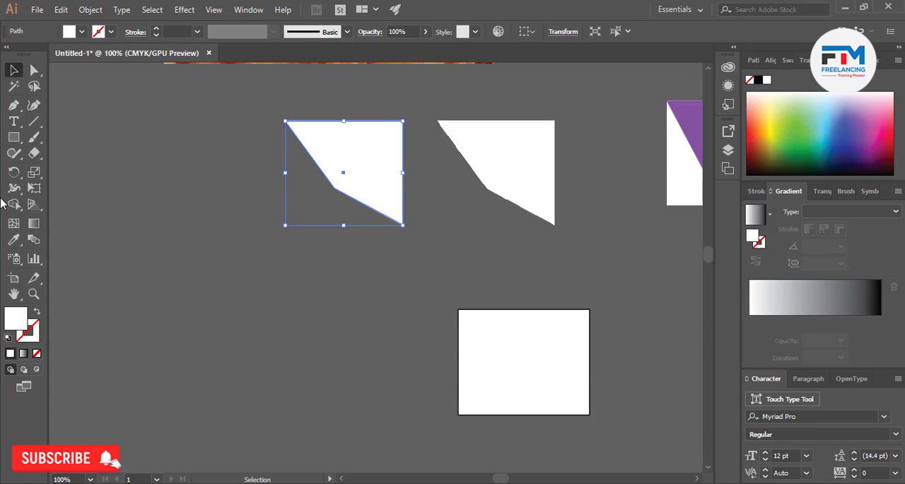
click(14, 137)
drag(224, 246, 396, 361)
click(90, 10)
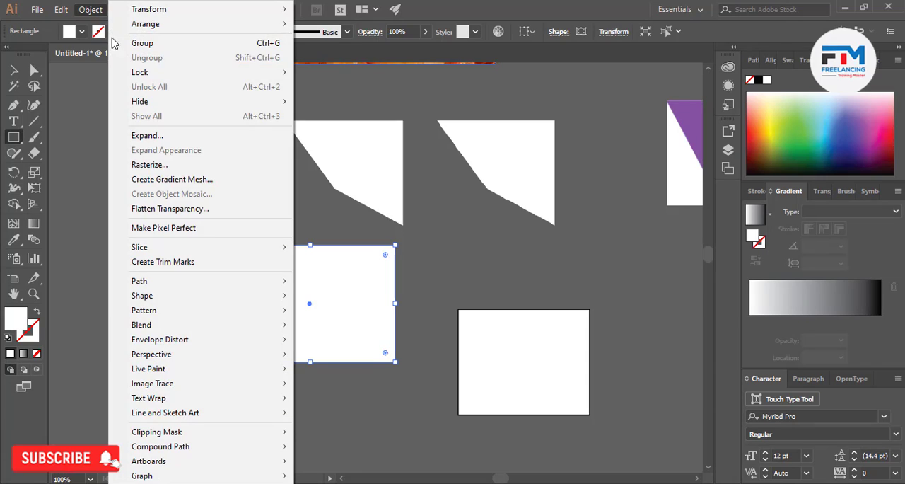
click(180, 179)
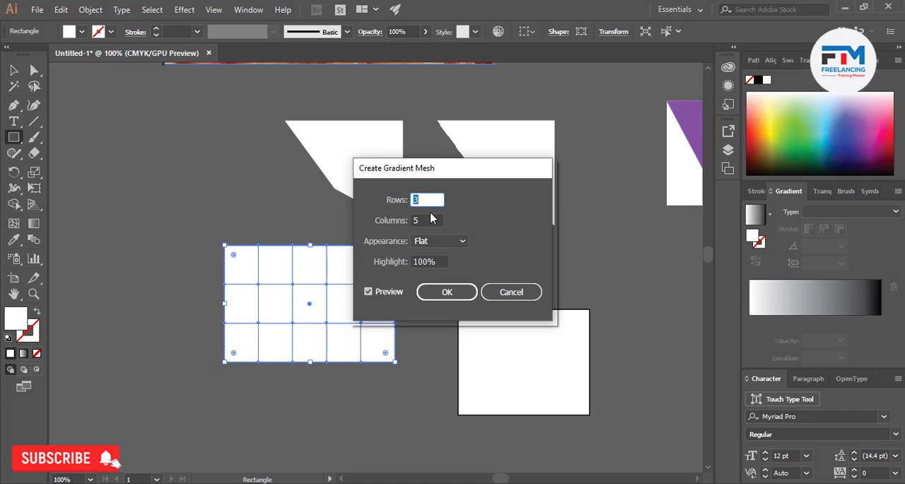
Try a gradient mesh of 5 rows and 2 columns on the rectangle, turning the preview off and on
drag(425, 219, 394, 202)
text(2)
text(5)
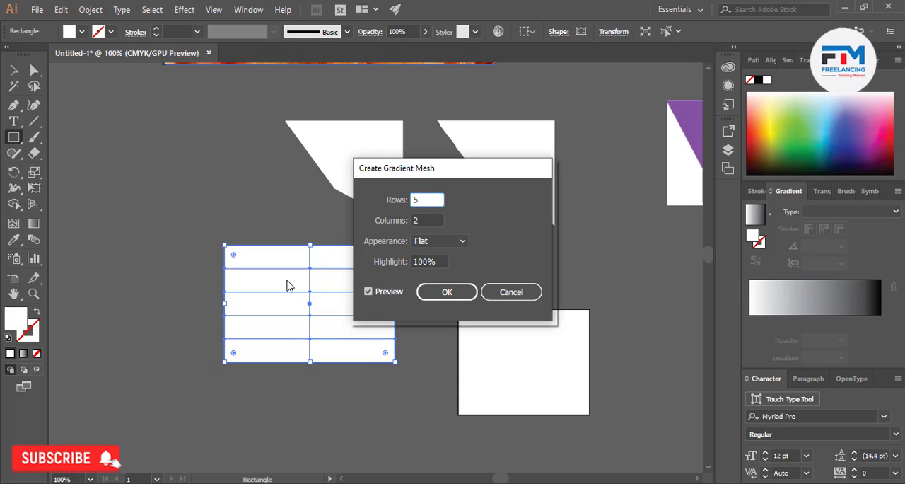
click(375, 294)
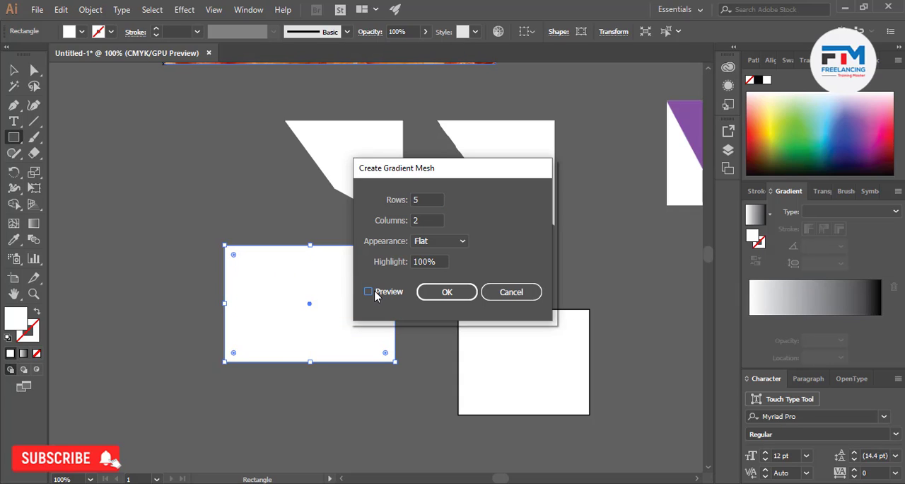
click(374, 293)
Set the rectangle's gradient mesh to 3 rows and 4 columns
double_click(418, 200)
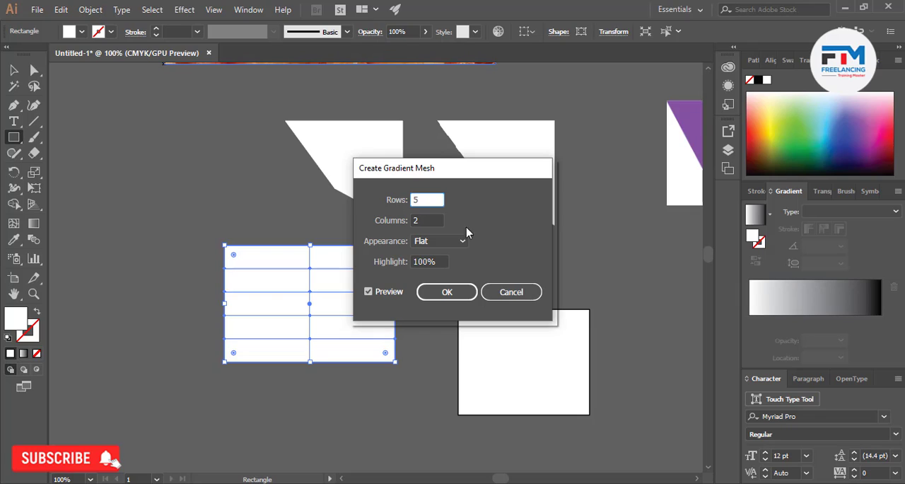
text(3)
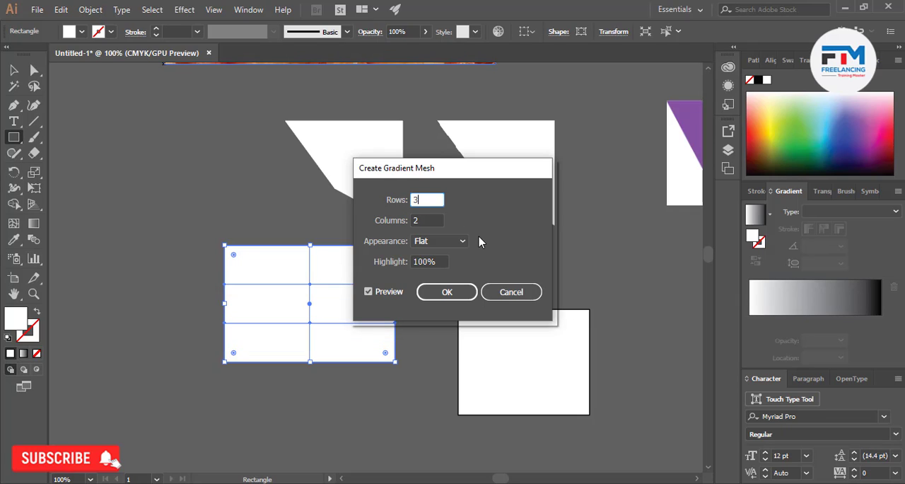
key(Tab)
text(4)
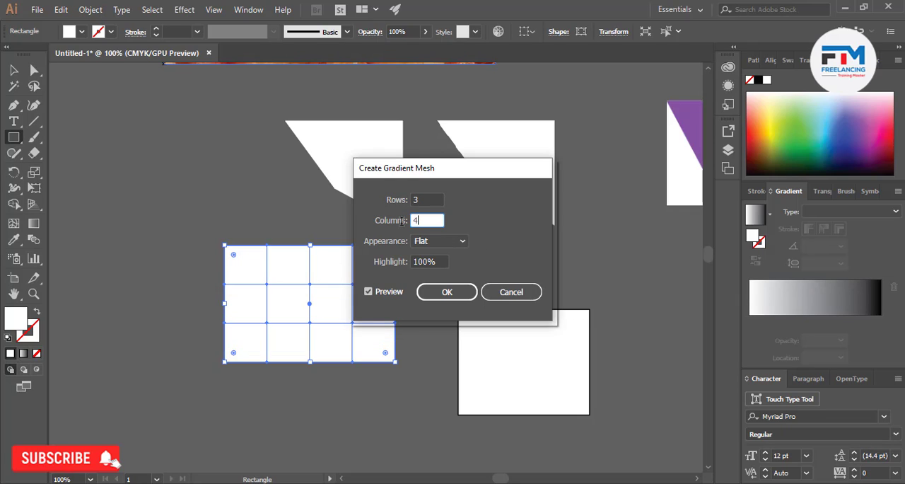
Try the To Center and To Edge appearances, then create the rectangle's gradient mesh with the Flat appearance
click(431, 241)
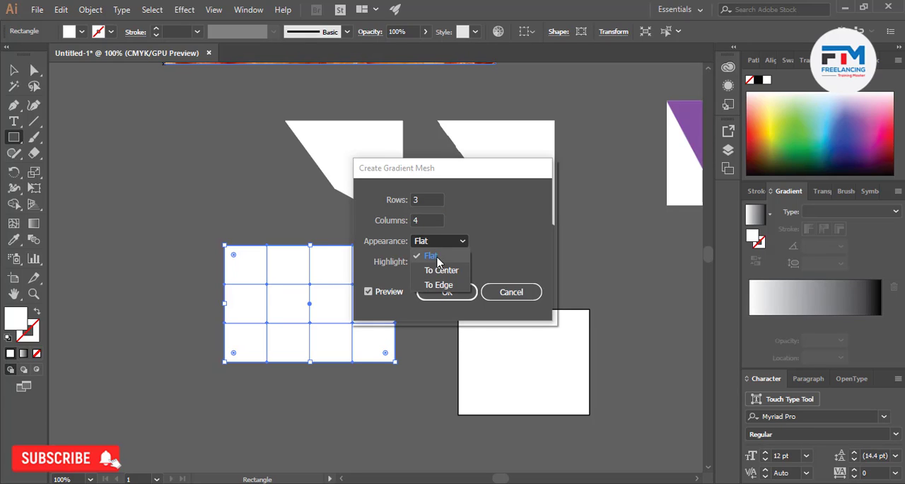
click(440, 271)
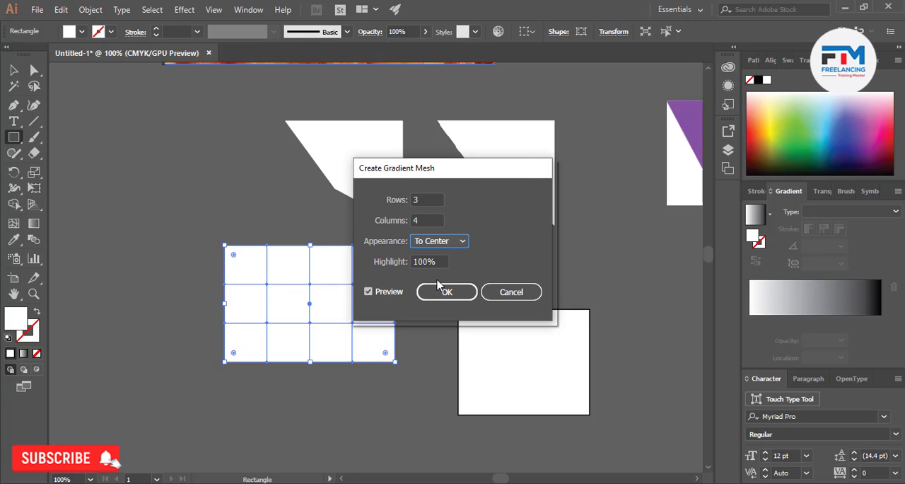
click(430, 241)
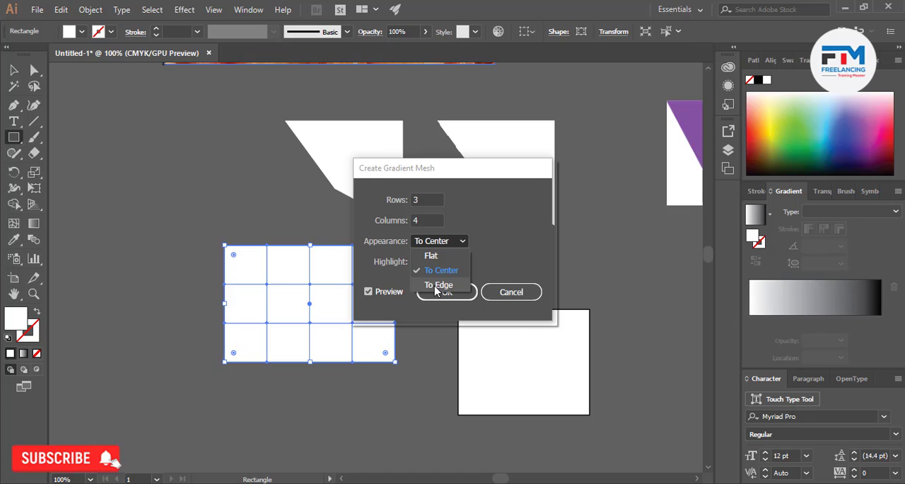
click(437, 284)
click(449, 244)
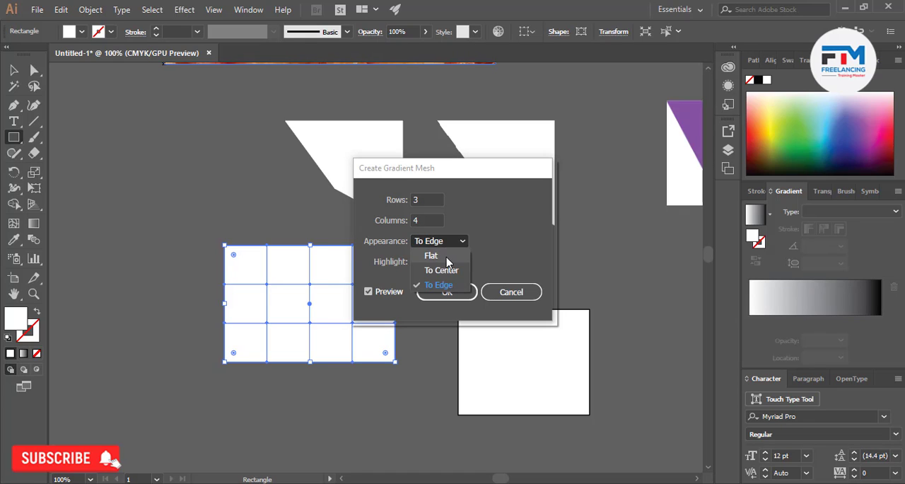
click(446, 257)
click(450, 292)
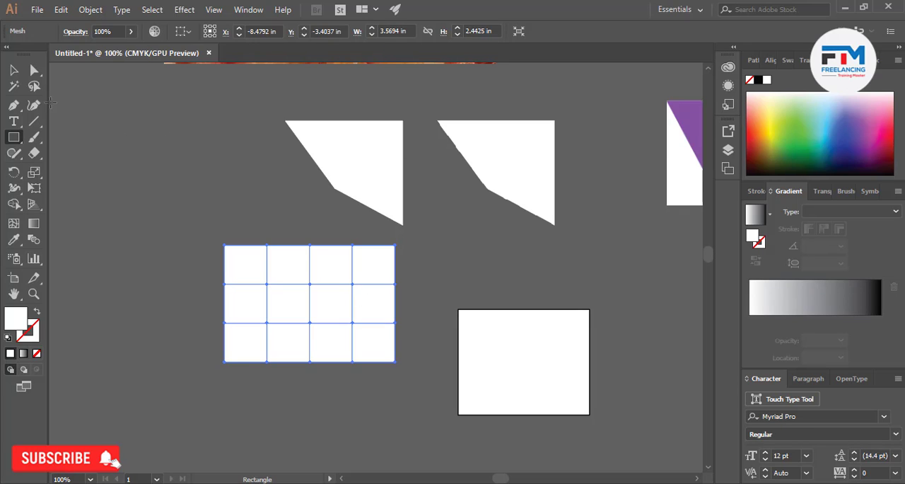
Lasso the inner points of the rectangle's gradient mesh and fill them with teal from the color spectrum
click(35, 88)
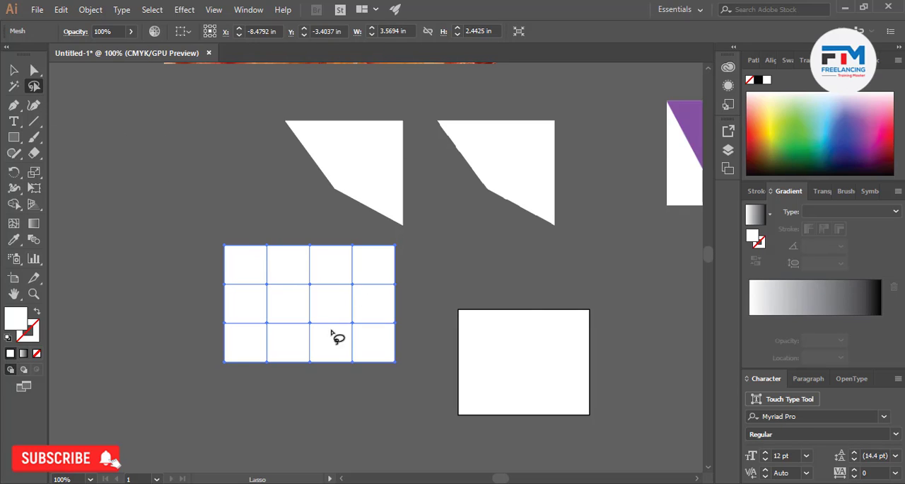
scroll(308, 330, up, 2)
mouse_move(187, 211)
mouse_down()
mouse_move(425, 238)
mouse_move(398, 359)
mouse_move(212, 366)
mouse_move(183, 221)
mouse_up()
click(809, 130)
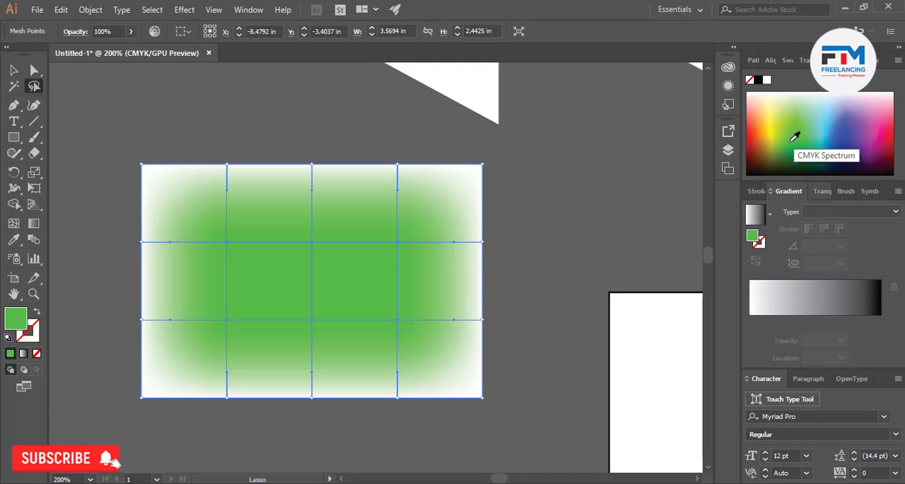
click(794, 139)
click(820, 117)
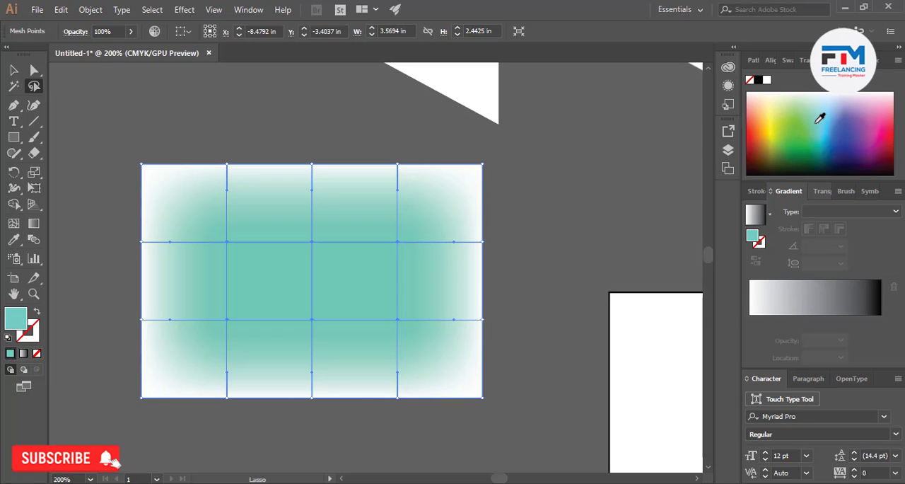
Recolor the upper-middle and upper-right inner mesh points in two shades of green
mouse_move(333, 263)
mouse_down()
mouse_move(327, 239)
mouse_move(433, 222)
mouse_move(404, 225)
mouse_up()
click(798, 139)
click(804, 122)
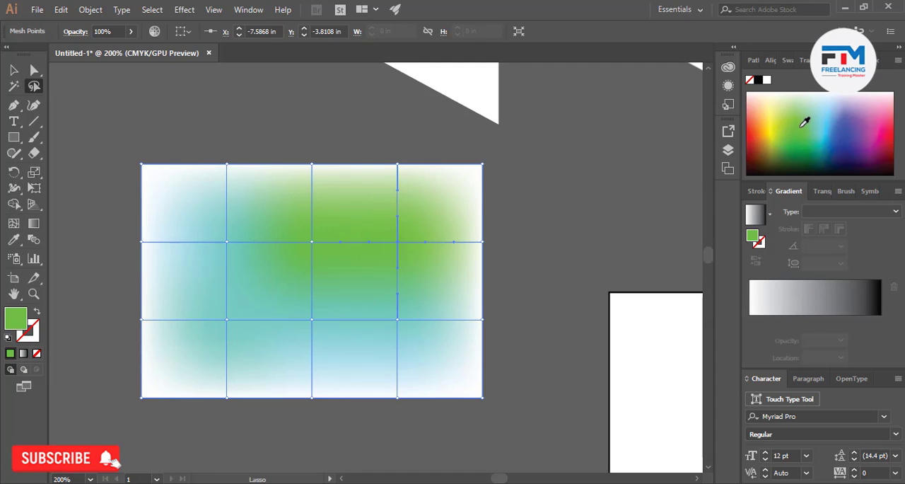
click(804, 139)
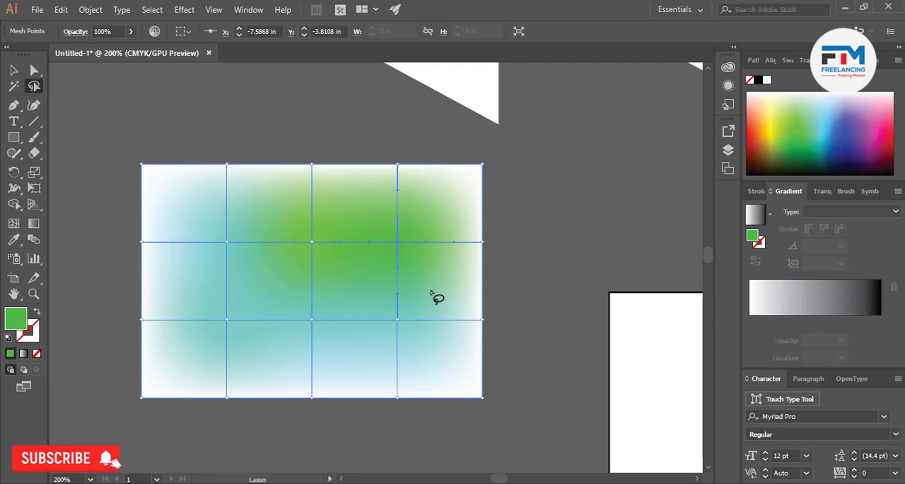
Lasso the lower-right inner mesh point and fill it with medium blue
drag(408, 312, 389, 300)
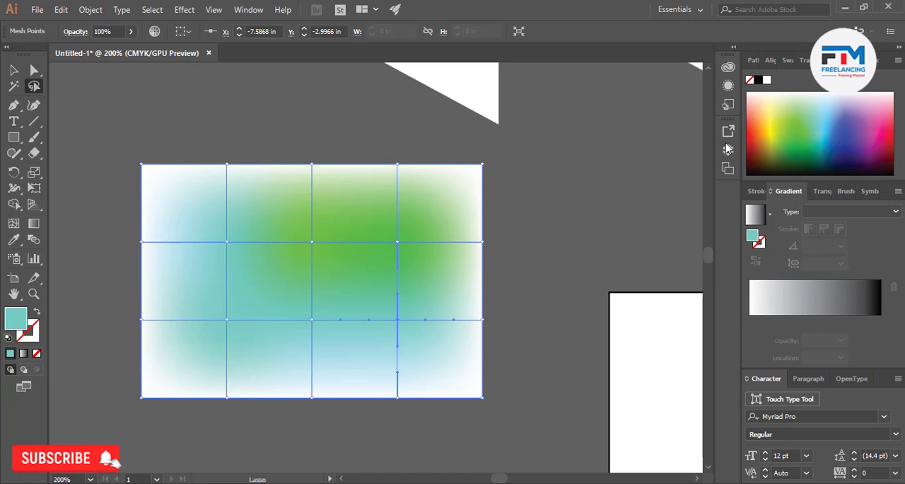
click(835, 141)
click(837, 131)
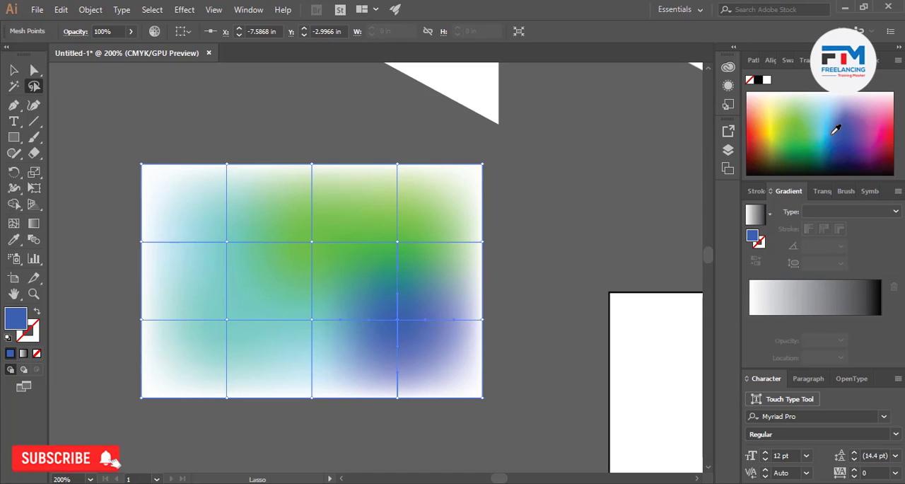
click(835, 130)
click(833, 129)
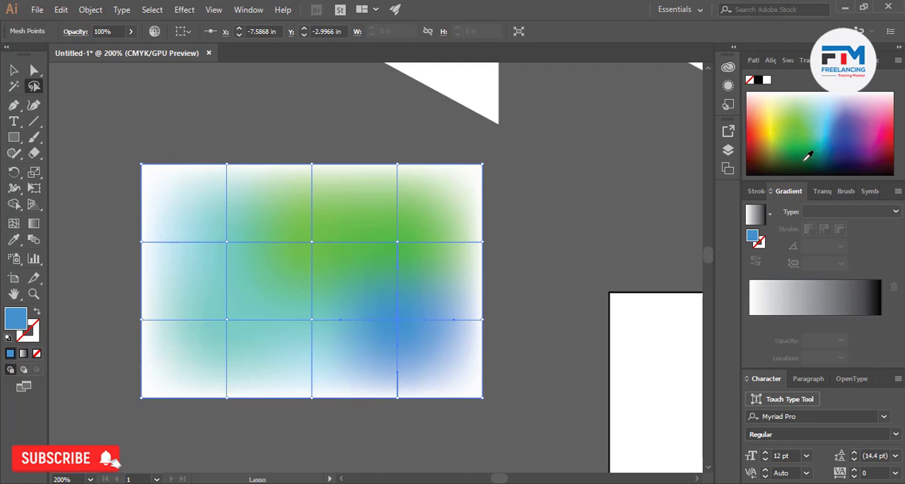
Lasso the lower-middle inner mesh point and fill it with yellow-green
mouse_move(333, 309)
mouse_down()
mouse_move(294, 315)
mouse_move(332, 308)
mouse_up()
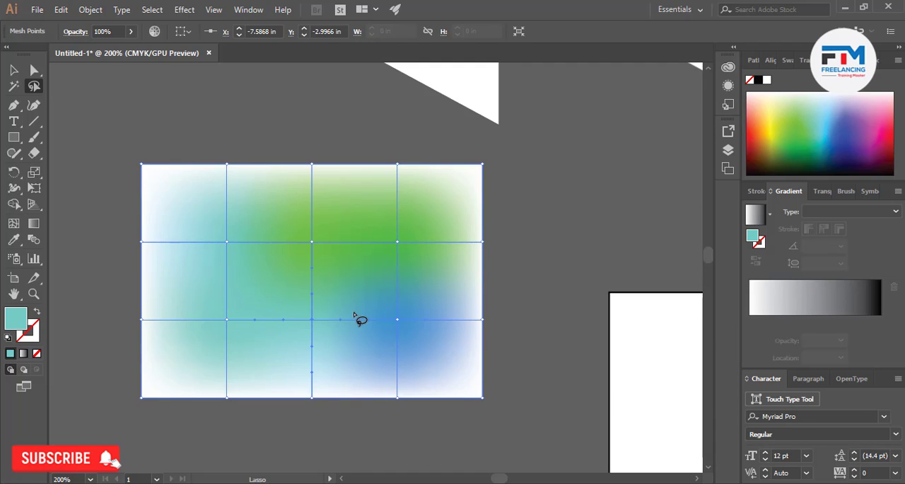
click(796, 142)
click(780, 121)
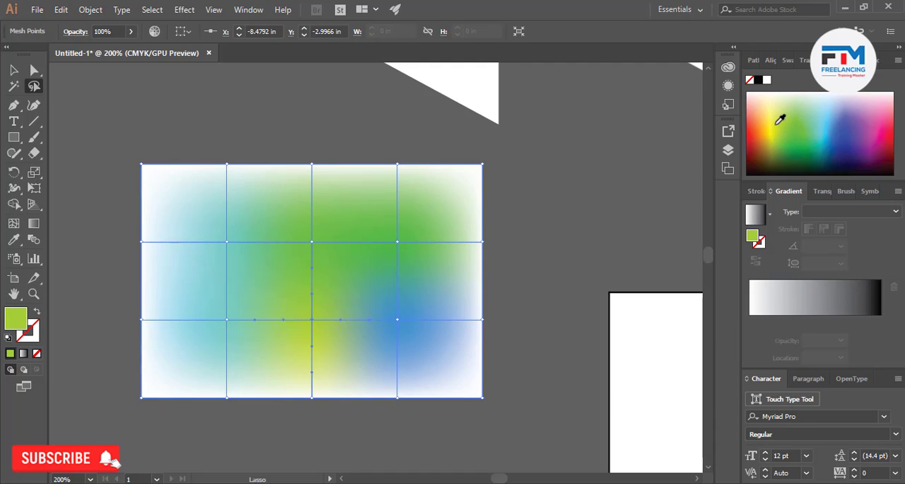
Fill the upper-left inner mesh point with dark teal and the lower-left inner point with green
mouse_move(216, 234)
mouse_down()
mouse_move(238, 257)
mouse_move(244, 234)
mouse_up()
click(815, 133)
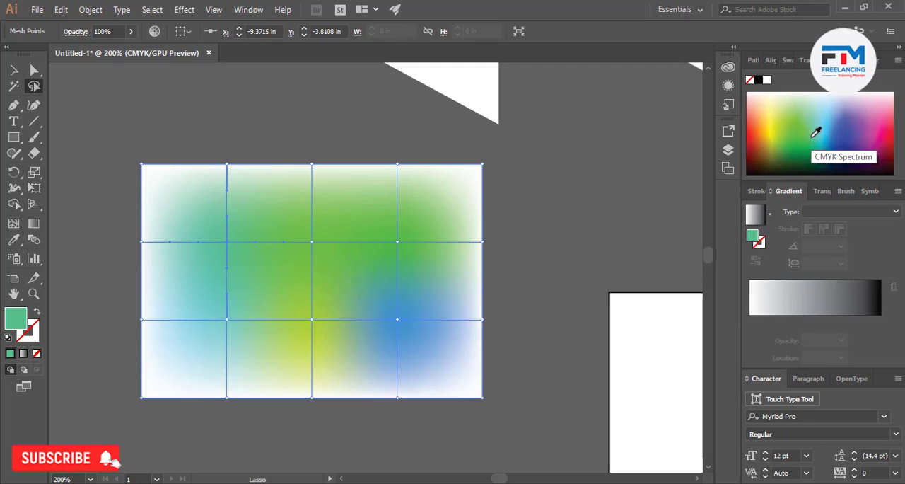
click(819, 147)
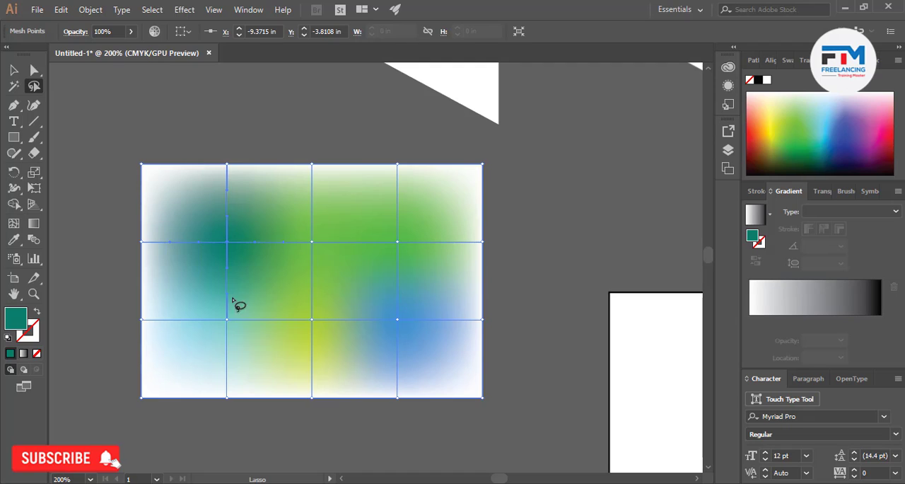
drag(238, 303, 222, 299)
click(811, 132)
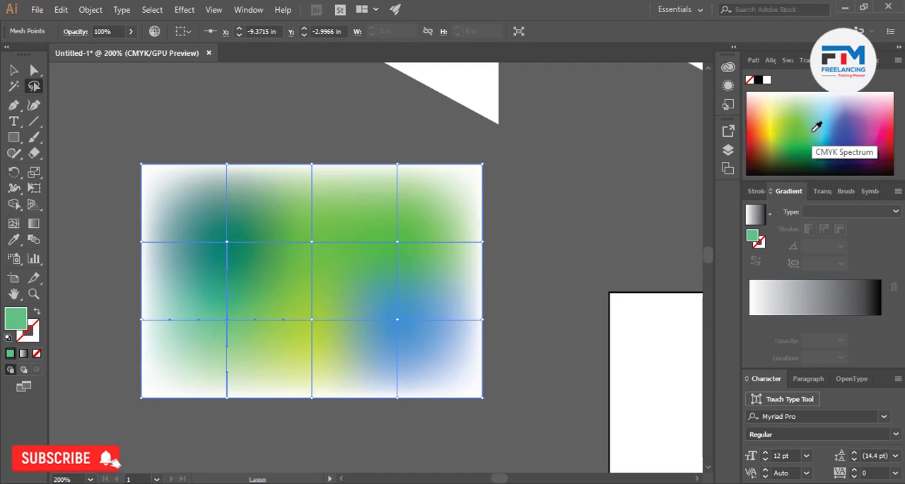
click(812, 135)
click(804, 140)
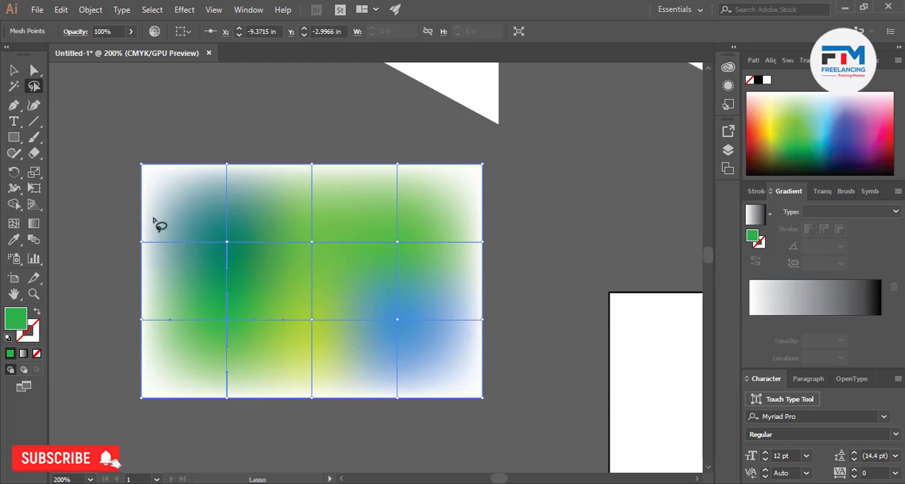
scroll(317, 319, down, 3)
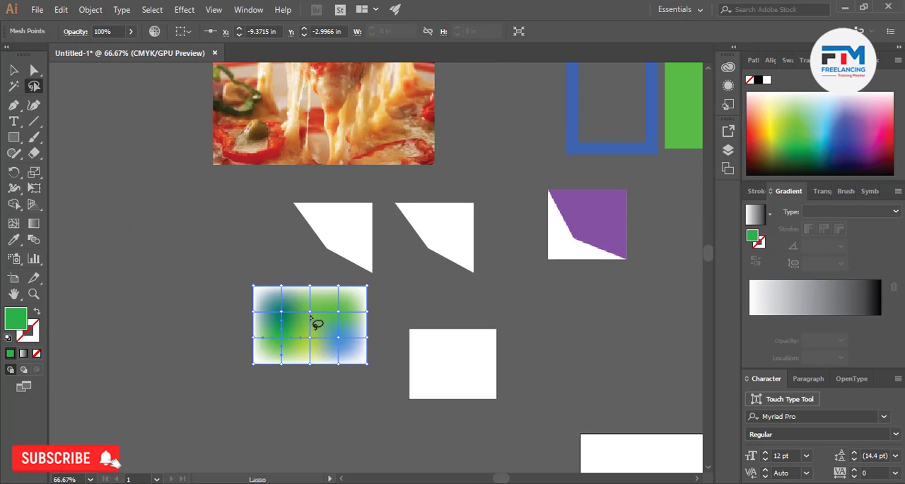
Compare the availability of Create Object Mosaic for the rasterized polygon, the vector polygon and the pizza image
scroll(414, 293, up, 2)
key(v)
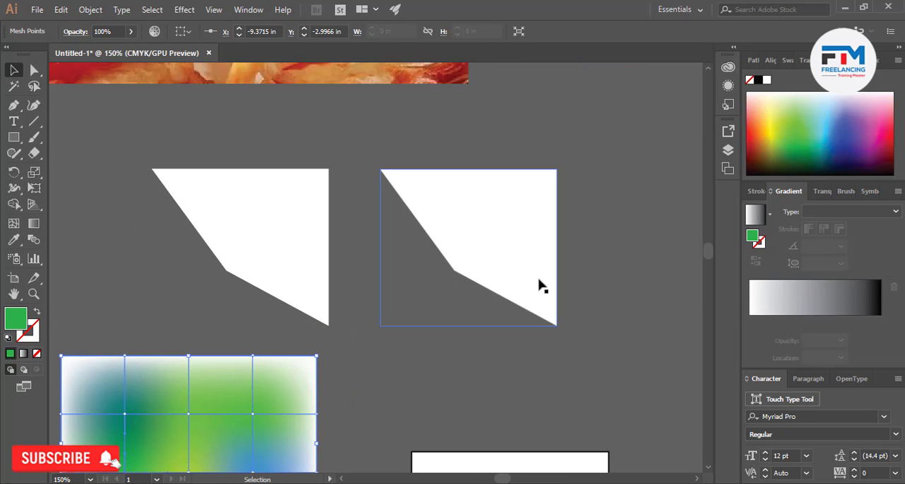
click(542, 282)
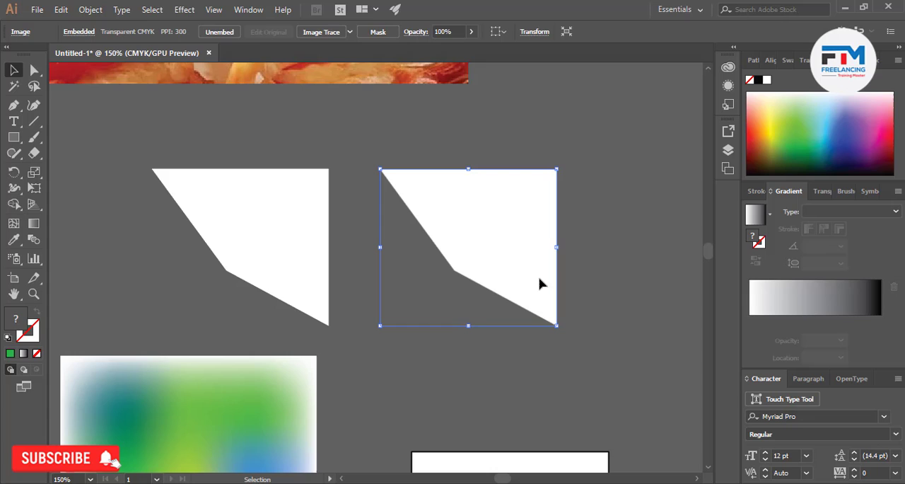
click(93, 10)
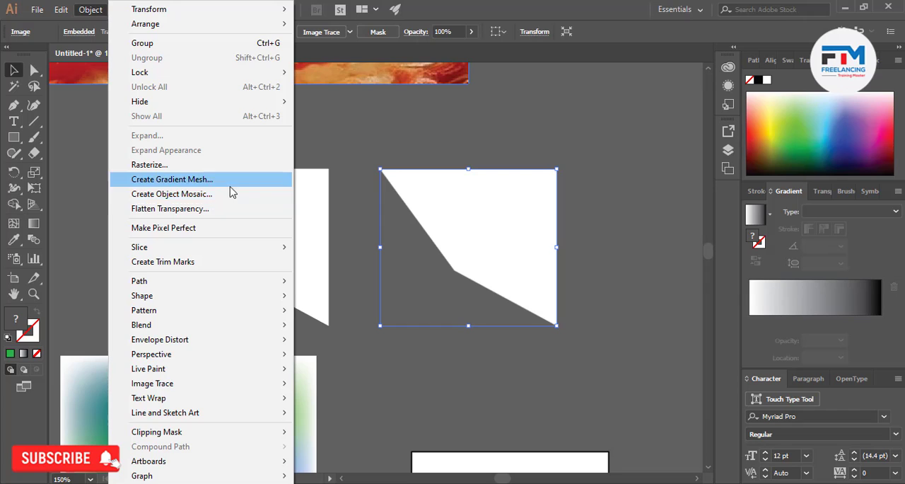
click(376, 241)
click(296, 249)
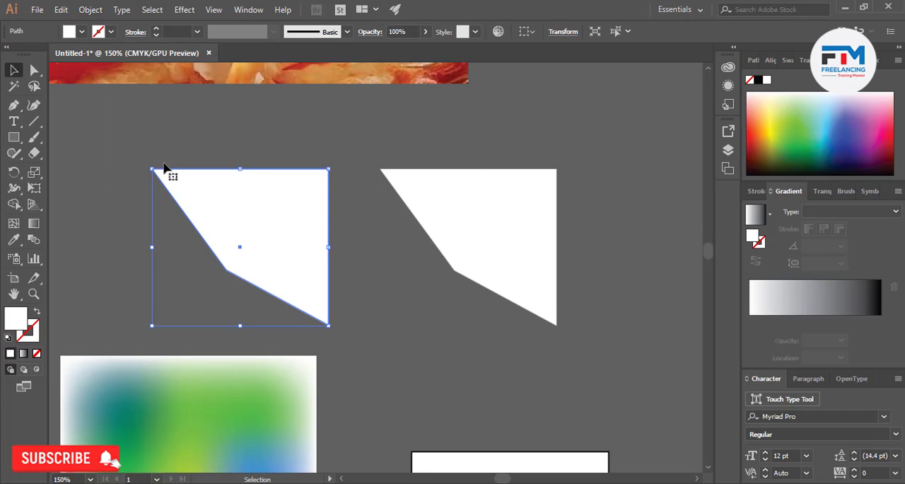
click(90, 10)
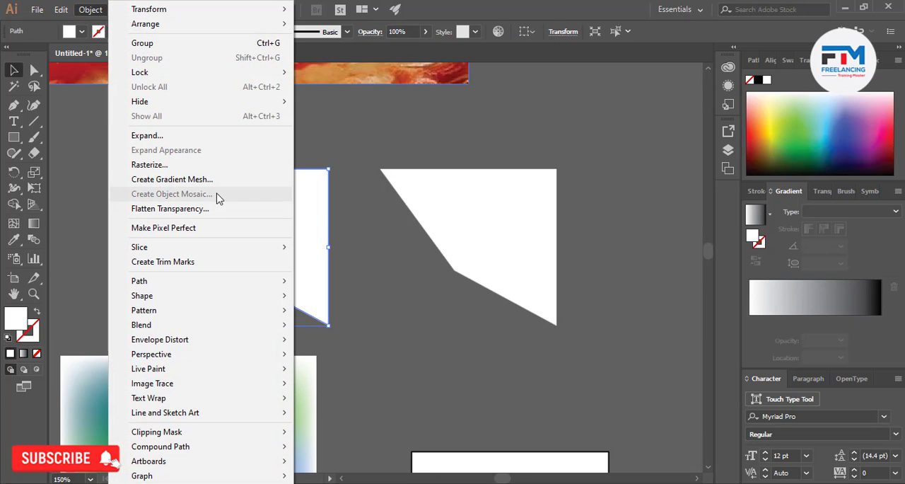
click(367, 230)
click(439, 276)
scroll(439, 276, down, 2)
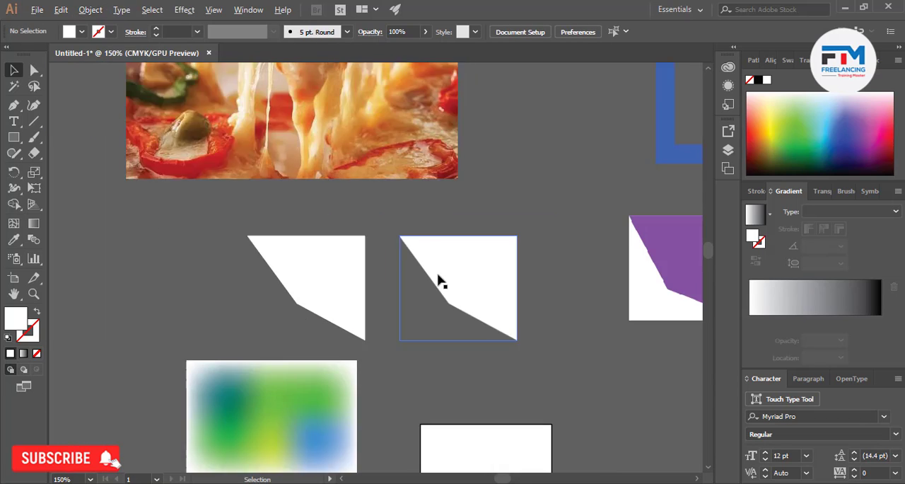
click(355, 173)
click(97, 9)
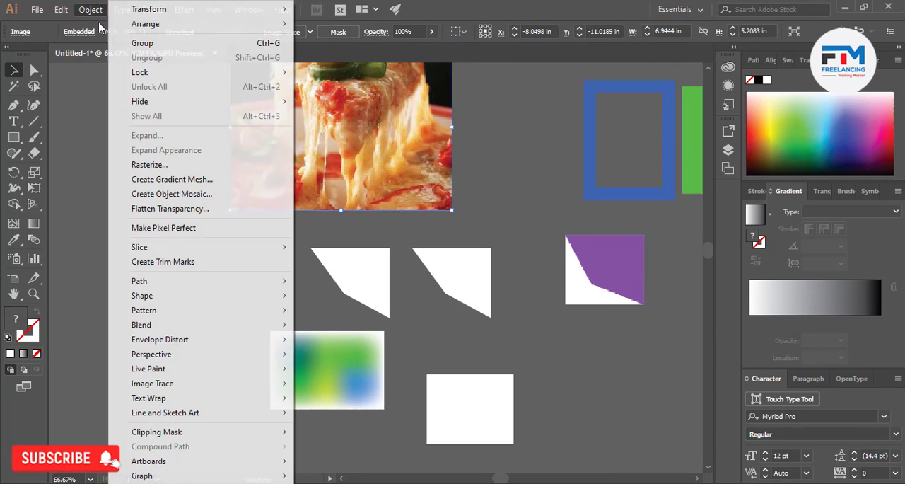
click(89, 188)
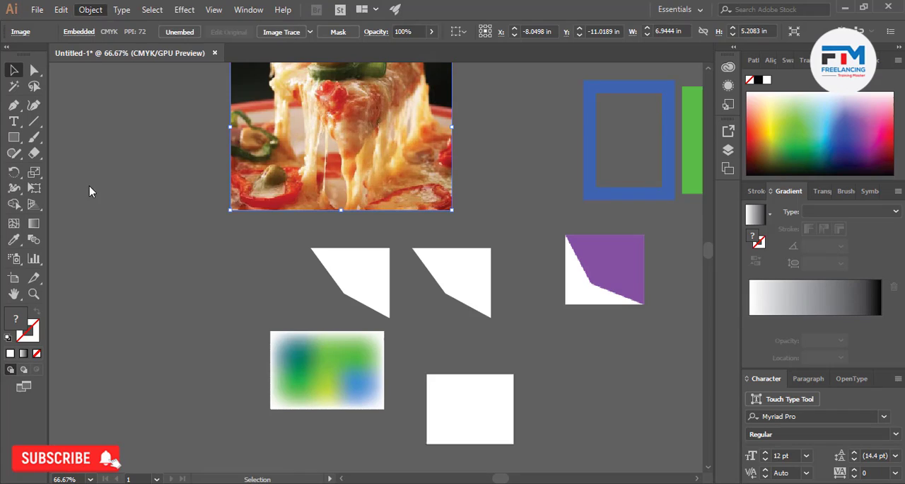
Open Create Object Mosaic for the rasterized polygon and try a new size of 3.8 by 4 in
click(466, 295)
scroll(466, 296, up, 3)
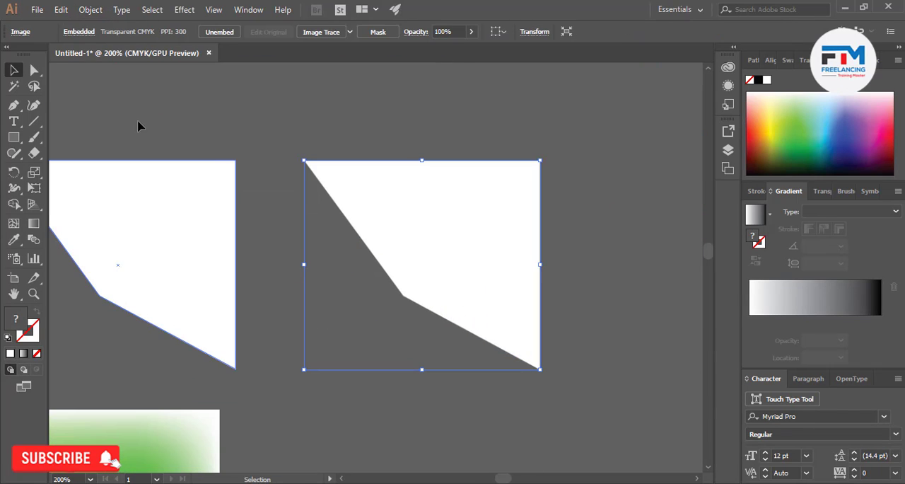
click(90, 10)
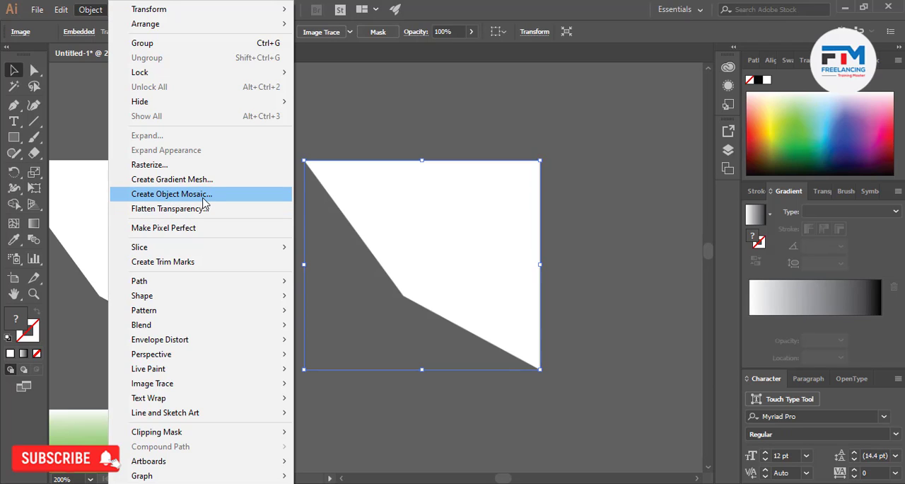
click(169, 194)
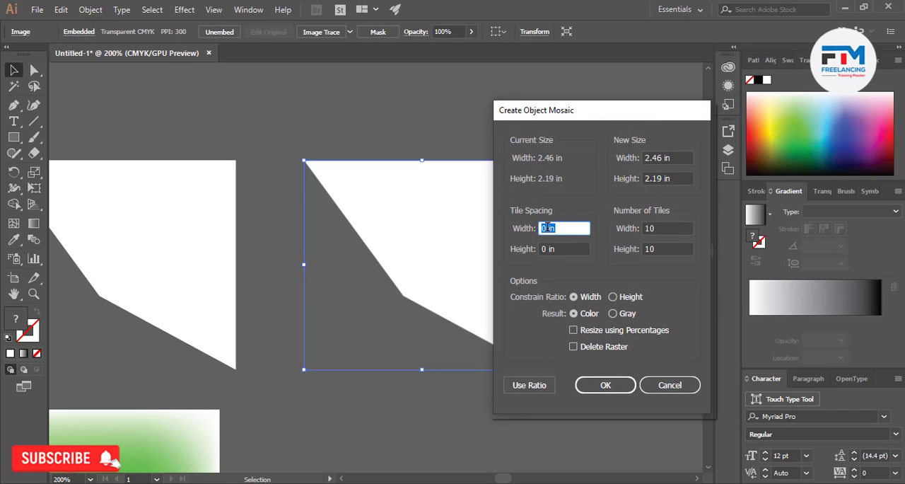
scroll(547, 228, up, 8)
click(654, 157)
scroll(654, 158, up, 4)
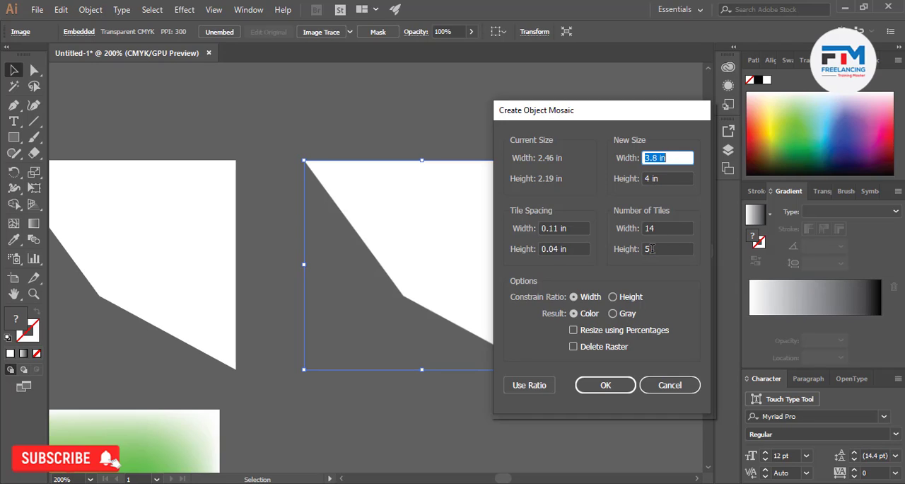
Try creating the object mosaic with 30 by 38 tiles, 0.07 in width spacing and 0 in height spacing
scroll(652, 248, down, 4)
scroll(651, 249, up, 9)
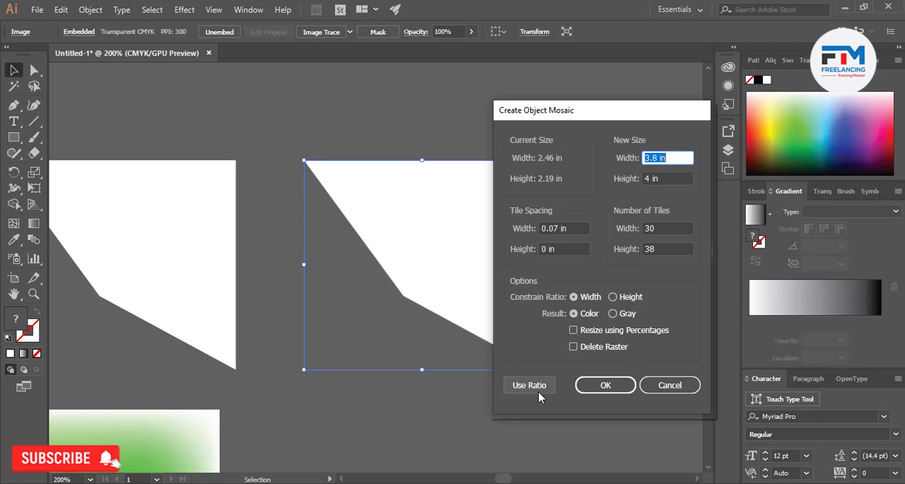
click(606, 383)
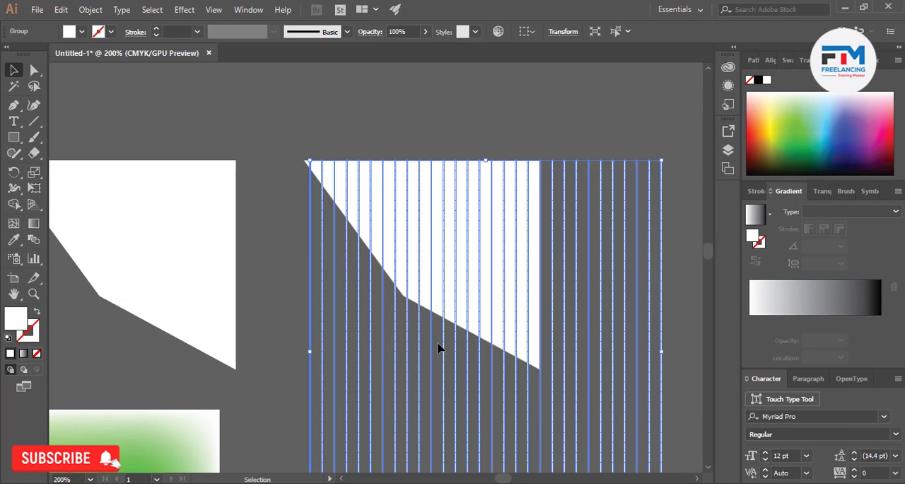
Inspect the mosaic strips over the rasterized polygon up close and undo the object mosaic
scroll(434, 343, down, 3)
scroll(359, 340, up, 8)
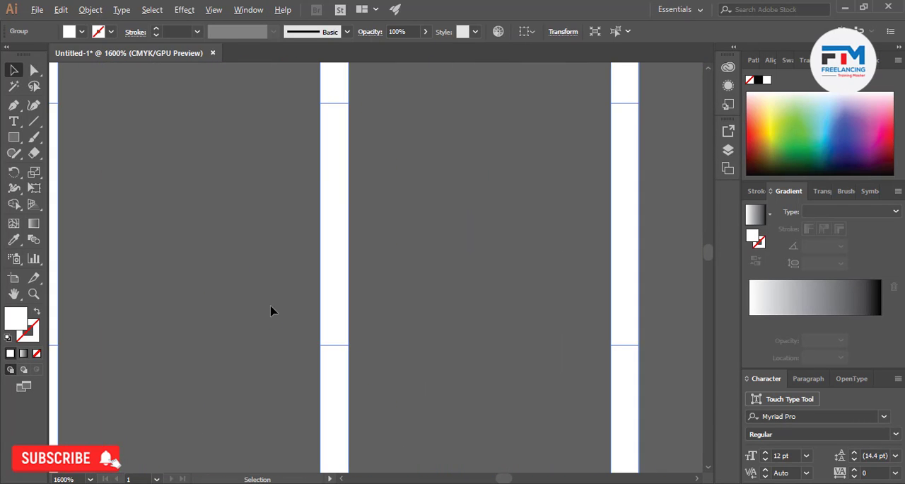
click(272, 311)
scroll(426, 311, down, 6)
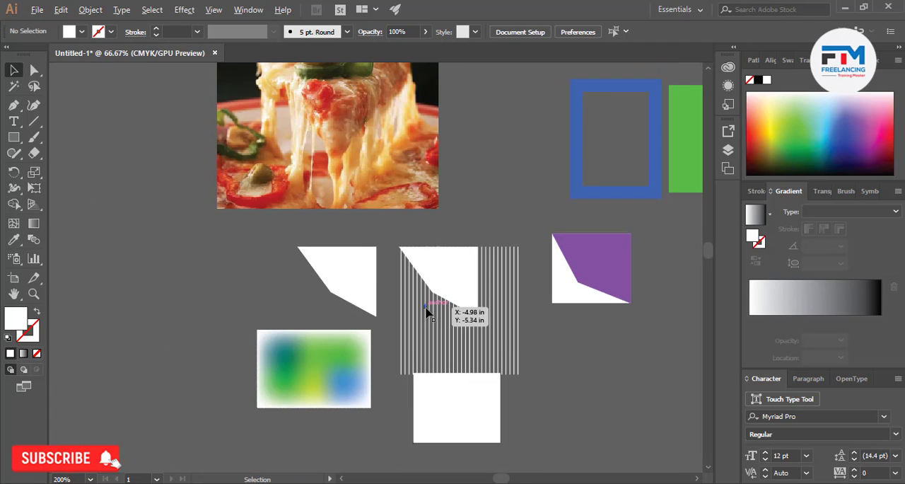
scroll(506, 368, up, 3)
scroll(602, 325, up, 1)
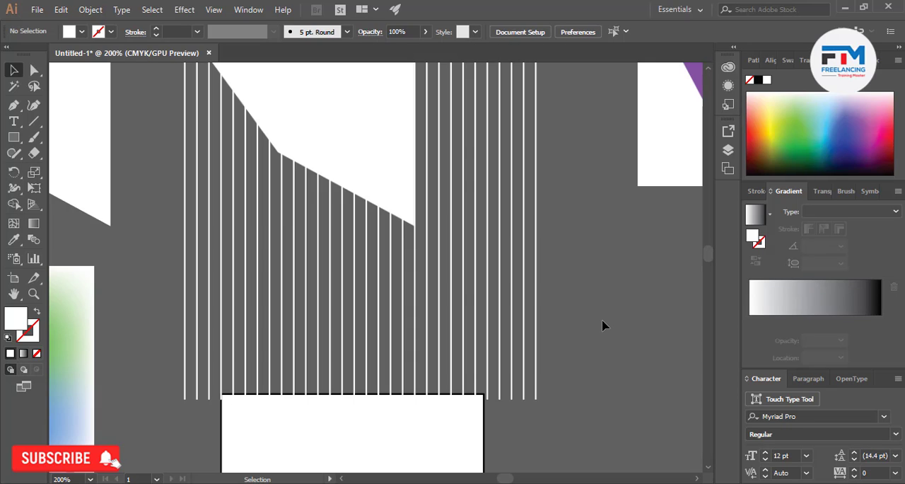
key(ctrl+z)
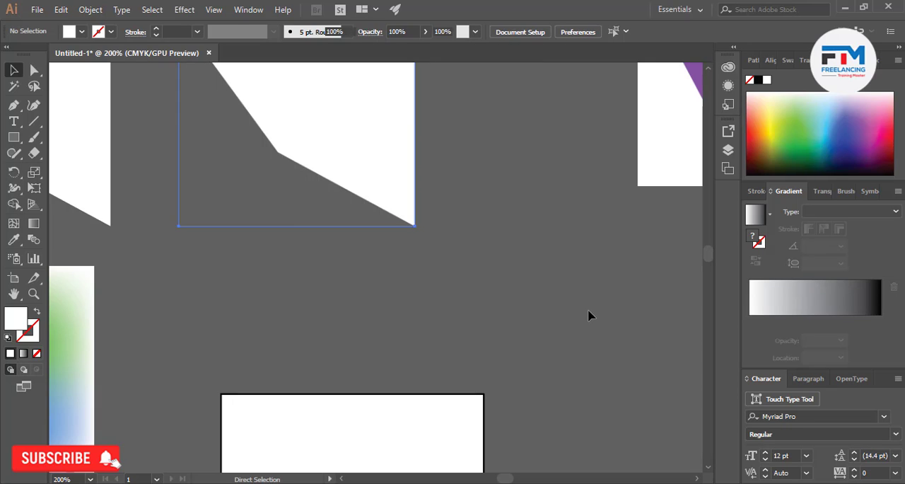
Create an object mosaic from the rasterized polygon at 7.2 by 8.3 in, with 0.38 by 0.39 in tile spacing and 30 by 30 tiles
click(101, 12)
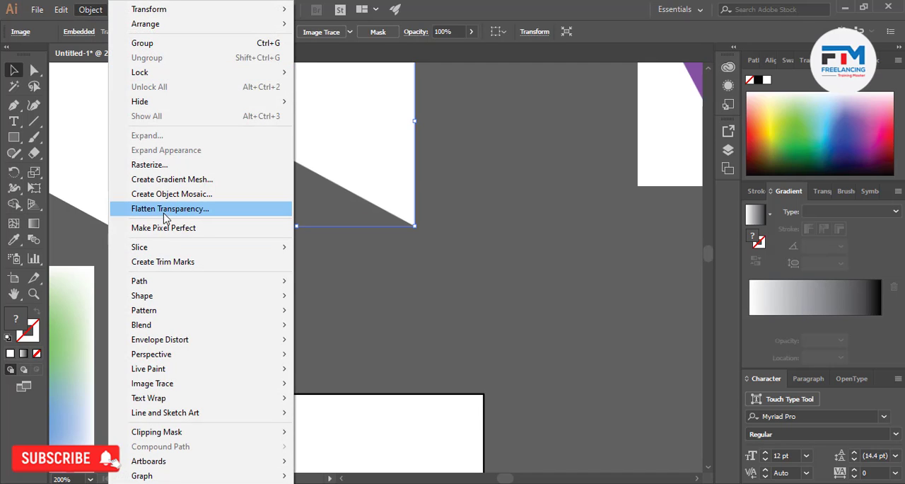
click(234, 196)
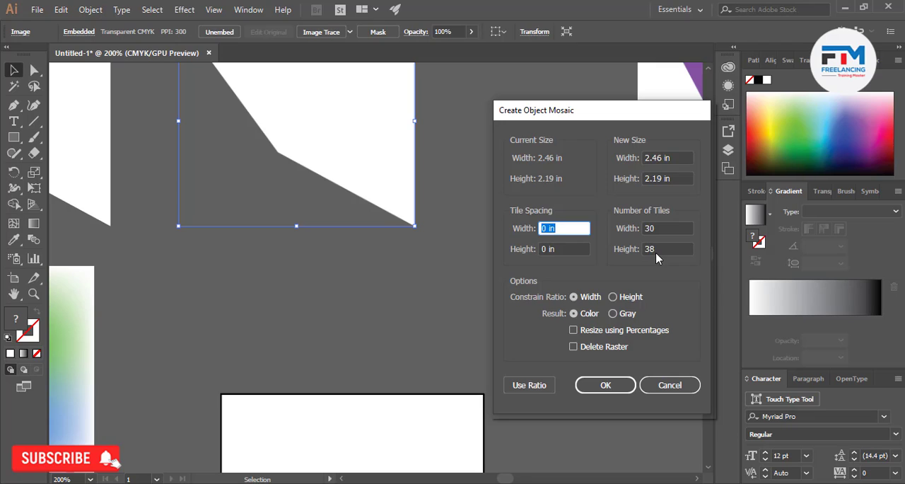
click(655, 158)
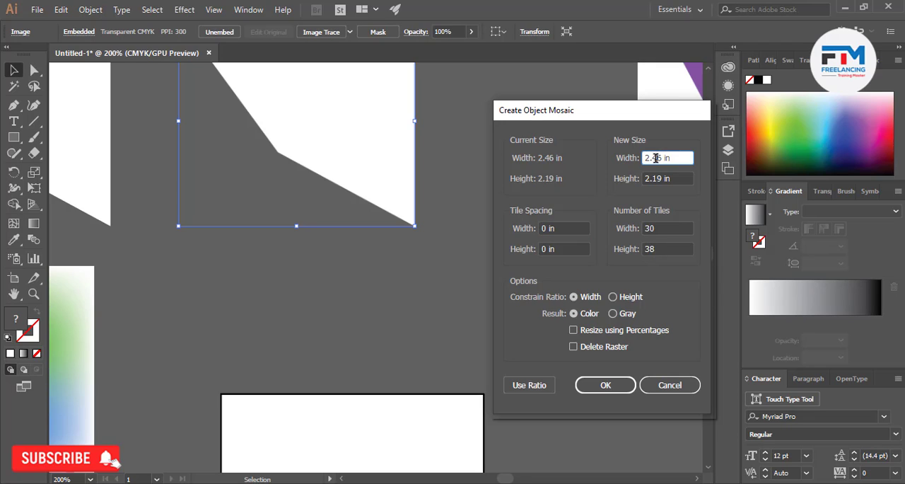
double_click(656, 157)
key(Up)
click(652, 181)
scroll(652, 181, up, 6)
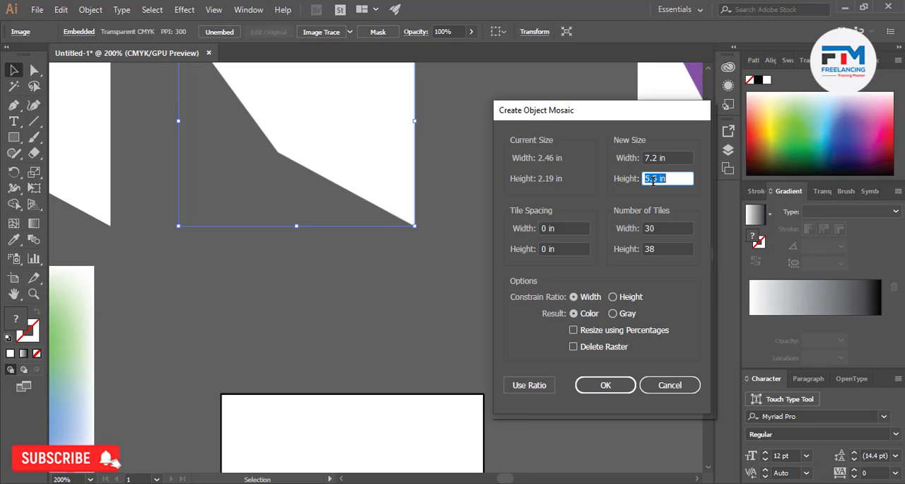
scroll(653, 181, up, 6)
click(653, 248)
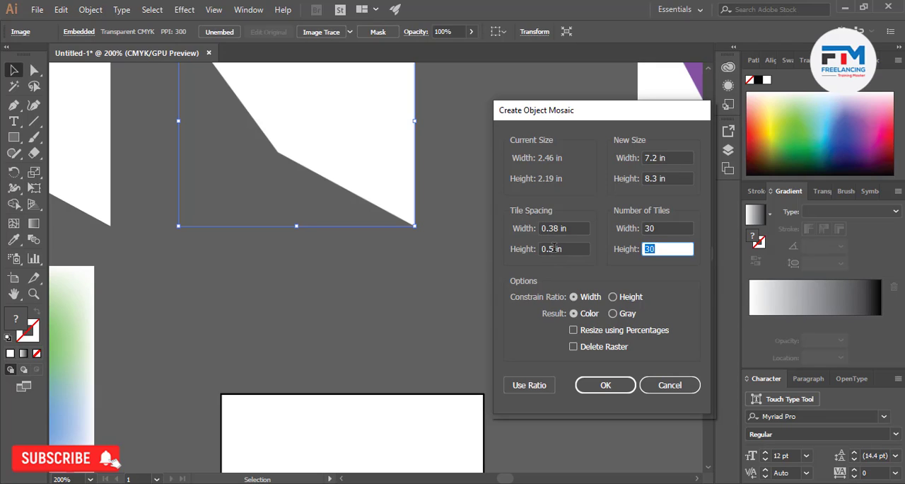
click(601, 385)
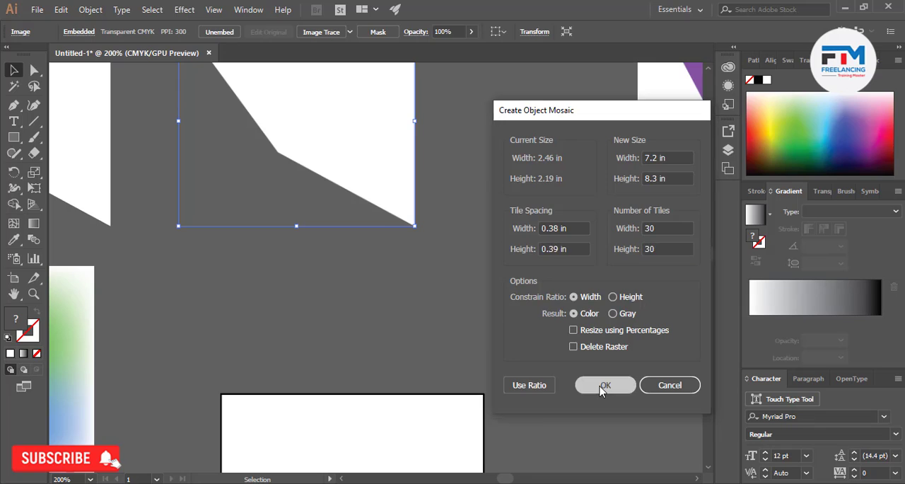
Inspect the mosaic's tile grid up close and delete the whole mosaic group
scroll(460, 285, down, 8)
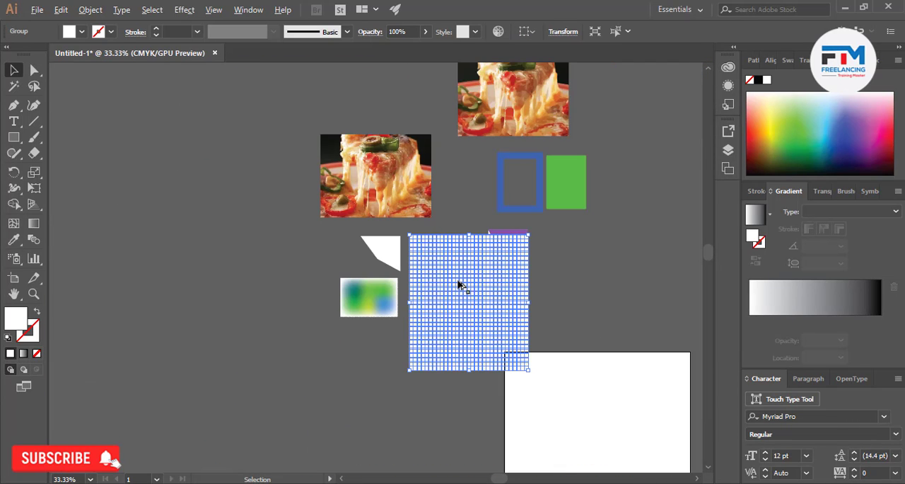
scroll(470, 335, up, 3)
scroll(299, 287, up, 8)
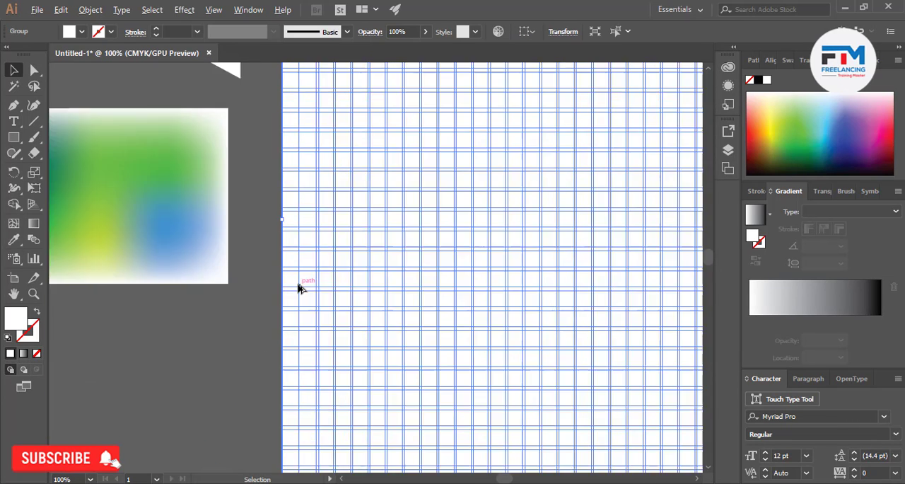
scroll(387, 225, up, 2)
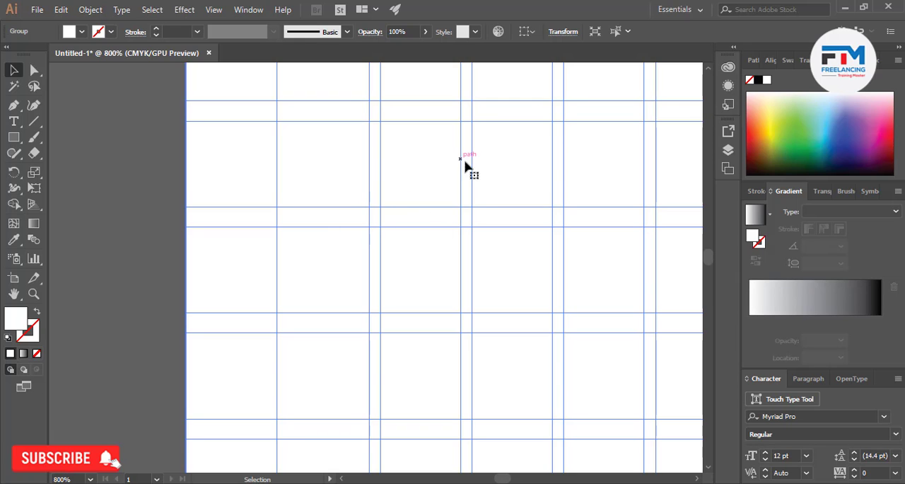
scroll(429, 263, down, 10)
click(409, 335)
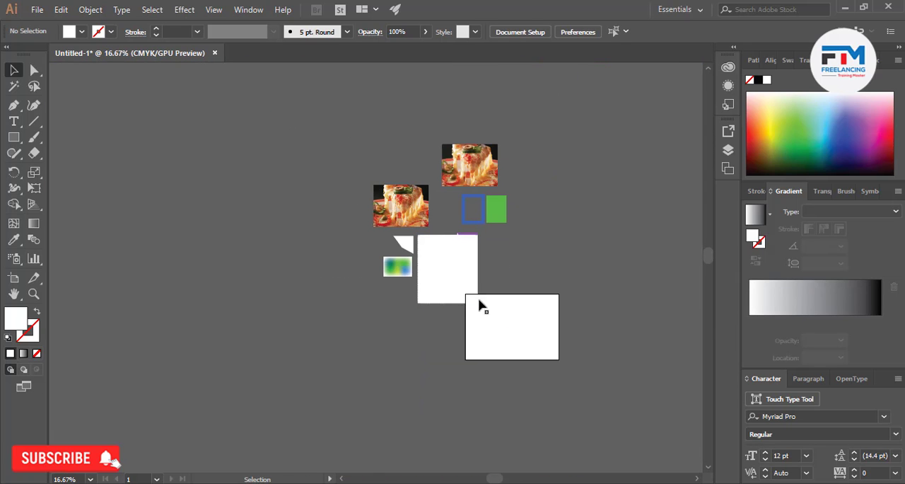
click(463, 268)
scroll(463, 271, up, 1)
scroll(463, 271, up, 2)
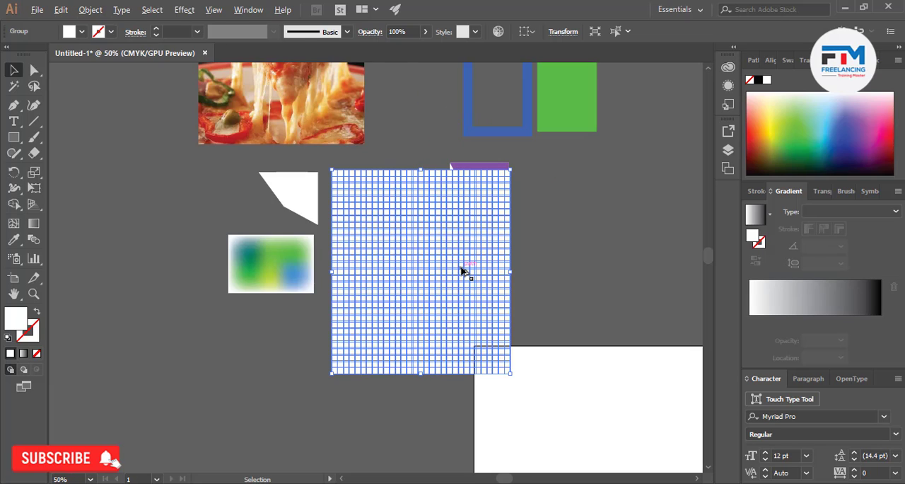
key(Delete)
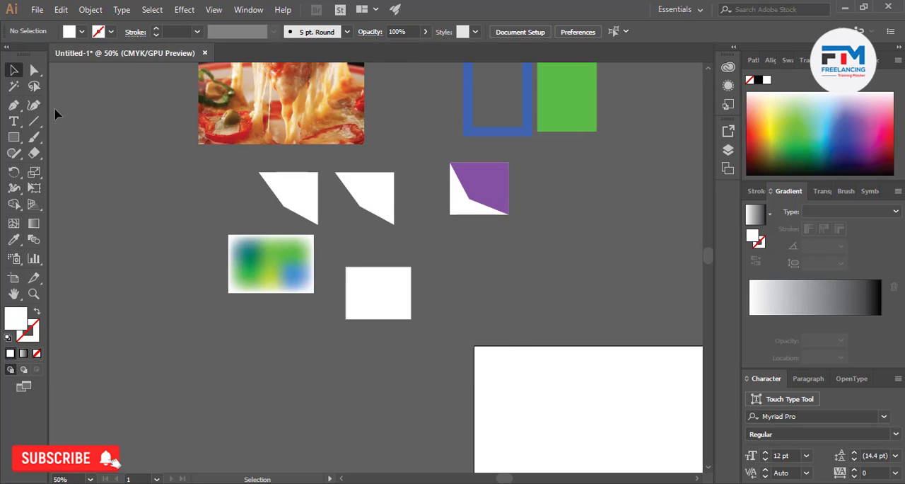
Open Flatten Transparency for the rasterized polygon and try raster/vector balances of 0 and 100
click(89, 10)
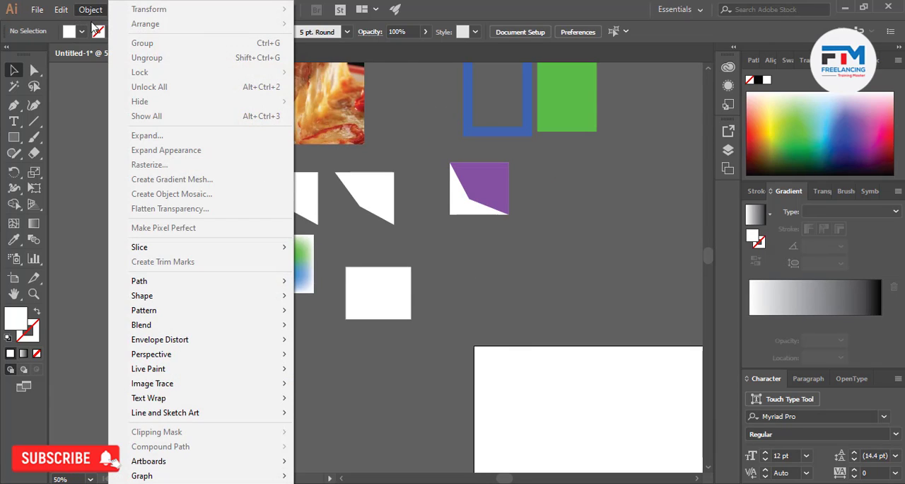
click(384, 202)
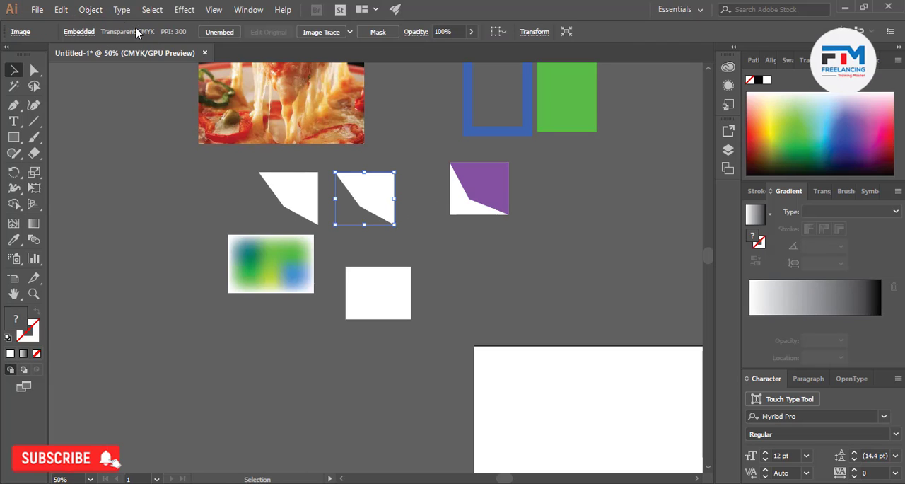
click(90, 11)
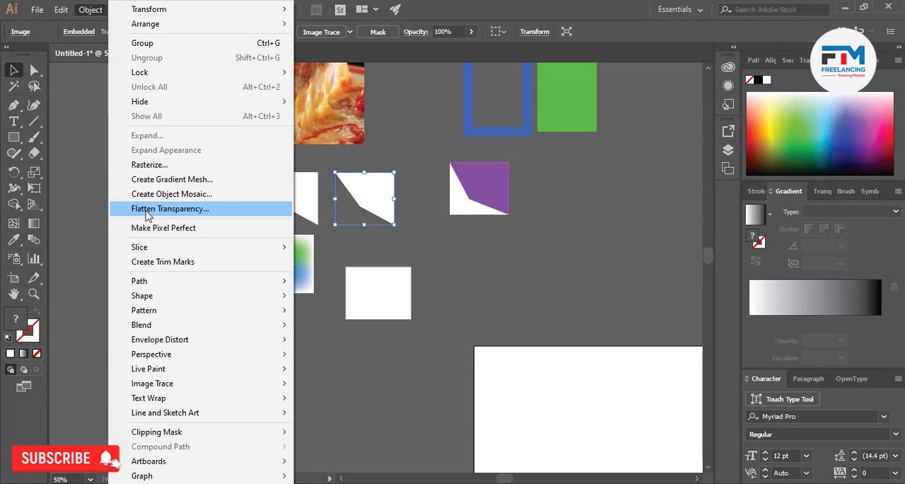
click(208, 214)
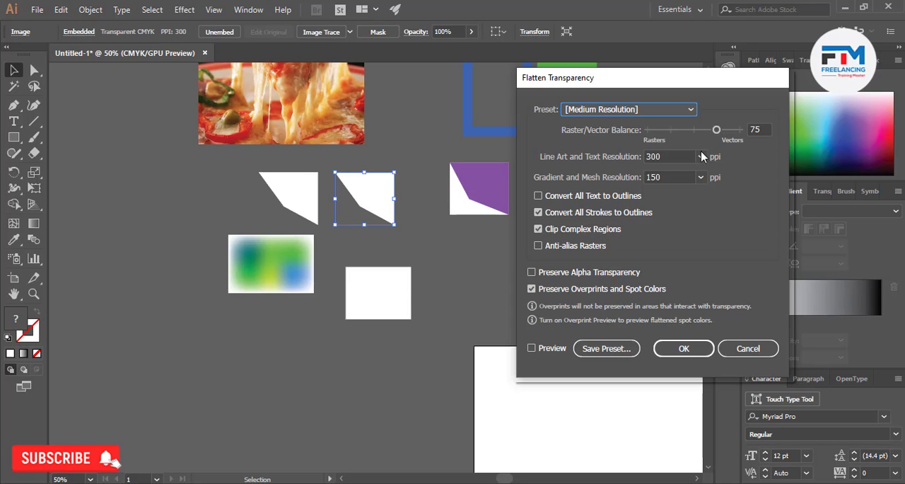
drag(716, 129, 622, 144)
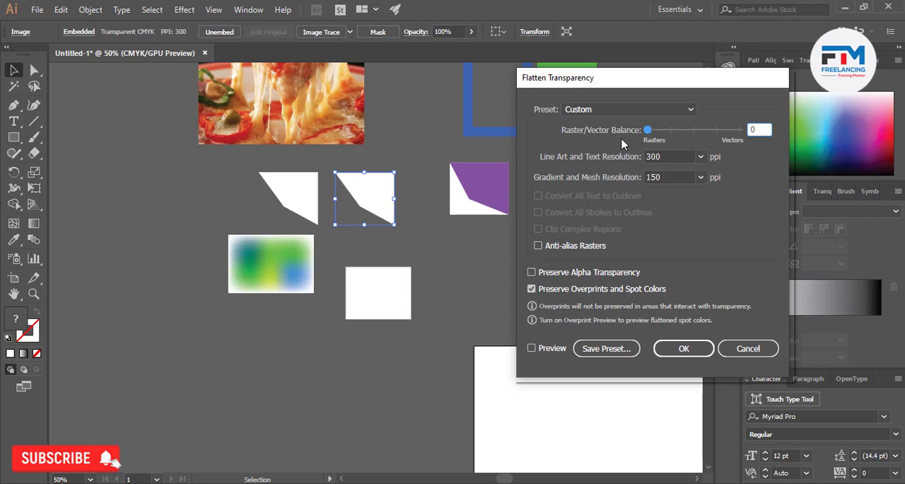
drag(622, 144, 747, 134)
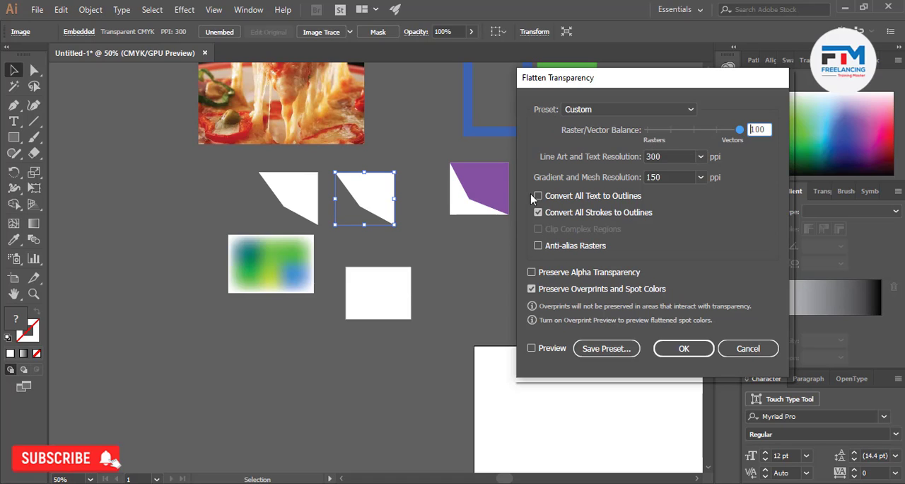
Preview the transparency flattening with raster/vector balances of 56 and 16, and cancel it
click(696, 133)
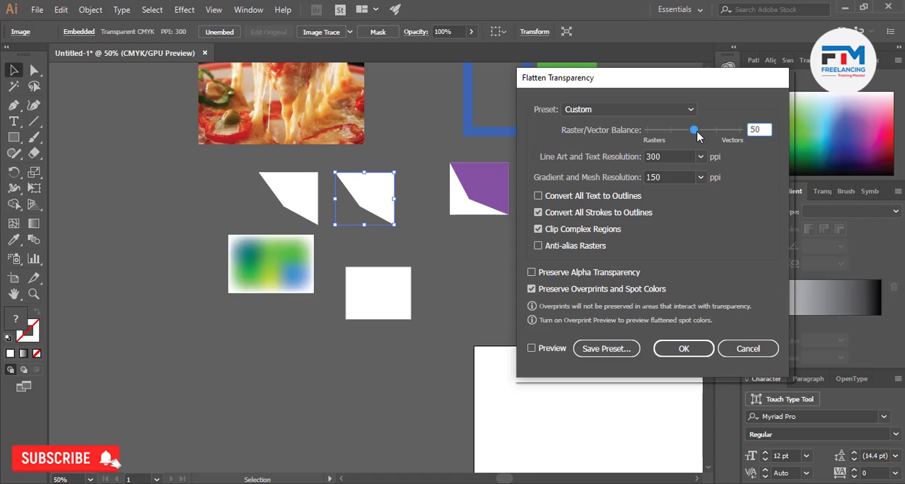
mouse_move(696, 132)
mouse_down()
mouse_move(618, 134)
mouse_move(694, 131)
mouse_up()
mouse_move(694, 132)
mouse_down()
mouse_move(716, 131)
mouse_move(686, 139)
mouse_move(698, 134)
mouse_up()
click(541, 349)
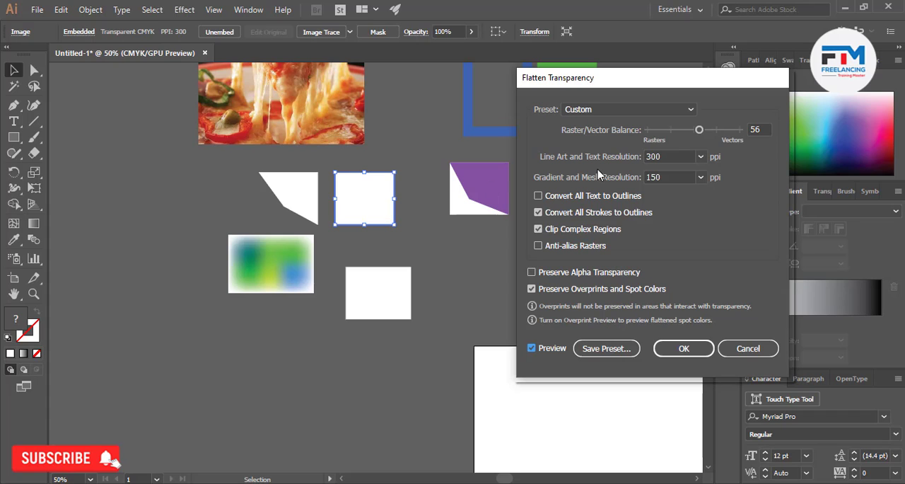
drag(698, 130, 662, 139)
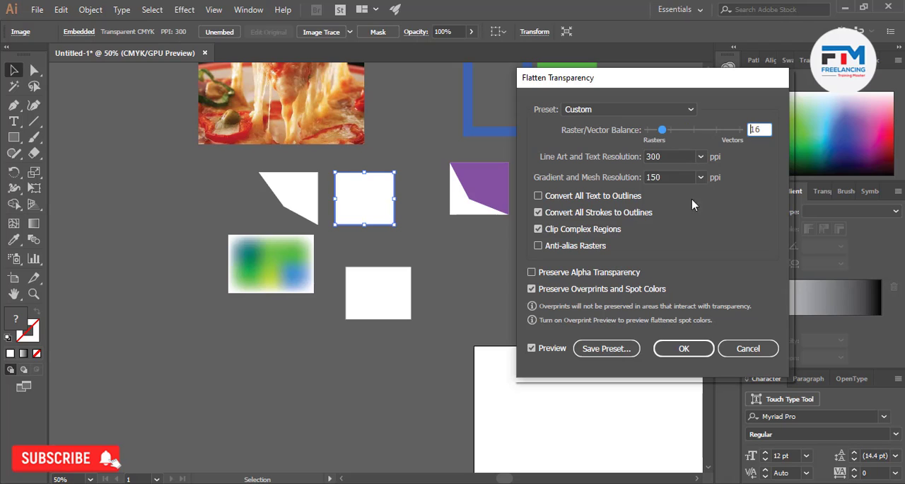
click(748, 349)
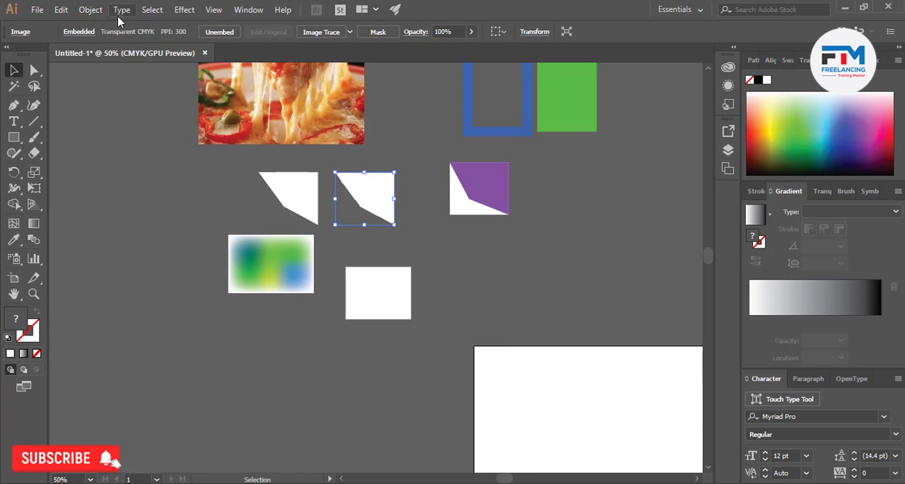
Find the Make Pixel Perfect command for the rasterized polygon
click(94, 12)
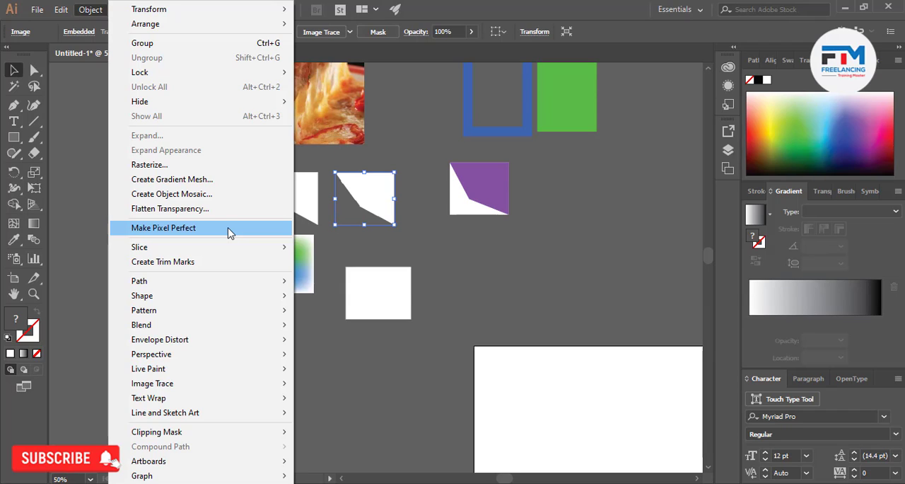
Make the rasterized polygon pixel perfect and compare its diagonal edges up close with those of the vector polygon
click(229, 234)
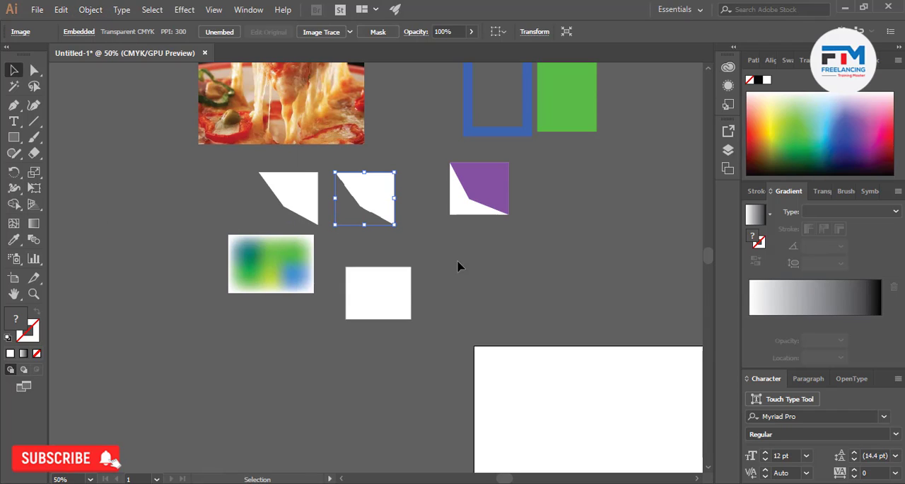
scroll(391, 173, up, 10)
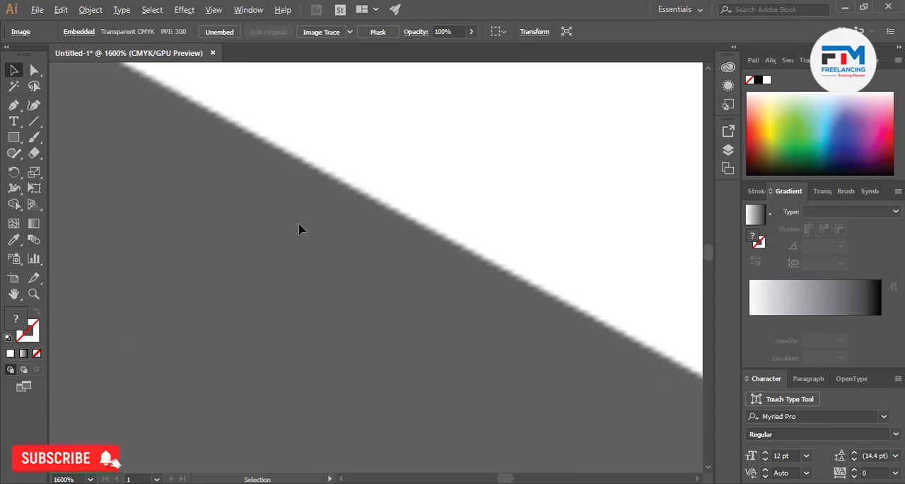
scroll(344, 153, up, 8)
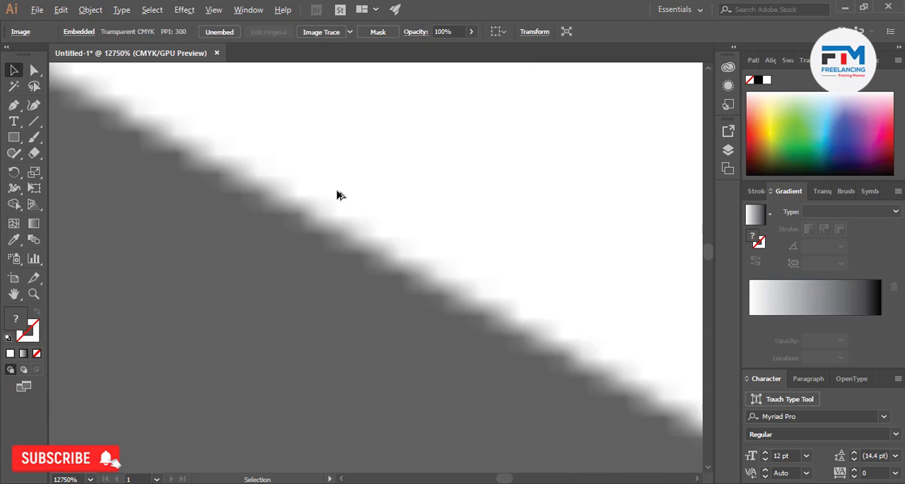
scroll(352, 258, down, 17)
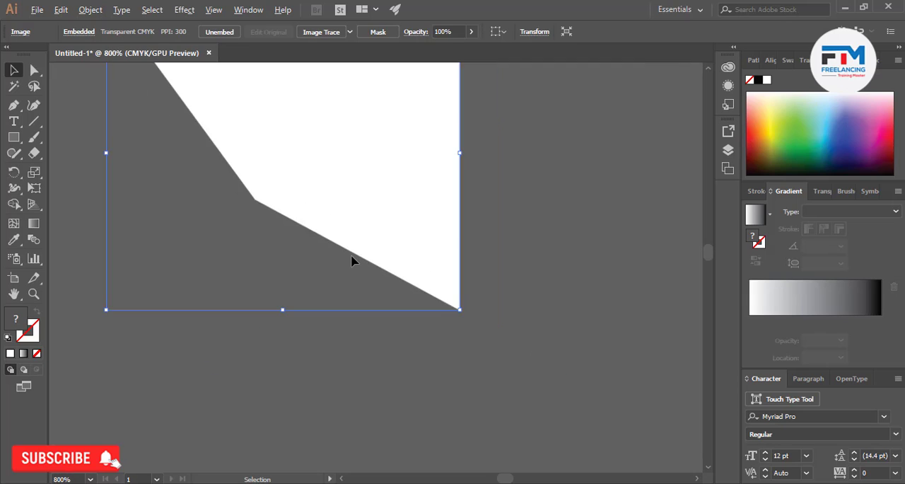
scroll(228, 266, up, 17)
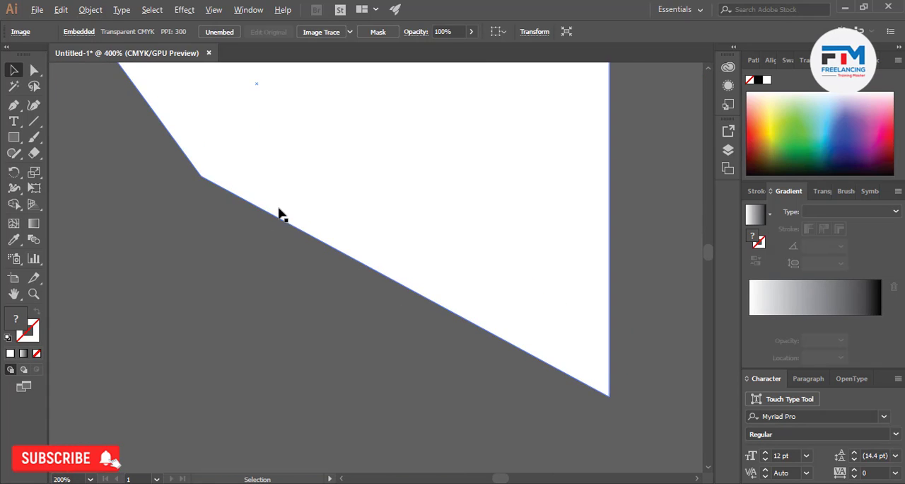
scroll(280, 262, down, 18)
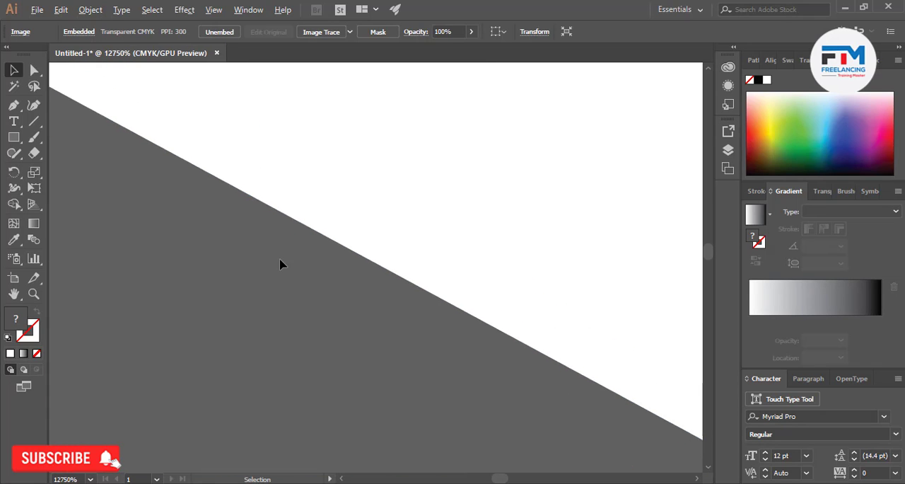
scroll(318, 272, up, 11)
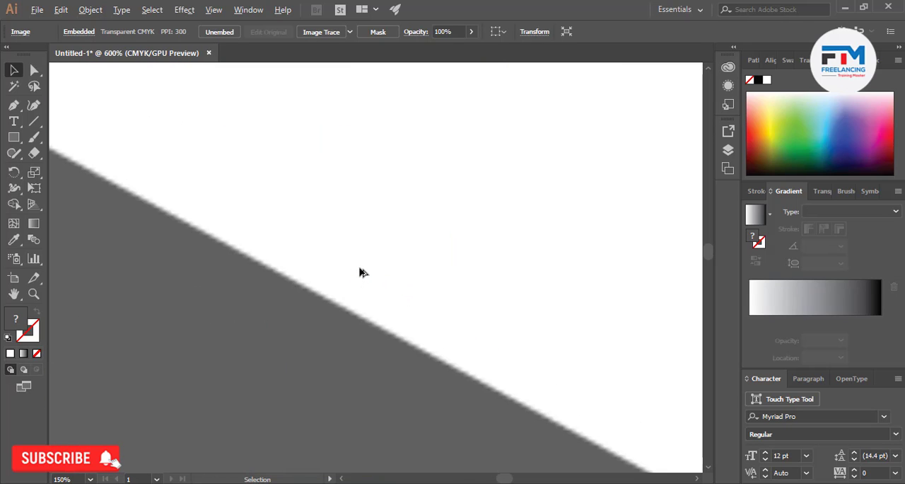
scroll(347, 276, down, 3)
scroll(347, 276, up, 2)
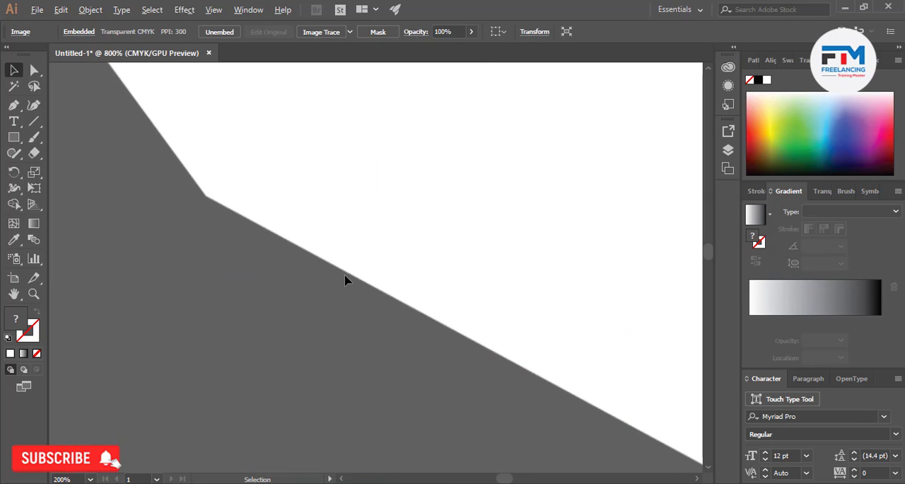
scroll(345, 278, down, 2)
scroll(345, 278, down, 8)
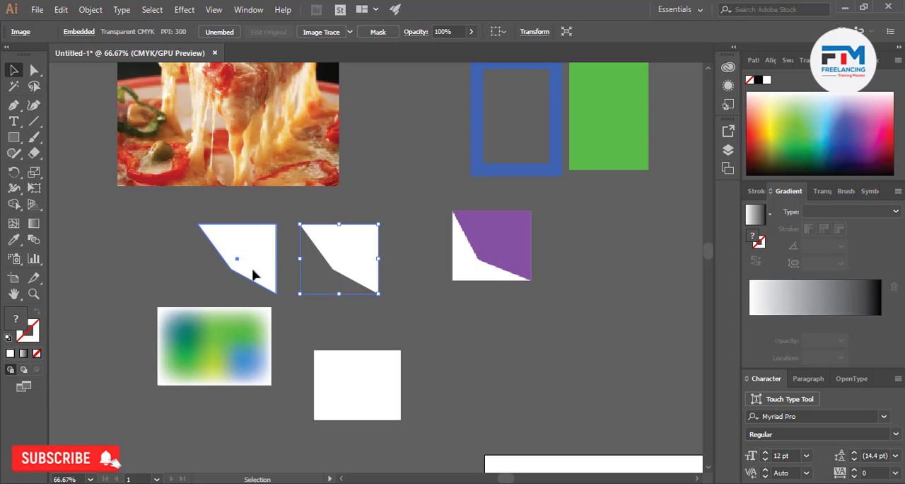
Apply Make Pixel Perfect to the white vector polygon and compare its edges with the rasterized copy
click(254, 275)
click(91, 10)
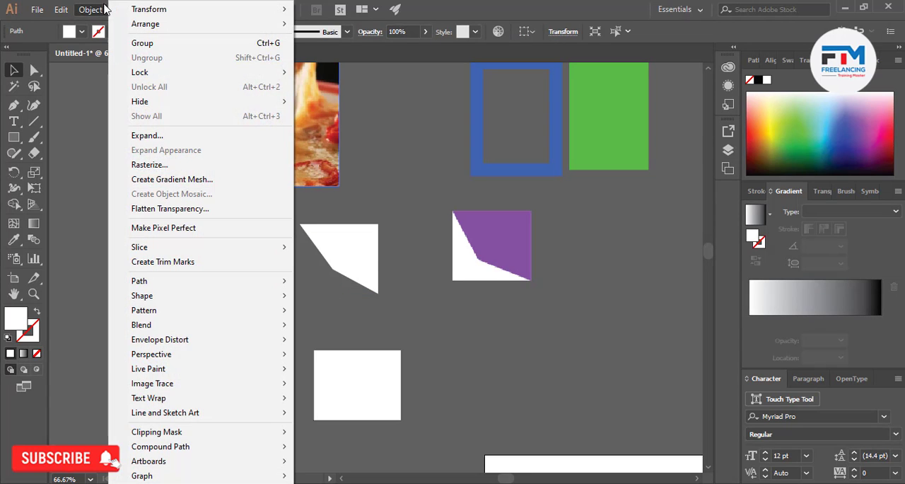
click(160, 228)
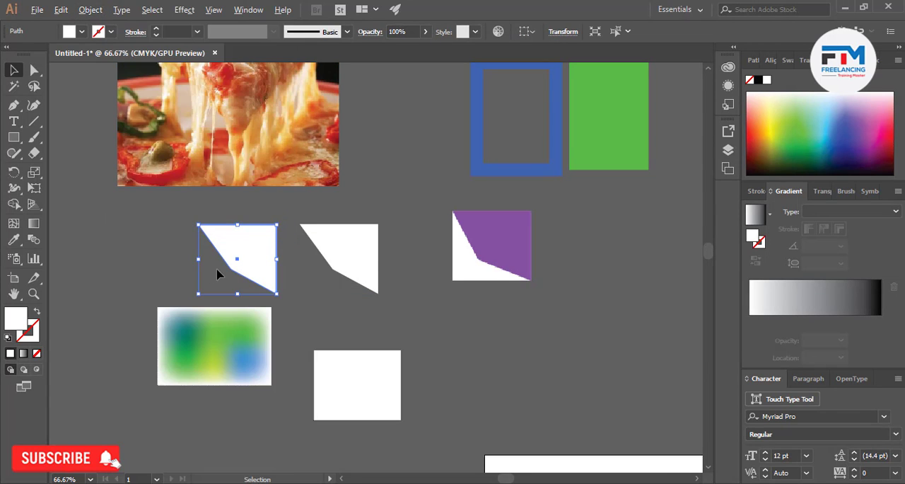
scroll(356, 300, up, 10)
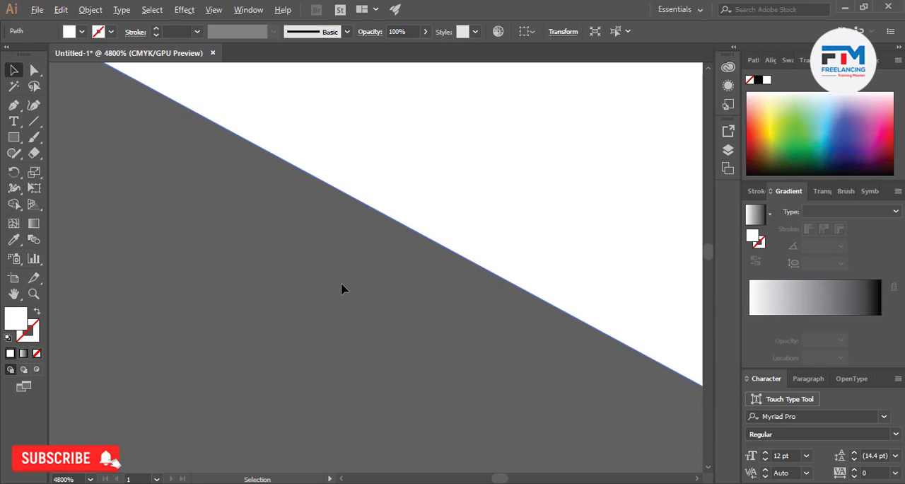
scroll(344, 287, down, 6)
scroll(509, 255, up, 4)
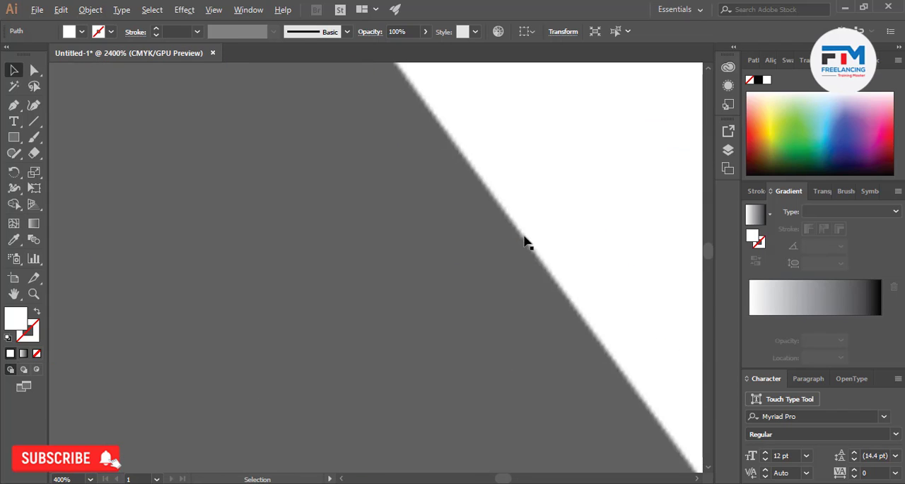
scroll(520, 243, down, 3)
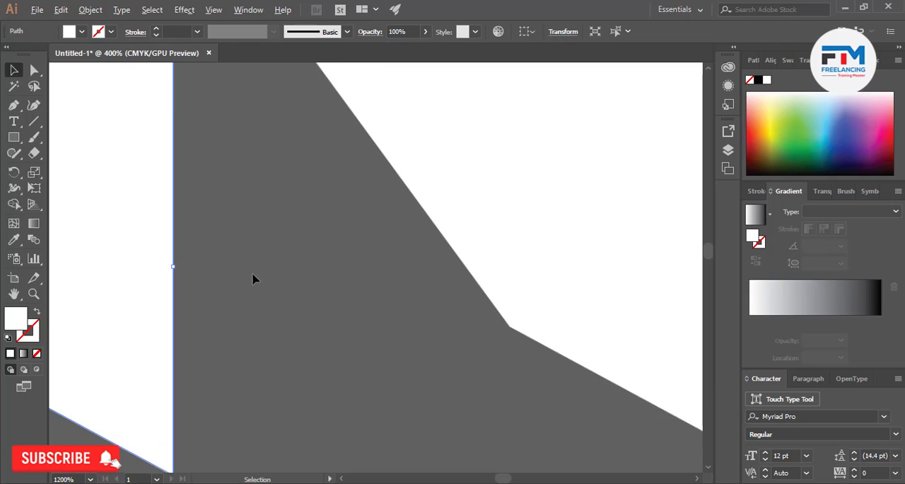
scroll(255, 279, down, 5)
Review the available Slice commands for the vector polygon and activate the Slice tool
click(90, 9)
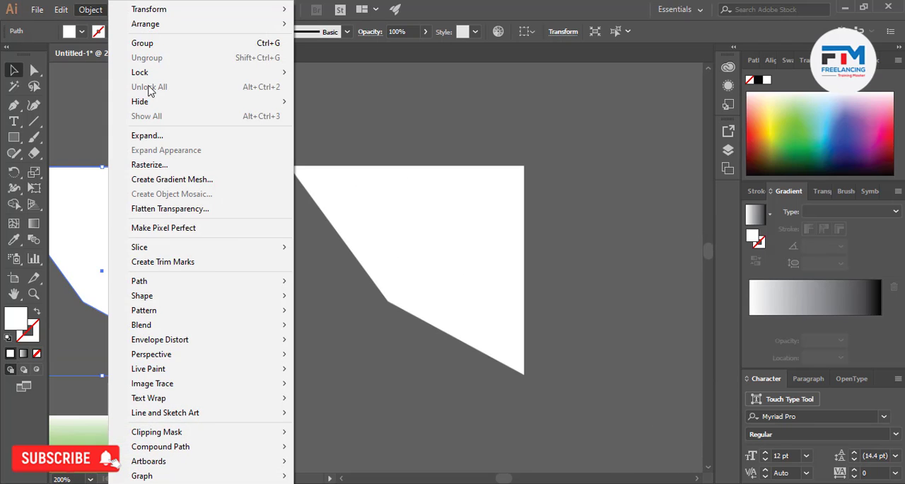
mouse_move(158, 253)
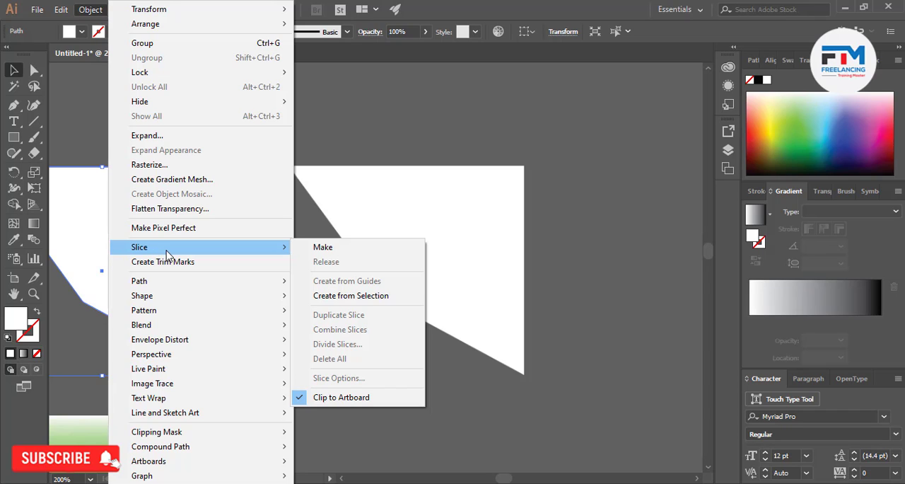
mouse_move(235, 249)
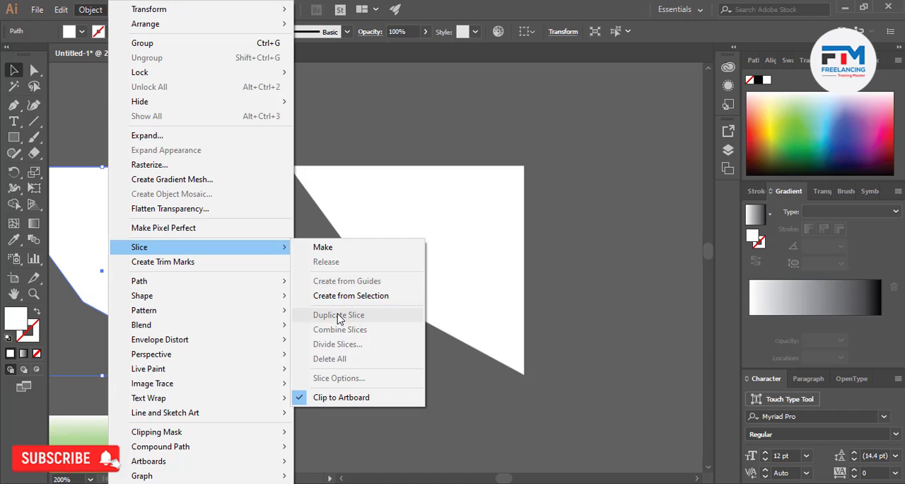
click(33, 280)
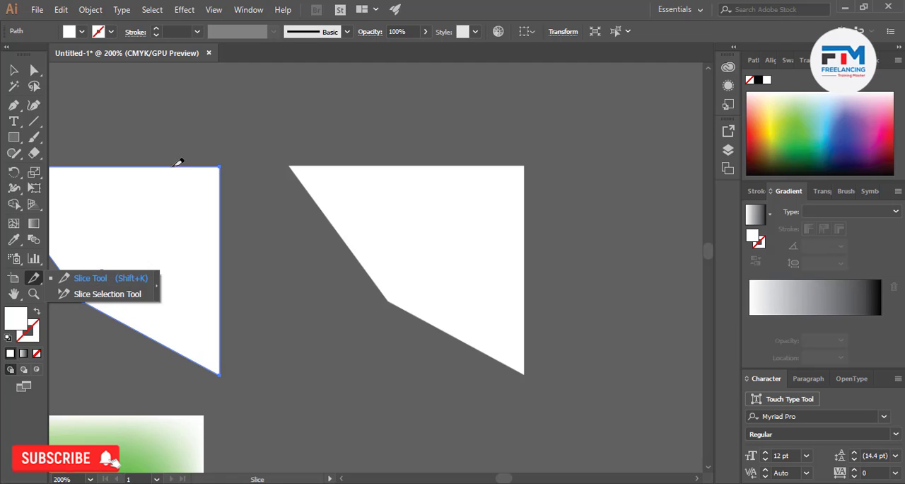
Create trim marks around the white vector polygon and check their placement
click(91, 8)
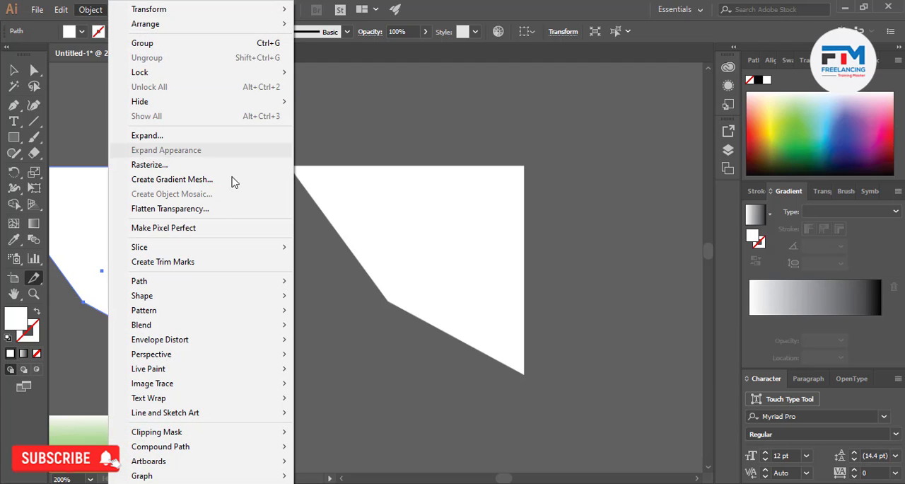
mouse_move(233, 246)
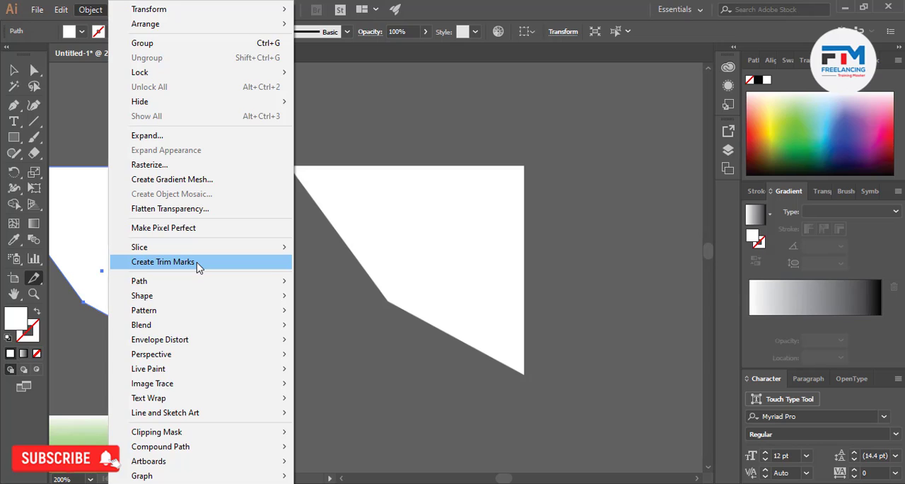
click(198, 264)
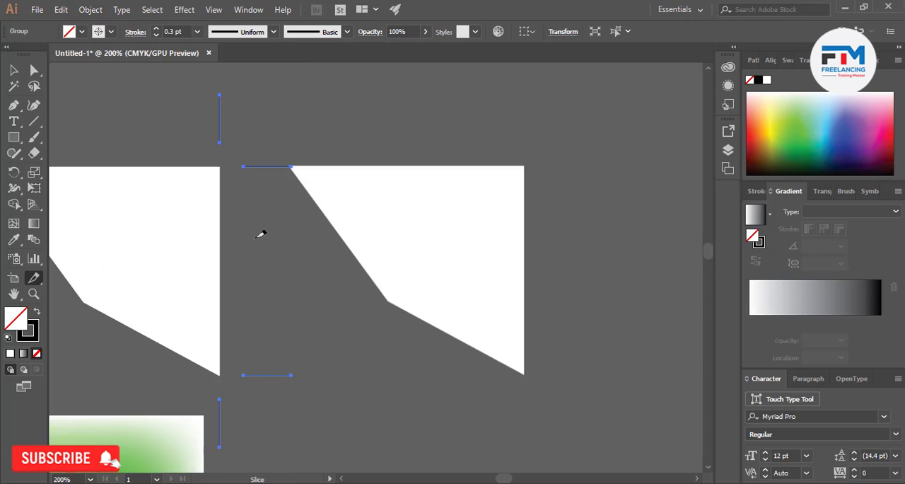
scroll(270, 249, down, 5)
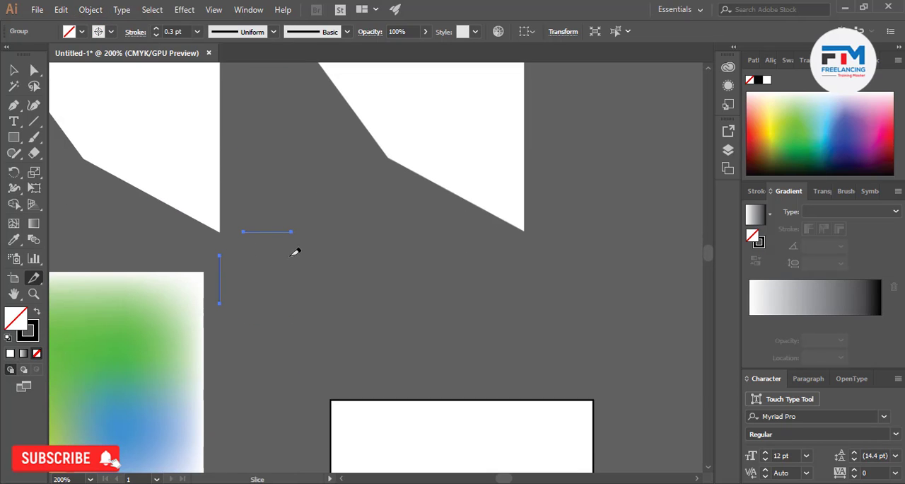
scroll(290, 256, down, 5)
scroll(273, 254, up, 4)
scroll(316, 276, down, 2)
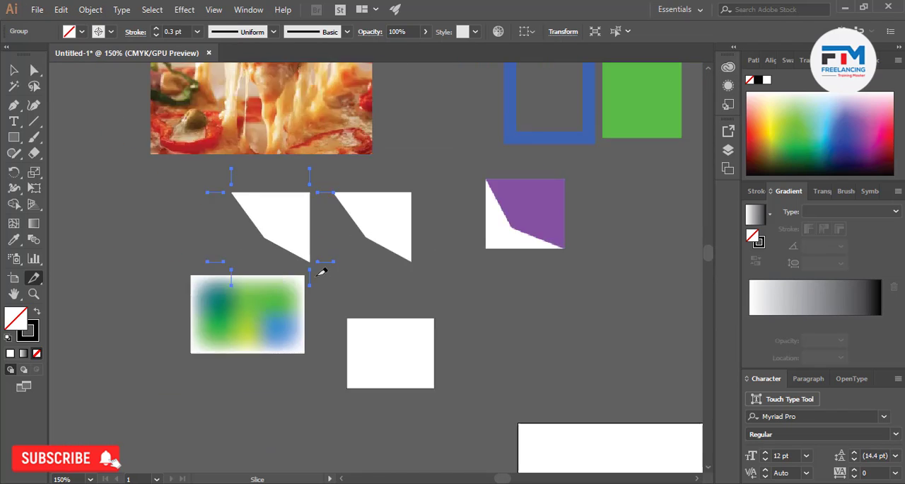
Draw a square in the empty area beside the lower pizza image, with a black fill and no stroke
scroll(321, 272, down, 5)
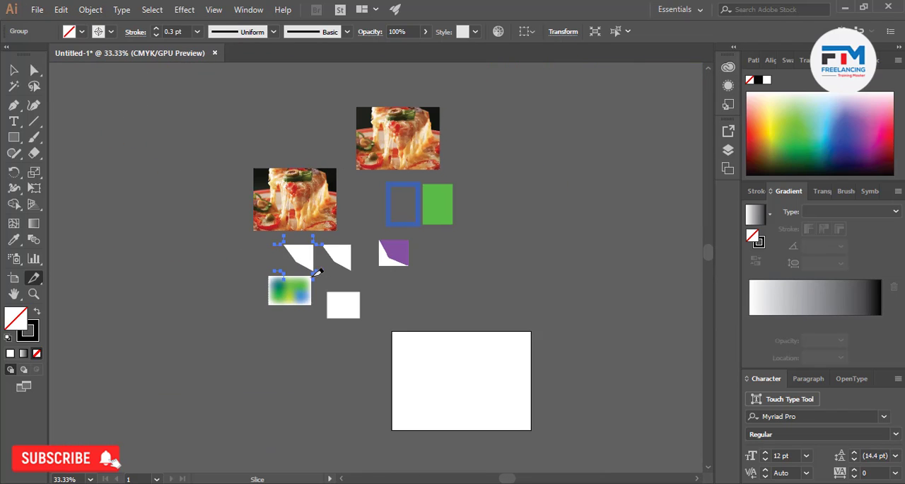
click(13, 139)
mouse_move(140, 200)
mouse_down()
mouse_move(218, 264)
mouse_move(217, 277)
mouse_up()
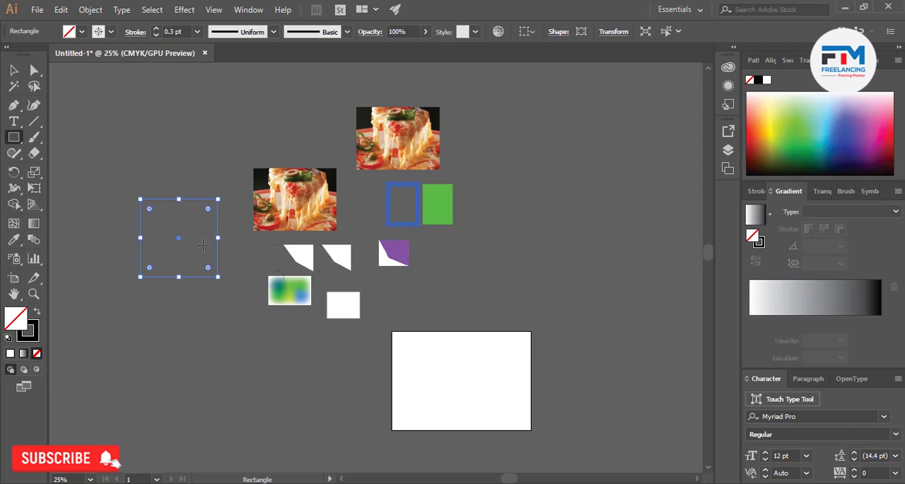
click(33, 337)
click(37, 354)
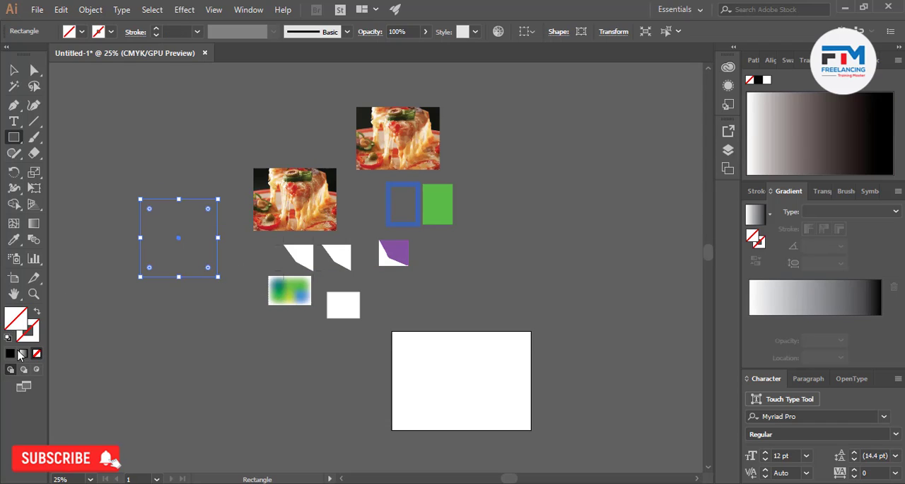
click(9, 352)
Create trim marks around the black square and deselect everything
scroll(120, 257, up, 3)
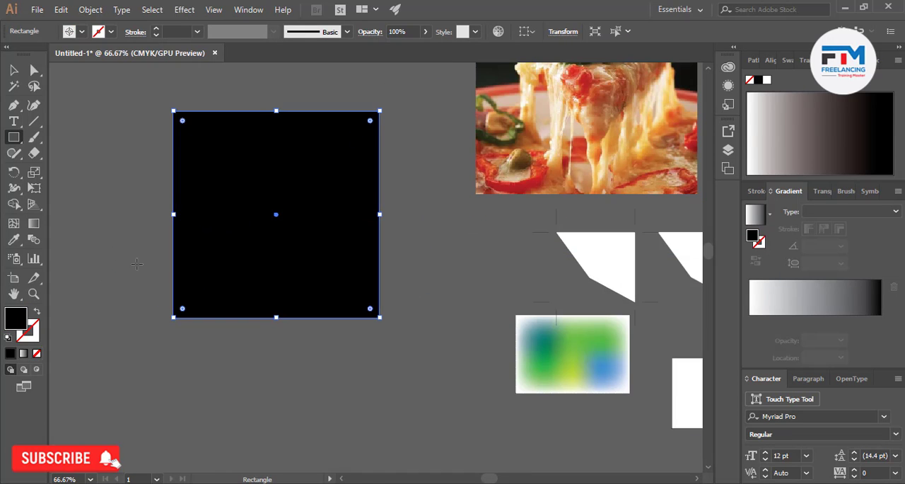
click(12, 72)
click(156, 176)
click(252, 253)
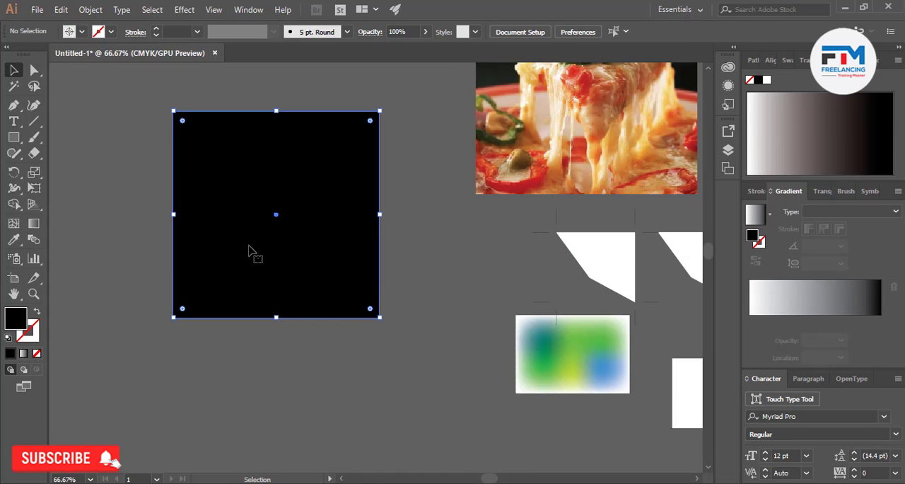
click(89, 10)
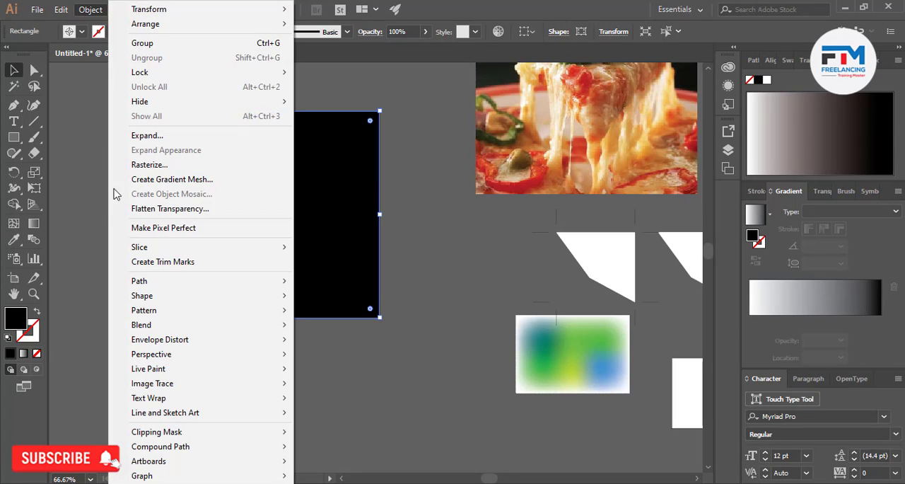
click(162, 263)
click(332, 371)
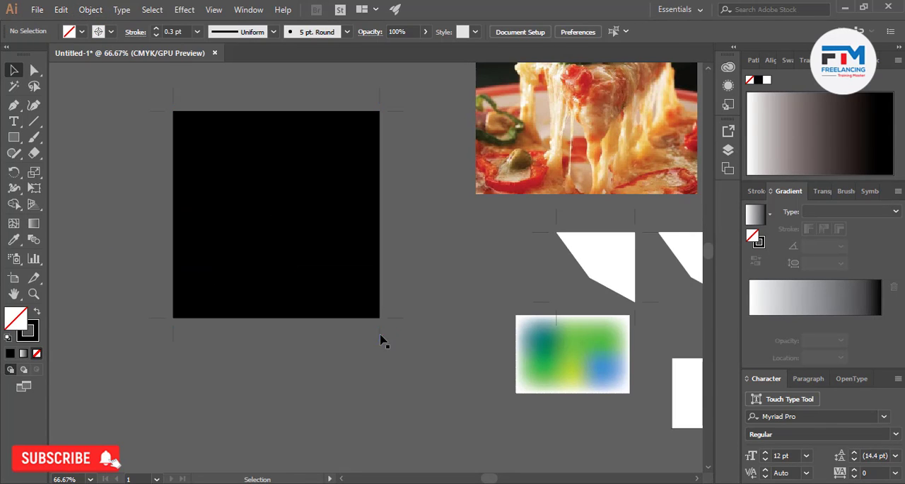
Examine the trim marks at the black square's corners and how they line up with its edges
scroll(390, 329, up, 5)
scroll(382, 303, down, 8)
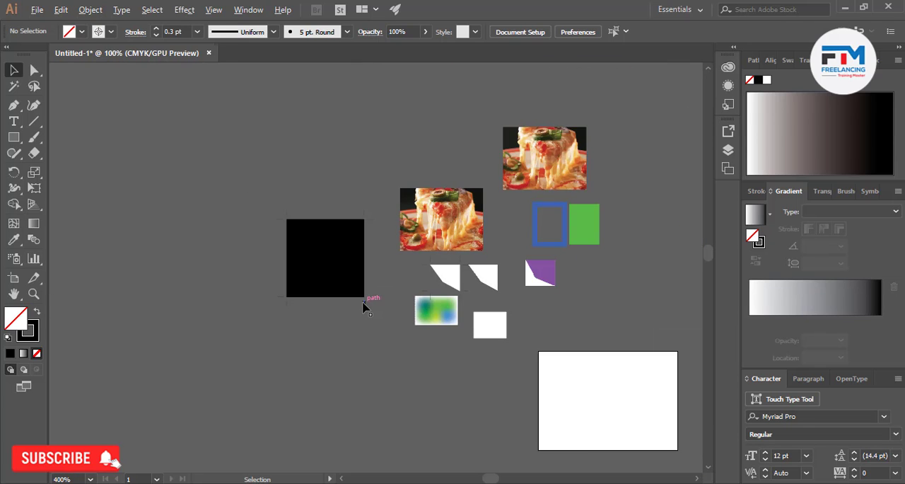
scroll(298, 213, up, 7)
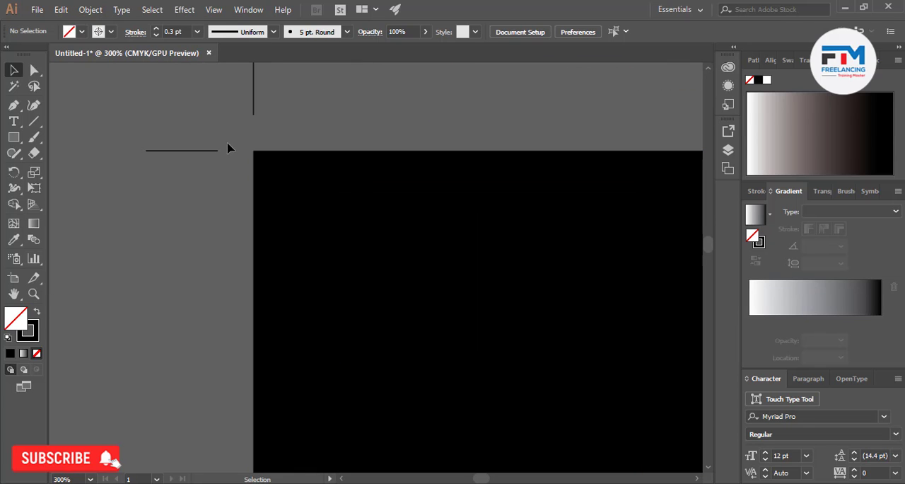
scroll(218, 178, down, 3)
scroll(222, 177, down, 3)
scroll(234, 177, up, 3)
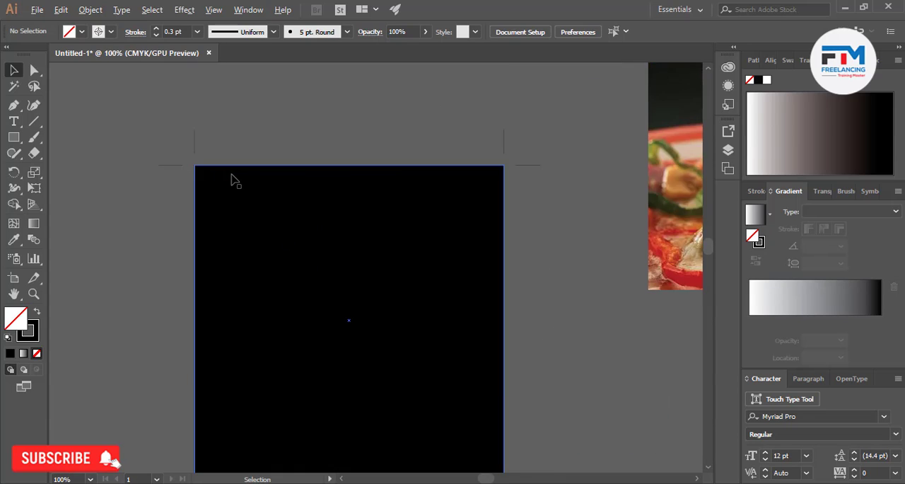
scroll(107, 196, up, 2)
scroll(205, 224, down, 3)
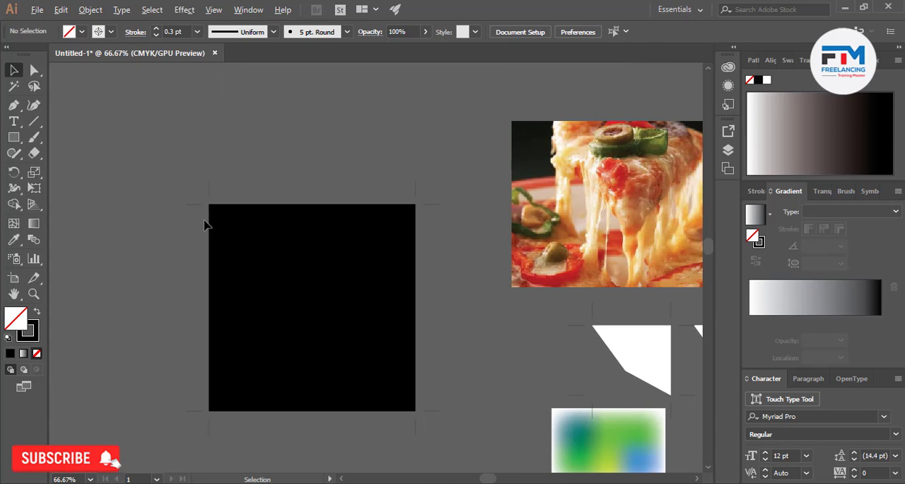
scroll(204, 225, up, 6)
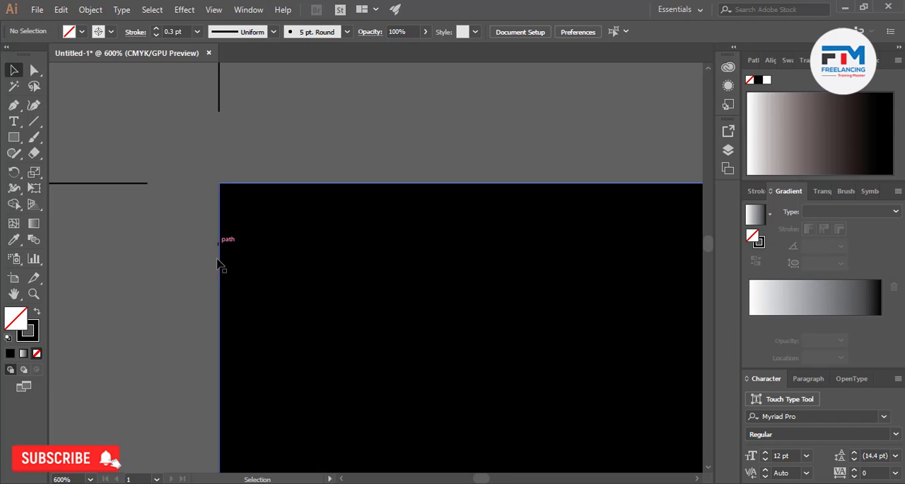
Show the rulers and place a vertical guide just outside the black square's right edge
scroll(216, 247, down, 6)
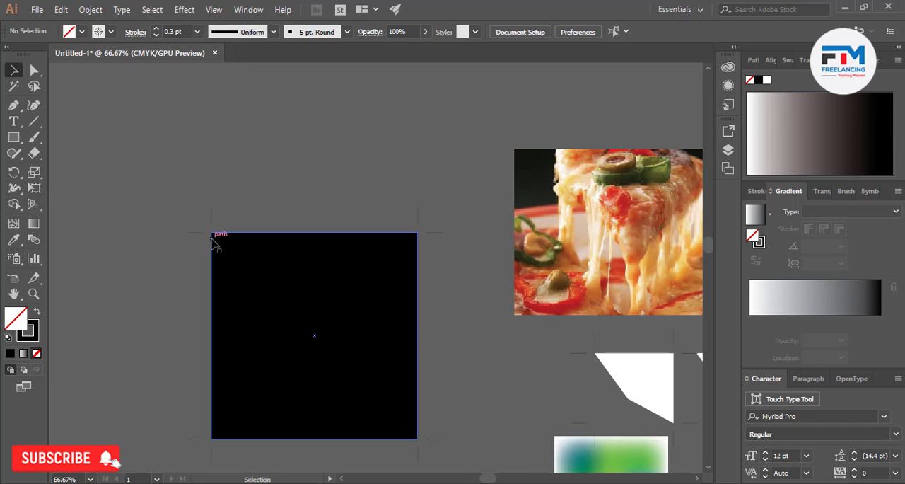
scroll(215, 244, down, 3)
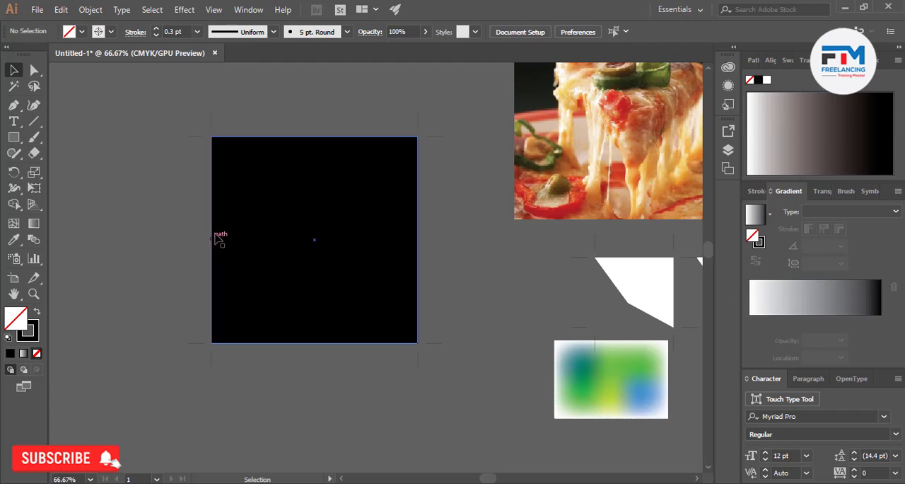
scroll(349, 169, up, 1)
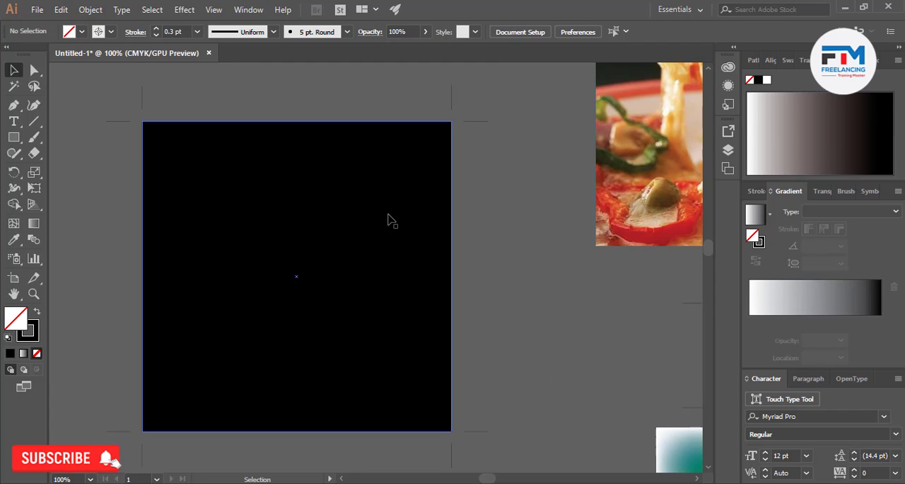
scroll(387, 220, down, 2)
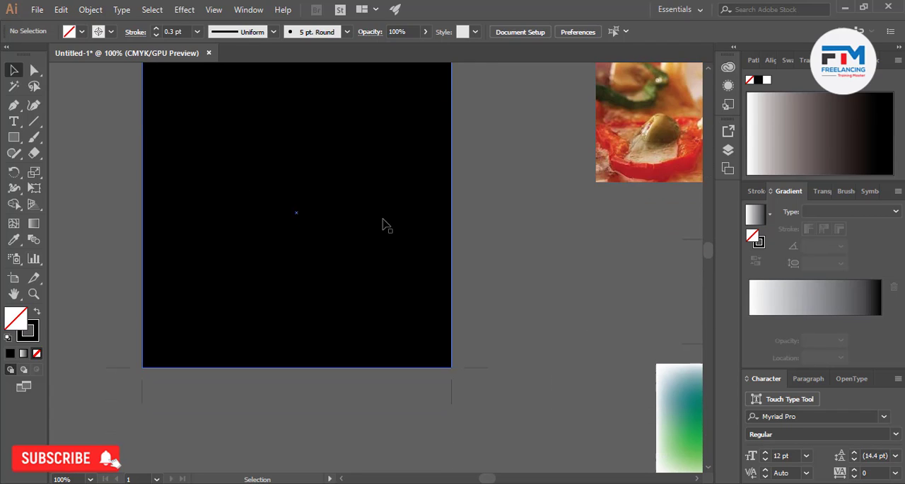
scroll(383, 220, up, 1)
scroll(382, 220, down, 3)
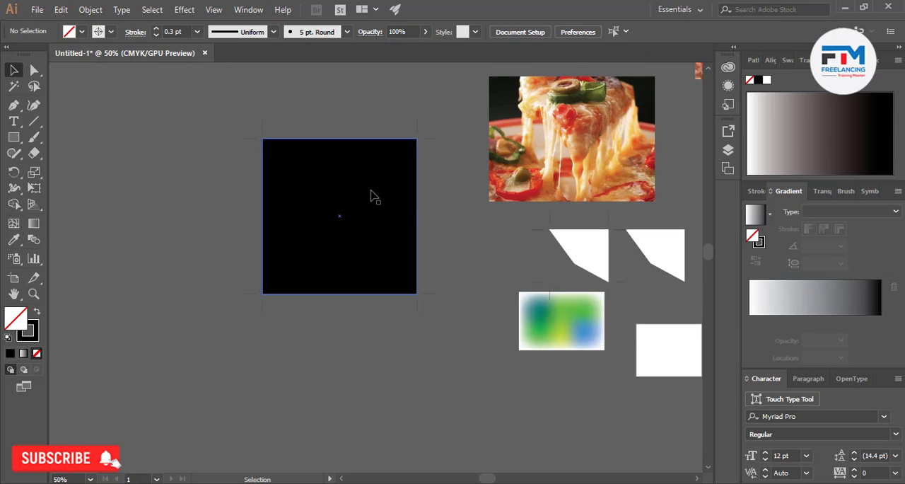
key(ctrl+r)
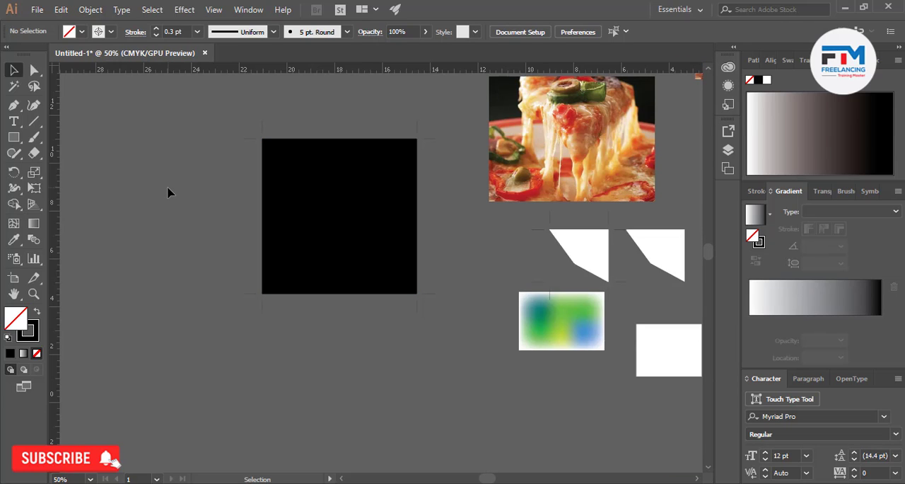
drag(61, 200, 424, 214)
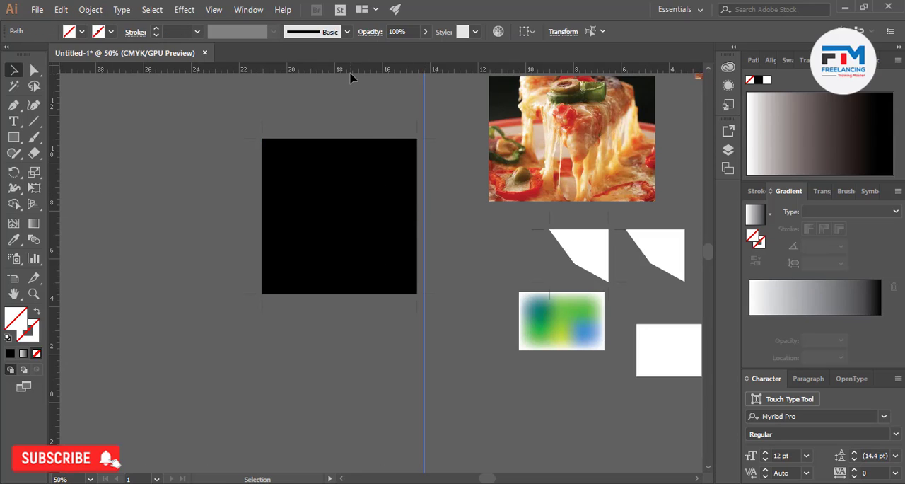
Place horizontal guides just above and below the black square and a vertical guide just outside its left edge
click(357, 129)
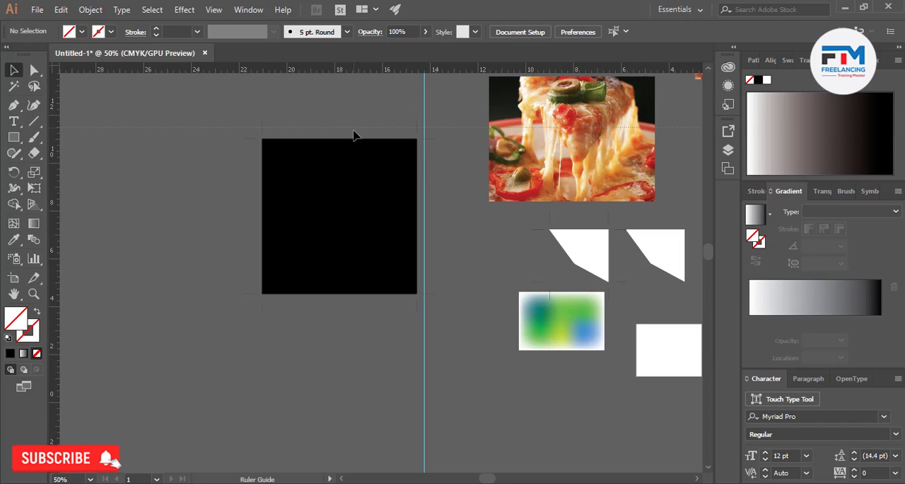
drag(353, 132, 352, 134)
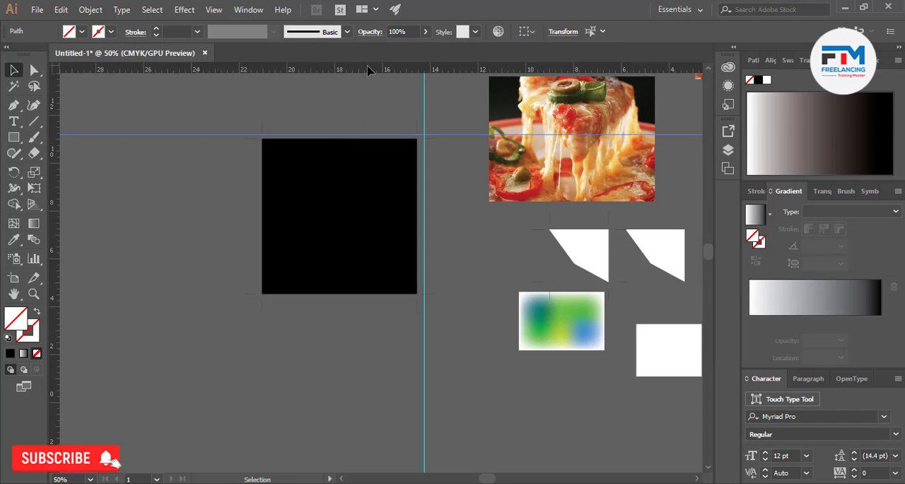
drag(368, 70, 368, 305)
drag(57, 172, 178, 191)
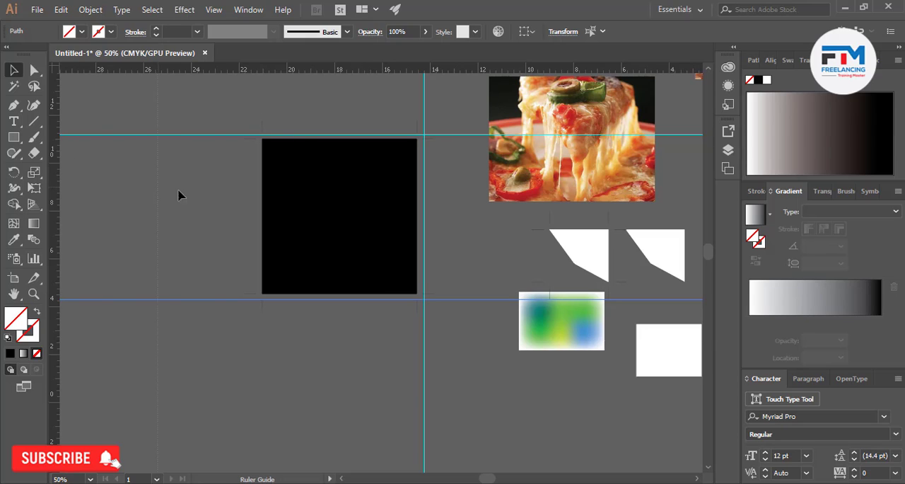
drag(259, 197, 251, 165)
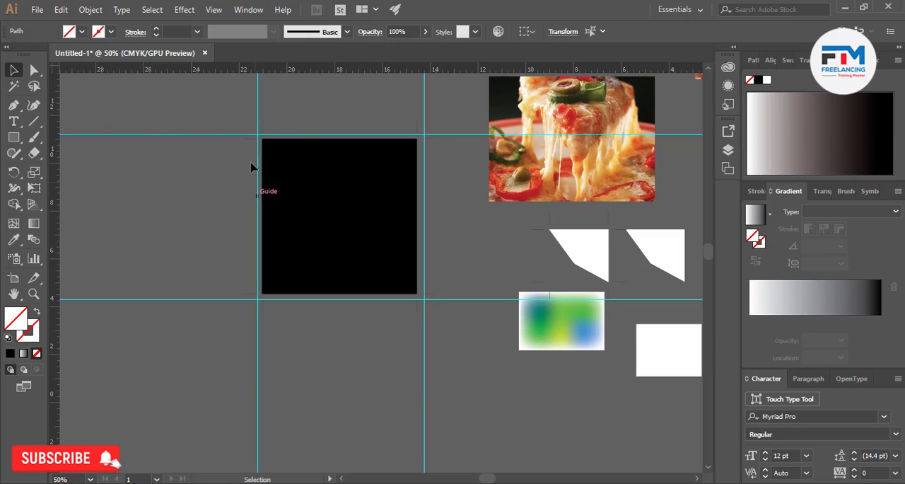
Recolor the strokes of the black square's trim marks blue and deselect them
click(252, 141)
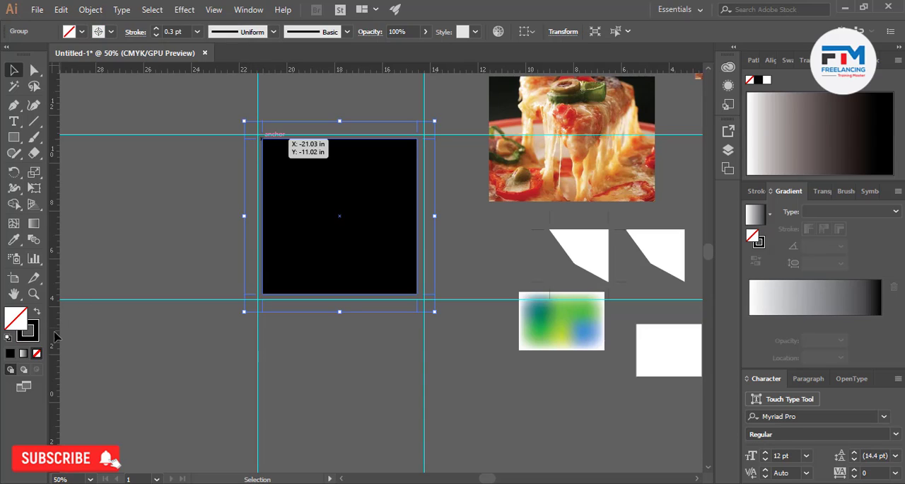
click(32, 334)
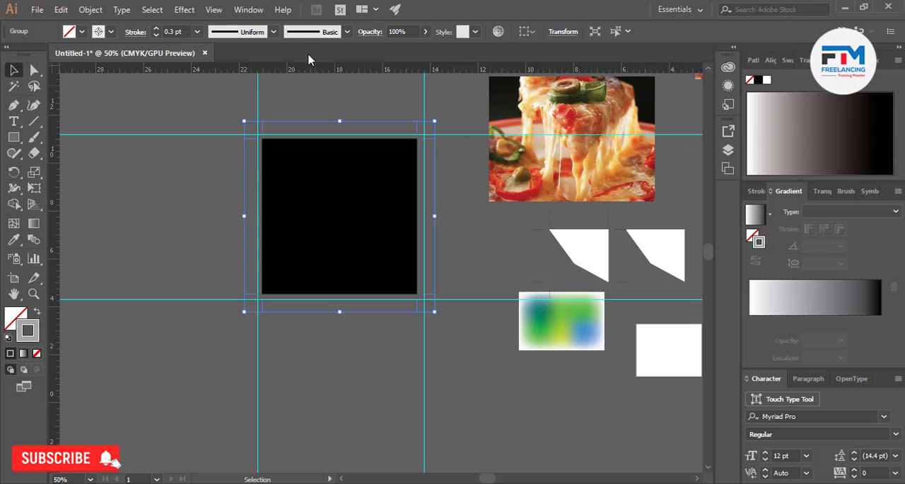
click(110, 31)
click(102, 73)
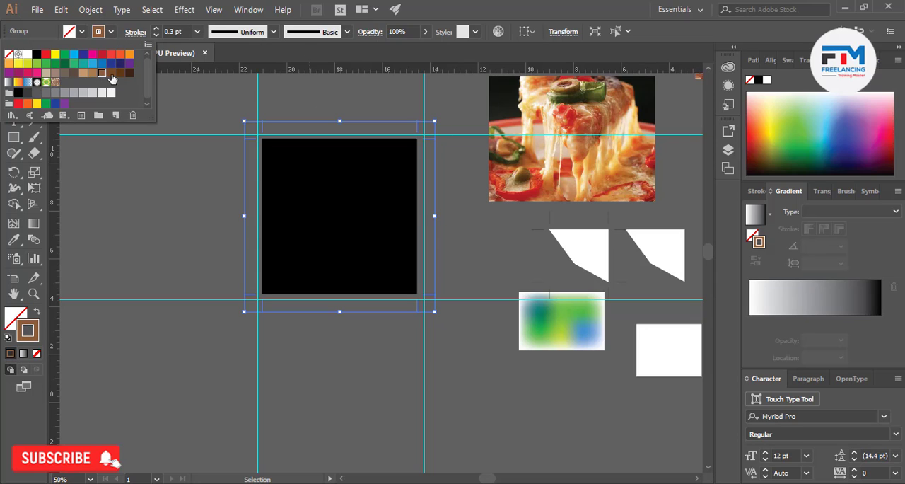
click(111, 74)
click(102, 64)
click(155, 192)
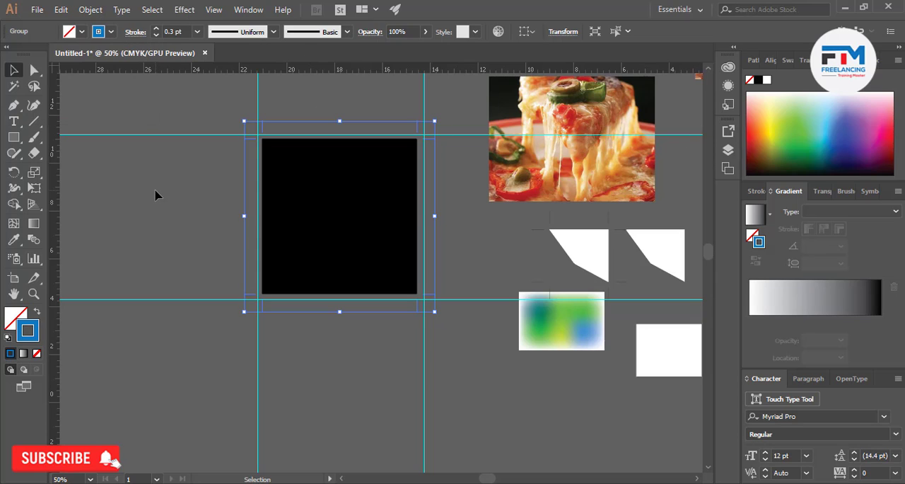
click(157, 196)
Examine how the blue trim marks sit relative to the guides at the black square's corners
alt+scroll(246, 158, up, 9)
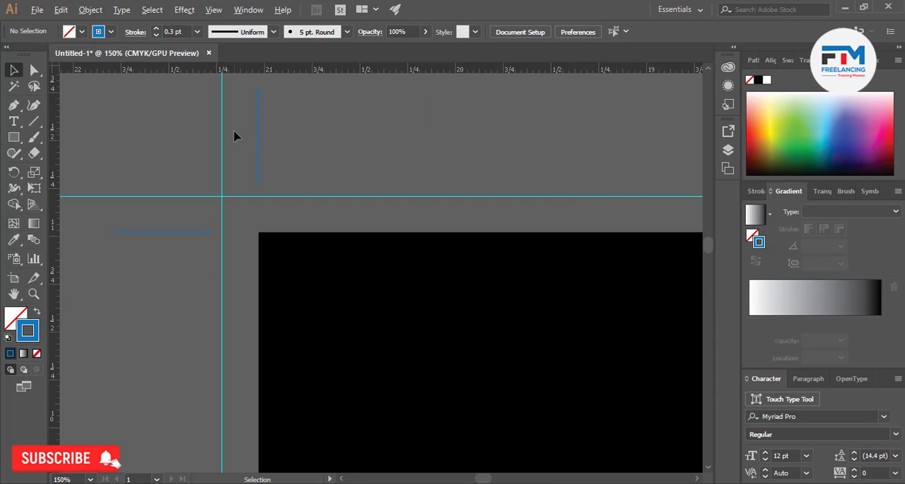
scroll(240, 156, down, 10)
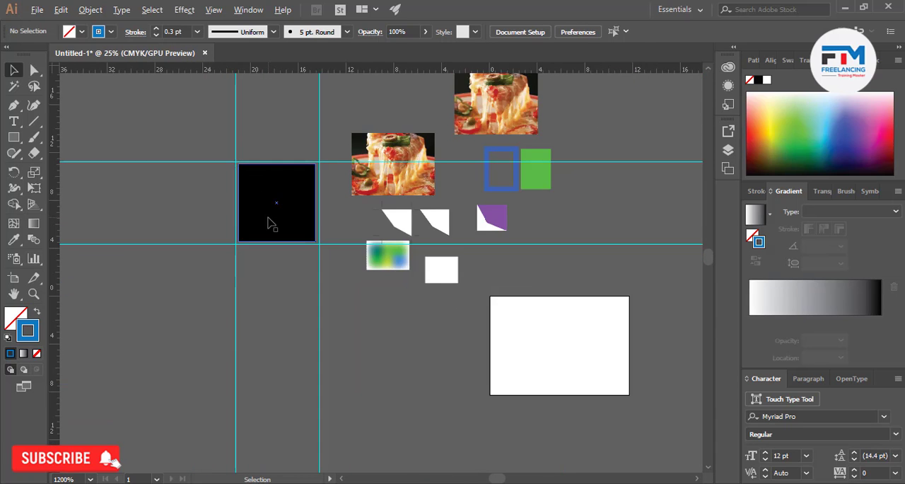
scroll(269, 221, up, 3)
scroll(279, 212, down, 3)
scroll(282, 205, down, 2)
scroll(248, 226, up, 8)
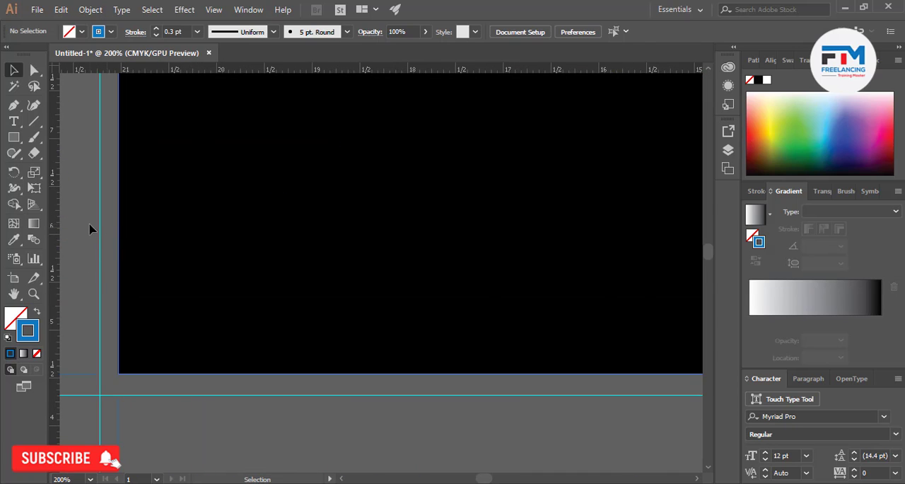
scroll(289, 344, down, 5)
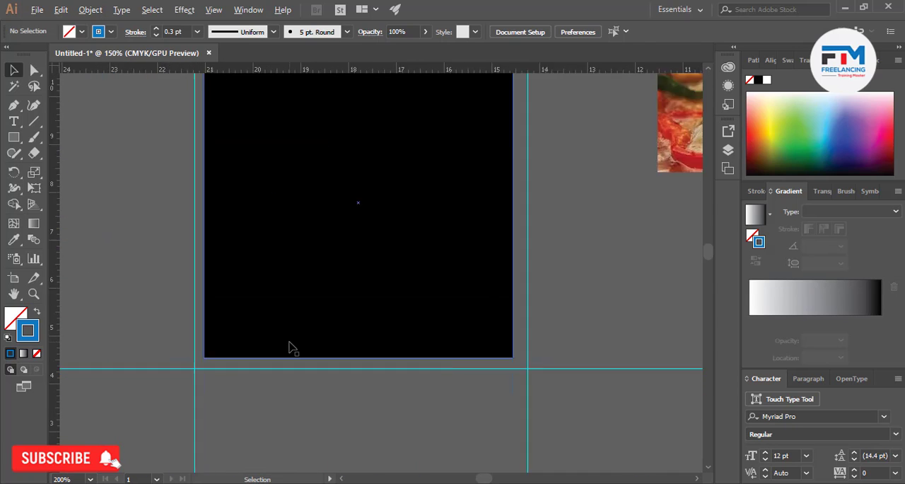
scroll(311, 333, up, 2)
scroll(330, 323, down, 1)
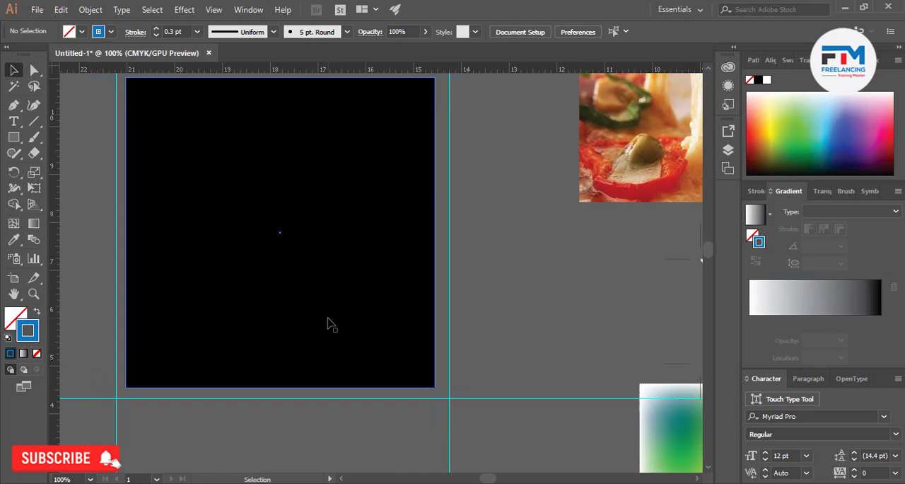
Align the right and lower guides with the inner ends of the trim marks at the square's lower-right corner
scroll(458, 339, up, 5)
scroll(441, 366, up, 3)
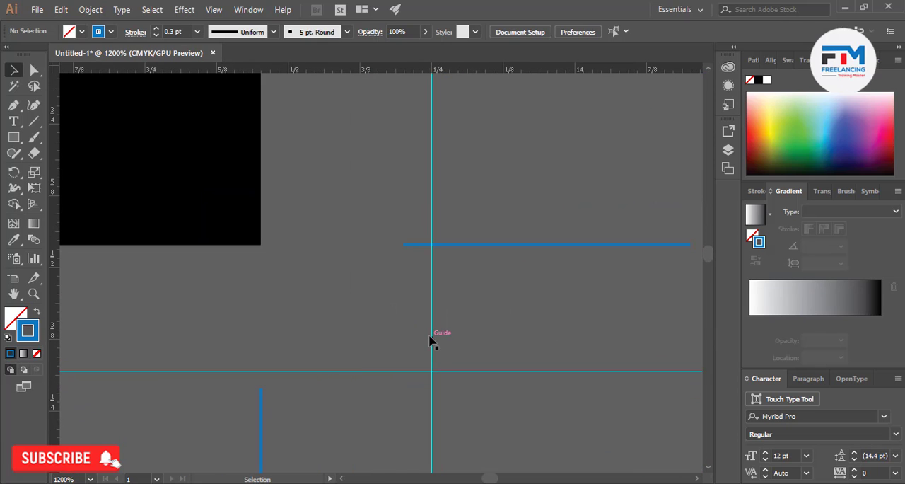
drag(431, 337, 403, 336)
drag(312, 370, 311, 389)
Align the upper and left guides with the inner ends of the trim marks at the square's upper-left corner, and deselect
scroll(395, 401, down, 3)
scroll(395, 400, down, 10)
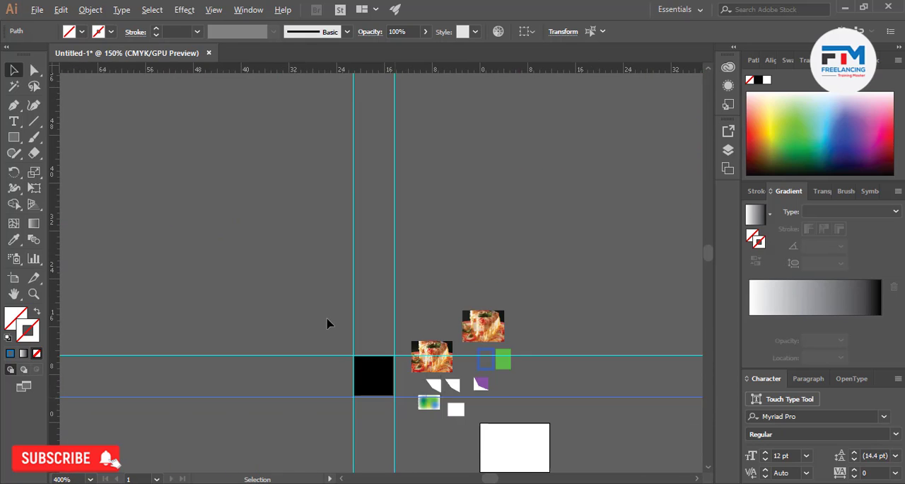
scroll(327, 321, up, 4)
scroll(448, 473, up, 5)
scroll(424, 470, up, 4)
scroll(396, 318, up, 4)
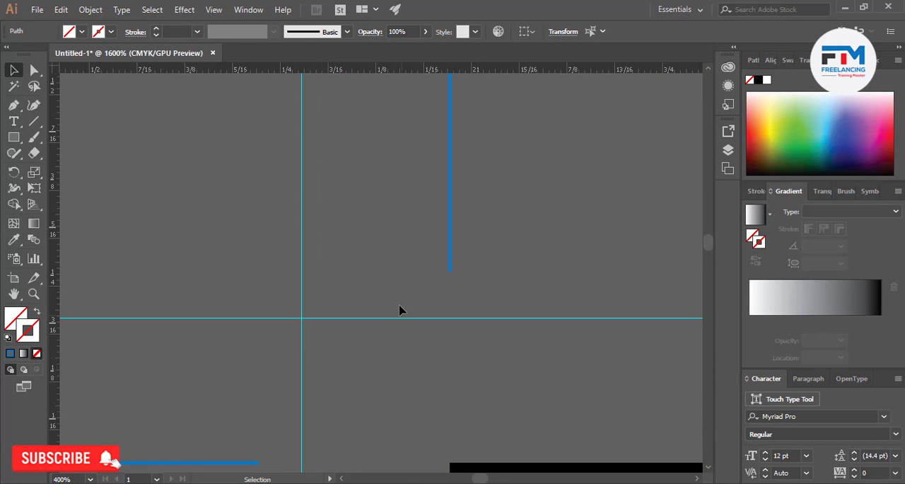
drag(391, 315, 386, 272)
scroll(382, 277, down, 3)
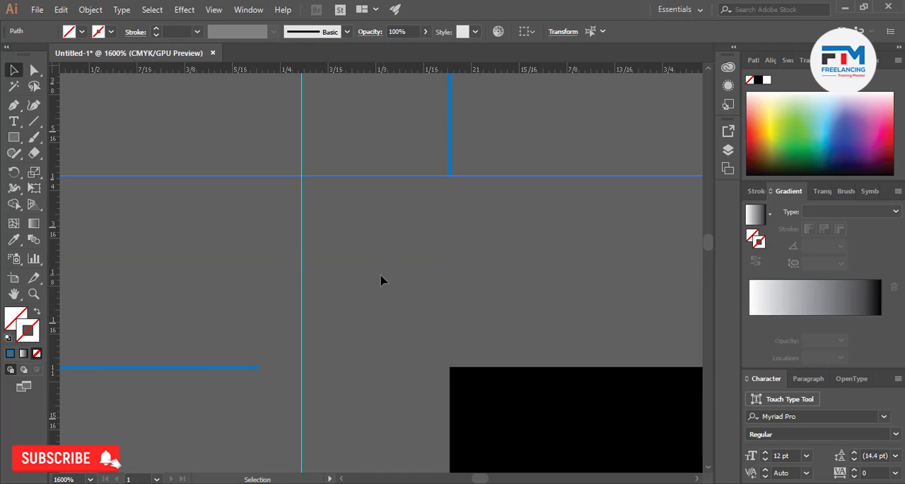
drag(303, 297, 257, 289)
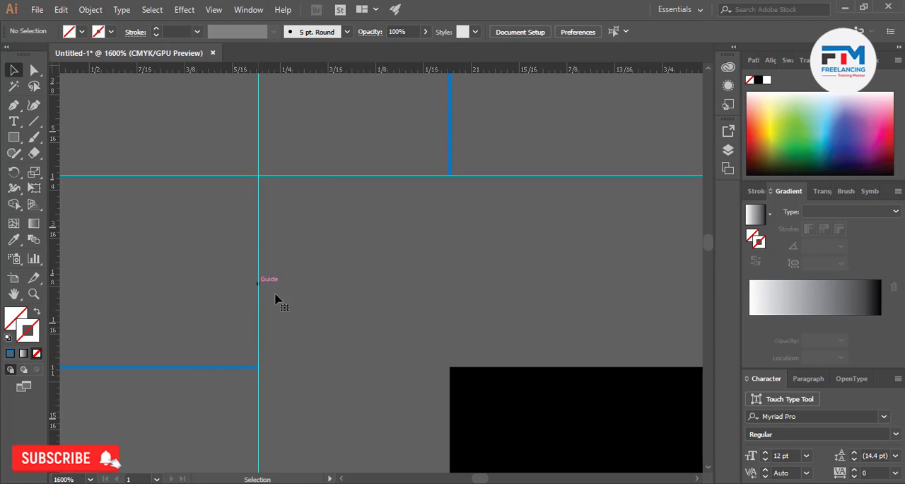
alt+scroll(329, 342, down, 4)
alt+scroll(329, 342, down, 7)
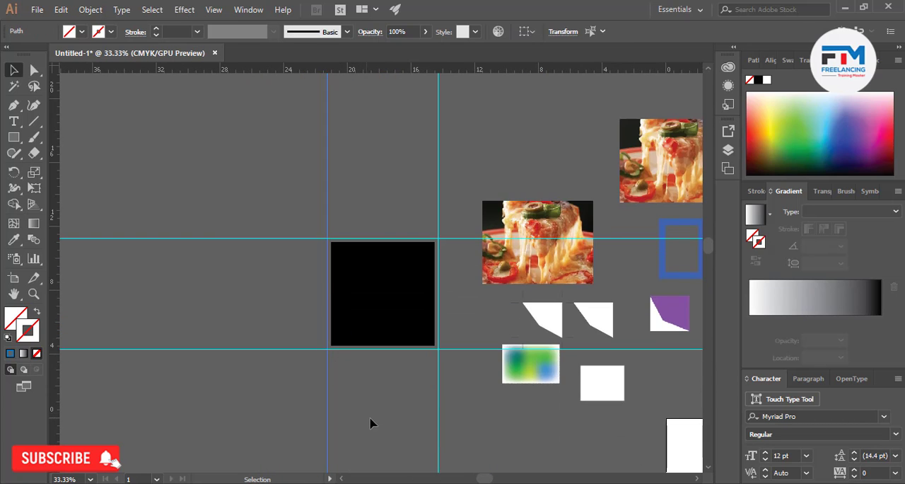
click(371, 422)
alt+scroll(379, 313, up, 1)
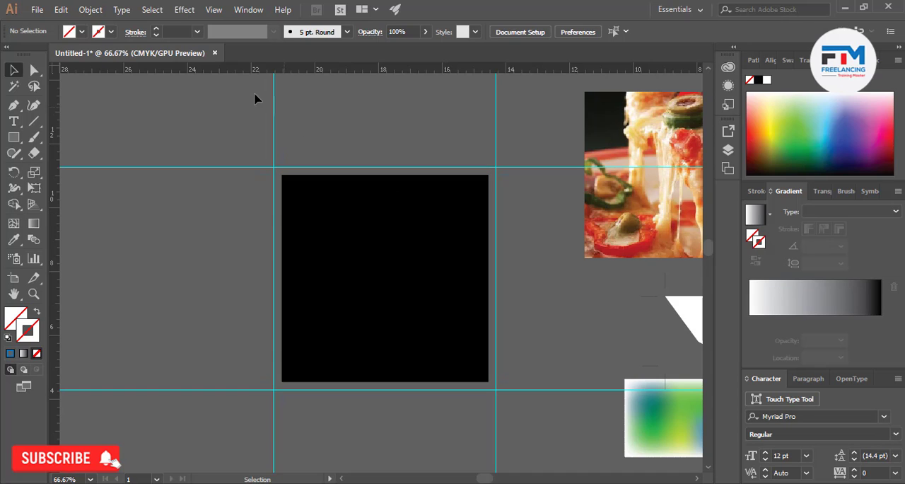
click(90, 10)
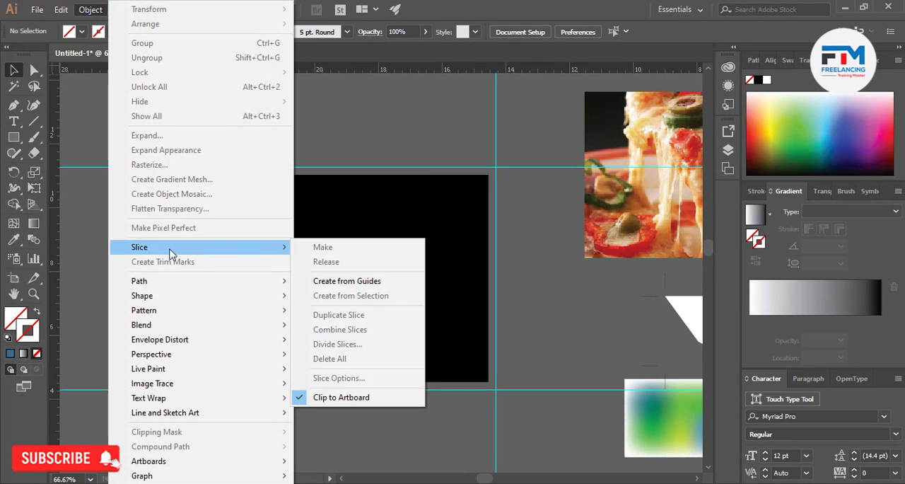
mouse_move(151, 283)
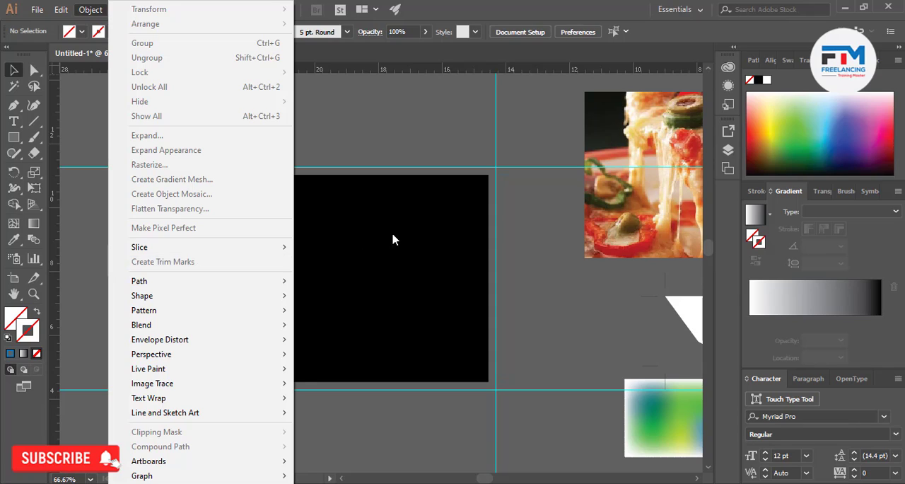
click(548, 249)
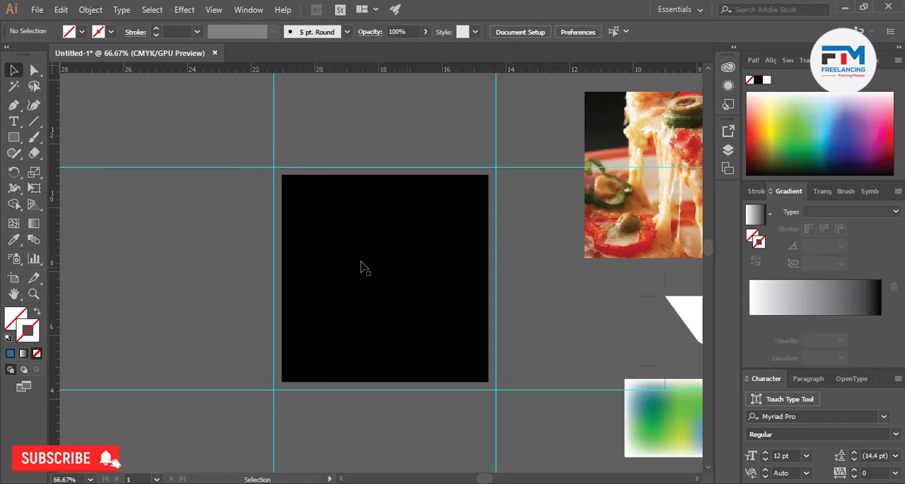
scroll(207, 258, up, 3)
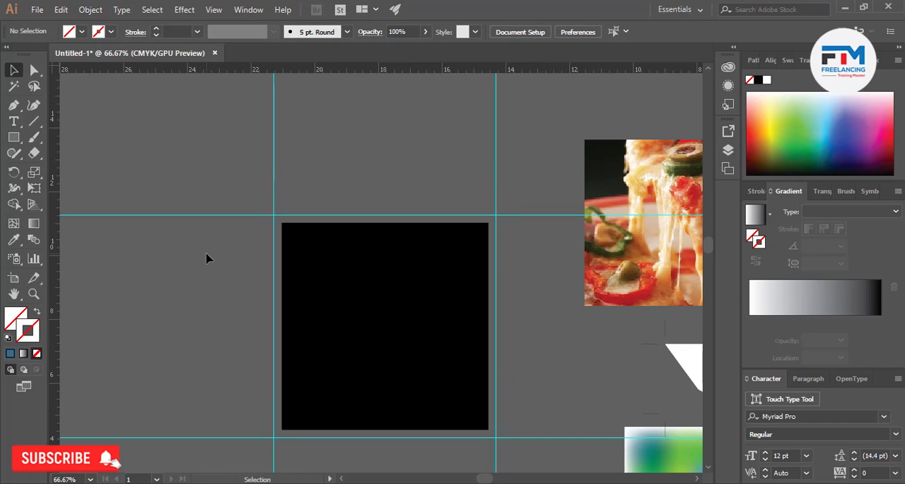